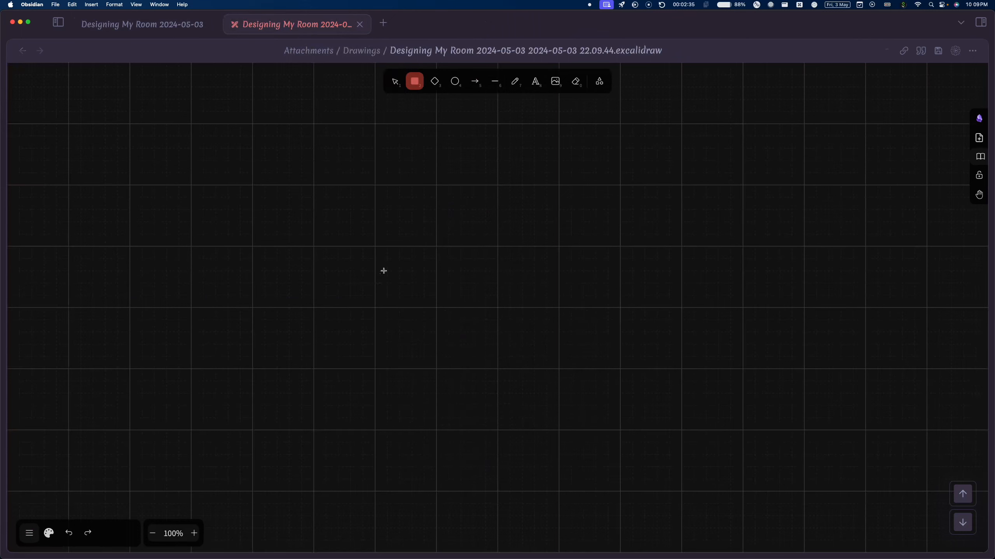
# Draw a rectangle about 7 by 4 grid squares for the main room and give it sharp corners
pyautogui.moveTo(311, 183); pyautogui.dragTo(743, 433)
pyautogui.click(29, 533)
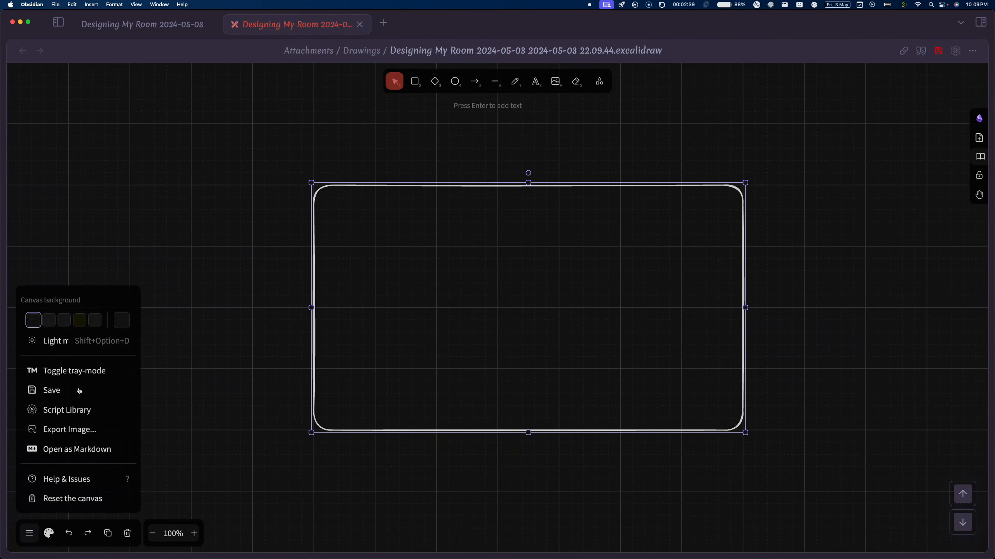
pyautogui.click(48, 533)
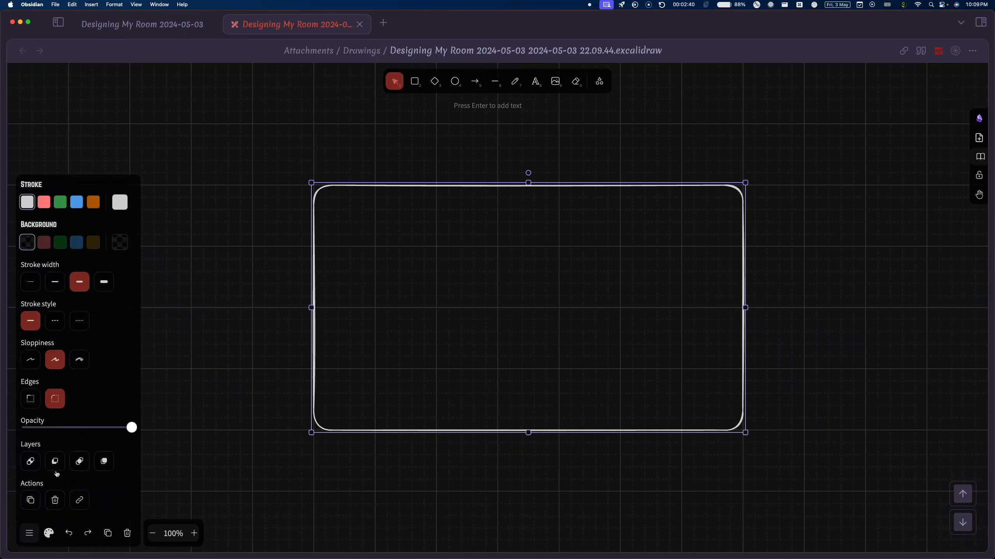
pyautogui.click(31, 399)
pyautogui.click(321, 334)
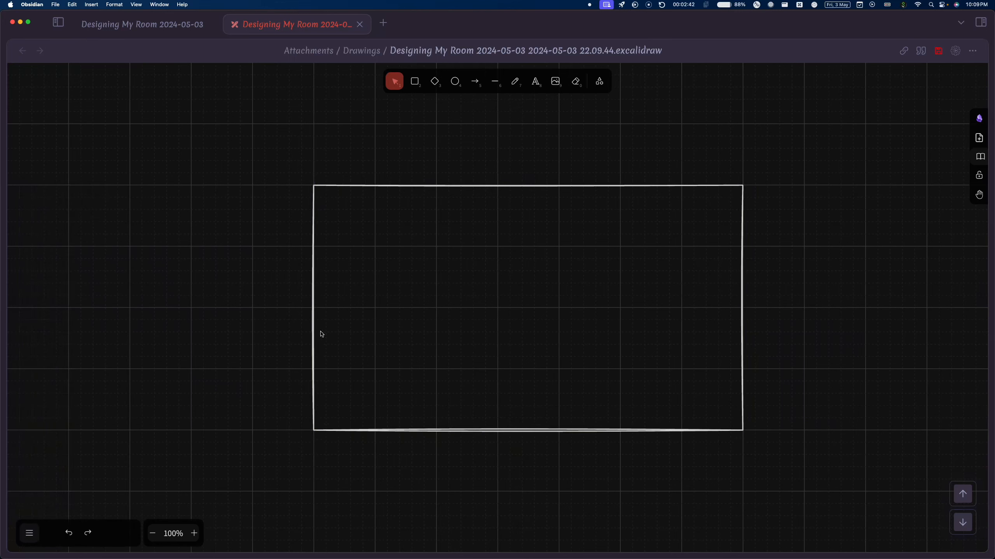
# Enlarge the room rectangle to 8 by 5 grid squares
pyautogui.click(741, 329)
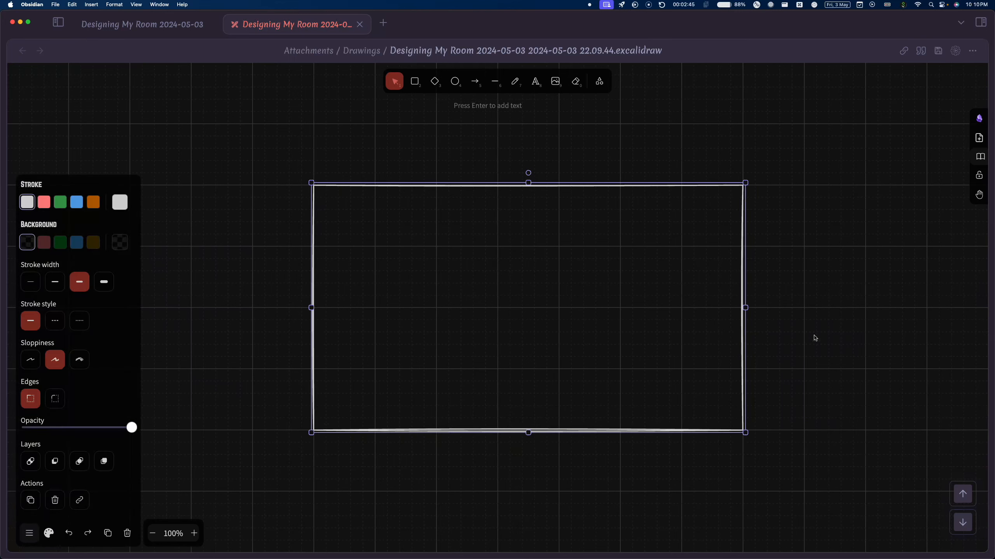
pyautogui.moveTo(746, 307); pyautogui.dragTo(805, 308)
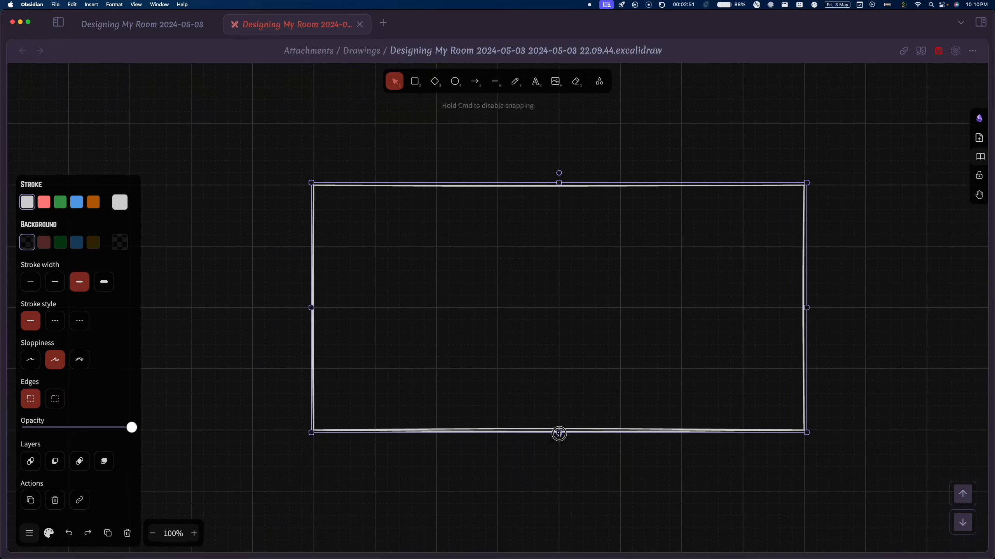
pyautogui.moveTo(559, 433); pyautogui.dragTo(559, 493)
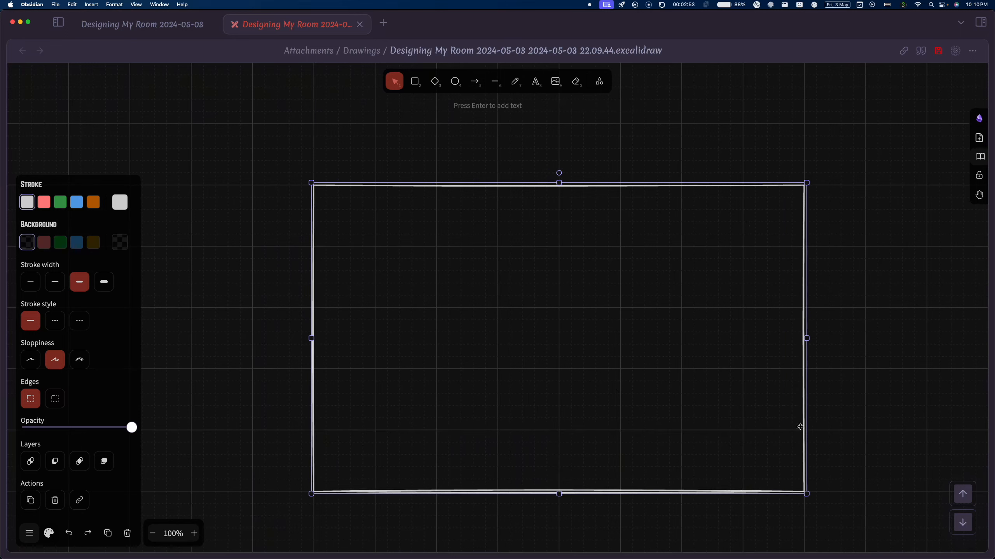
# Duplicate the room rectangle and fit the copy against its right wall, full height and 3 grid squares wide
pyautogui.scroll(-2, 882, 411)
pyautogui.hscroll(3, 881, 411)
pyautogui.press('super+c')
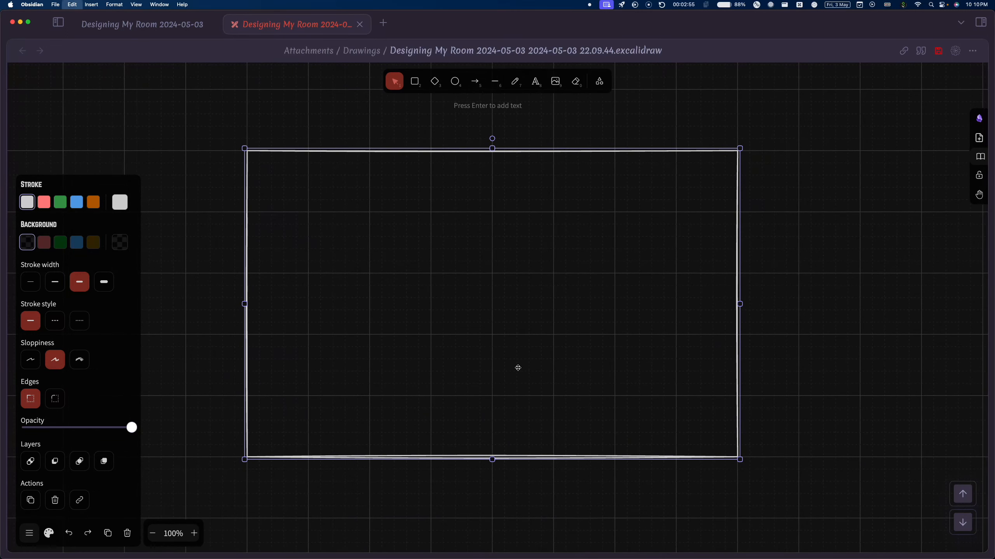
pyautogui.press('super+v')
pyautogui.moveTo(273, 366); pyautogui.dragTo(613, 361)
pyautogui.moveTo(710, 371); pyautogui.dragTo(799, 320)
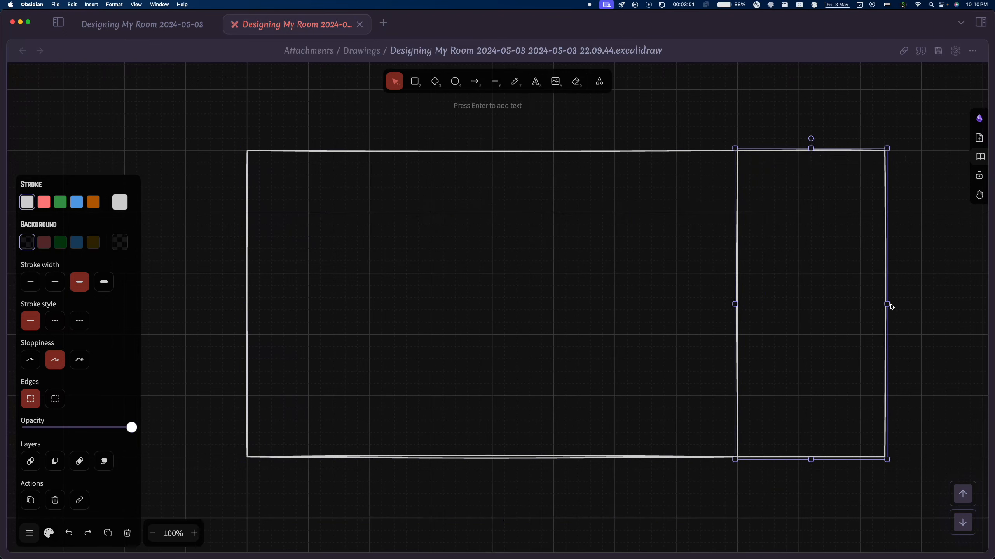
pyautogui.moveTo(888, 304); pyautogui.dragTo(929, 304)
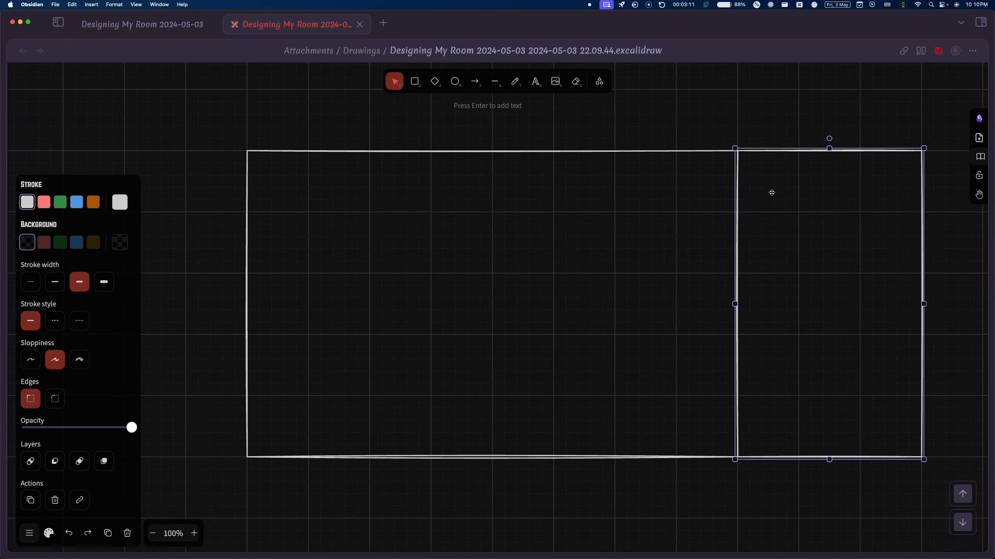
# Duplicate the side rectangle and shorten the copy to the upper 3 grid squares of the side area
pyautogui.press('super+c')
pyautogui.press('super+v')
pyautogui.moveTo(848, 308); pyautogui.dragTo(841, 343)
pyautogui.moveTo(829, 459); pyautogui.dragTo(838, 337)
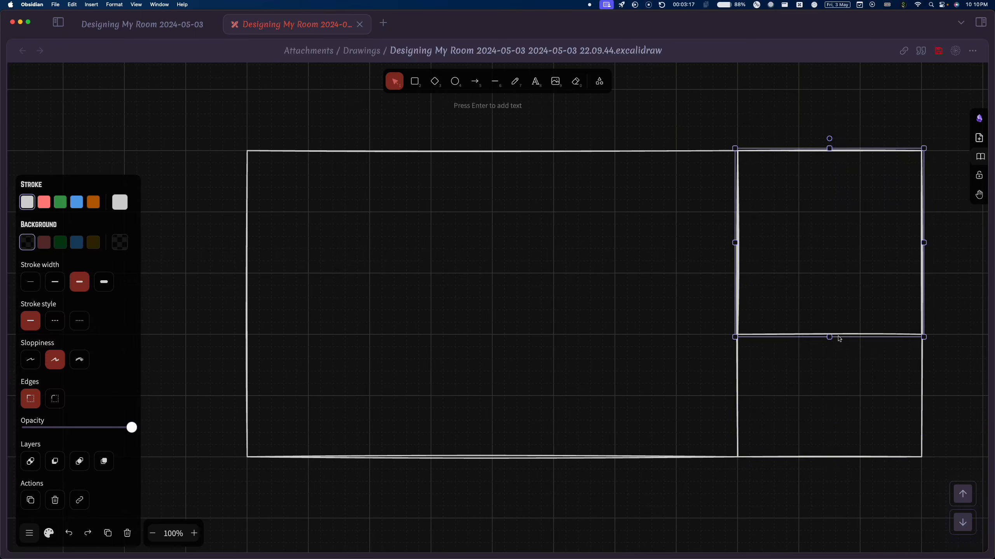
# Label the upper side rectangle "Bathroom" with text bound inside it
pyautogui.doubleClick(835, 263)
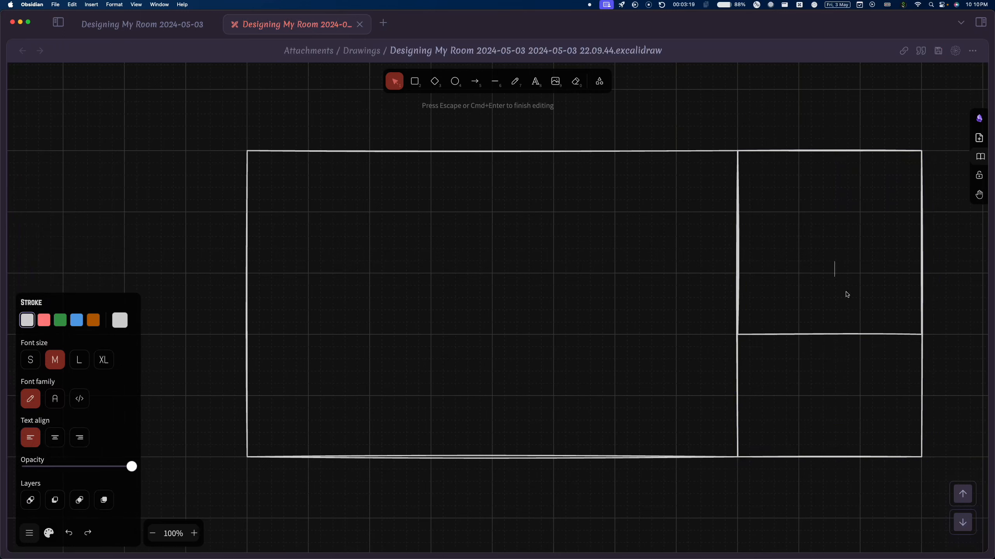
pyautogui.click(850, 337)
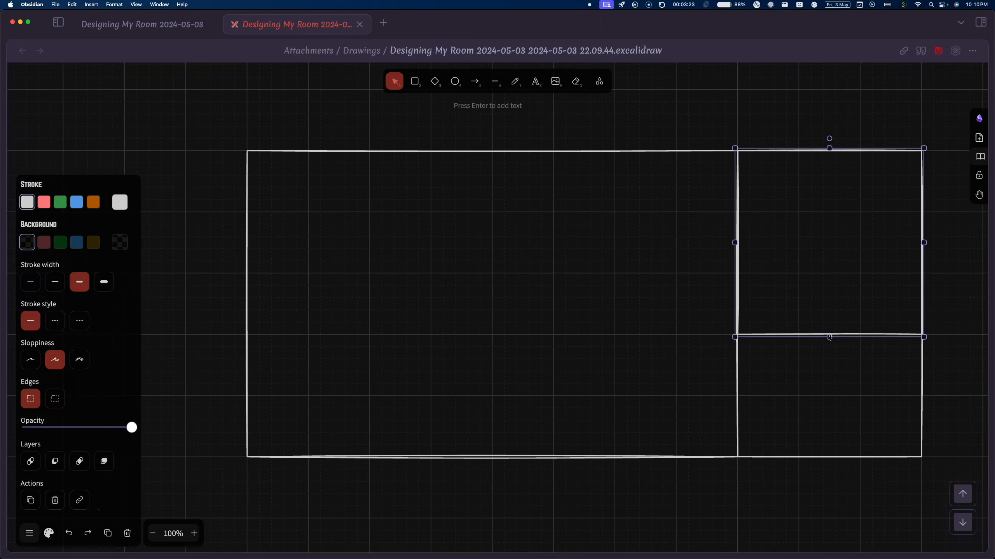
pyautogui.doubleClick(823, 237)
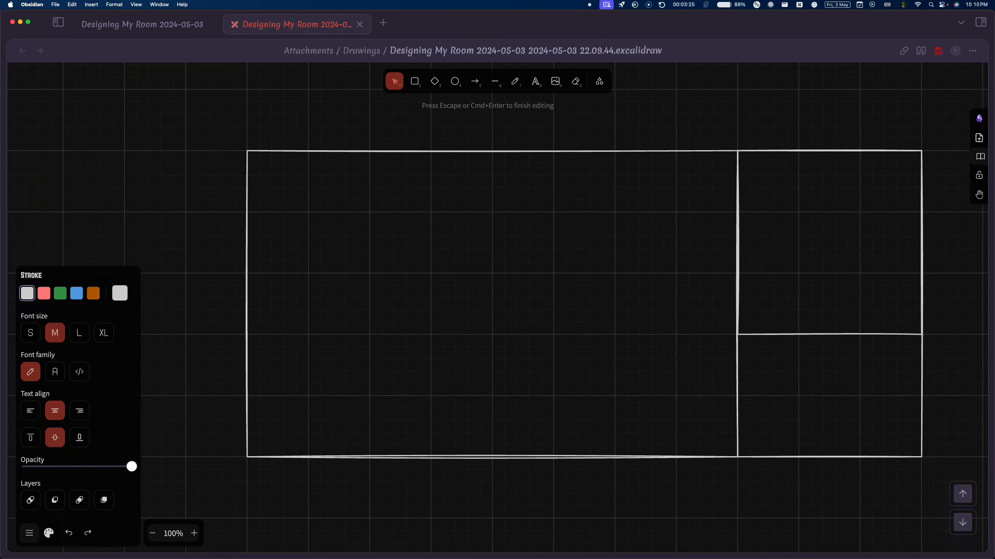
pyautogui.write('Bathroom')
pyautogui.click(834, 348)
# Narrow the Bathroom from its left side to about 2.4 grid squares wide, keeping it 3 squares tall
pyautogui.click(836, 334)
pyautogui.moveTo(829, 337); pyautogui.dragTo(829, 367)
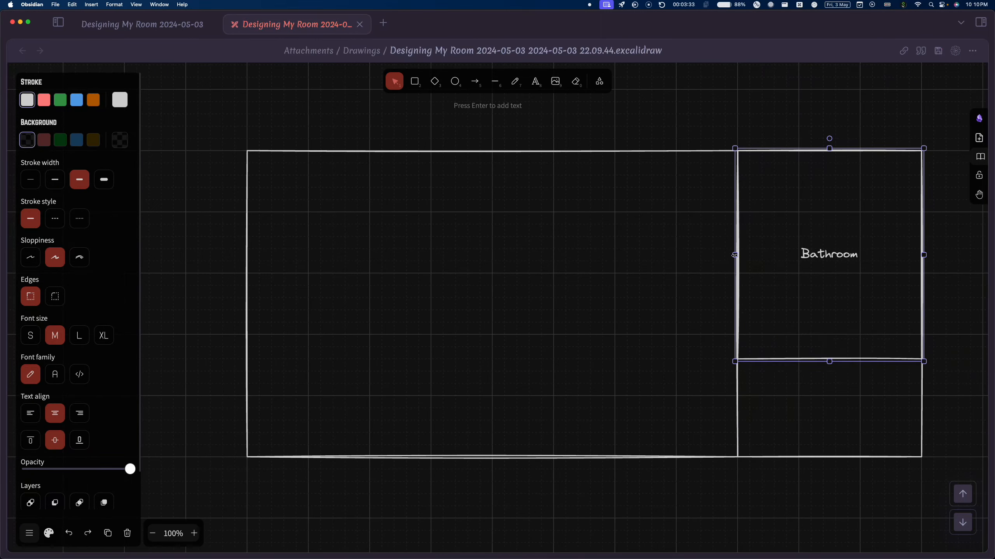
pyautogui.moveTo(735, 255); pyautogui.dragTo(772, 255)
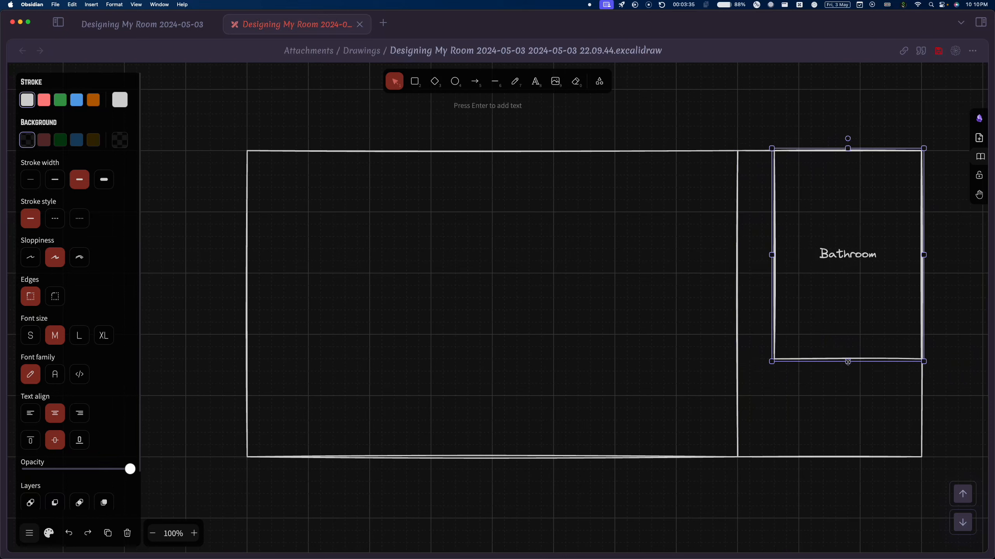
pyautogui.moveTo(848, 361); pyautogui.dragTo(845, 341)
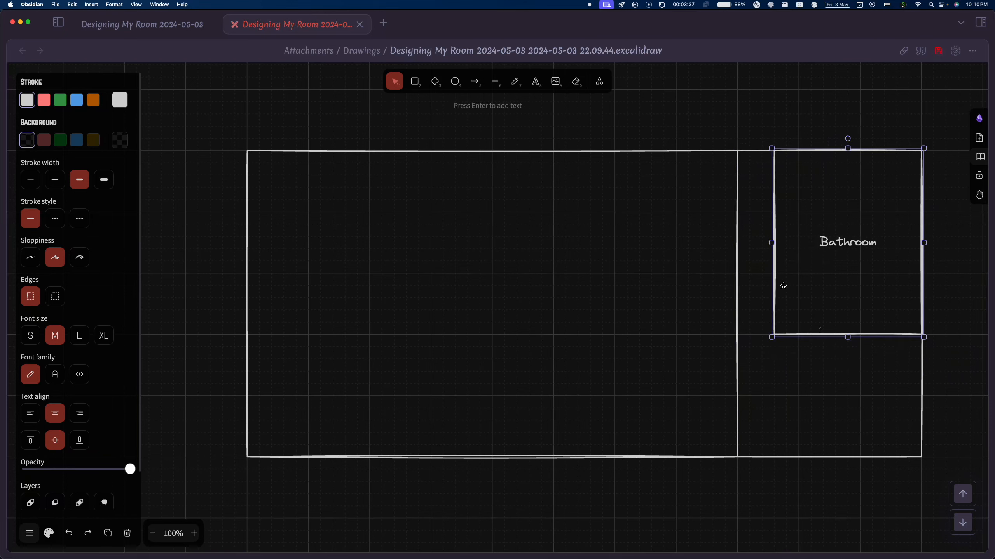
pyautogui.moveTo(769, 242)
pyautogui.mouseDown()
pyautogui.moveTo(736, 245)
pyautogui.moveTo(782, 242)
pyautogui.moveTo(770, 245)
pyautogui.mouseUp()
# Align the full-height side rectangle's left edge and the main room's right wall with the Bathroom's left edge
pyautogui.click(738, 247)
pyautogui.moveTo(735, 303); pyautogui.dragTo(776, 304)
pyautogui.click(737, 294)
pyautogui.click(873, 404)
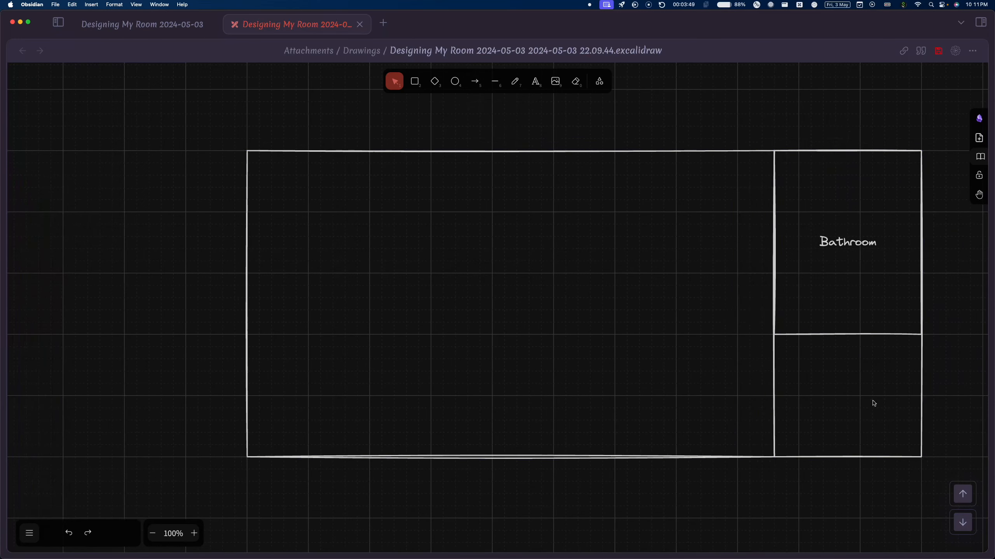
# Shorten the side rectangle below the Bathroom by raising its lower edge above the main room's bottom wall
pyautogui.scroll(-5, 784, 458)
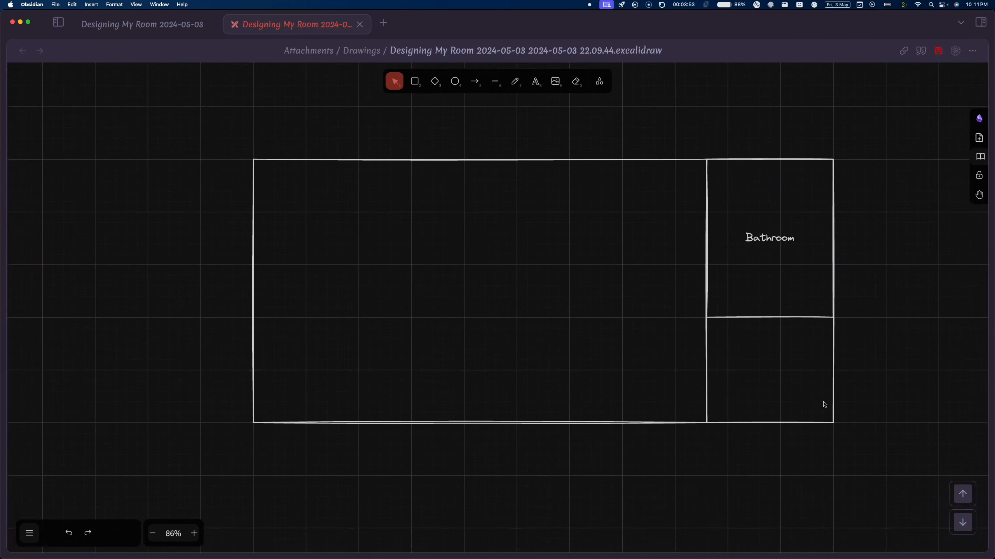
pyautogui.click(710, 401)
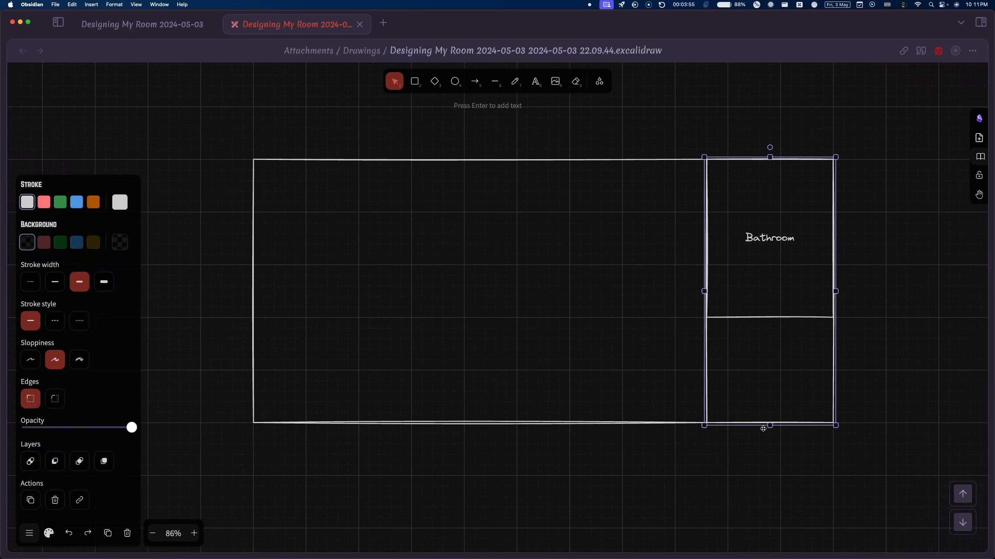
pyautogui.moveTo(769, 425); pyautogui.dragTo(640, 529)
# Duplicate the side rectangle and shrink the copy to a box about 1 grid square wide on the main room's bottom wall
pyautogui.press('super+c')
pyautogui.press('super+v')
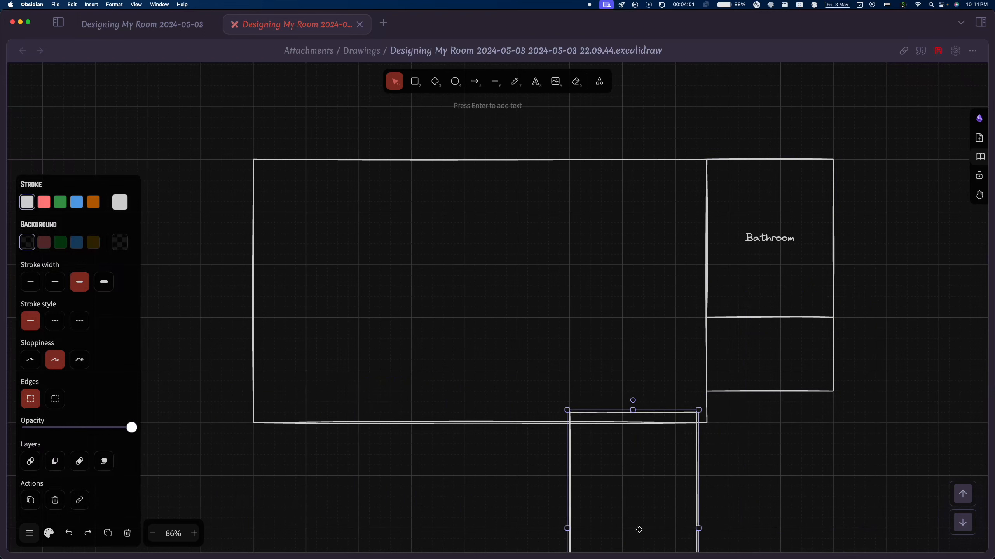
pyautogui.scroll(-3, 719, 428)
pyautogui.scroll(-5, 719, 428)
pyautogui.hscroll(2, 719, 428)
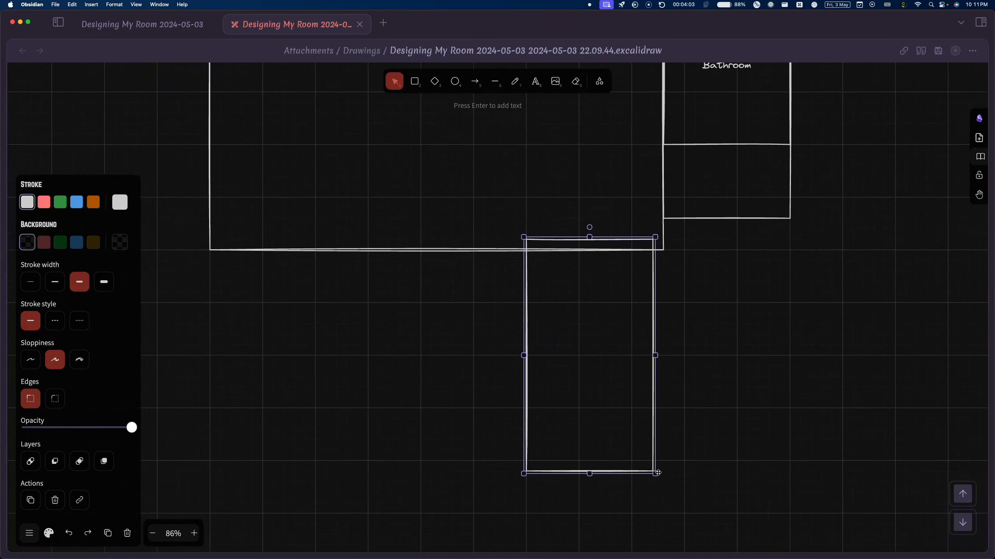
pyautogui.moveTo(658, 473); pyautogui.dragTo(562, 248)
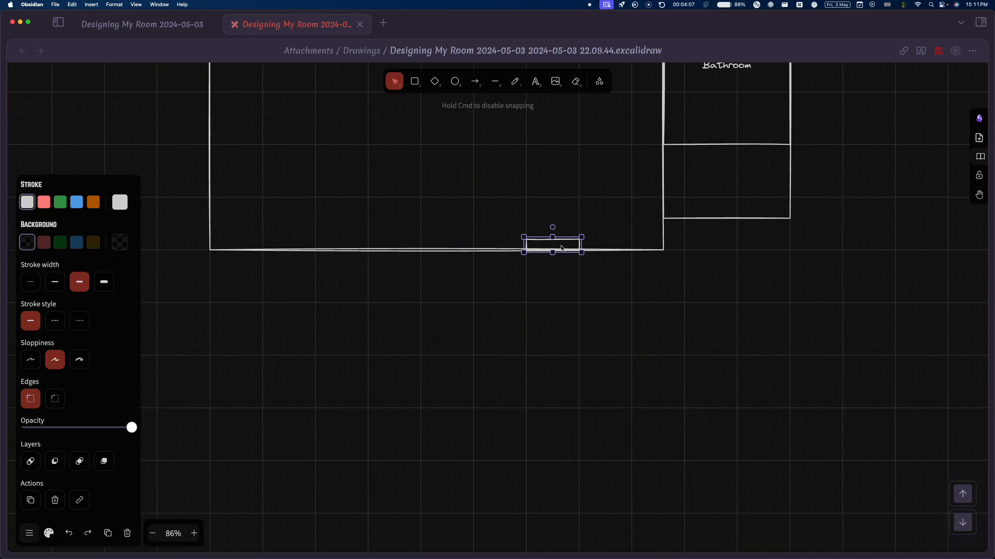
# Label the small box "Door" and place it just inside the main room's bottom wall
pyautogui.doubleClick(553, 247)
pyautogui.write('Door')
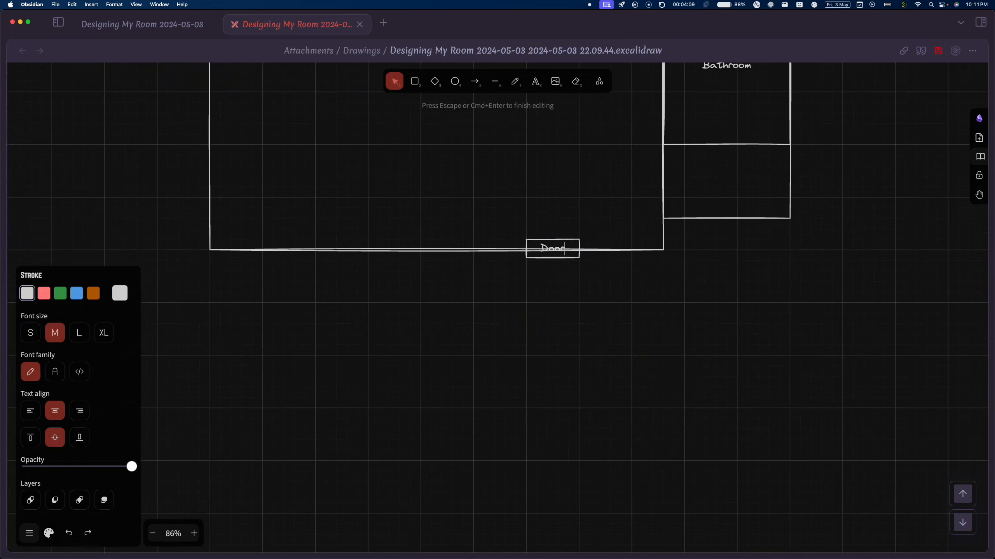
pyautogui.click(577, 318)
pyautogui.moveTo(562, 229)
pyautogui.mouseDown()
pyautogui.moveTo(530, 229)
pyautogui.moveTo(560, 238)
pyautogui.mouseUp()
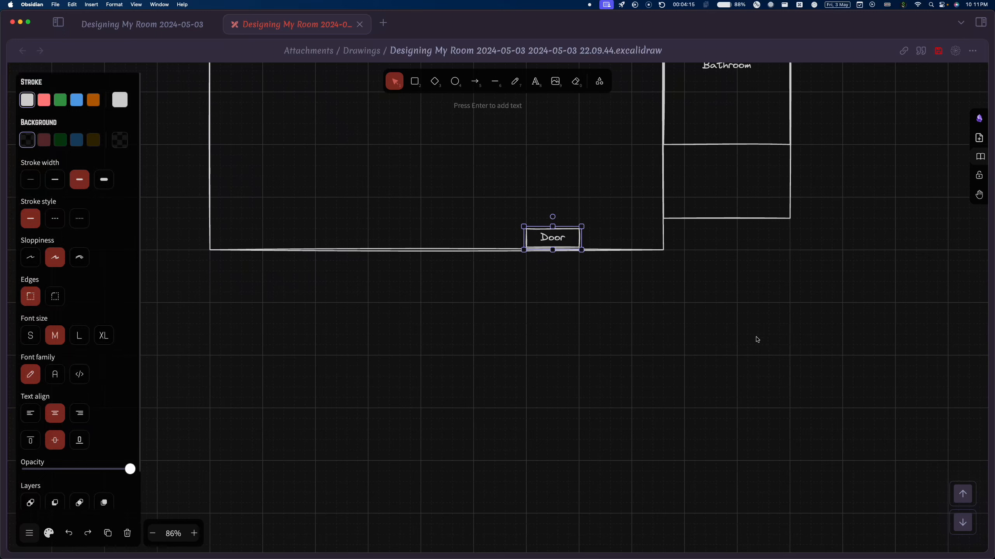
# Duplicate the Door box, stretch it along the bottom right below the side area into the main room, and label it "Cabinet"
pyautogui.press('super+c')
pyautogui.press('super+v')
pyautogui.moveTo(755, 313); pyautogui.dragTo(790, 249)
pyautogui.press('Return')
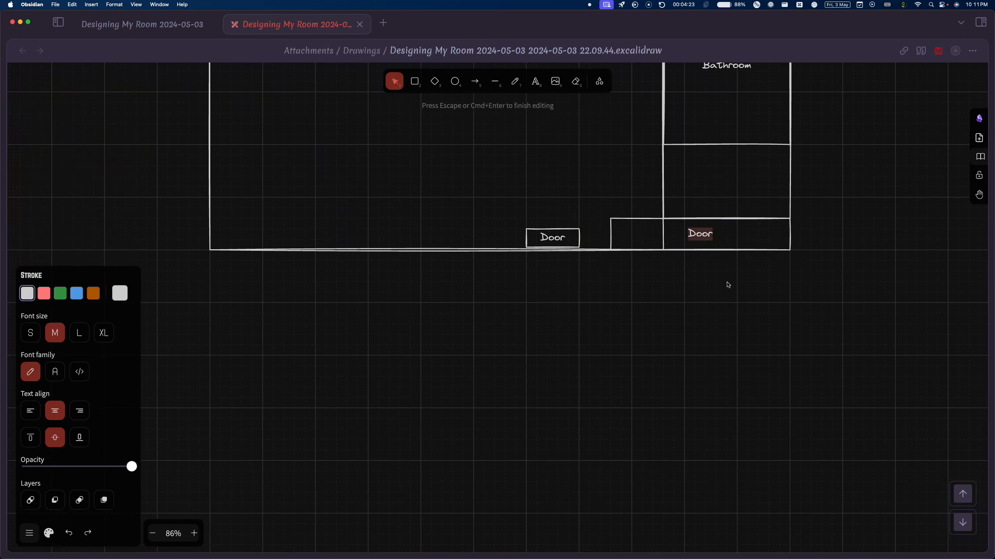
pyautogui.write('Cabinet')
pyautogui.click(767, 319)
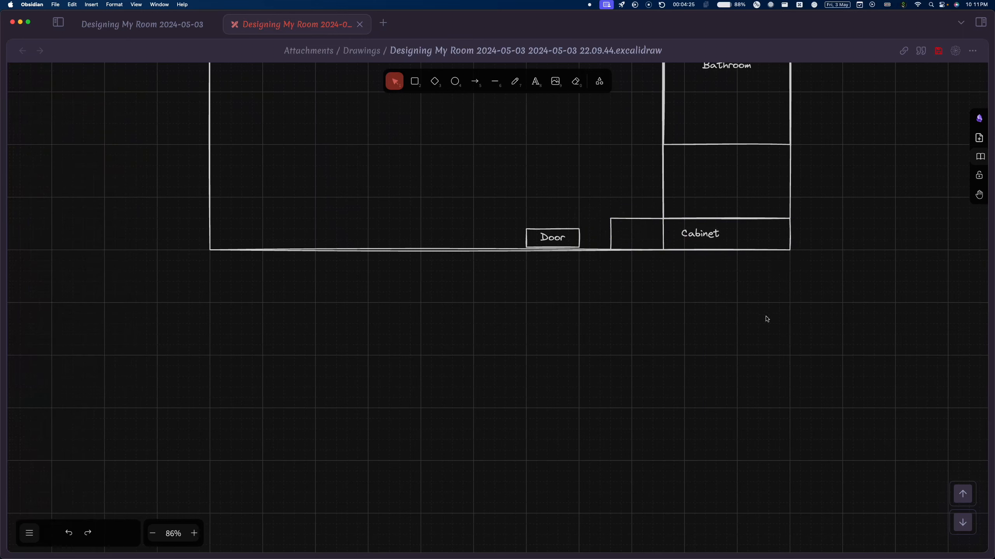
# Duplicate the Cabinet box and resize the copy to fit the right side of the space between the Bathroom and the Cabinet
pyautogui.scroll(3, 775, 363)
pyautogui.hscroll(1, 775, 362)
pyautogui.click(700, 326)
pyautogui.press('super+c')
pyautogui.press('super+v')
pyautogui.moveTo(793, 321); pyautogui.dragTo(789, 264)
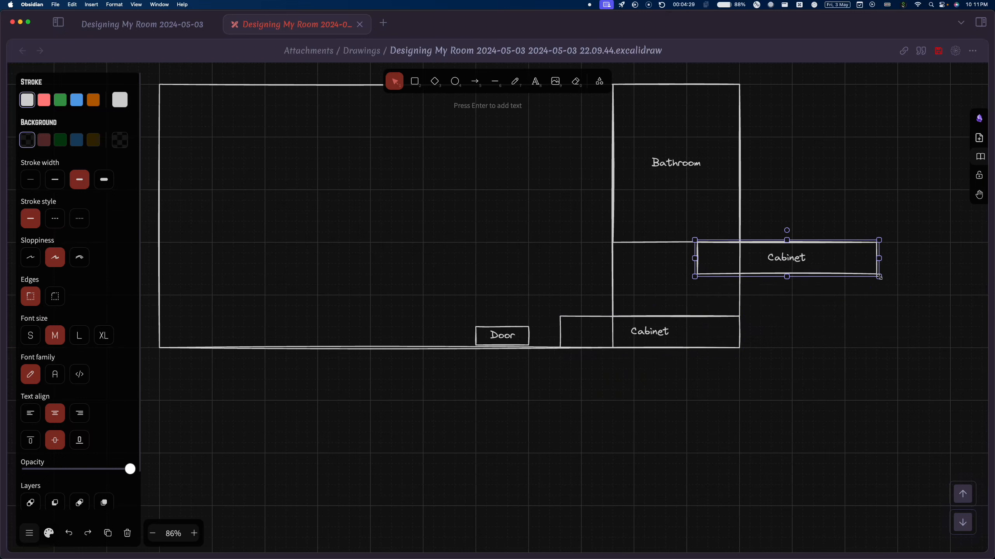
pyautogui.moveTo(878, 277); pyautogui.dragTo(746, 320)
# Relabel the copied box between the Bathroom and the Cabinet as "Coffee"
pyautogui.doubleClick(717, 276)
pyautogui.write('Doff')
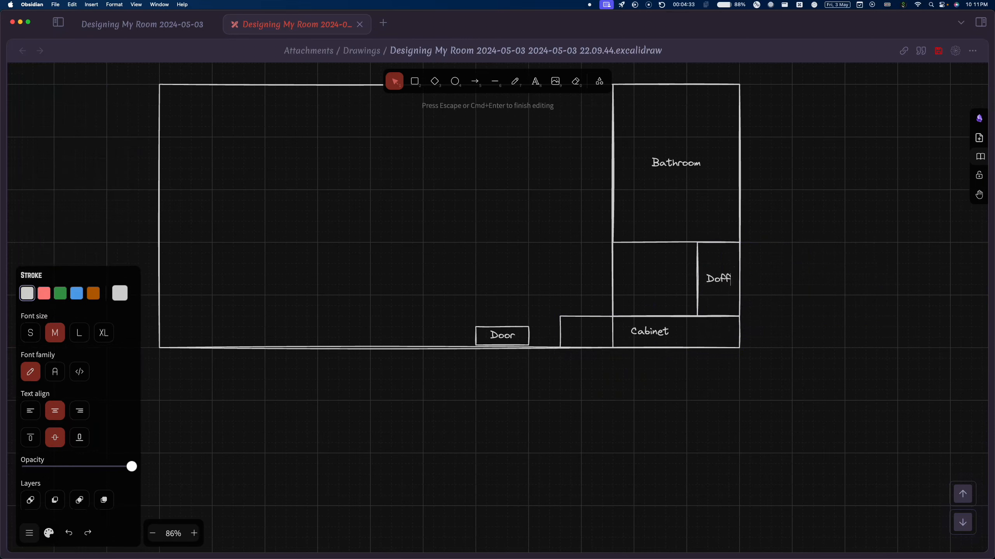
pyautogui.press('BackSpace')
pyautogui.press('BackSpace')
pyautogui.press('BackSpace')
pyautogui.press('BackSpace')
pyautogui.write('Coffee')
pyautogui.click(573, 422)
# Fill the Door box with the dark red background colour
pyautogui.scroll(5, 608, 428)
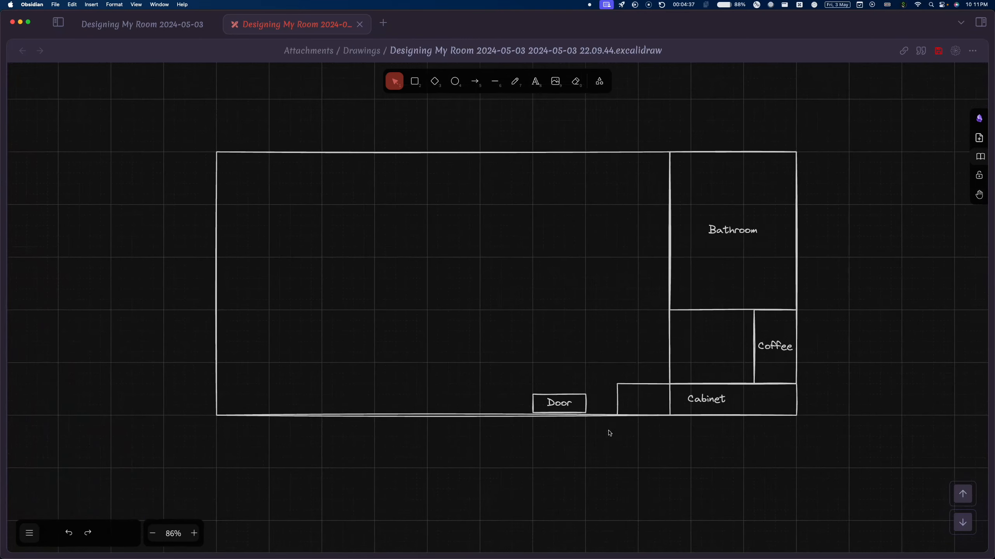
pyautogui.click(558, 404)
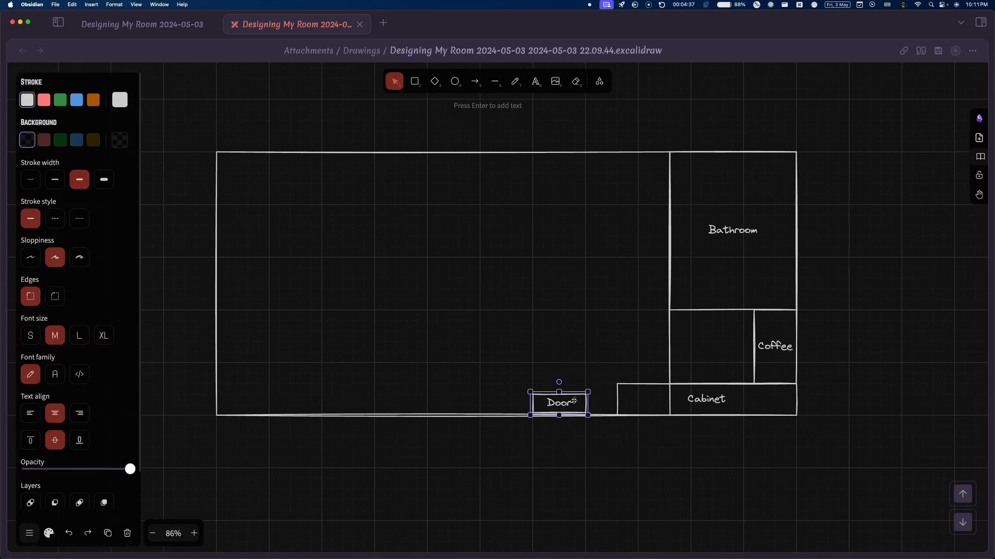
pyautogui.click(44, 140)
# Duplicate the Door box, reshape it into a tall narrow box in the main room's upper right corner, and label it "Air con"
pyautogui.press('super+c')
pyautogui.press('super+v')
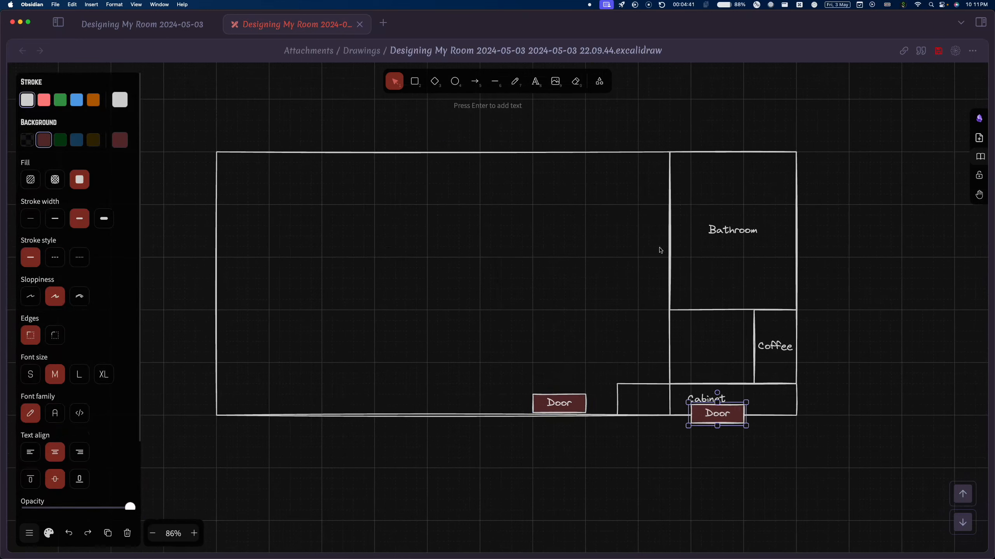
pyautogui.moveTo(715, 418); pyautogui.dragTo(646, 239)
pyautogui.press('Return')
pyautogui.write('Air')
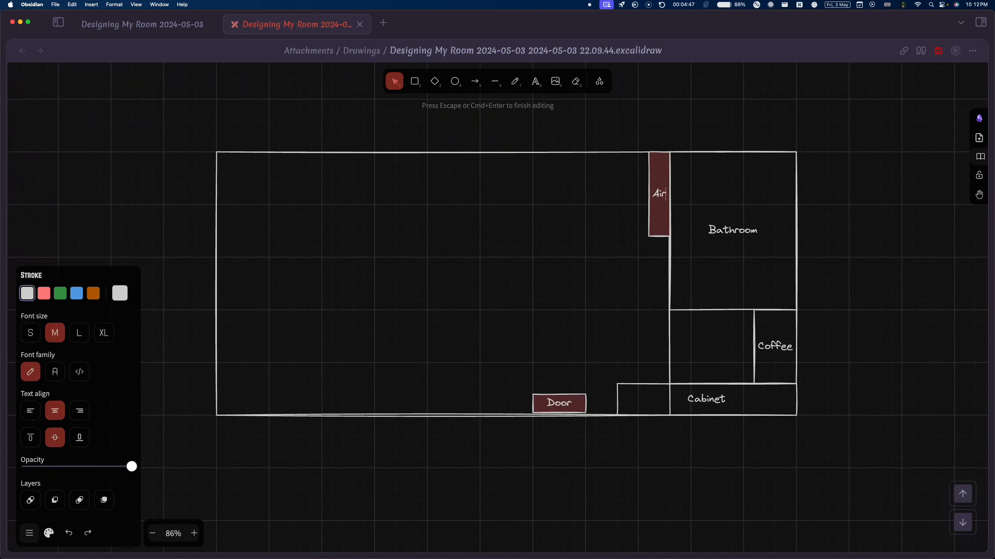
pyautogui.write(' con')
pyautogui.press('Escape')
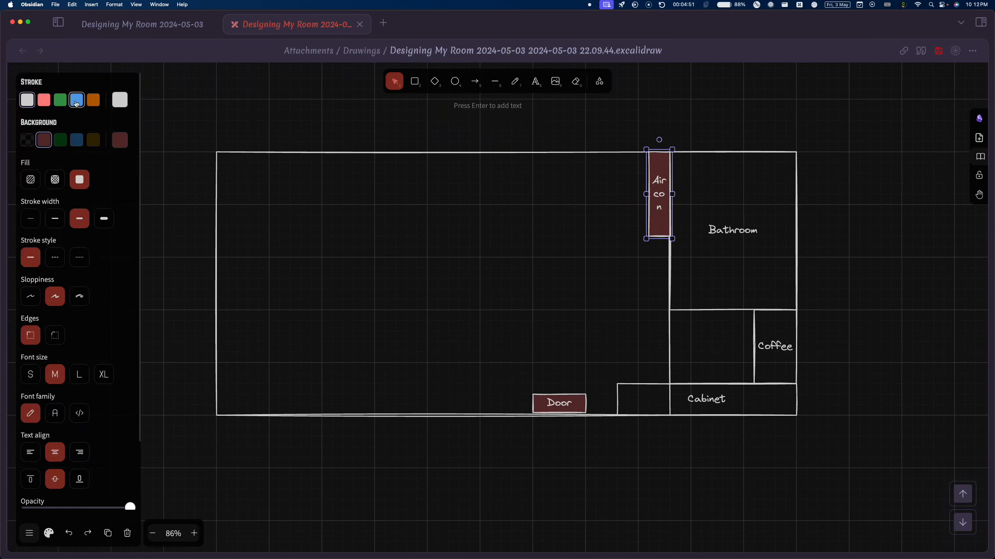
pyautogui.click(81, 104)
pyautogui.press('super+z')
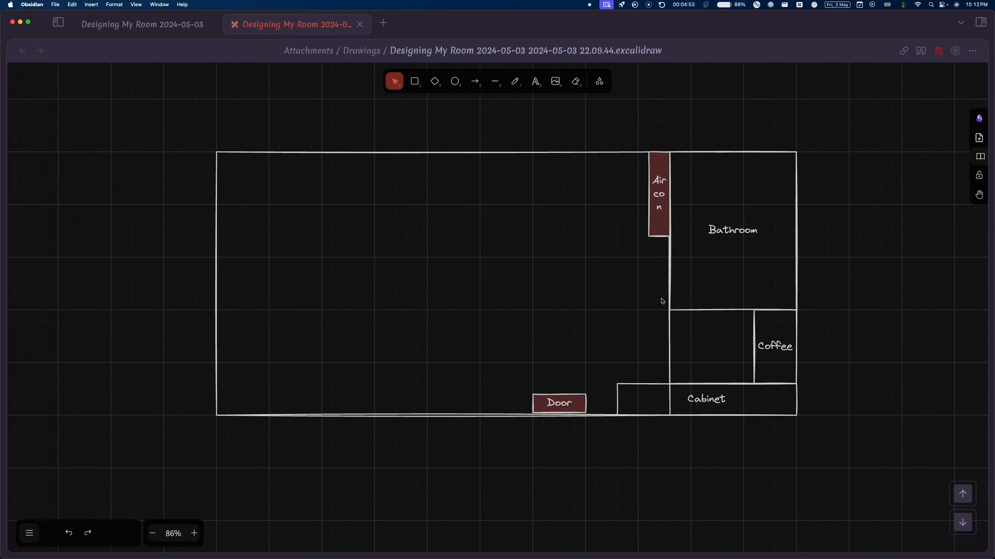
pyautogui.click(658, 223)
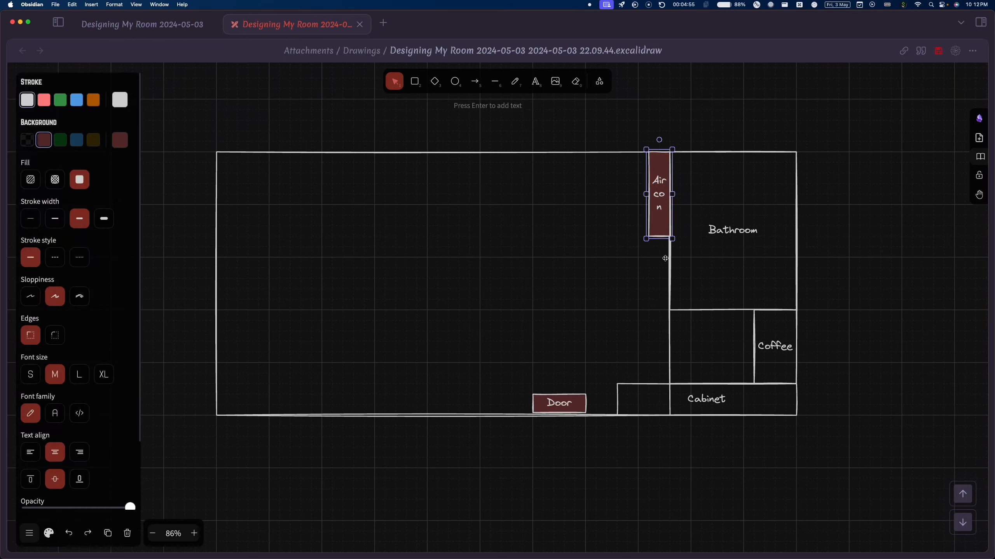
# Duplicate the Air con box directly below it, shorten the copy to end at the Bathroom's lower wall, and label it "Television"
pyautogui.moveTo(658, 194); pyautogui.dragTo(656, 278)
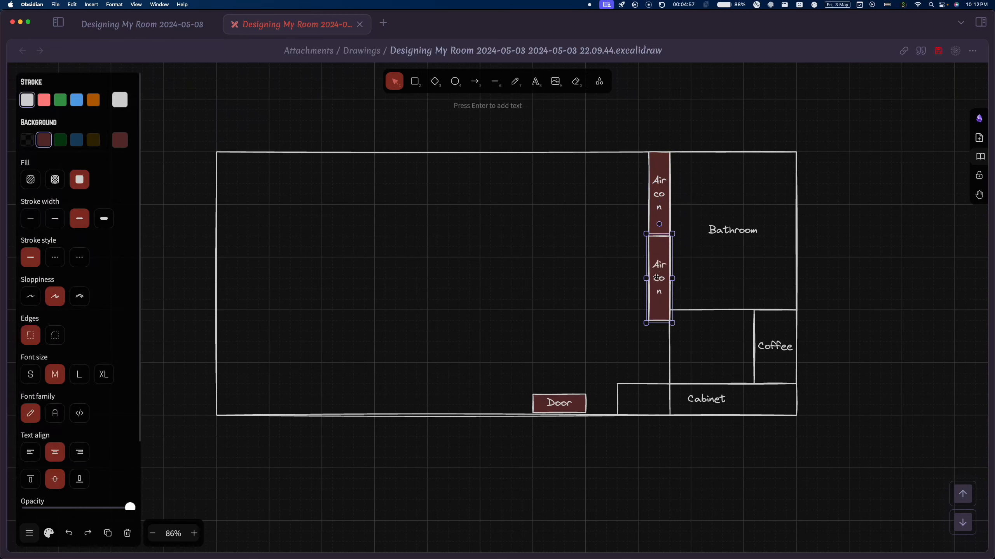
pyautogui.moveTo(646, 323); pyautogui.dragTo(649, 309)
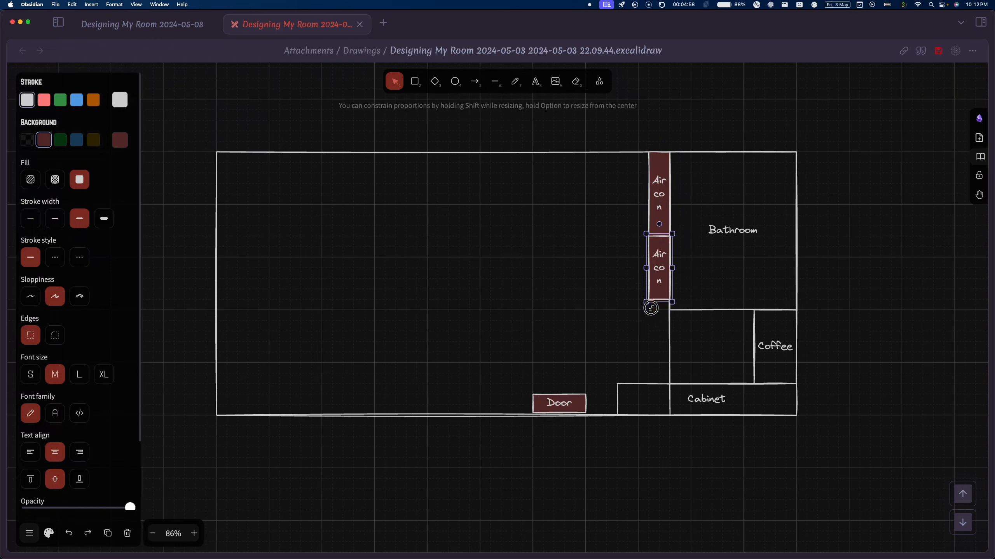
pyautogui.doubleClick(661, 271)
pyautogui.write('Tele')
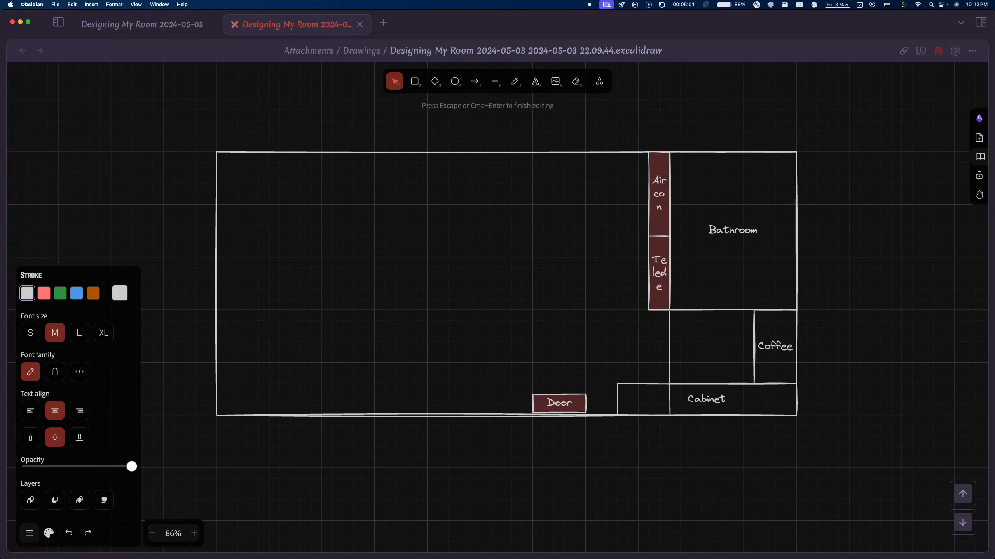
pyautogui.write('vision')
pyautogui.click(638, 334)
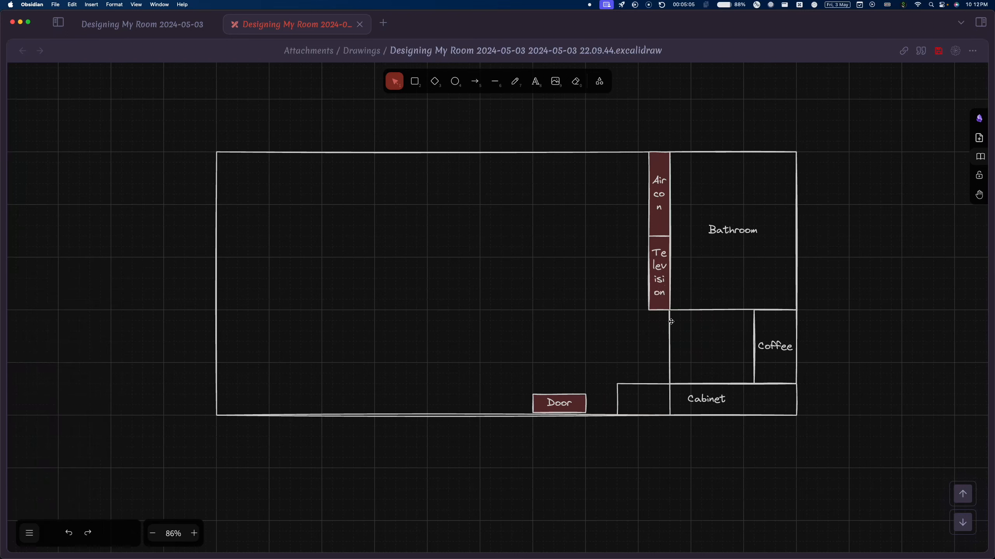
# Relabel the Television box as "TV"
pyautogui.click(661, 290)
pyautogui.press('Return')
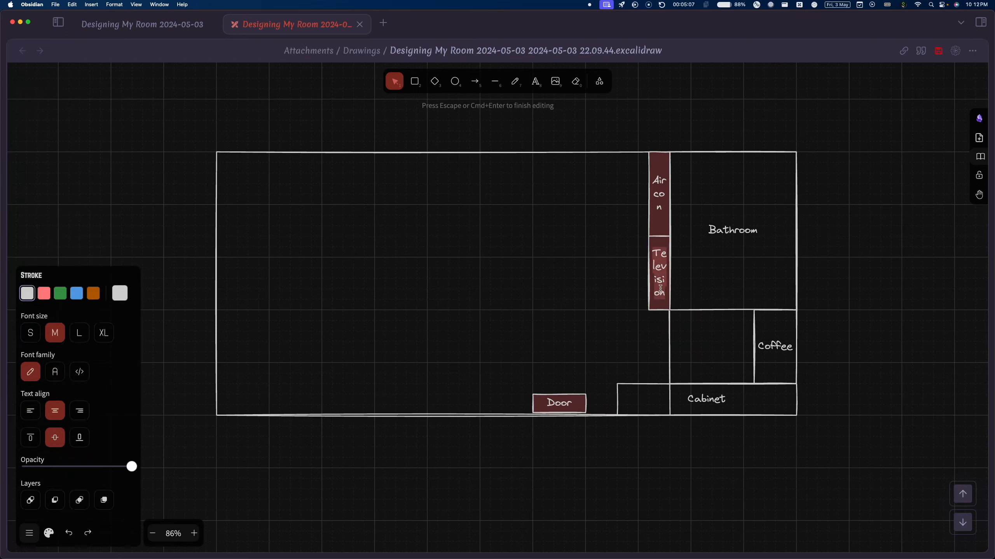
pyautogui.write('TV')
pyautogui.click(632, 306)
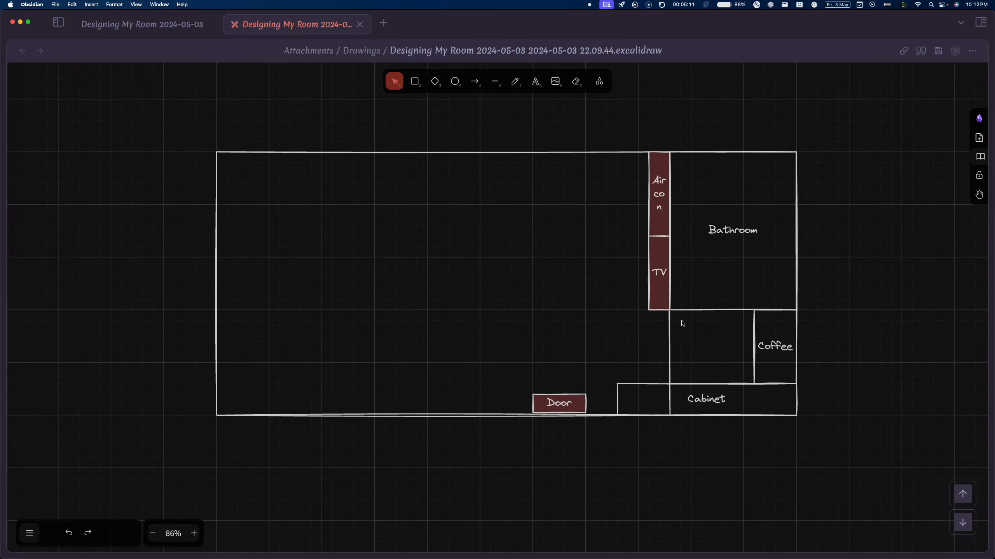
pyautogui.hscroll(-5, 650, 309)
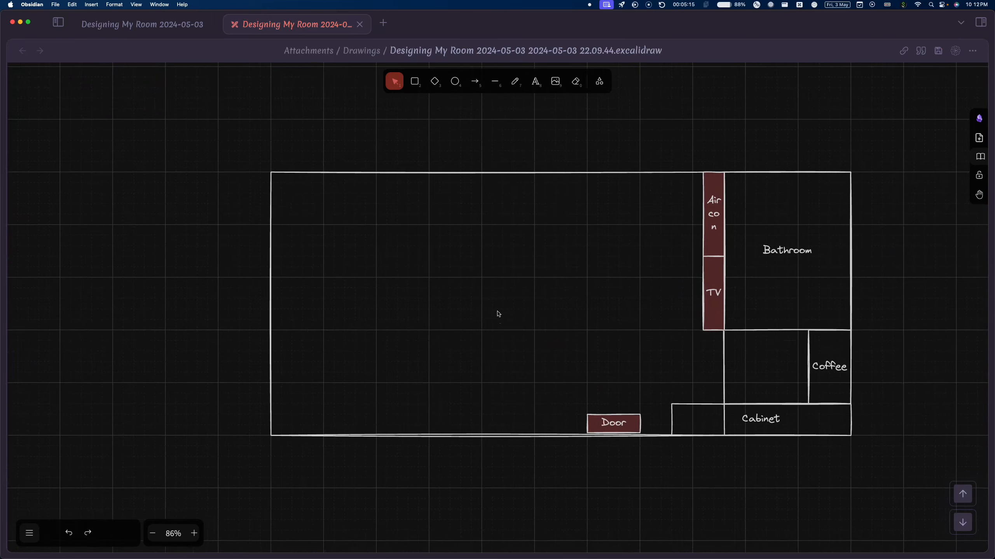
pyautogui.hscroll(5, 540, 316)
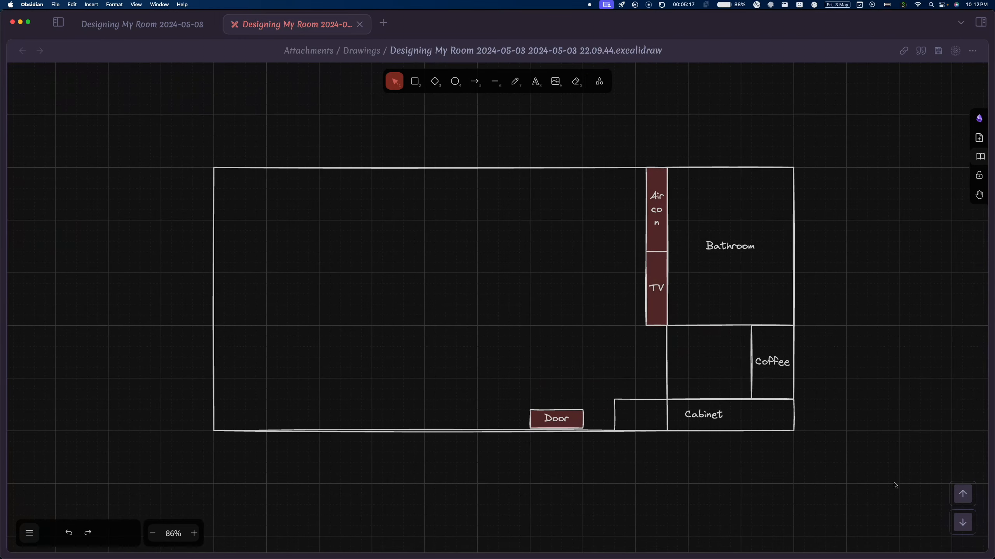
pyautogui.moveTo(896, 486); pyautogui.dragTo(178, 129)
pyautogui.click(886, 410)
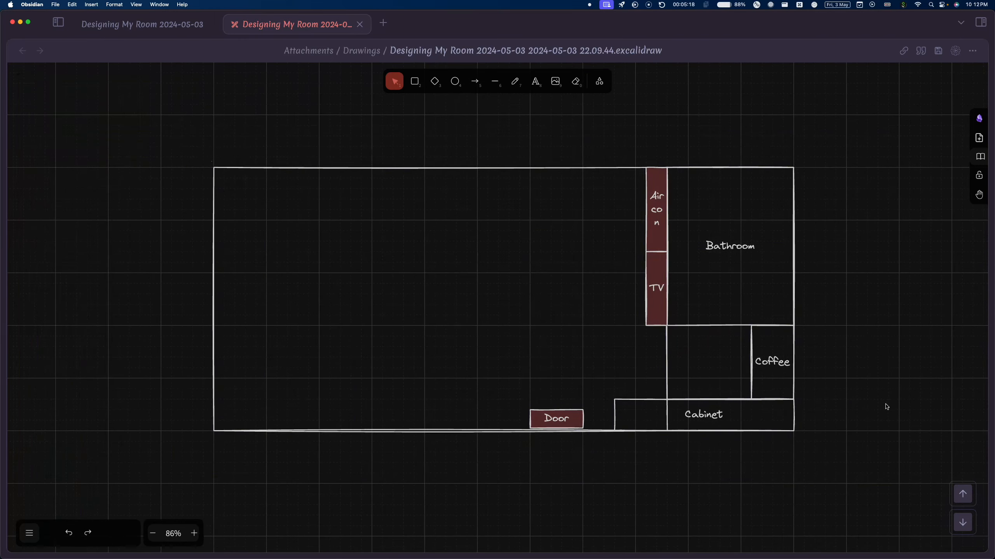
# Duplicate the Cabinet box and narrow the copy to the part lying left of the Bathroom wall line
pyautogui.click(665, 377)
pyautogui.click(708, 418)
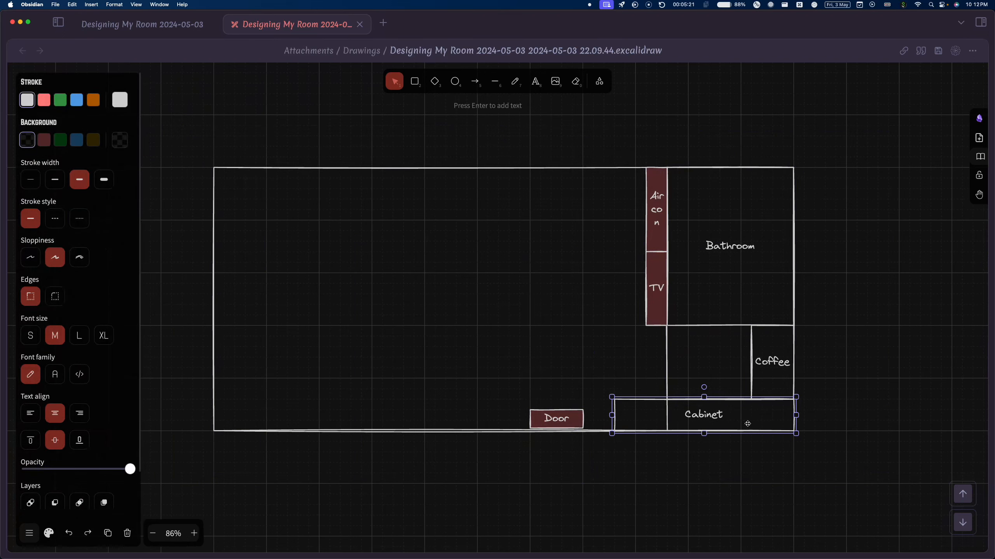
pyautogui.moveTo(747, 423); pyautogui.dragTo(673, 409)
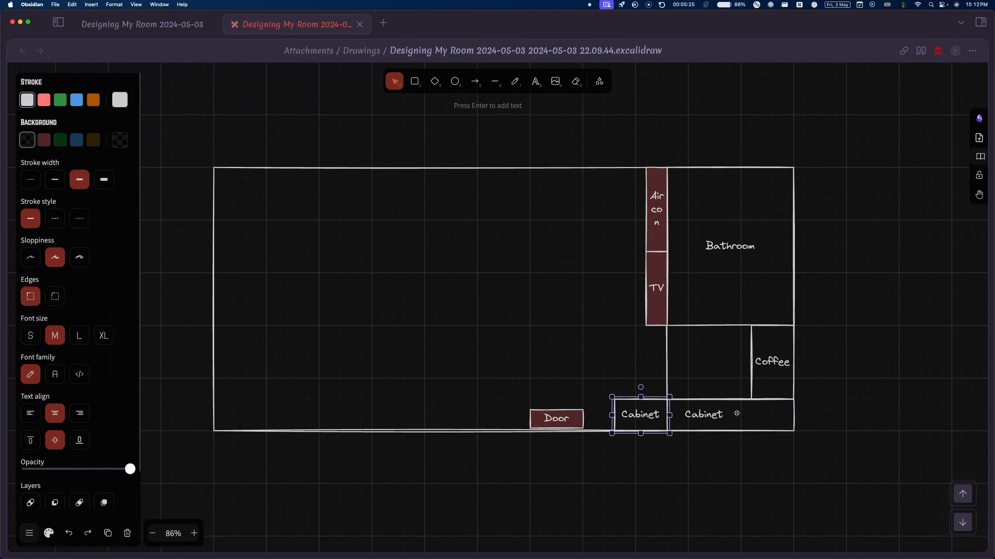
# Narrow the original Cabinet box from its left side so it starts at the Bathroom wall line beside the copy
pyautogui.click(737, 414)
pyautogui.click(871, 380)
pyautogui.click(787, 399)
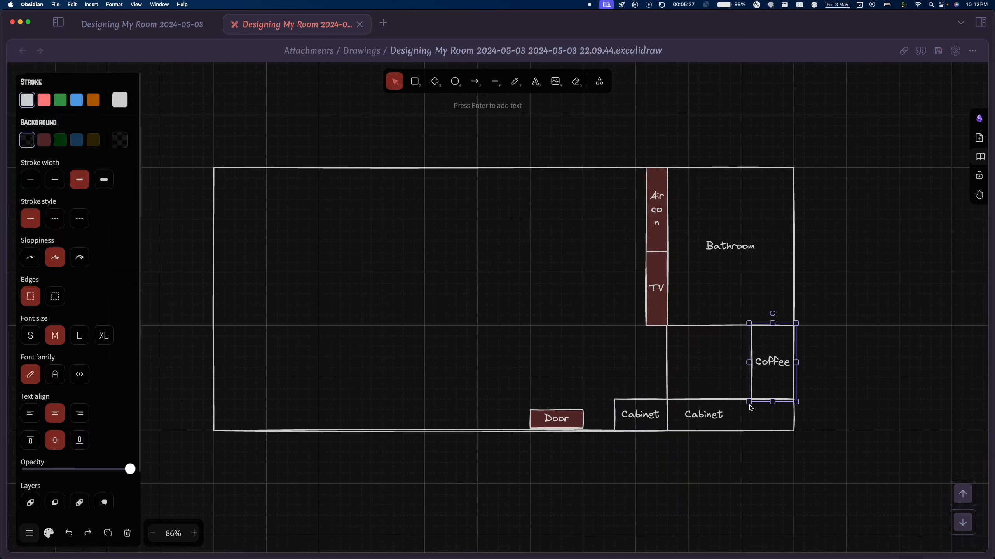
pyautogui.click(781, 416)
pyautogui.moveTo(612, 416); pyautogui.dragTo(665, 415)
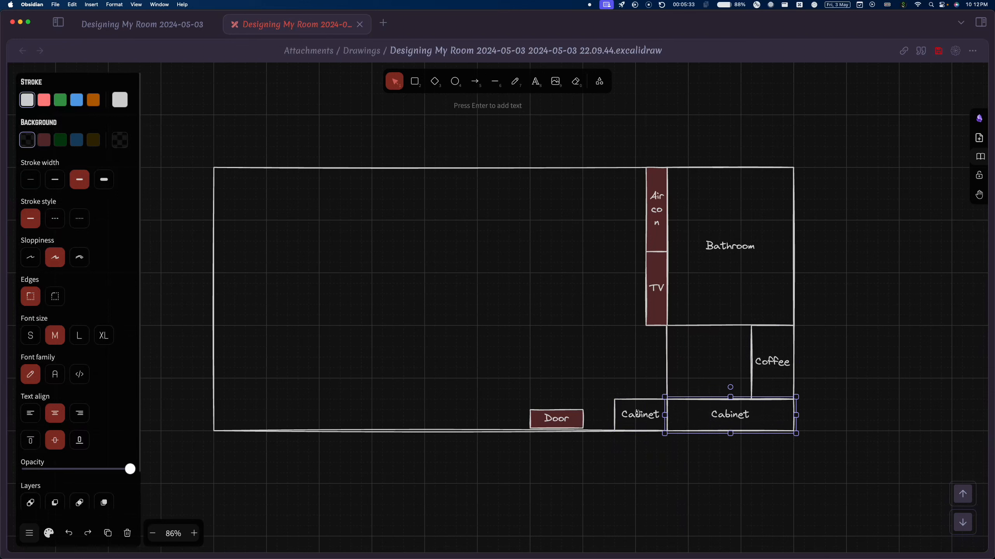
# Shift the Door box left along the lower wall, widen the left Cabinet box towards it, and save the drawing
pyautogui.moveTo(561, 416); pyautogui.dragTo(536, 416)
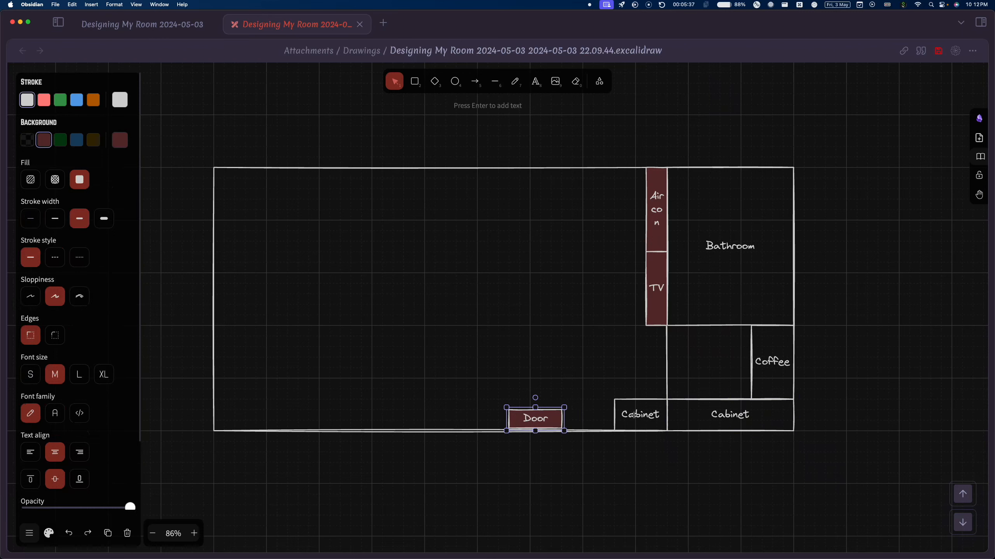
pyautogui.moveTo(634, 415); pyautogui.dragTo(665, 416)
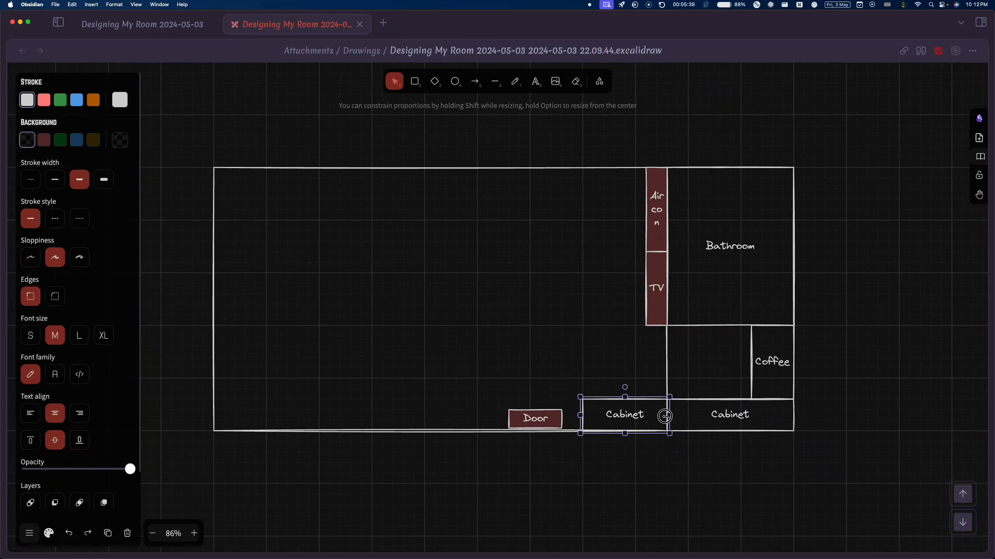
pyautogui.click(924, 394)
pyautogui.press('super+s')
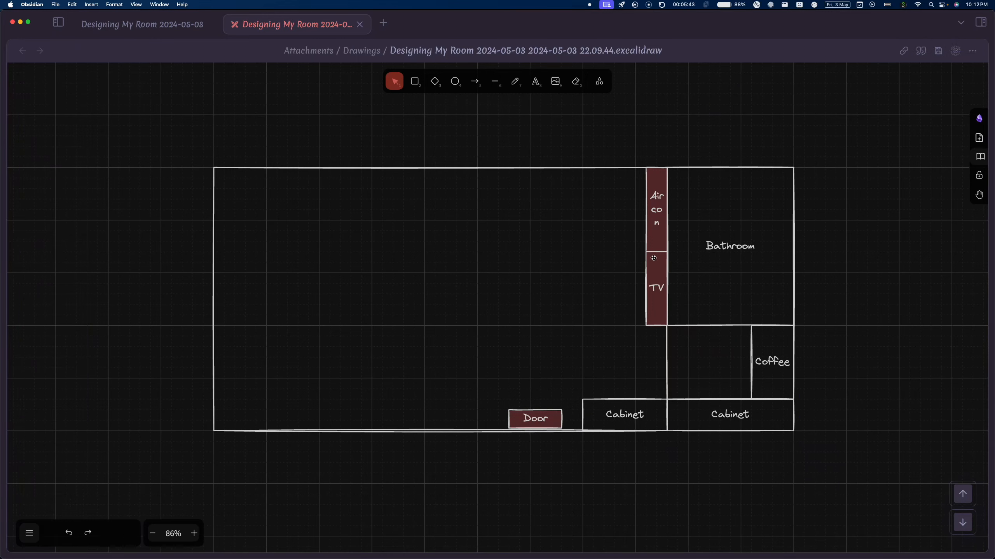
# Duplicate the Air con box to the middle of the room's left wall, shorten it to one large grid square, and label it "Wall Fan"
pyautogui.moveTo(648, 233); pyautogui.dragTo(233, 318)
pyautogui.moveTo(237, 360); pyautogui.dragTo(233, 327)
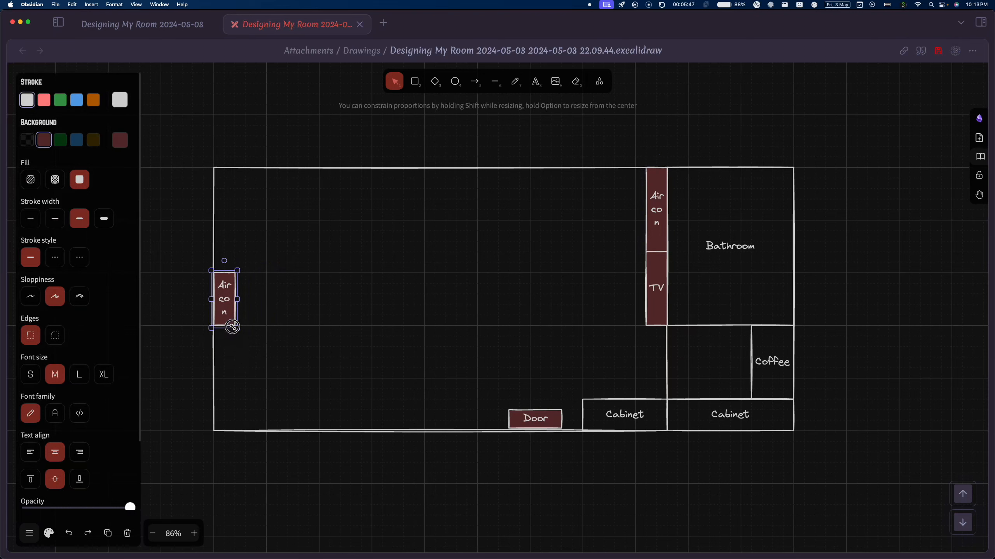
pyautogui.doubleClick(229, 307)
pyautogui.write('Wall Fan')
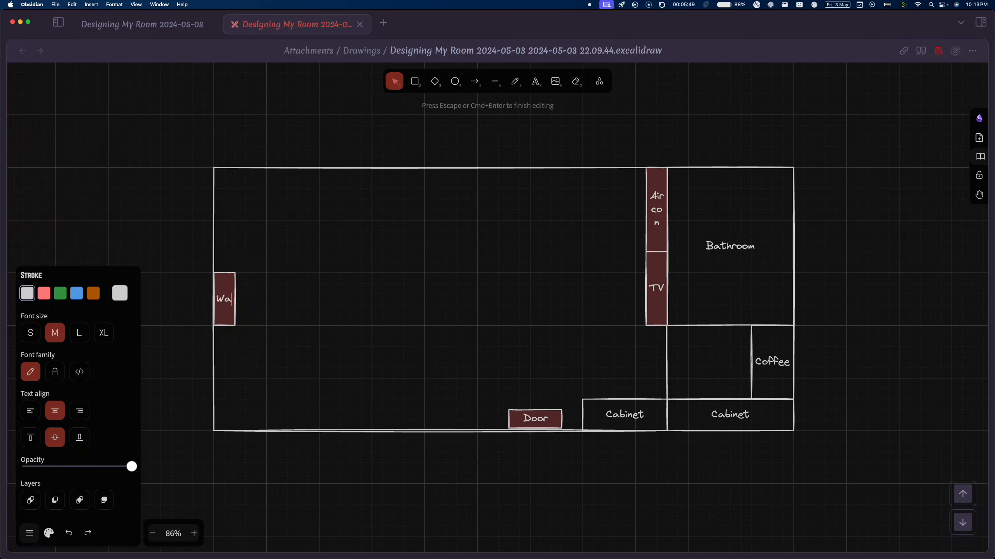
pyautogui.click(248, 315)
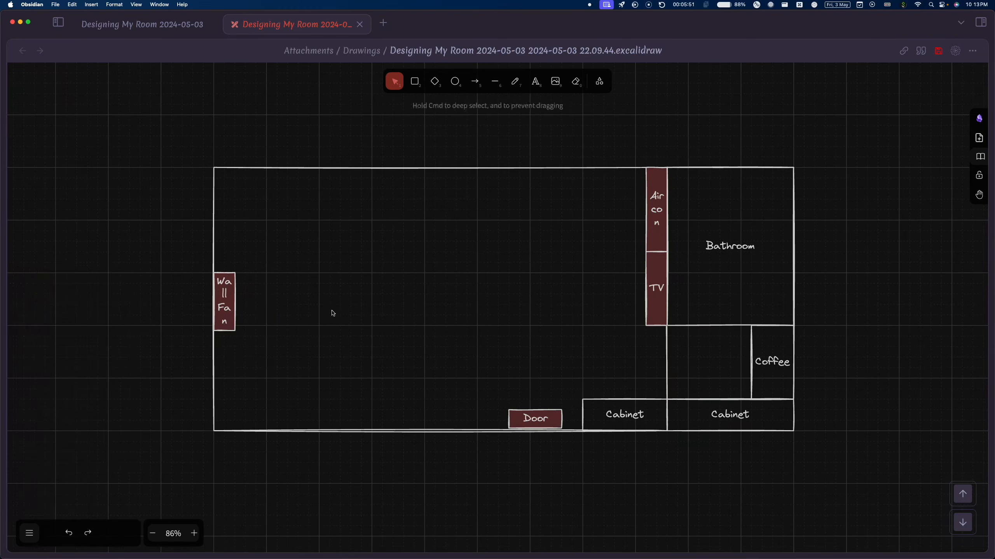
# Widen the Wall Fan box into the room so its label fits on two lines
pyautogui.click(234, 314)
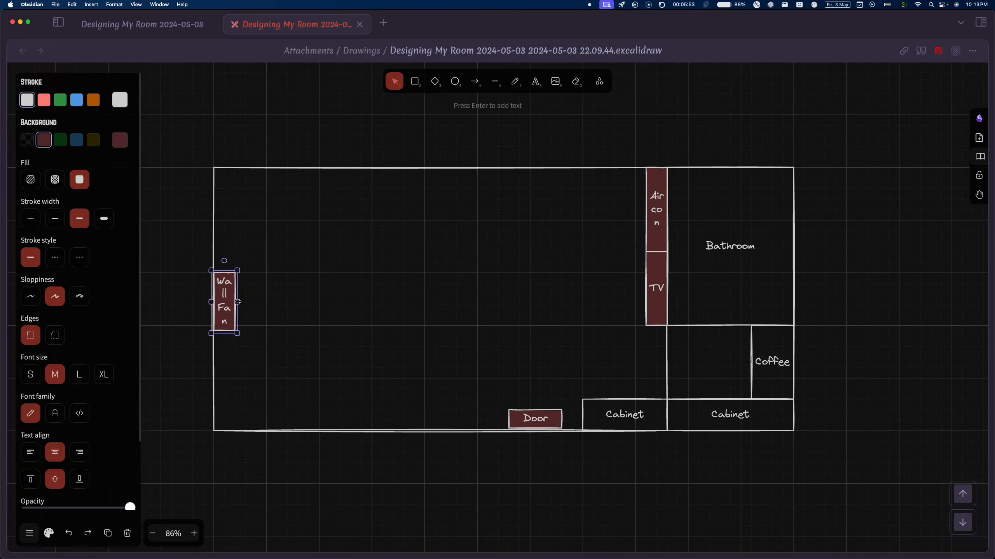
pyautogui.moveTo(238, 301); pyautogui.dragTo(245, 302)
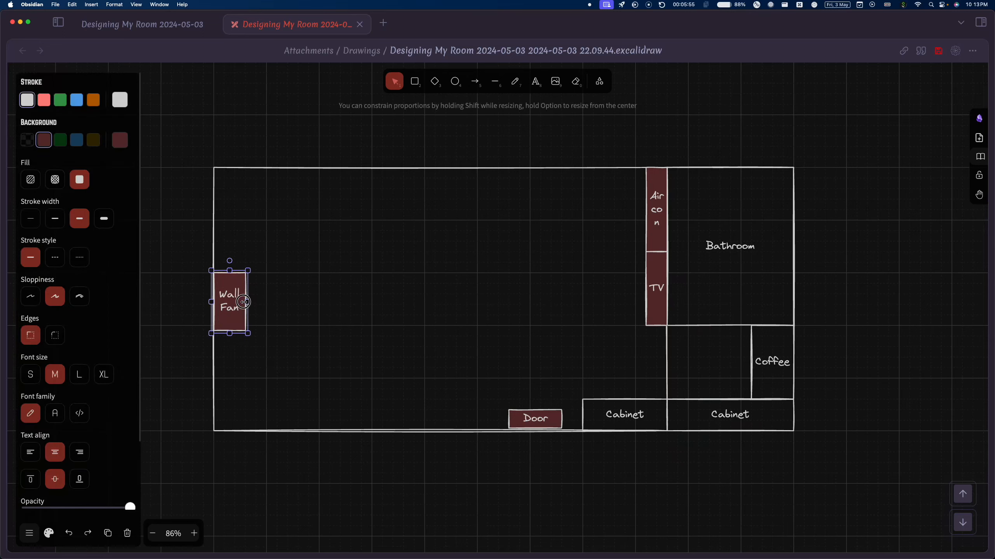
pyautogui.moveTo(243, 301); pyautogui.dragTo(242, 303)
pyautogui.click(302, 311)
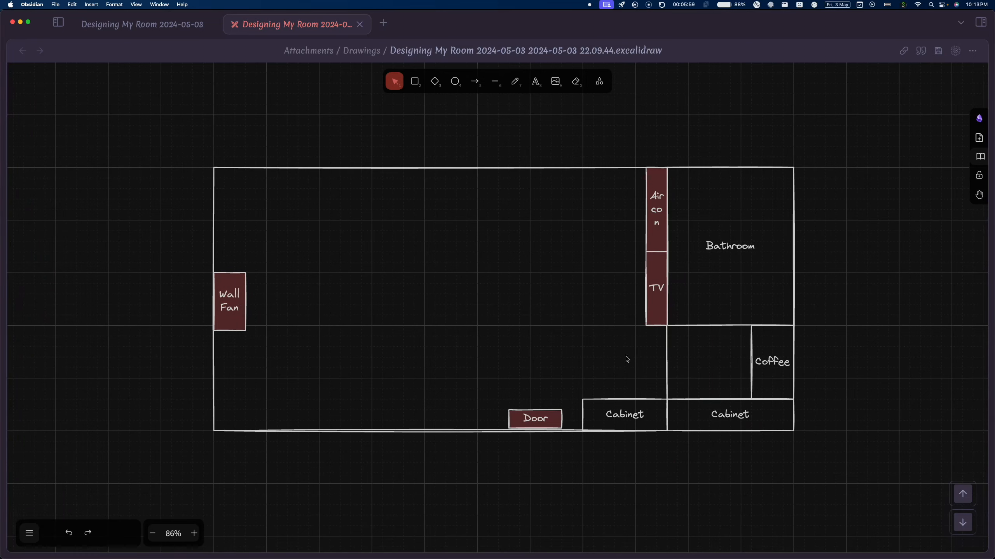
pyautogui.moveTo(157, 129); pyautogui.dragTo(917, 460)
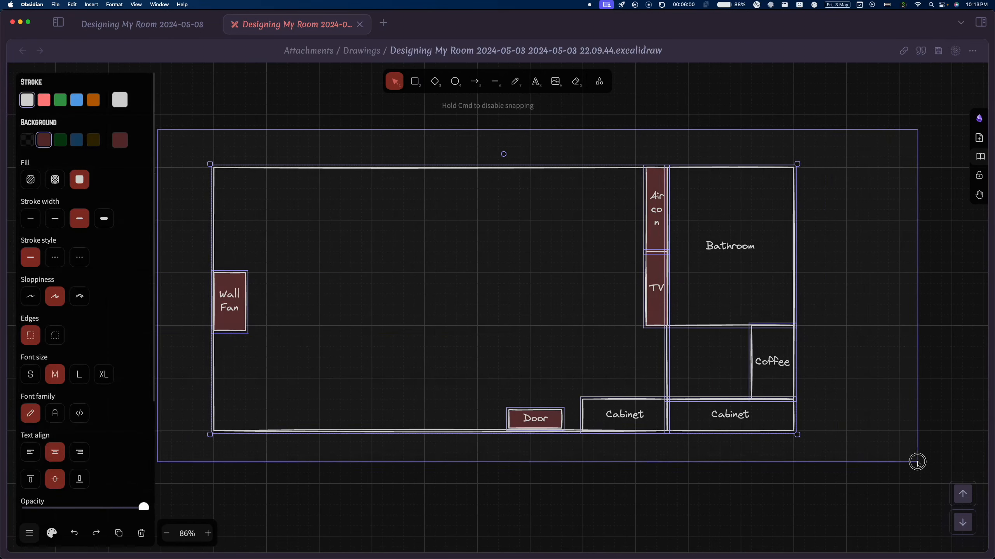
pyautogui.rightClick(766, 266)
pyautogui.click(809, 497)
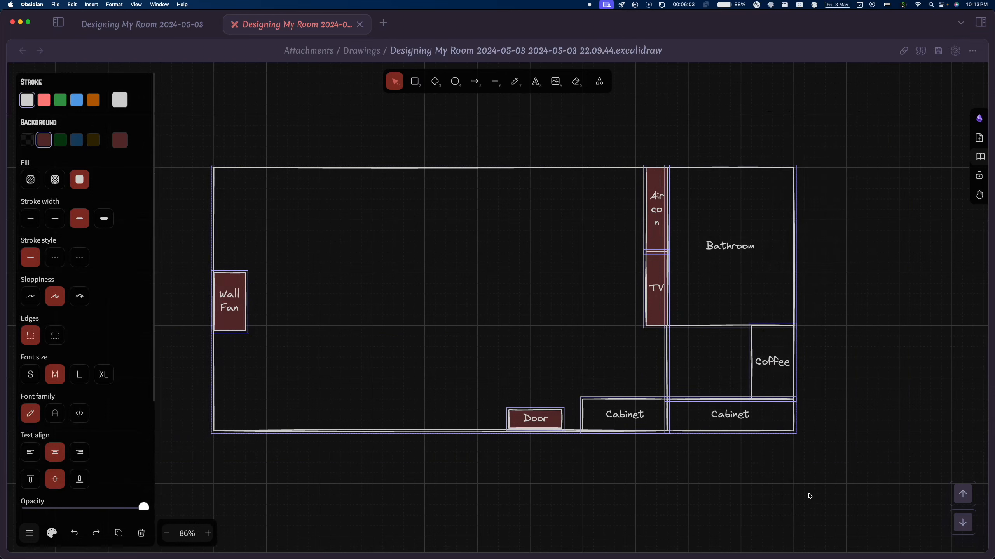
pyautogui.press('super+z')
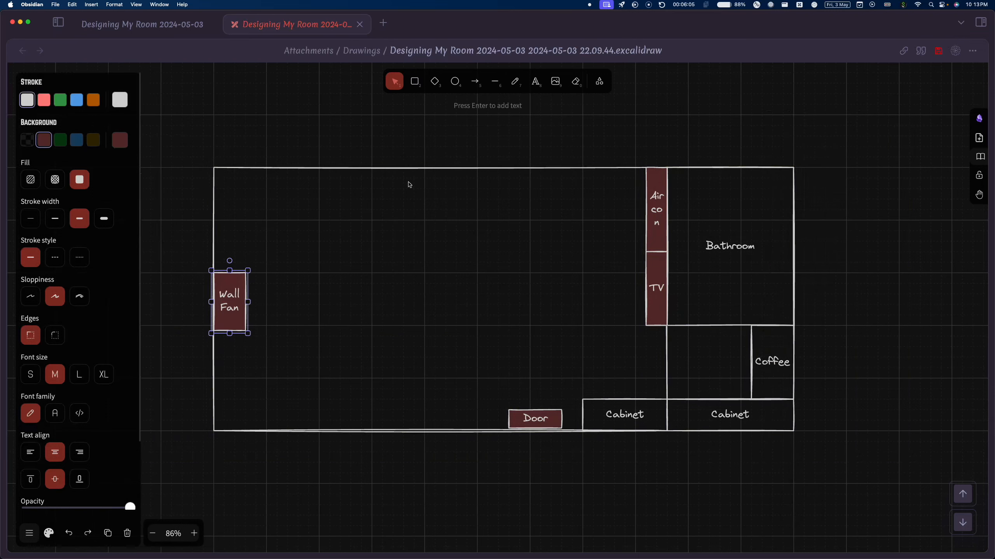
# Group all elements of the floor plan into one selection group
pyautogui.moveTo(179, 129); pyautogui.dragTo(927, 490)
pyautogui.rightClick(647, 272)
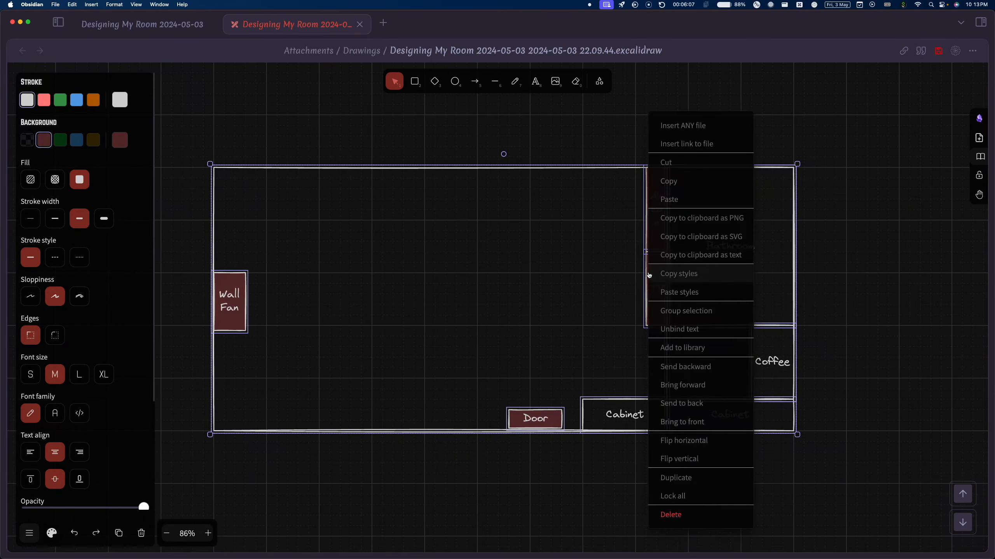
pyautogui.click(698, 312)
pyautogui.click(854, 315)
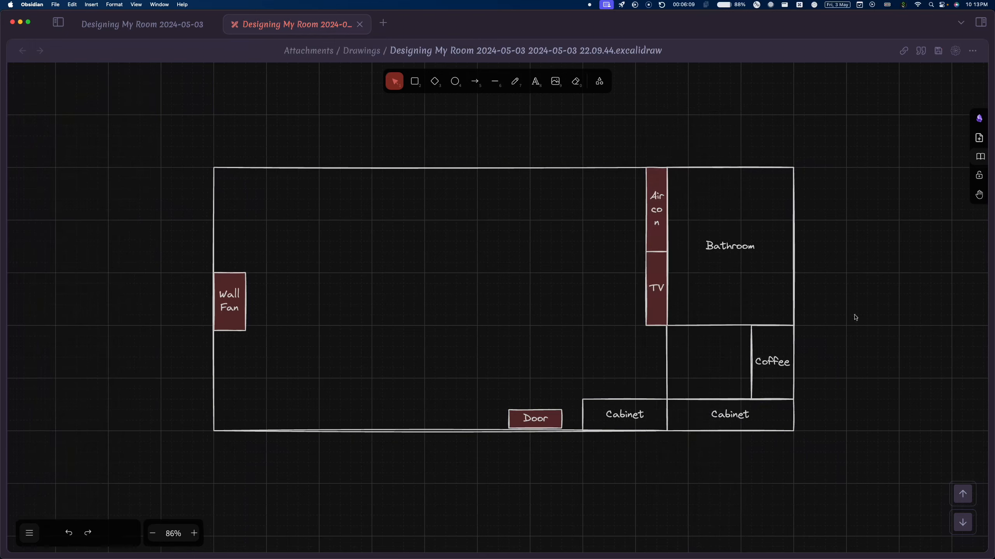
# Duplicate the grouped floor plan and place the copy below the original, aligned with its left edge and one large grid square apart
pyautogui.press('super+a')
pyautogui.press('super+v')
pyautogui.moveTo(845, 290); pyautogui.dragTo(507, 557)
pyautogui.scroll(-3, 744, 392)
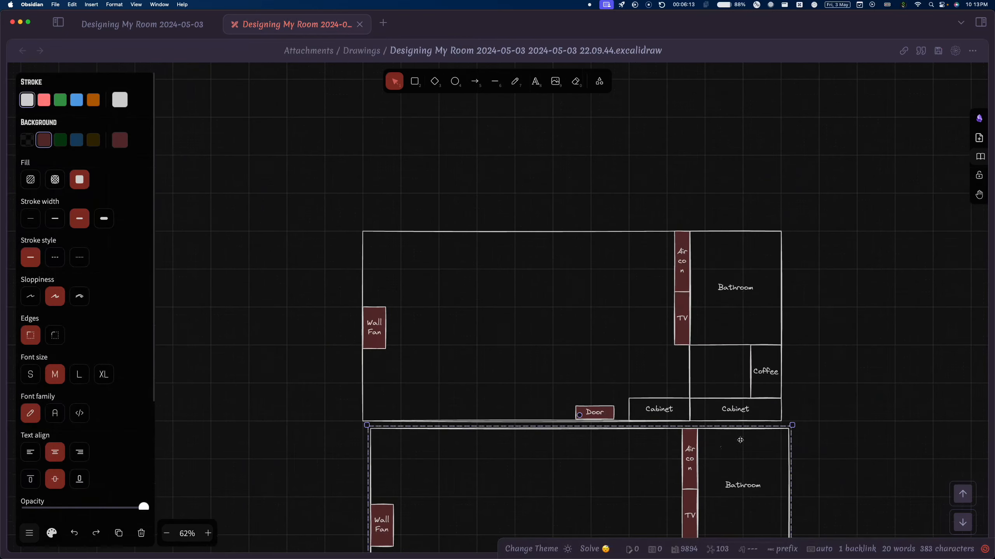
pyautogui.scroll(-3, 680, 300)
pyautogui.moveTo(688, 368); pyautogui.dragTo(678, 400)
pyautogui.click(839, 298)
# Add the heading "What I have now" above the upper floor plan in extra-large text
pyautogui.scroll(4, 579, 149)
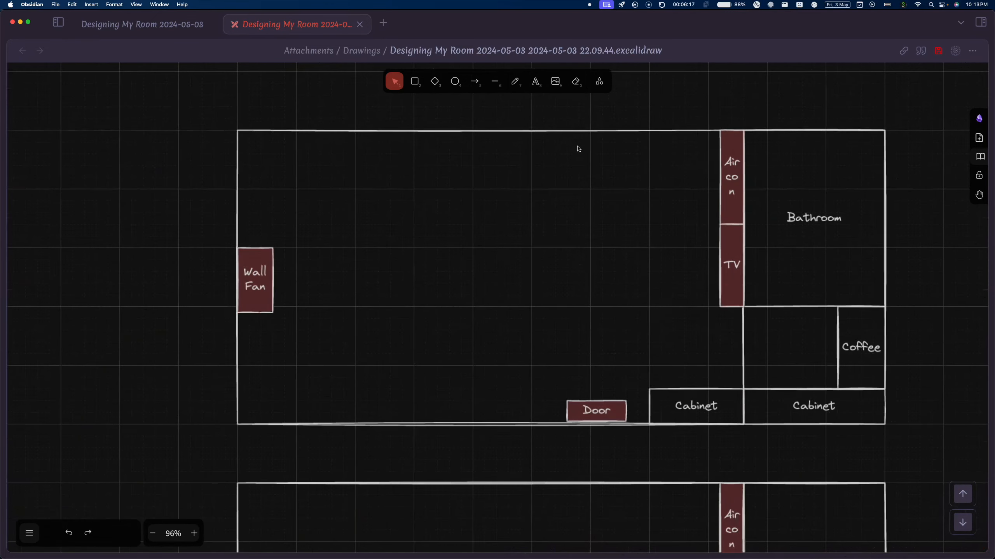
pyautogui.moveTo(576, 150); pyautogui.dragTo(576, 192)
pyautogui.doubleClick(457, 135)
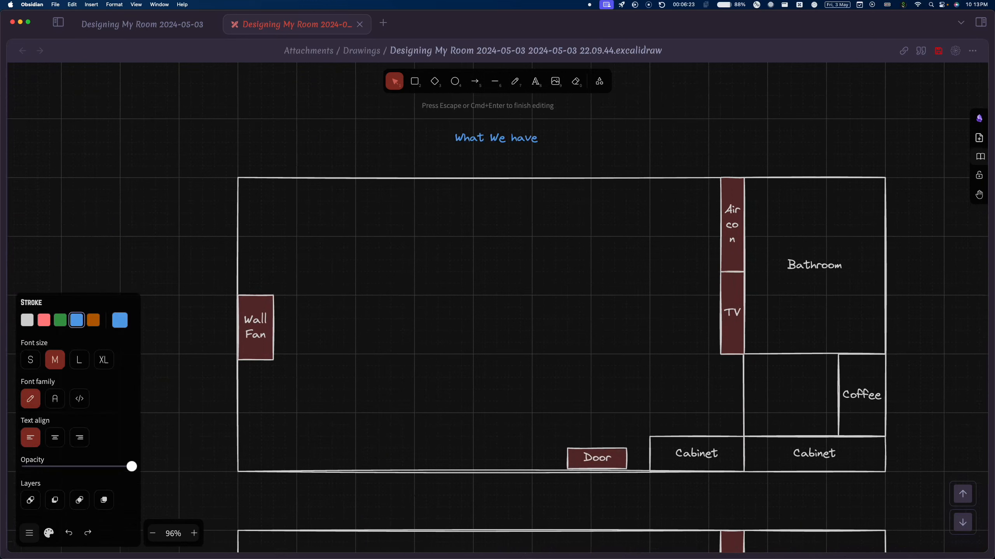
pyautogui.press('BackSpace')
pyautogui.press('BackSpace')
pyautogui.press('BackSpace')
pyautogui.press('BackSpace')
pyautogui.press('BackSpace')
pyautogui.press('BackSpace')
pyautogui.press('BackSpace')
pyautogui.click(104, 360)
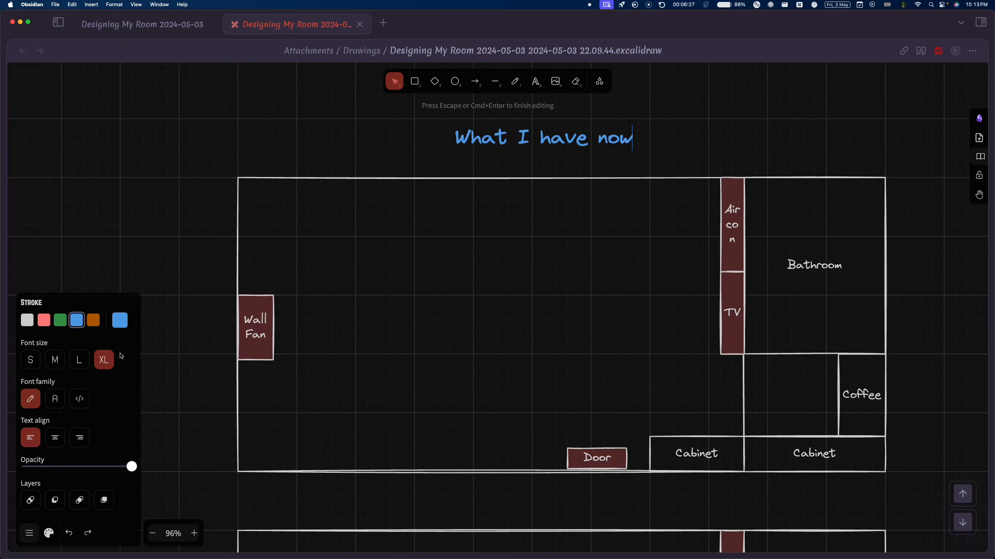
# Colour the heading white and move it to line up with the upper plan's left wall
pyautogui.click(27, 322)
pyautogui.click(674, 145)
pyautogui.moveTo(561, 142); pyautogui.dragTo(344, 136)
pyautogui.click(559, 145)
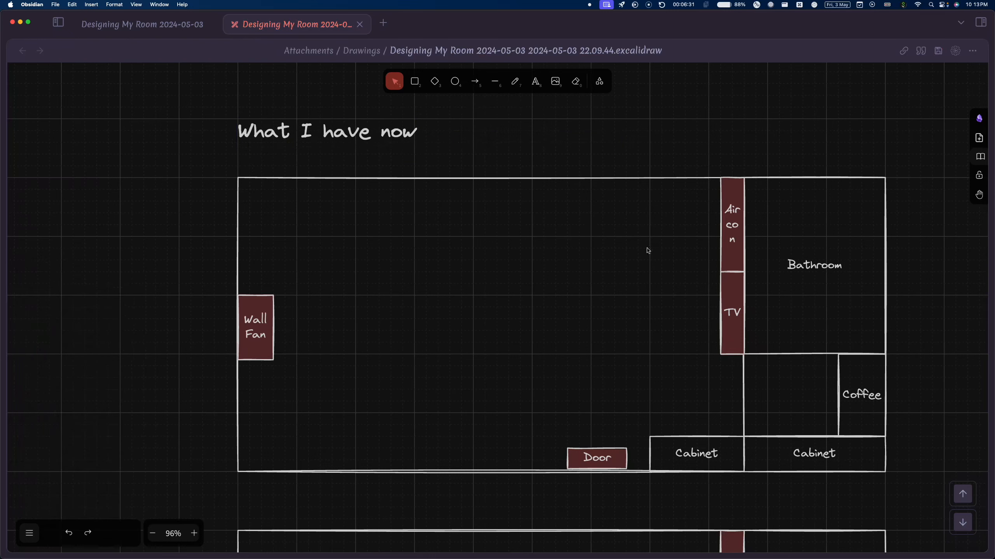
# Draw a dark red filled rectangle about 1.8 by 1.6 large grid squares in the upper plan's main room, above and left of the Door
pyautogui.click(699, 438)
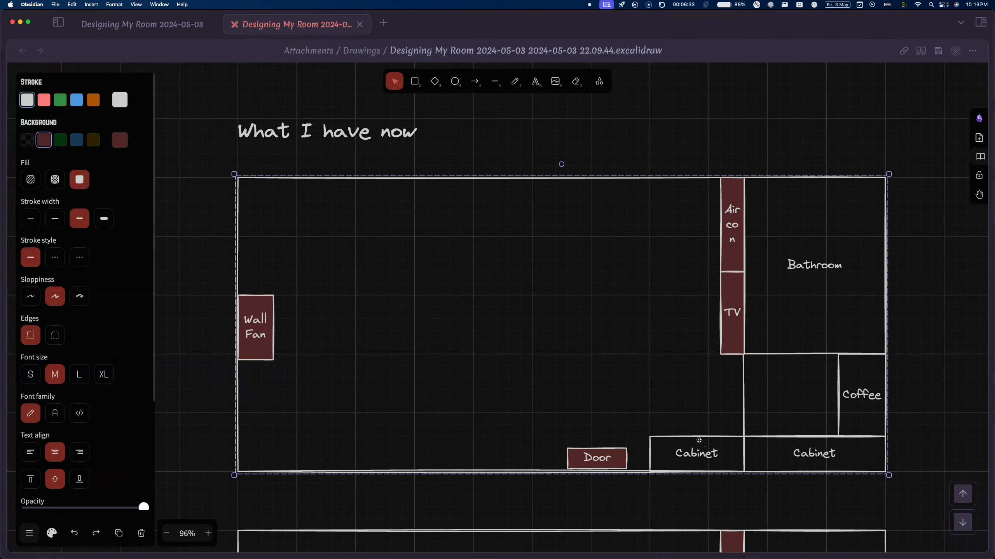
pyautogui.click(529, 140)
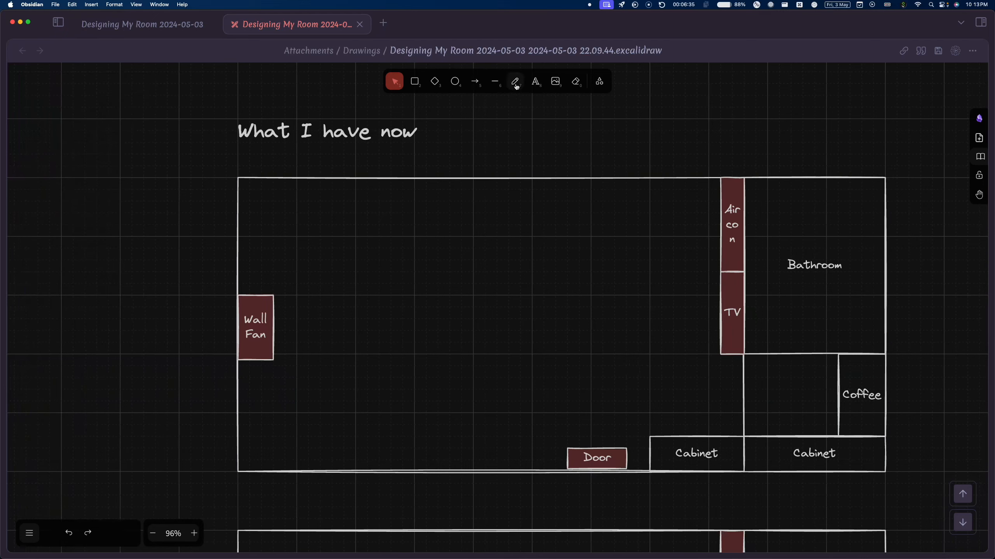
pyautogui.click(414, 82)
pyautogui.moveTo(471, 305)
pyautogui.mouseDown()
pyautogui.moveTo(550, 387)
pyautogui.moveTo(582, 403)
pyautogui.mouseUp()
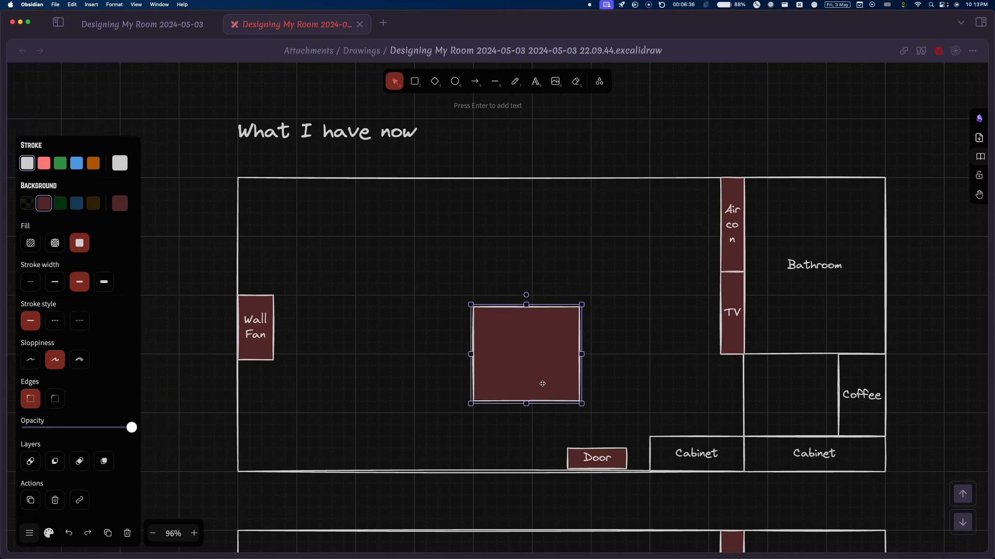
# Give the dark red main-room rectangle a transparent background and dashed stroke, and delete the rectangle
pyautogui.click(26, 203)
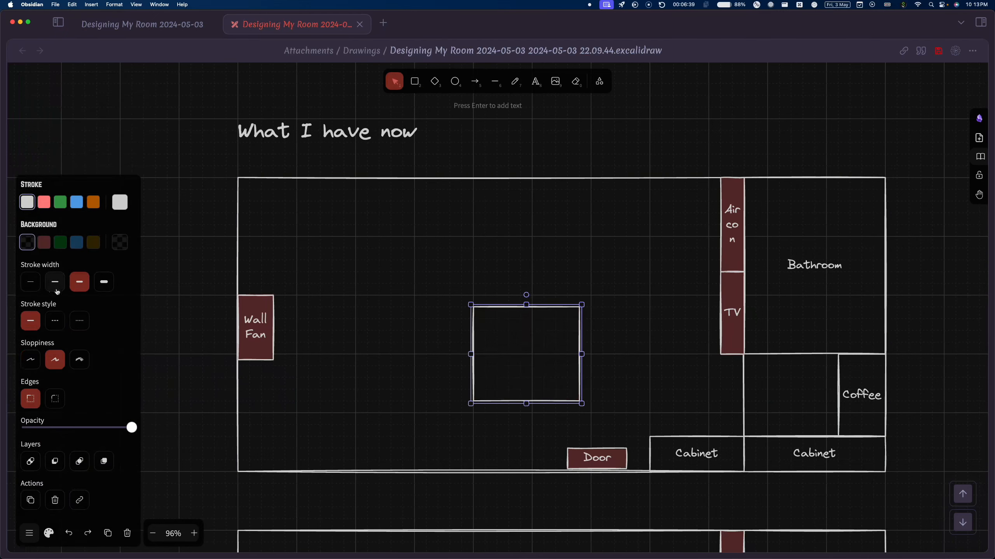
pyautogui.click(55, 321)
pyautogui.click(540, 271)
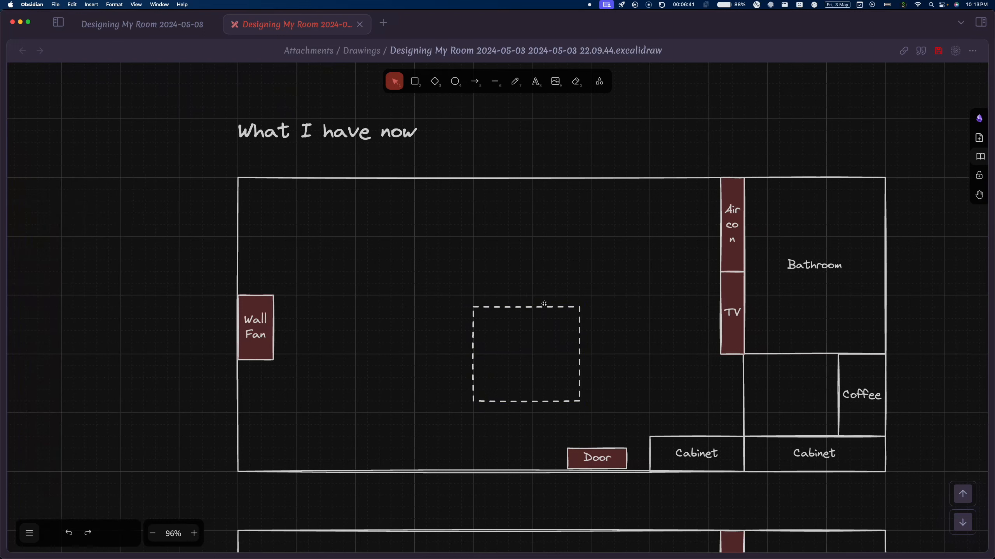
pyautogui.moveTo(539, 308); pyautogui.dragTo(501, 369)
pyautogui.press('Delete')
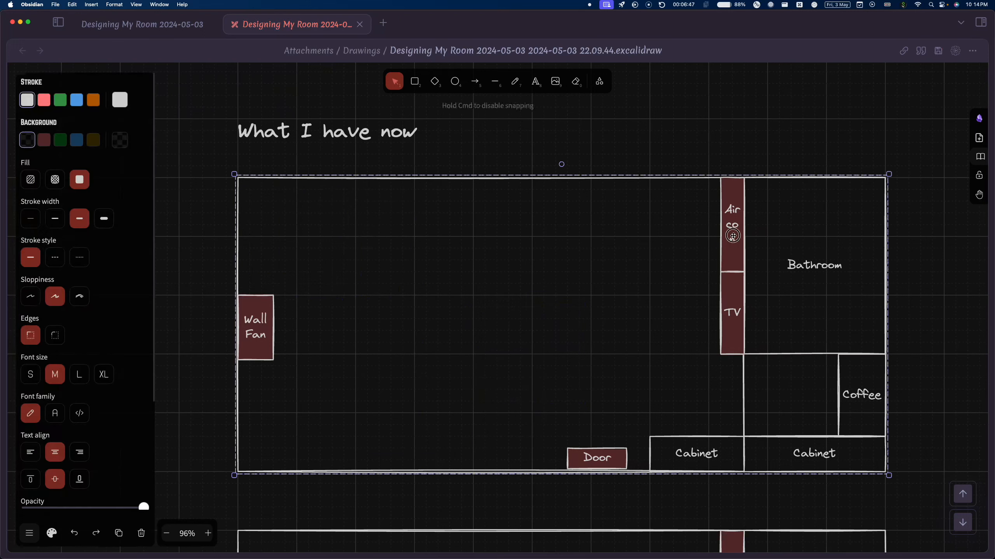
# Delete the lower copy of the floor plan
pyautogui.click(745, 238)
pyautogui.click(693, 530)
pyautogui.press('Delete')
# Copy the Air con block out of the plan and place the copy in the main room's upper-left corner
pyautogui.moveTo(727, 266); pyautogui.dragTo(729, 256)
pyautogui.doubleClick(729, 257)
pyautogui.press('super+c')
pyautogui.click(609, 269)
pyautogui.press('super+v')
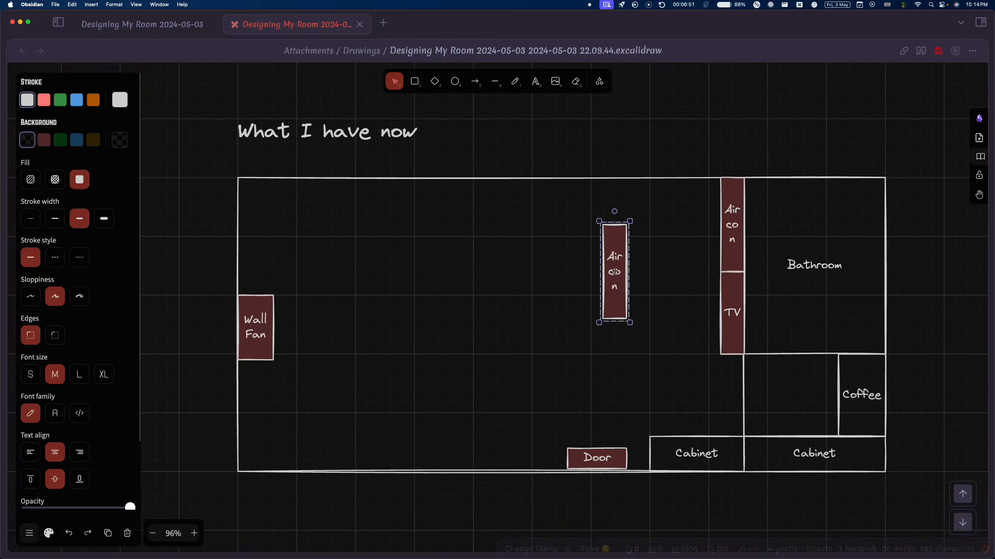
pyautogui.moveTo(611, 271); pyautogui.dragTo(271, 250)
# Ungroup the copied Air con block and reshape it to about 2 by 0.5 large grid squares along the top wall
pyautogui.rightClick(264, 240)
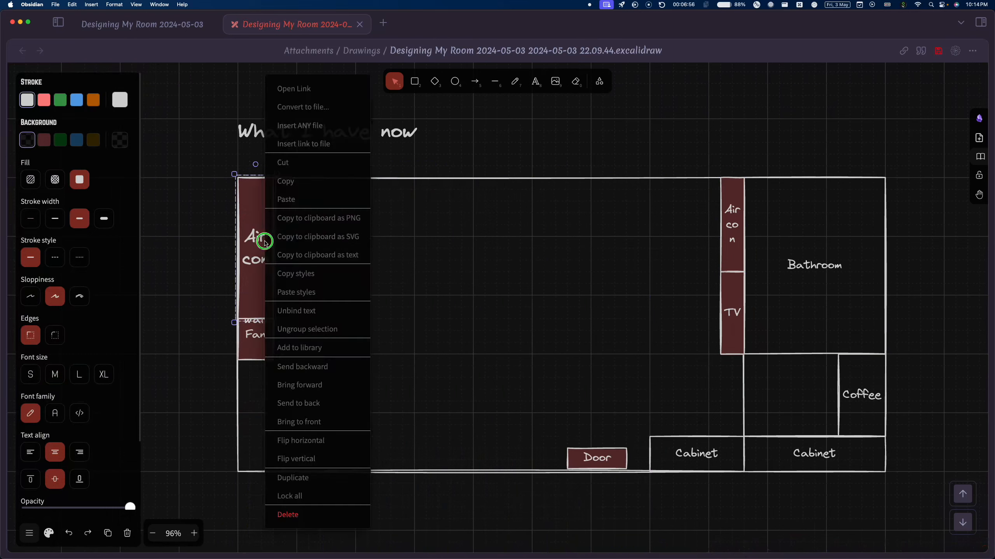
pyautogui.click(316, 328)
pyautogui.moveTo(276, 321); pyautogui.dragTo(534, 186)
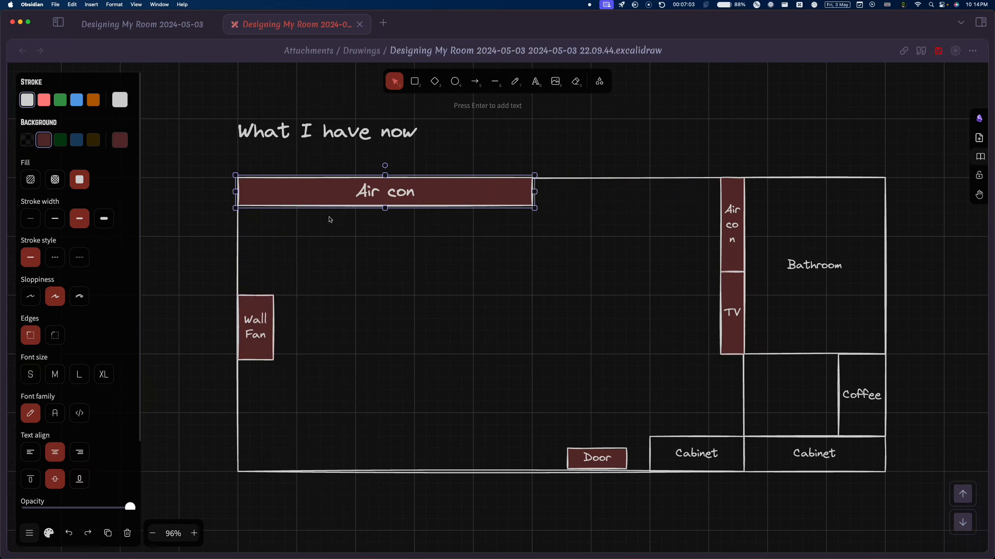
pyautogui.moveTo(384, 209)
pyautogui.mouseDown()
pyautogui.moveTo(388, 187)
pyautogui.moveTo(389, 209)
pyautogui.mouseUp()
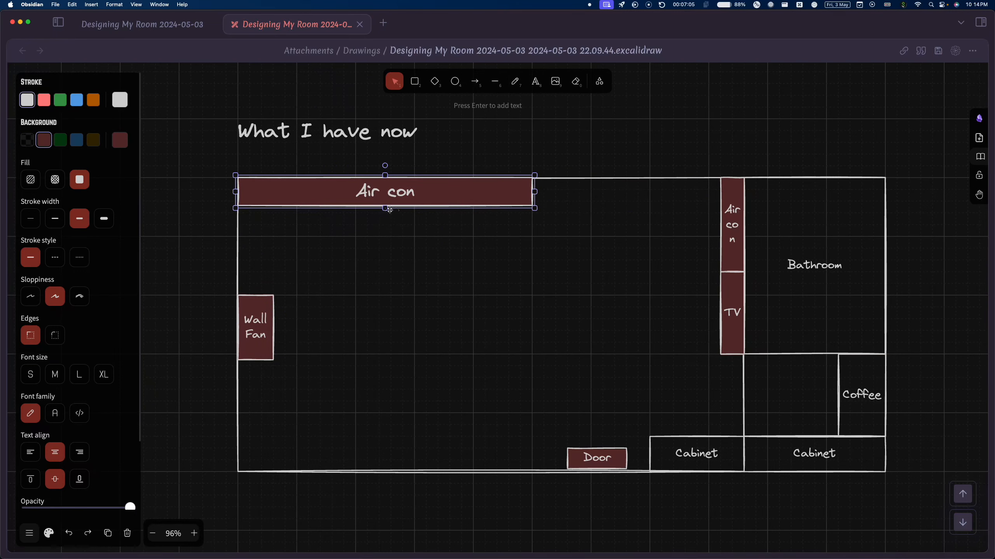
pyautogui.moveTo(534, 208); pyautogui.dragTo(357, 206)
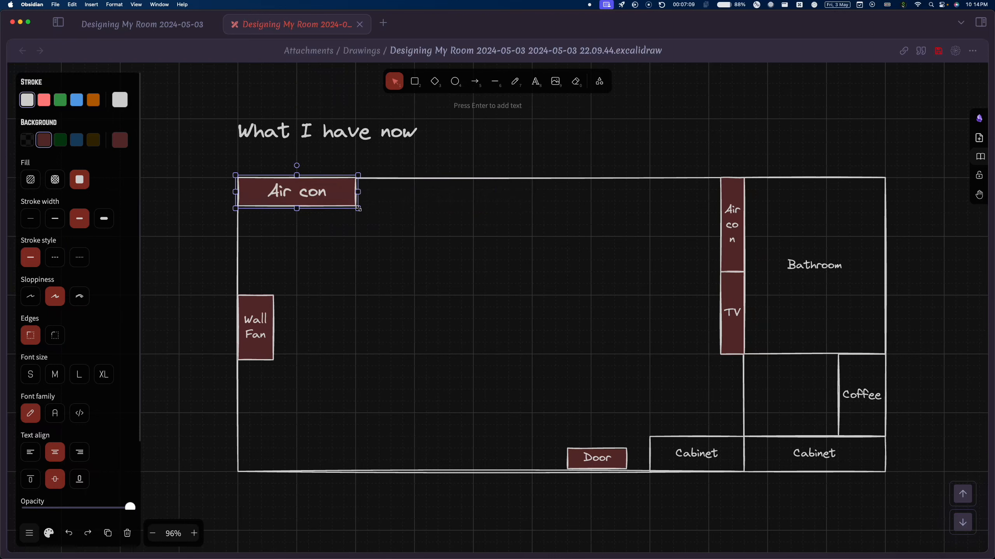
# Relabel the reshaped block in the upper-left corner as "Curtains" in small text
pyautogui.doubleClick(337, 199)
pyautogui.write('Curt')
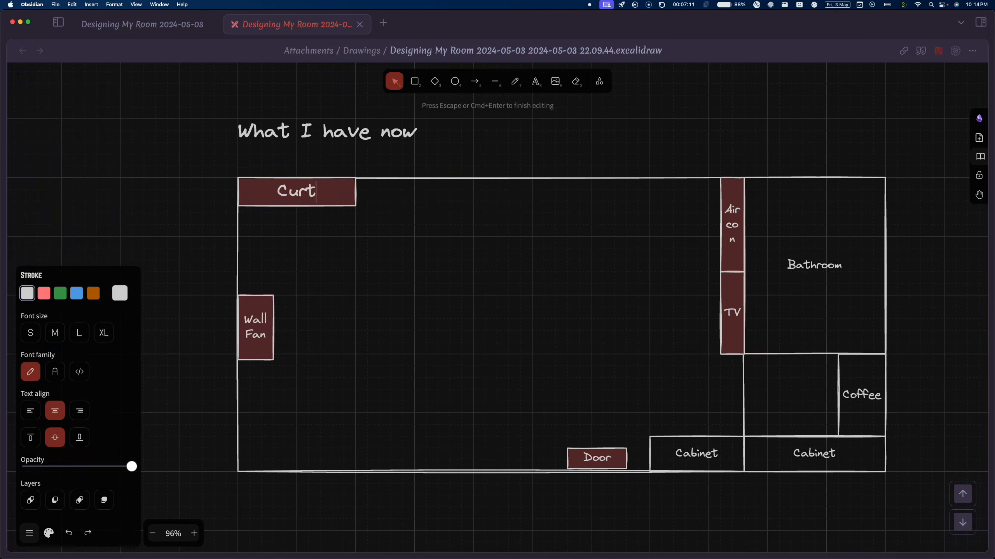
pyautogui.write('ains')
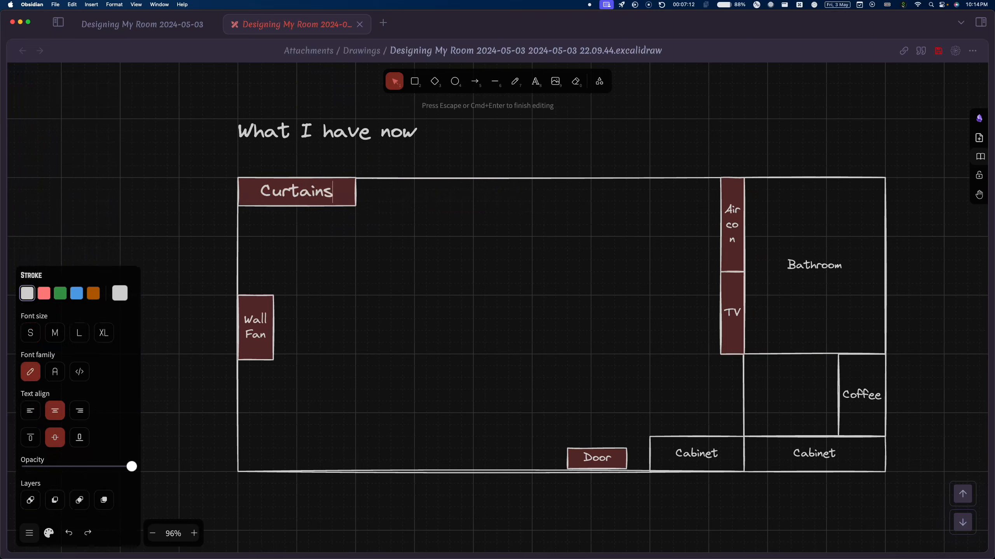
pyautogui.click(30, 333)
pyautogui.click(416, 264)
# Stretch the Curtains block to about 5 by 0.3 large grid squares and place a shorter copy along the top wall, ending at the Bathroom
pyautogui.click(346, 193)
pyautogui.moveTo(297, 208); pyautogui.dragTo(533, 184)
pyautogui.press('super+c')
pyautogui.press('super+v')
pyautogui.moveTo(616, 192); pyautogui.dragTo(592, 192)
pyautogui.moveTo(448, 198); pyautogui.dragTo(695, 195)
# Add a third Curtains block about 1.2 by 0.6 large grid squares between the two strips, and extend the left strip to meet it
pyautogui.click(581, 203)
pyautogui.press('cmd+v')
pyautogui.moveTo(818, 199); pyautogui.dragTo(593, 206)
pyautogui.click(527, 187)
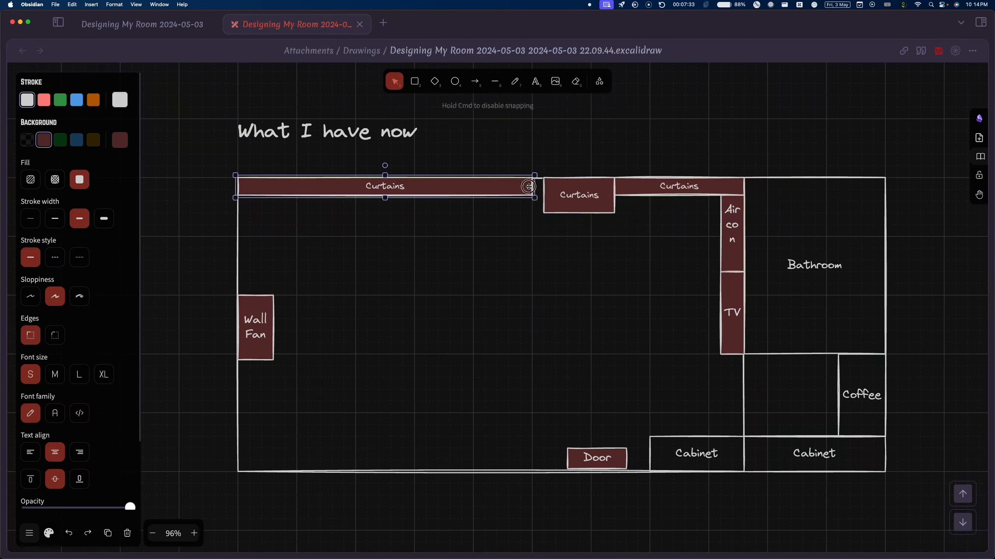
pyautogui.moveTo(532, 186); pyautogui.dragTo(548, 187)
# Relabel the block between the two Curtains strips as "Wall" and make its background transparent
pyautogui.click(575, 196)
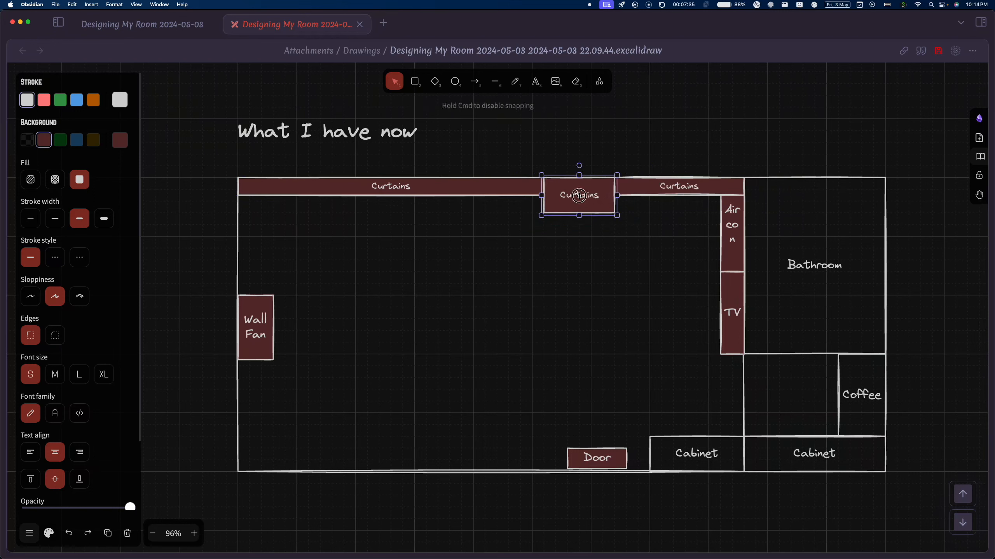
pyautogui.doubleClick(579, 195)
pyautogui.write('Way')
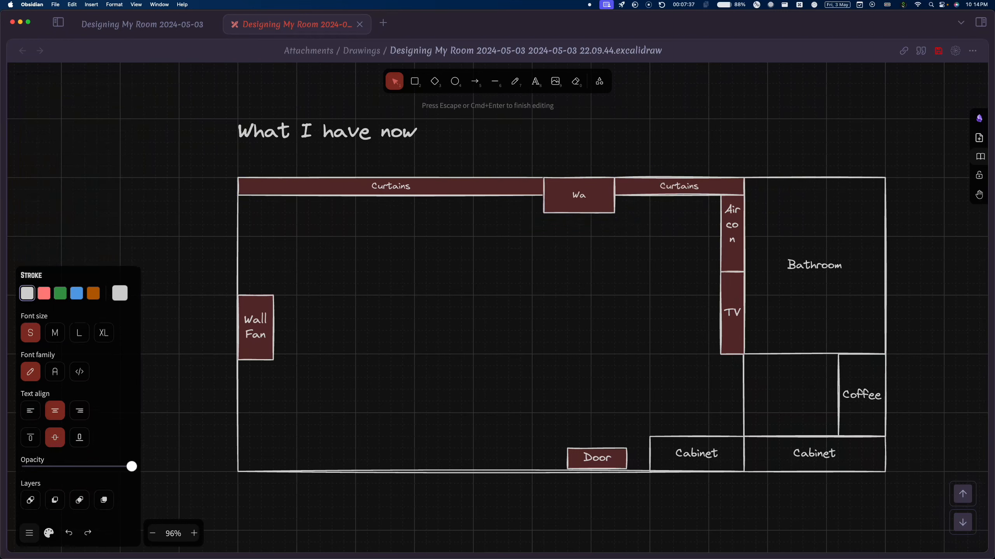
pyautogui.click(694, 538)
pyautogui.moveTo(937, 513); pyautogui.dragTo(156, 206)
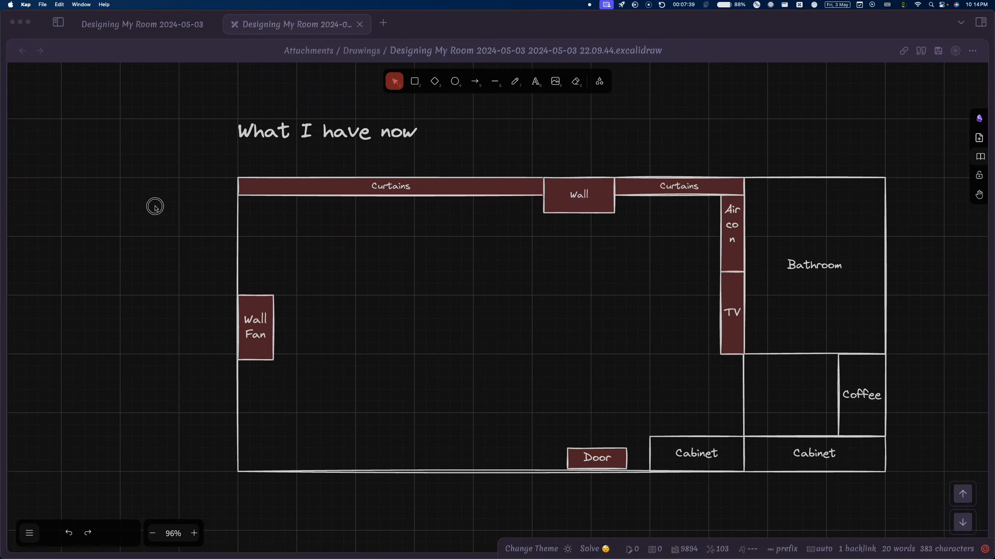
pyautogui.click(203, 168)
pyautogui.moveTo(903, 493); pyautogui.dragTo(218, 143)
pyautogui.click(700, 166)
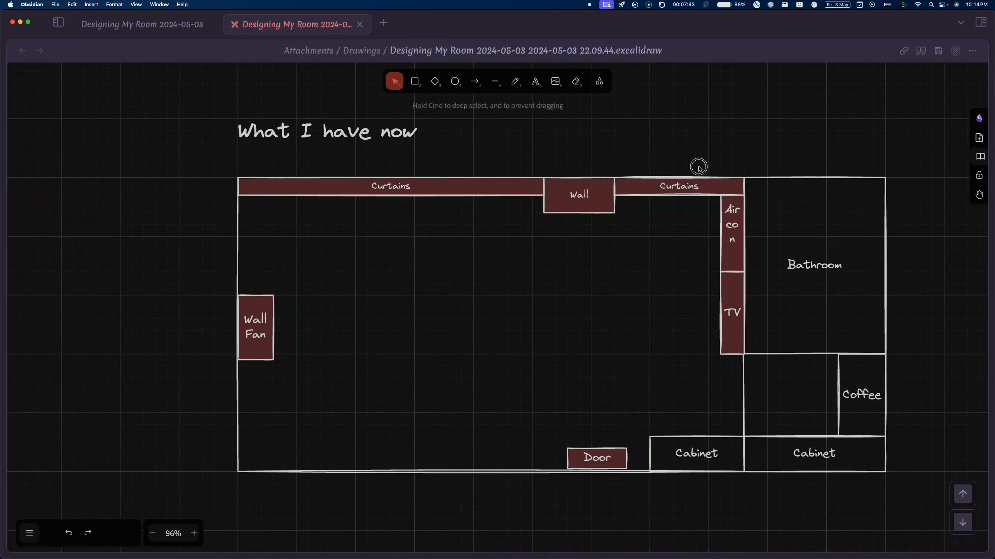
pyautogui.click(570, 207)
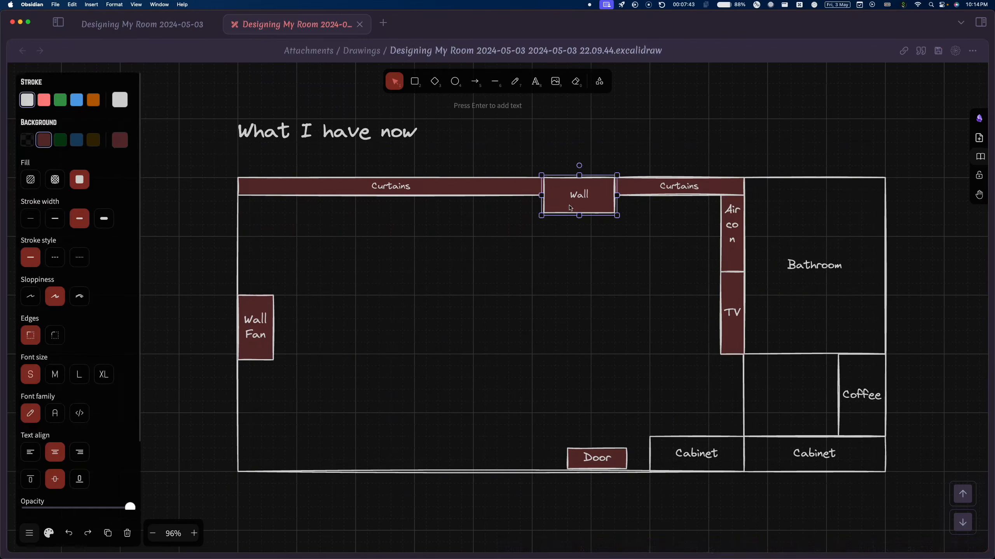
pyautogui.click(27, 139)
pyautogui.click(739, 142)
# Group the whole floor plan together with the new Curtains and Wall blocks
pyautogui.moveTo(892, 490); pyautogui.dragTo(198, 152)
pyautogui.rightClick(456, 195)
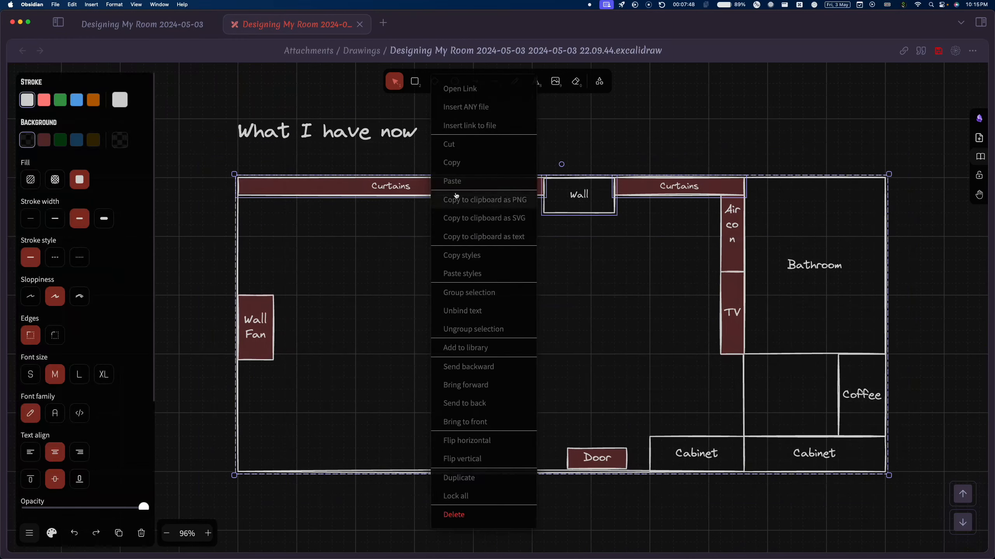
pyautogui.click(484, 293)
pyautogui.click(542, 246)
# Duplicate the grouped plan below the original, left edges aligned and one large grid square apart, and save the drawing
pyautogui.click(610, 182)
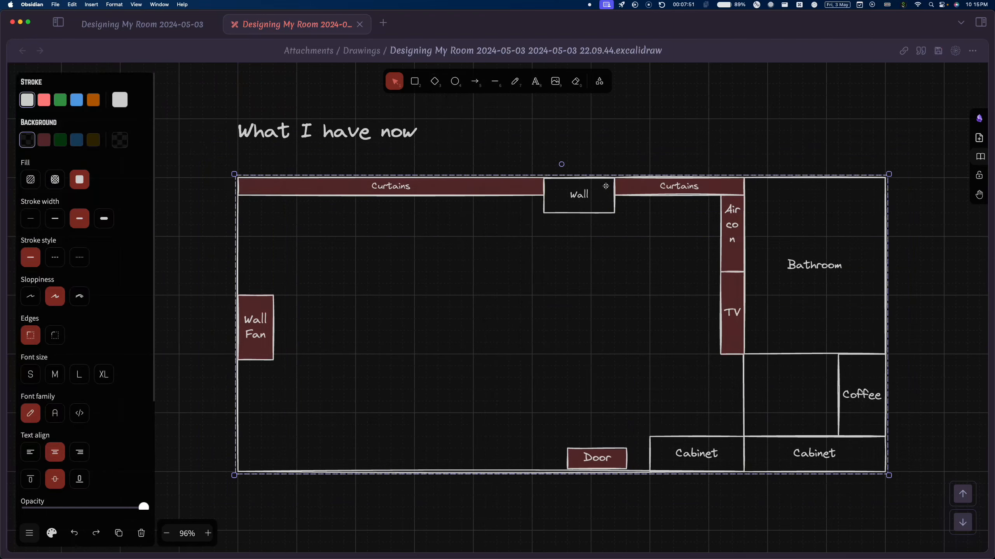
pyautogui.press('super+c')
pyautogui.press('super+v')
pyautogui.moveTo(801, 153); pyautogui.dragTo(729, 405)
pyautogui.moveTo(576, 491); pyautogui.dragTo(577, 550)
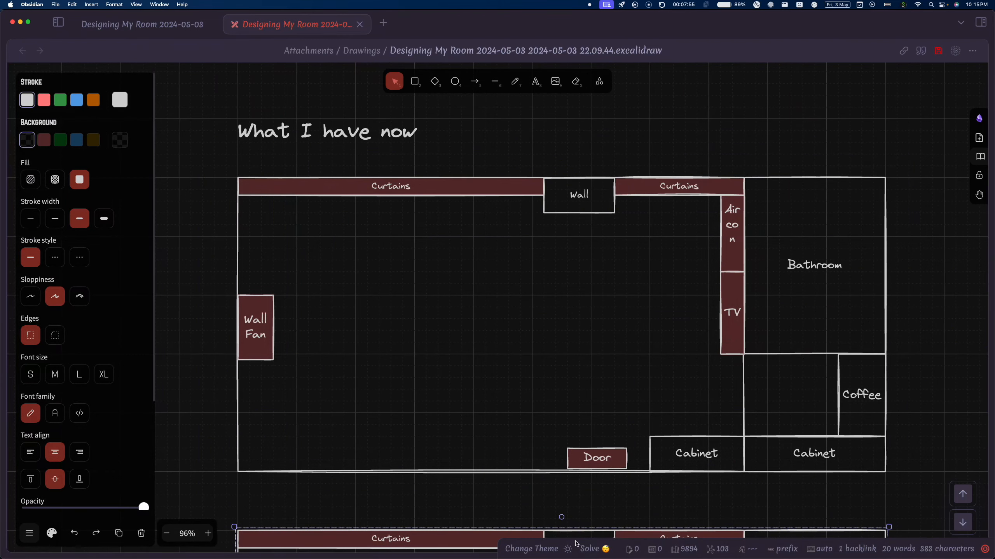
pyautogui.click(571, 148)
pyautogui.press('super+s')
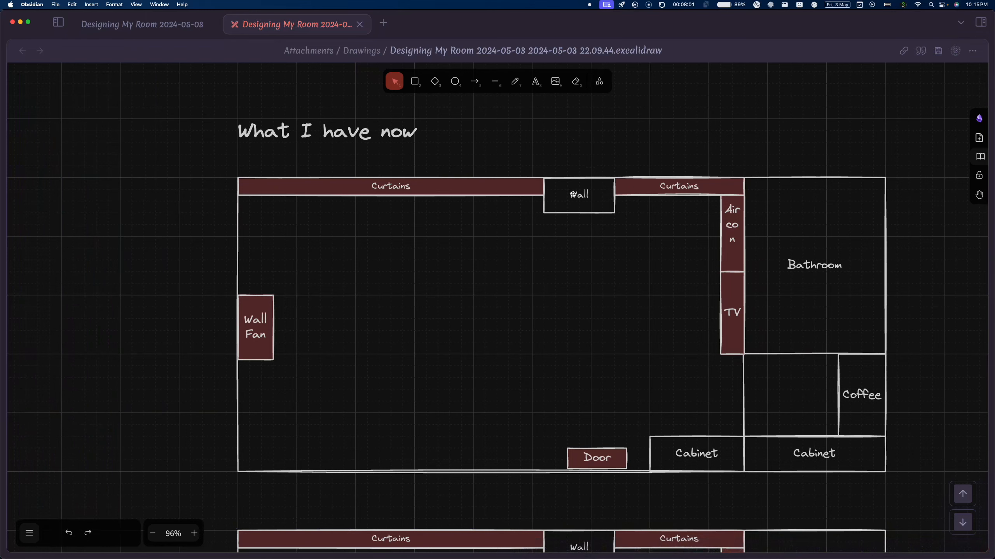
# Draw a dashed rectangle about 1.6 by 0.6 large grid squares against the upper plan's left wall, just below the Curtains
pyautogui.click(414, 81)
pyautogui.hotkey('shift', '1')
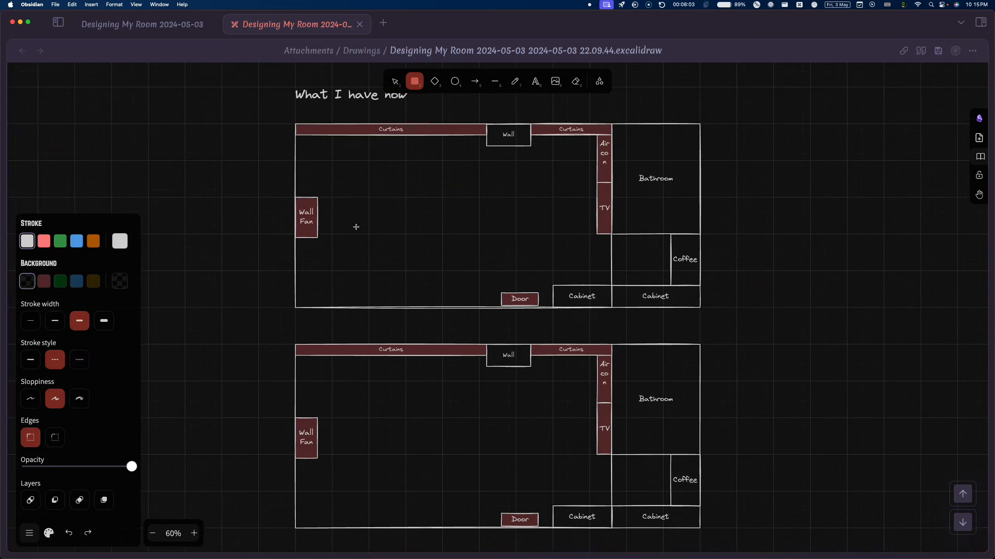
pyautogui.scroll(5, 351, 167)
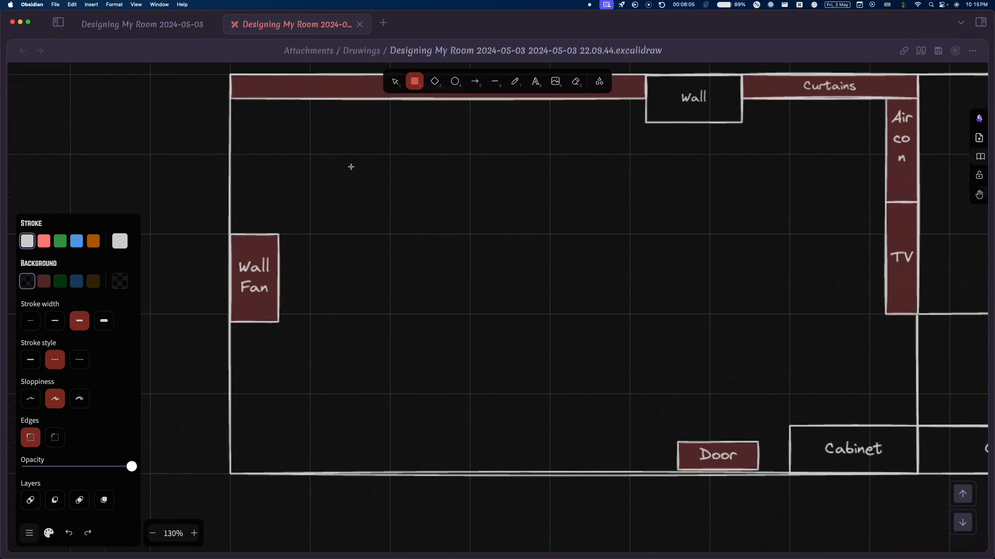
pyautogui.moveTo(309, 138); pyautogui.dragTo(517, 266)
pyautogui.scroll(3, 609, 298)
pyautogui.scroll(-1, 610, 297)
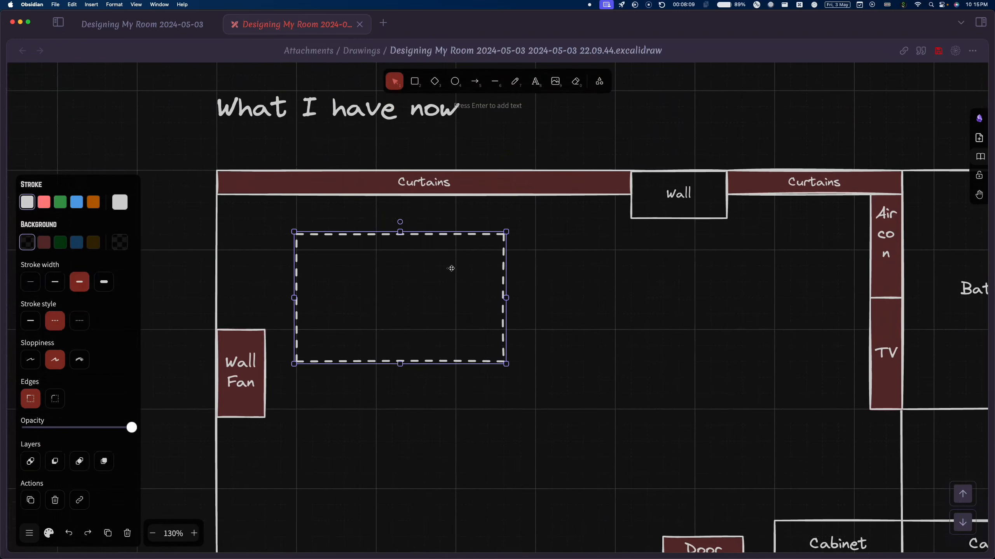
pyautogui.moveTo(507, 364); pyautogui.dragTo(489, 332)
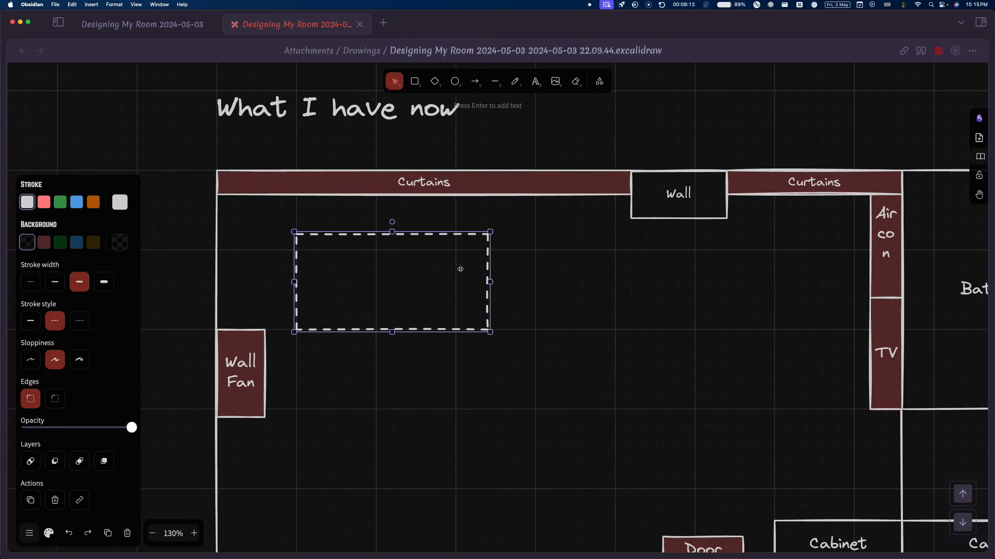
pyautogui.moveTo(460, 270); pyautogui.dragTo(380, 238)
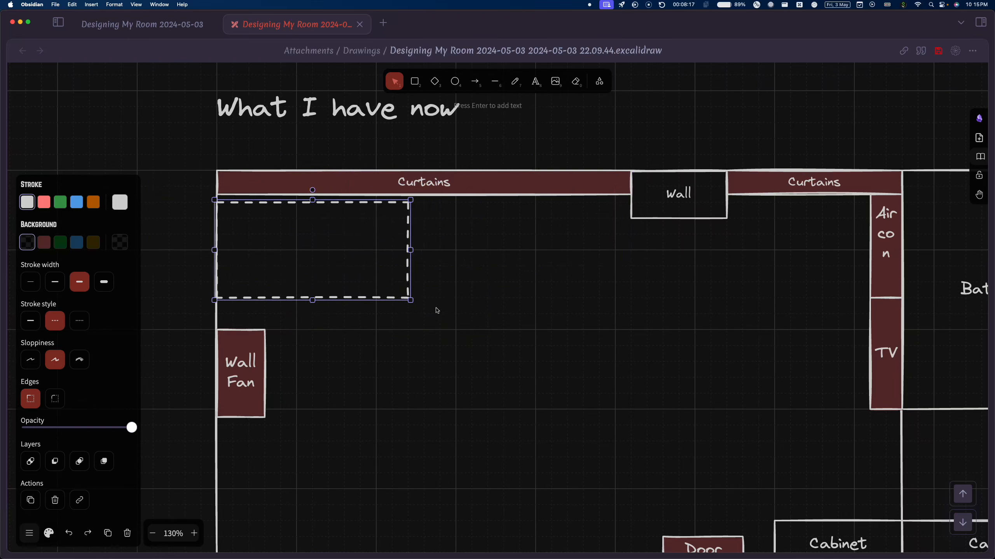
pyautogui.moveTo(410, 299); pyautogui.dragTo(341, 248)
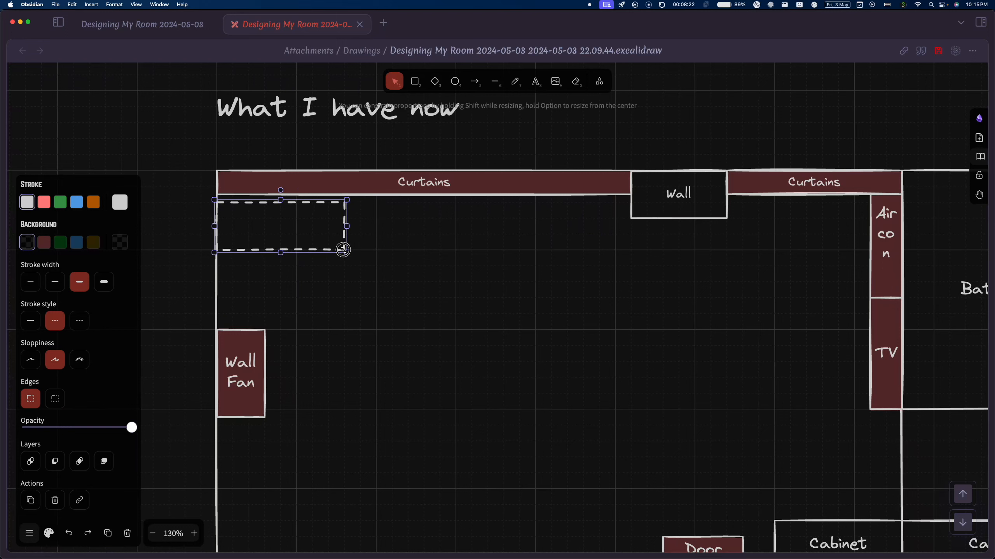
# Label the dashed rectangle below the Curtains "Wood Shelves"
pyautogui.doubleClick(290, 228)
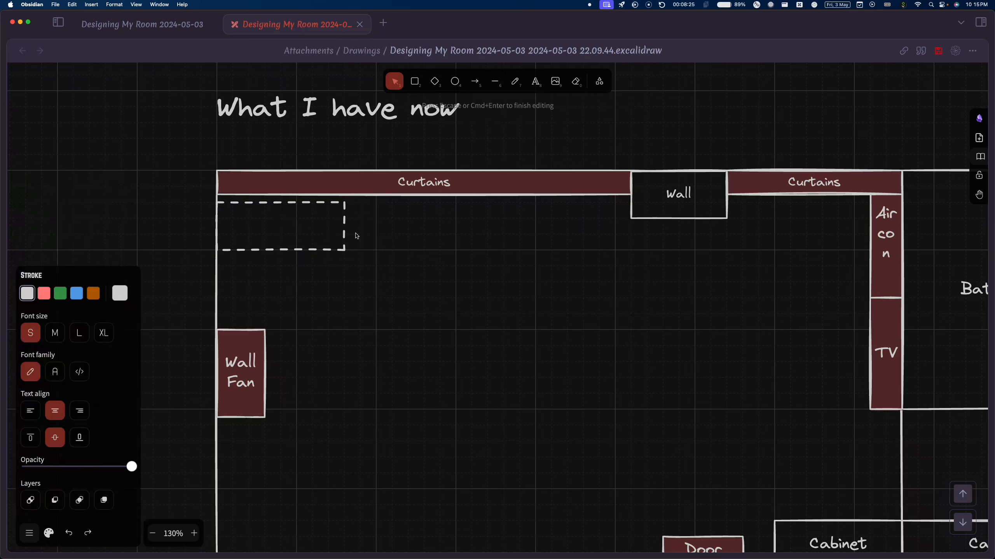
pyautogui.write('Wood Shelves')
pyautogui.click(422, 270)
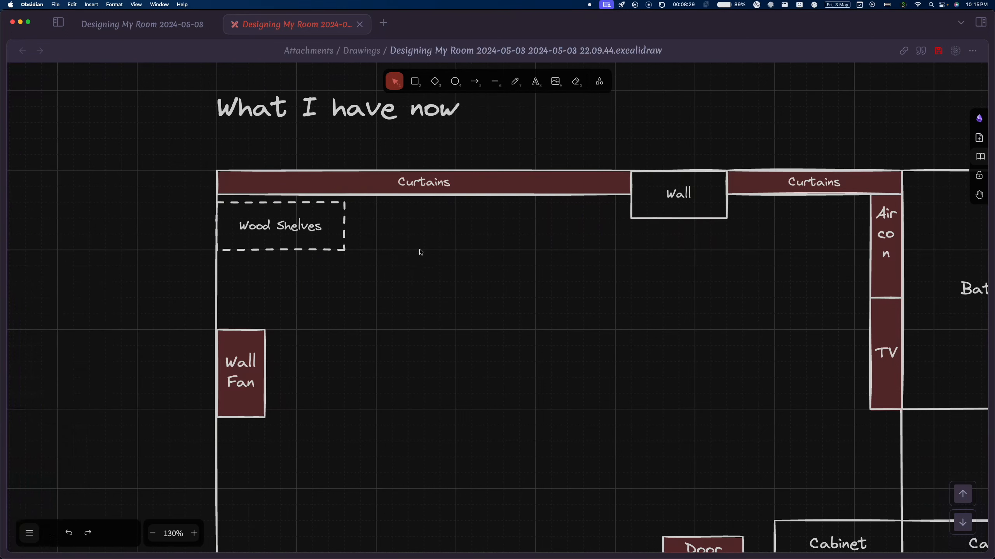
# Duplicate the Wood Shelves box directly below itself and enlarge the copy to about 2.2 by 2.4 large grid squares
pyautogui.click(302, 238)
pyautogui.press('super+d')
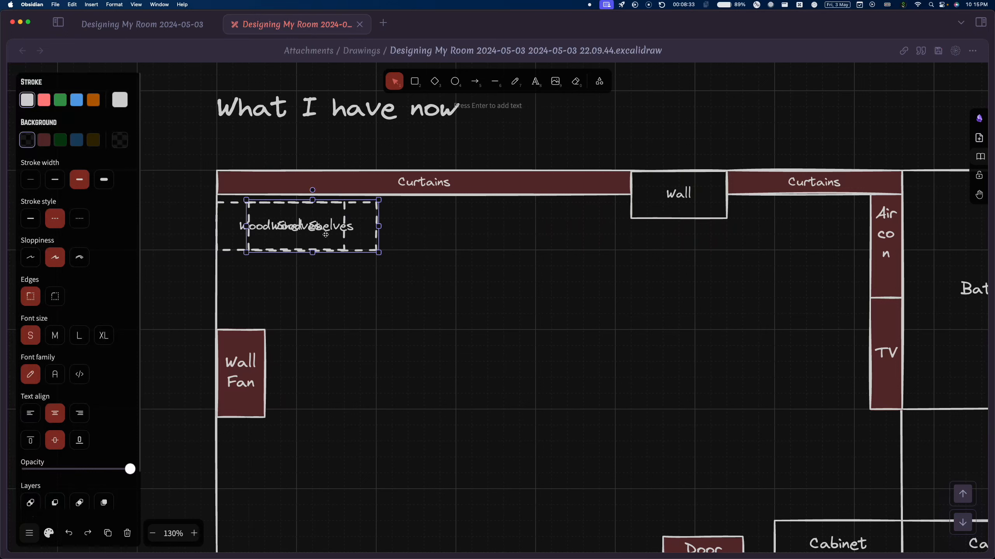
pyautogui.moveTo(326, 237); pyautogui.dragTo(303, 275)
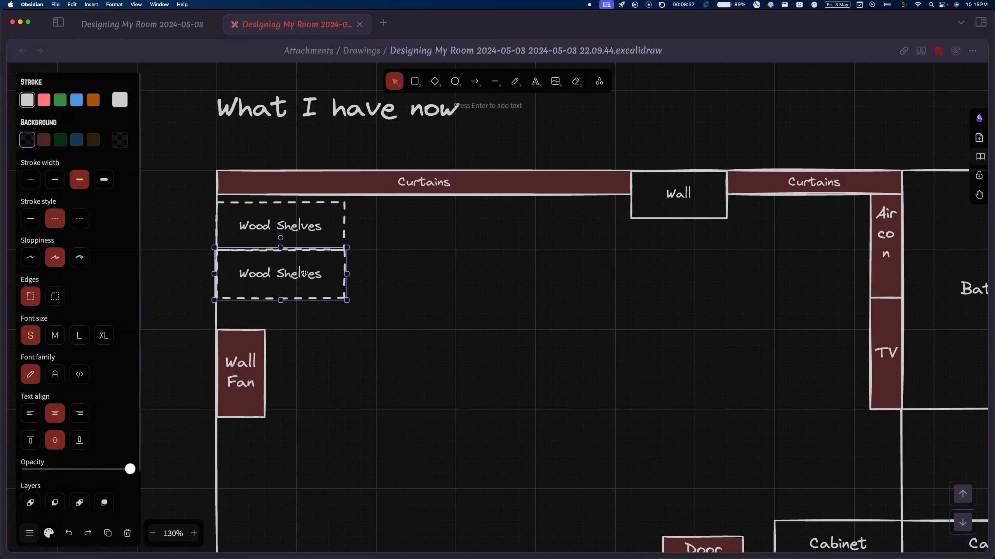
pyautogui.moveTo(346, 301); pyautogui.dragTo(394, 445)
# Relabel the enlarged dashed box below the Wood Shelves as "Bed"
pyautogui.doubleClick(319, 344)
pyautogui.write('Bed')
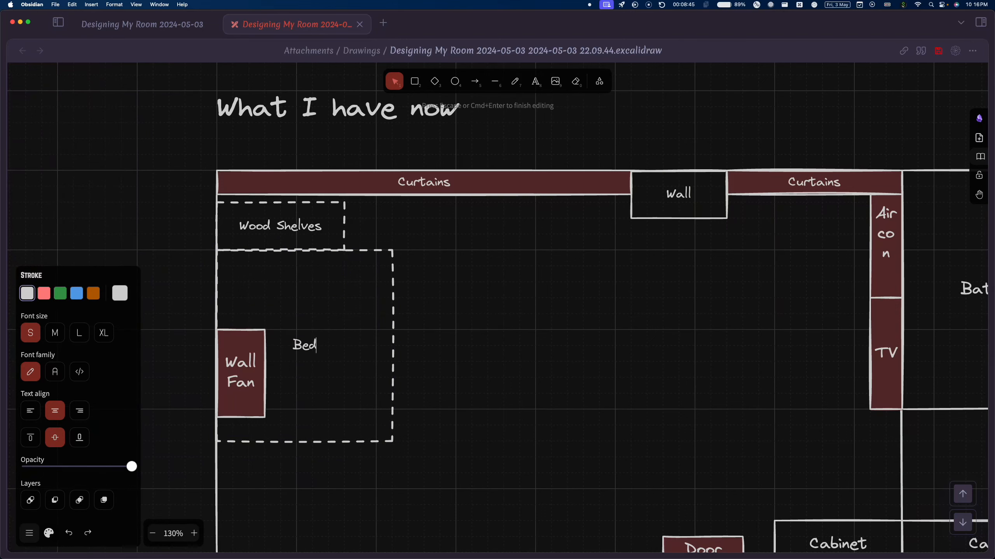
pyautogui.click(575, 282)
# Shorten the Bed box from its lower edge to about 2.2 large grid squares high
pyautogui.scroll(-2, 556, 235)
pyautogui.scroll(-2, 542, 169)
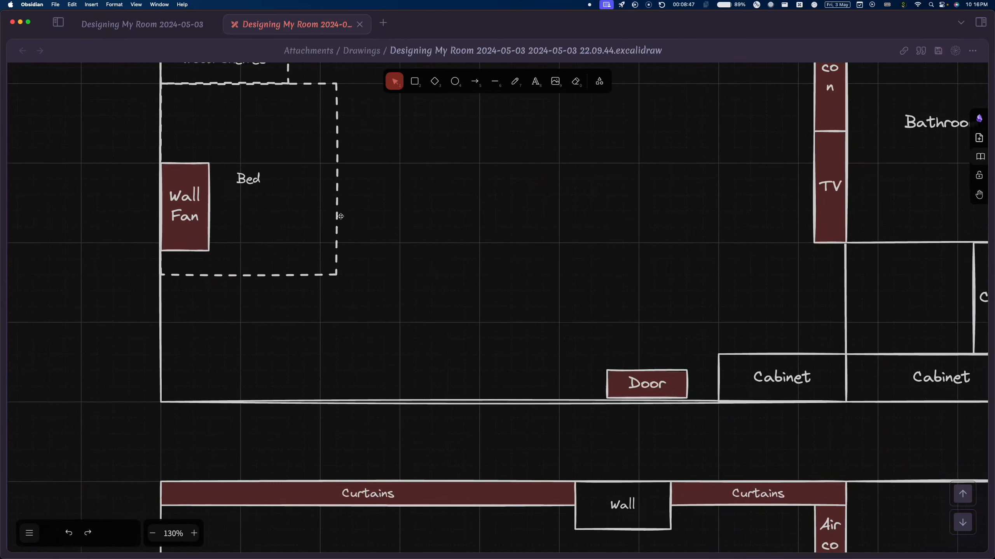
pyautogui.click(246, 276)
pyautogui.moveTo(247, 278); pyautogui.dragTo(248, 261)
# Duplicate the Bed box directly below itself and resize the copy to about 5.2 by 1.8 large grid squares, ending at the bottom wall
pyautogui.hotkey('ctrl', 'c')
pyautogui.hotkey('ctrl', 'v')
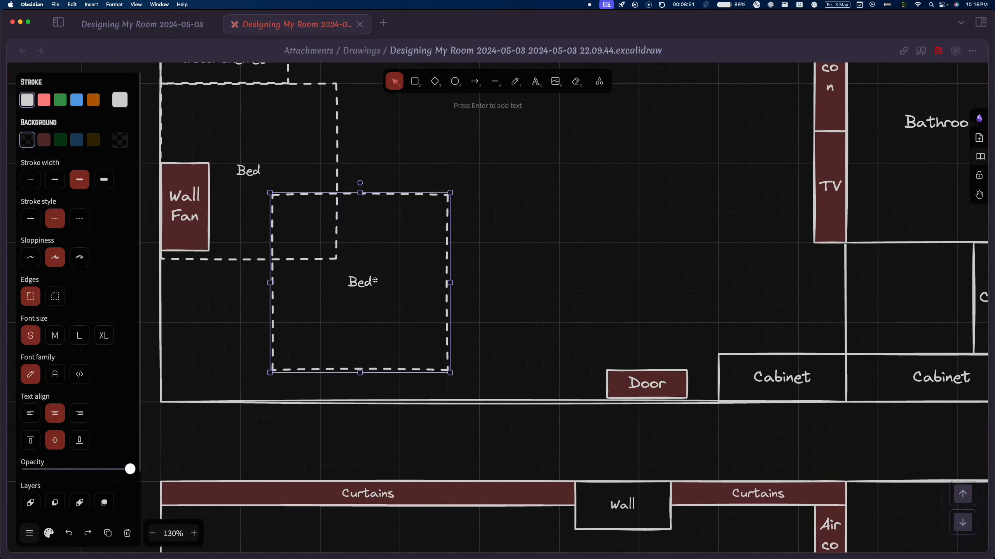
pyautogui.moveTo(374, 282); pyautogui.dragTo(264, 347)
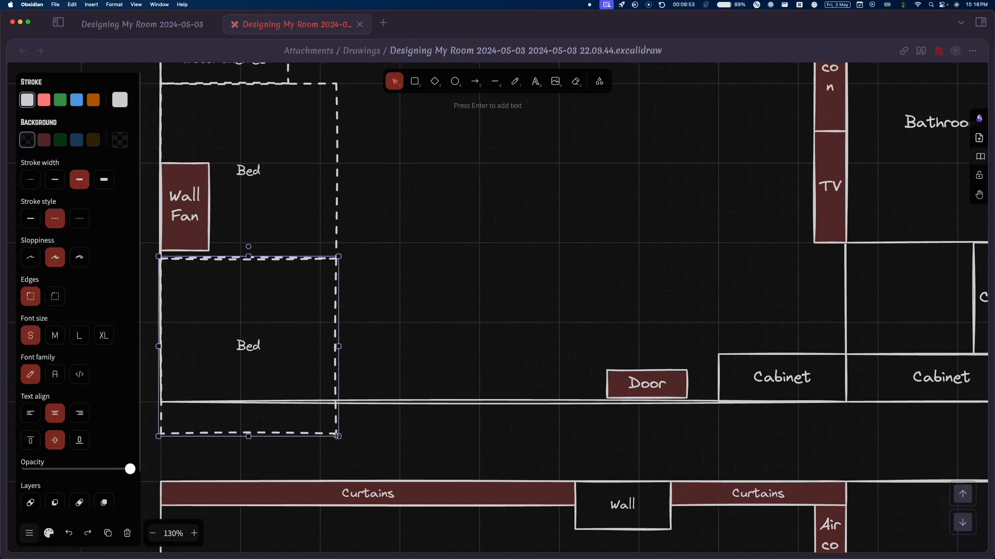
pyautogui.moveTo(340, 435); pyautogui.dragTo(570, 401)
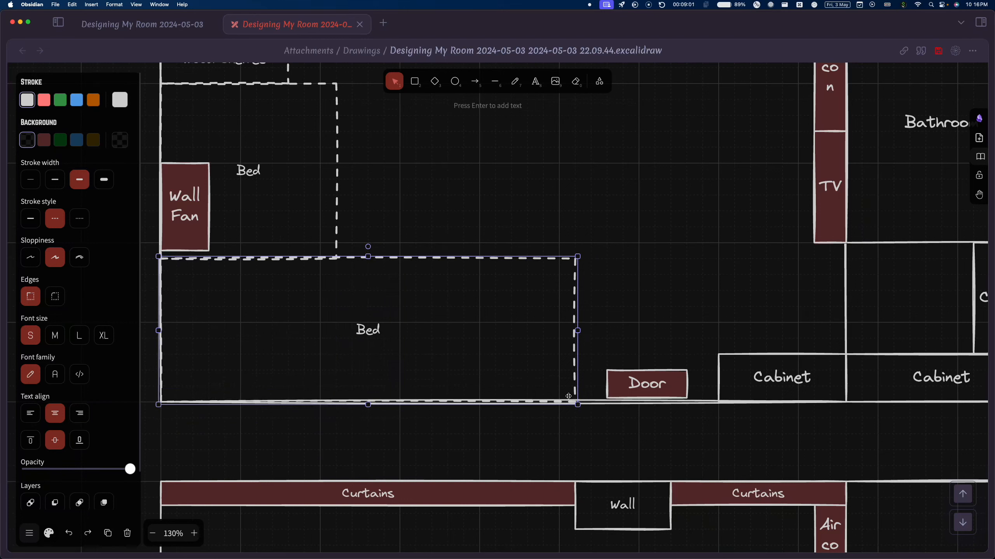
# Relabel the dashed box along the bottom wall as "Gym Area" and narrow it to about 4.2 large grid squares wide
pyautogui.doubleClick(367, 340)
pyautogui.press('BackSpace')
pyautogui.press('BackSpace')
pyautogui.press('BackSpace')
pyautogui.write('G')
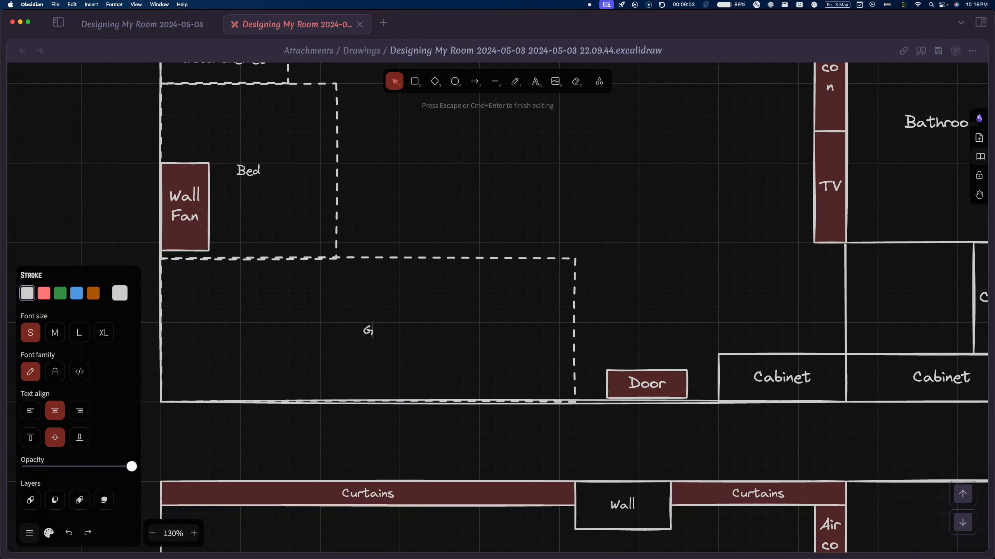
pyautogui.write('ym Area')
pyautogui.press('Escape')
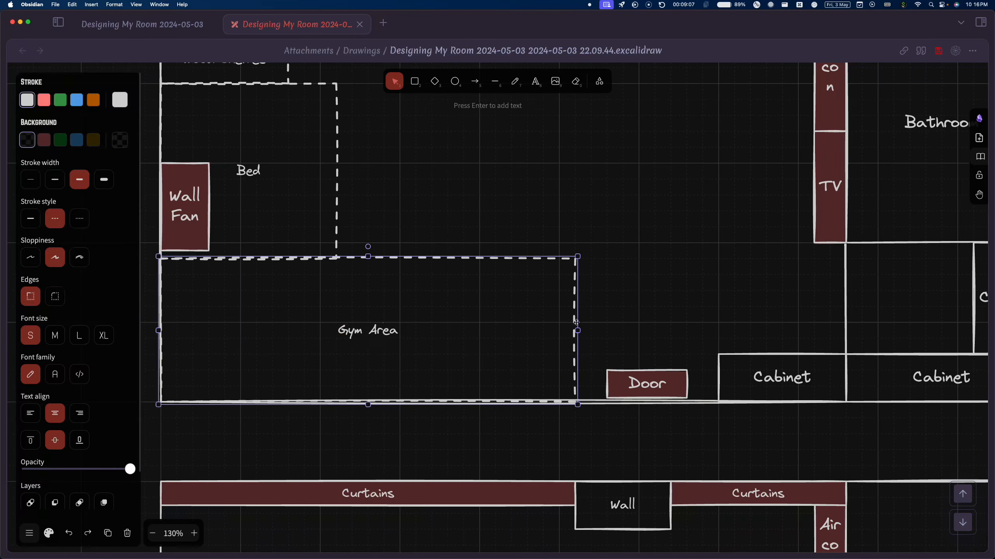
pyautogui.moveTo(578, 331); pyautogui.dragTo(496, 333)
pyautogui.click(651, 382)
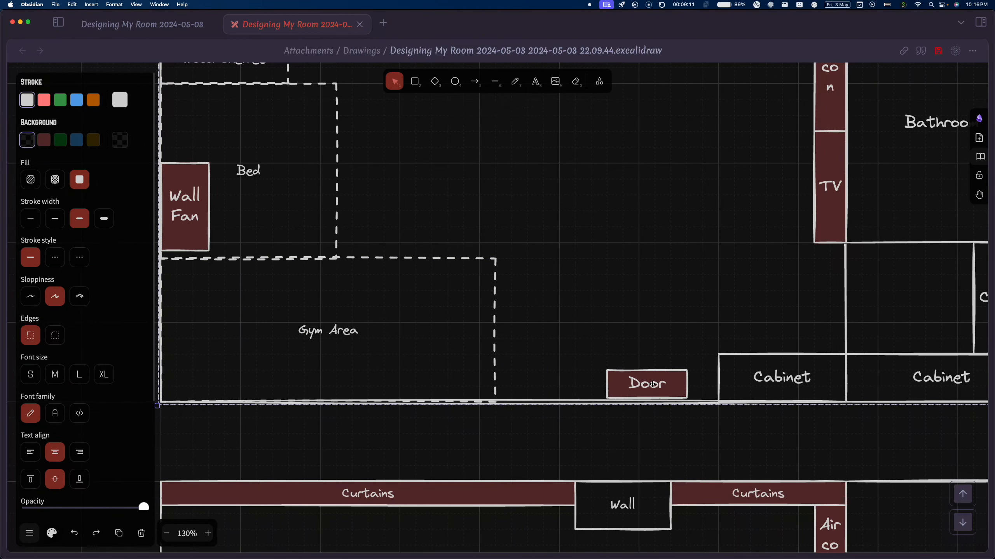
pyautogui.doubleClick(653, 384)
pyautogui.click(610, 413)
pyautogui.click(656, 375)
pyautogui.doubleClick(655, 380)
pyautogui.moveTo(644, 374)
pyautogui.mouseDown()
pyautogui.moveTo(619, 373)
pyautogui.moveTo(691, 371)
pyautogui.mouseUp()
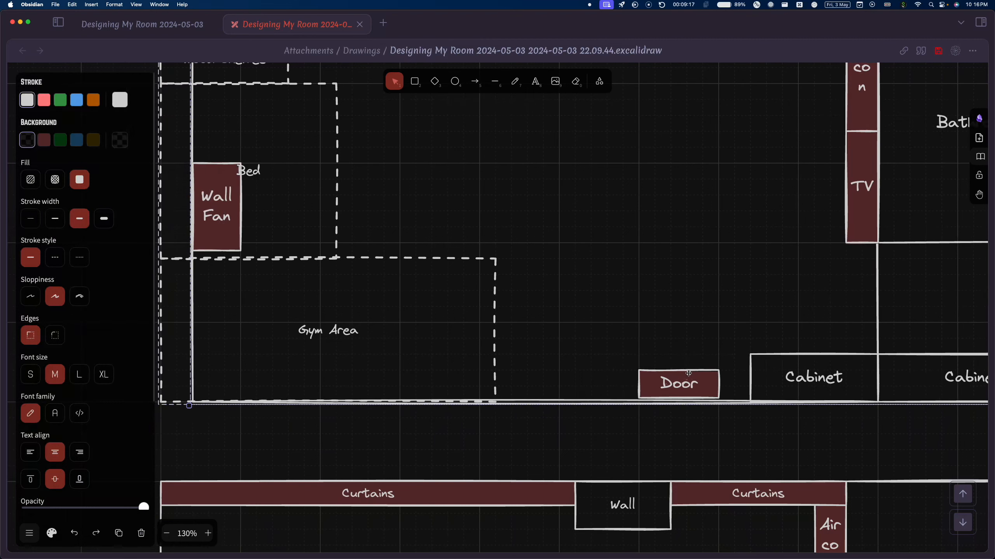
pyautogui.press('super+z')
# Ungroup the upper floor plan and move its Door box about one large grid square left along the bottom wall
pyautogui.scroll(-5, 670, 315)
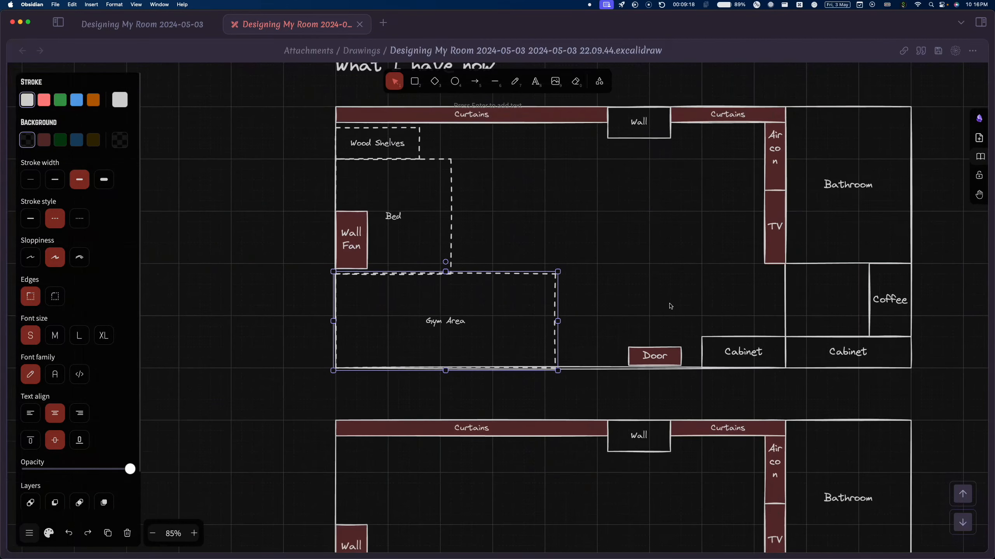
pyautogui.rightClick(660, 133)
pyautogui.click(699, 343)
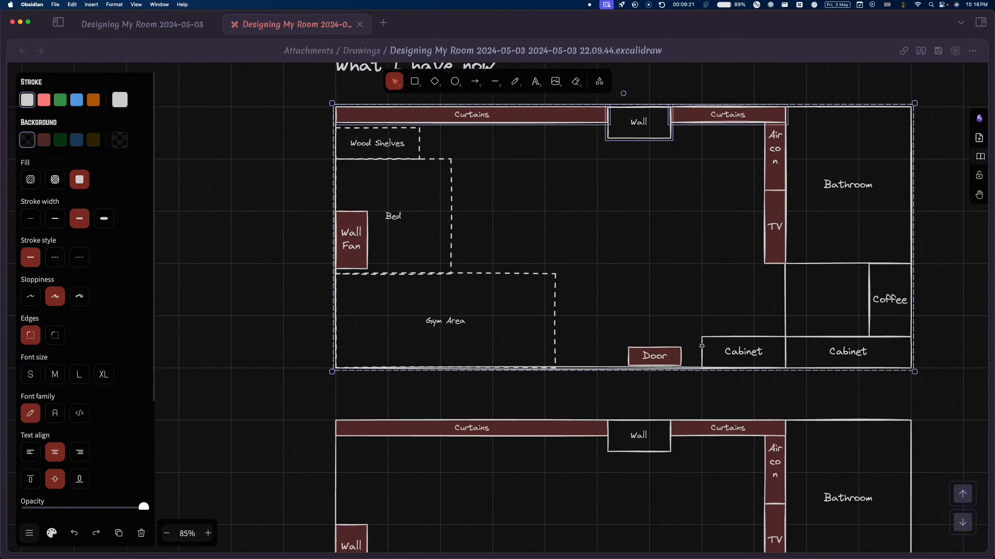
pyautogui.click(664, 388)
pyautogui.click(665, 359)
pyautogui.doubleClick(665, 359)
pyautogui.moveTo(666, 359); pyautogui.dragTo(616, 357)
pyautogui.click(662, 402)
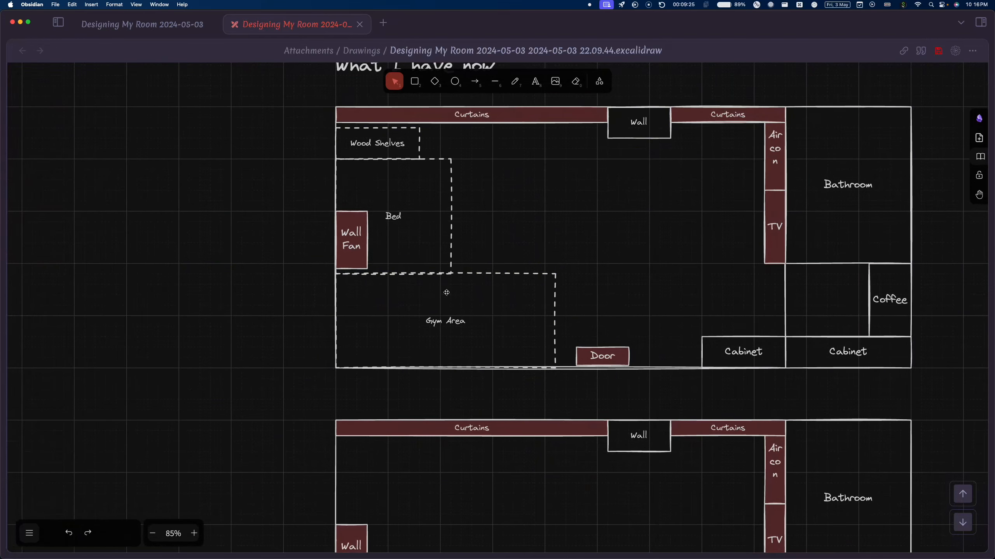
pyautogui.click(526, 124)
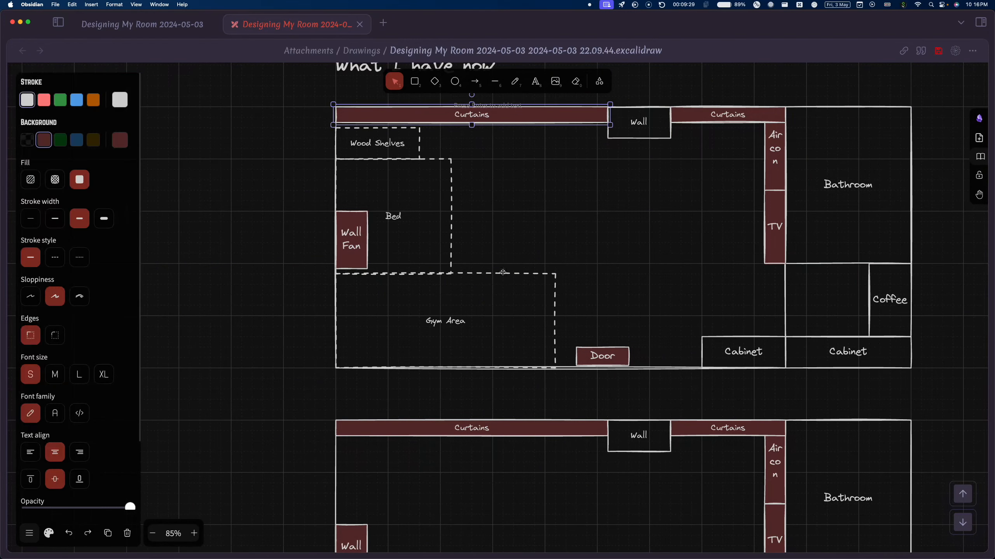
pyautogui.click(572, 276)
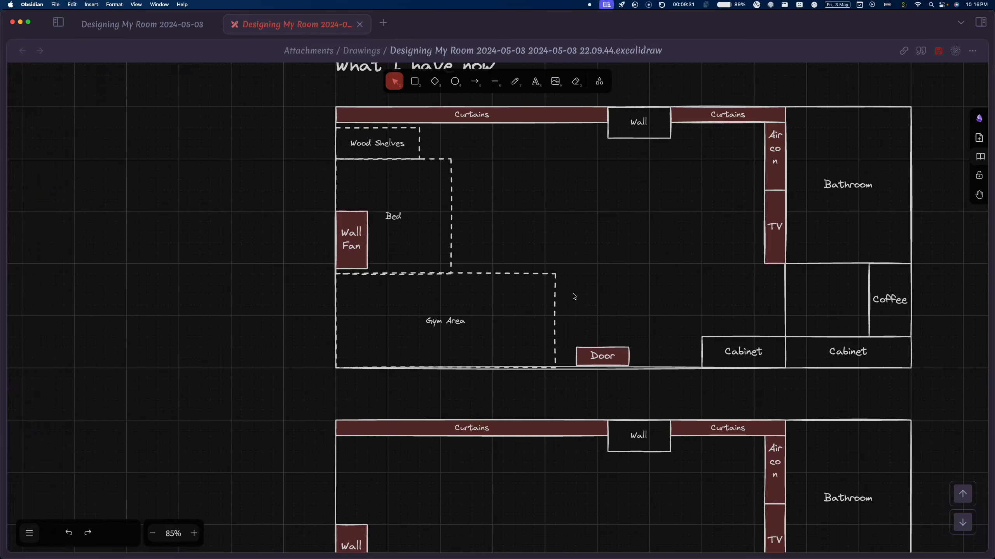
# Ungroup the lower floor plan and move its Door box about one large grid square left, in line with the upper plan's door
pyautogui.scroll(3, 600, 274)
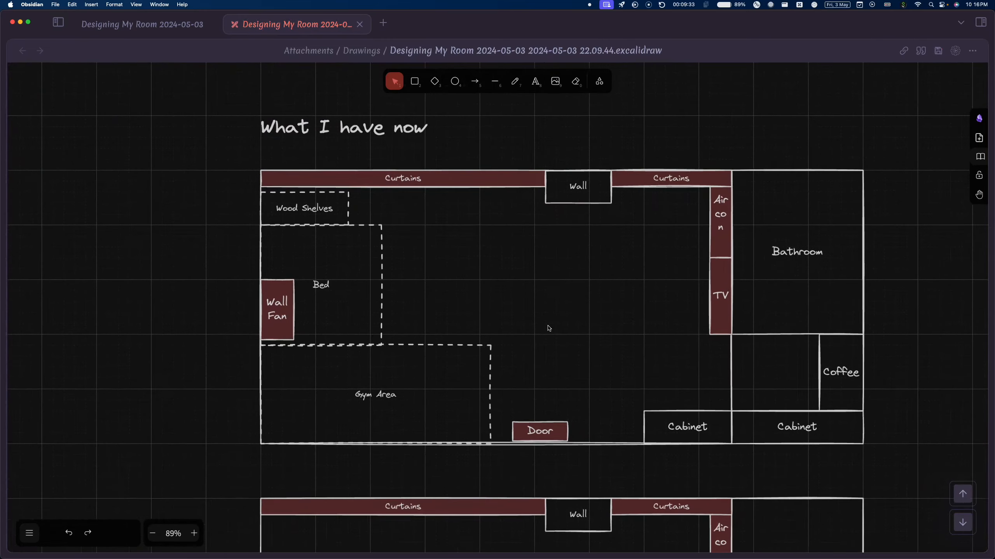
pyautogui.scroll(-2, 552, 309)
pyautogui.scroll(-5, 552, 309)
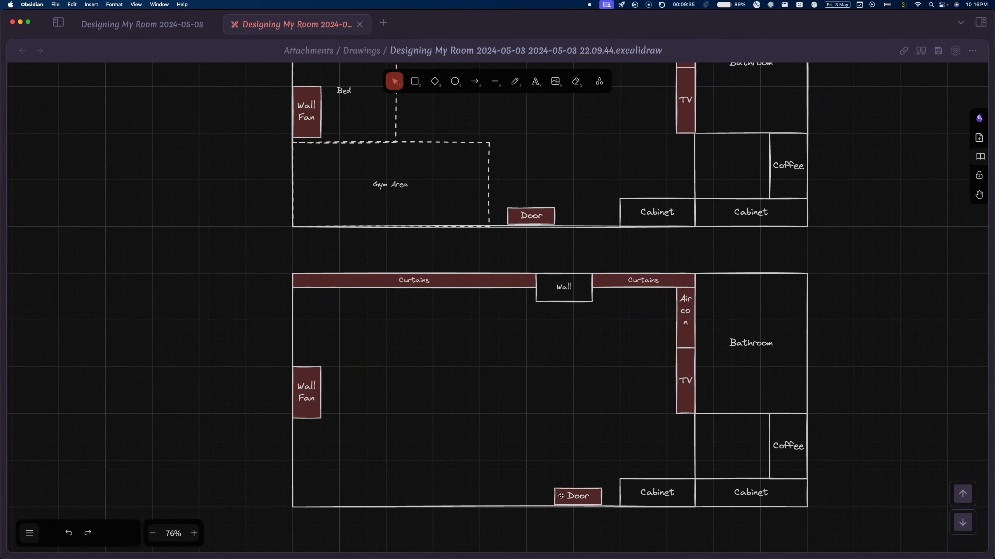
pyautogui.click(574, 500)
pyautogui.rightClick(574, 500)
pyautogui.click(629, 325)
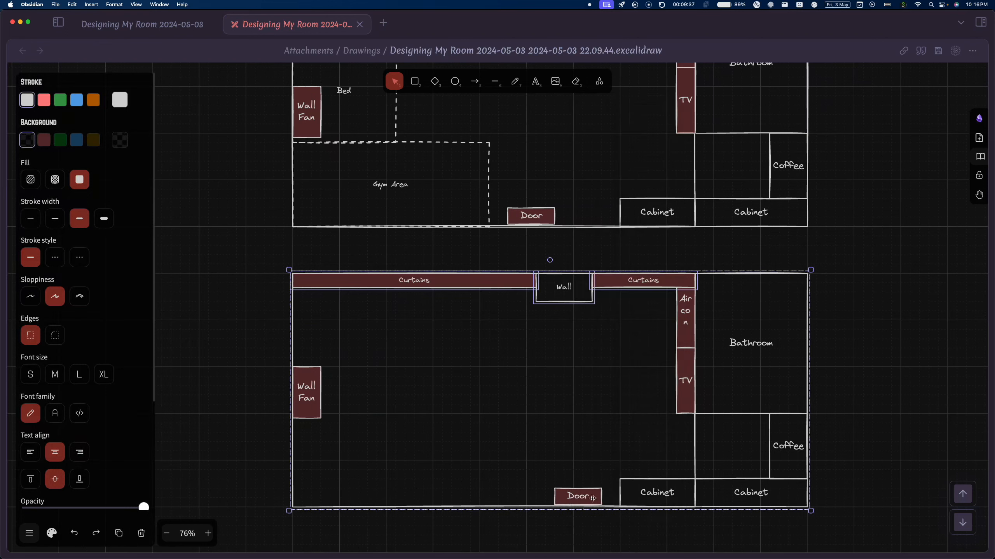
pyautogui.rightClick(584, 497)
pyautogui.click(647, 330)
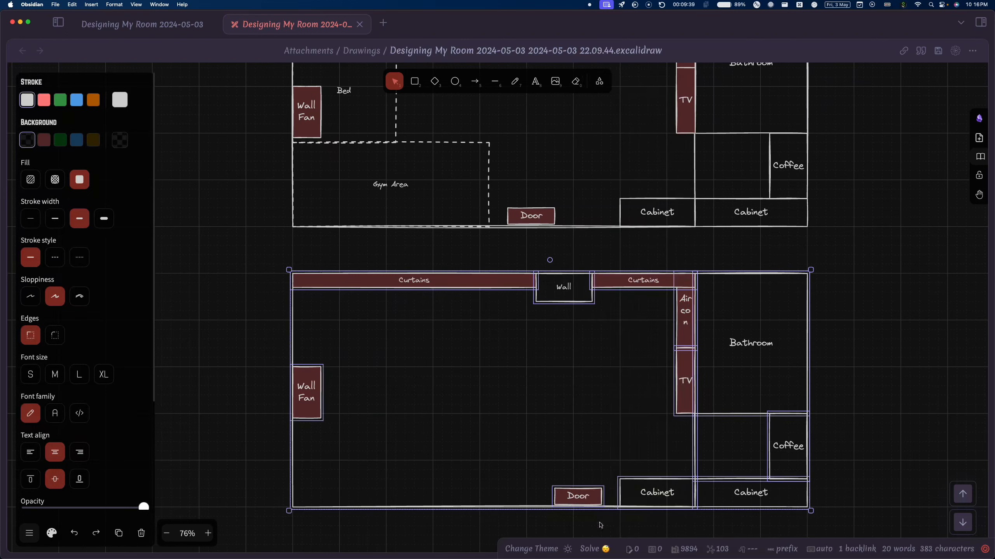
pyautogui.click(589, 530)
pyautogui.moveTo(579, 497); pyautogui.dragTo(534, 498)
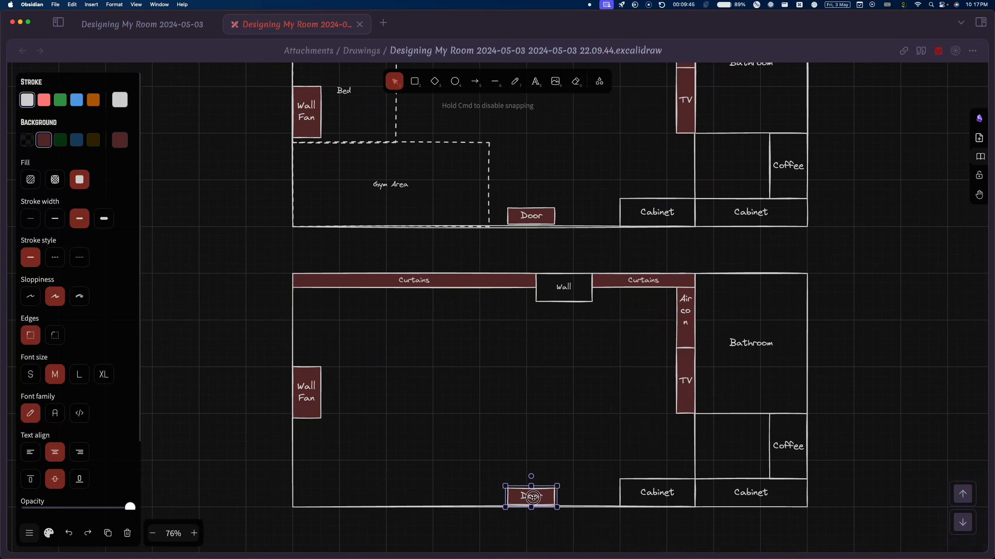
pyautogui.click(575, 537)
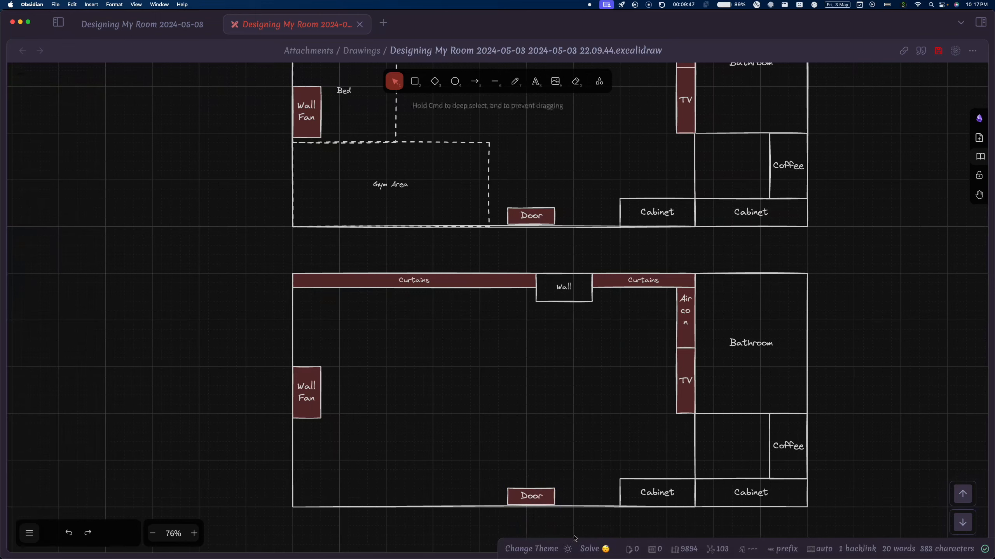
# Group all elements of the lower floor plan back together
pyautogui.moveTo(857, 527); pyautogui.dragTo(227, 239)
pyautogui.rightClick(488, 311)
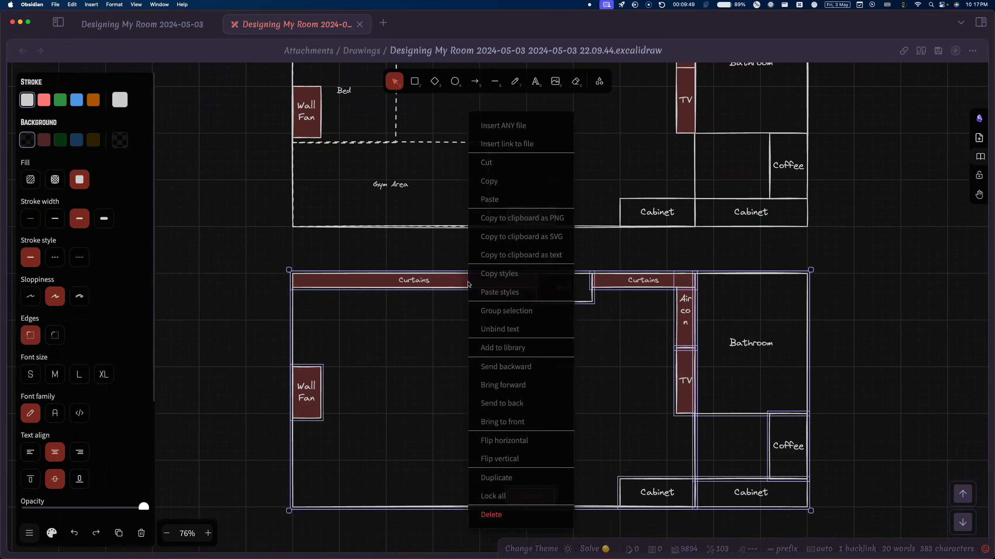
pyautogui.click(509, 311)
pyautogui.click(661, 243)
# Change the stroke colour of the Wood Shelves, Bed and Gym Area boxes to violet
pyautogui.scroll(5, 661, 243)
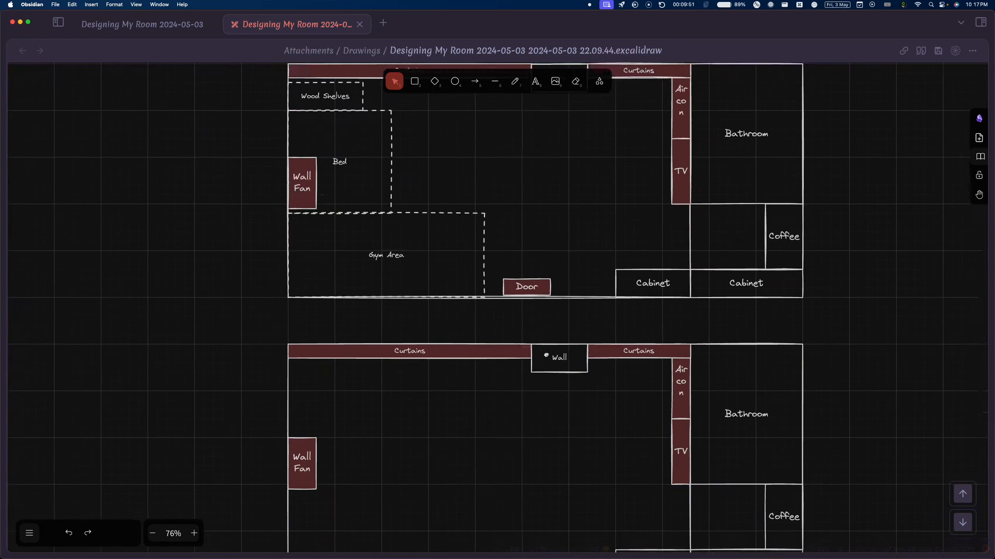
pyautogui.click(325, 156)
pyautogui.click(360, 196)
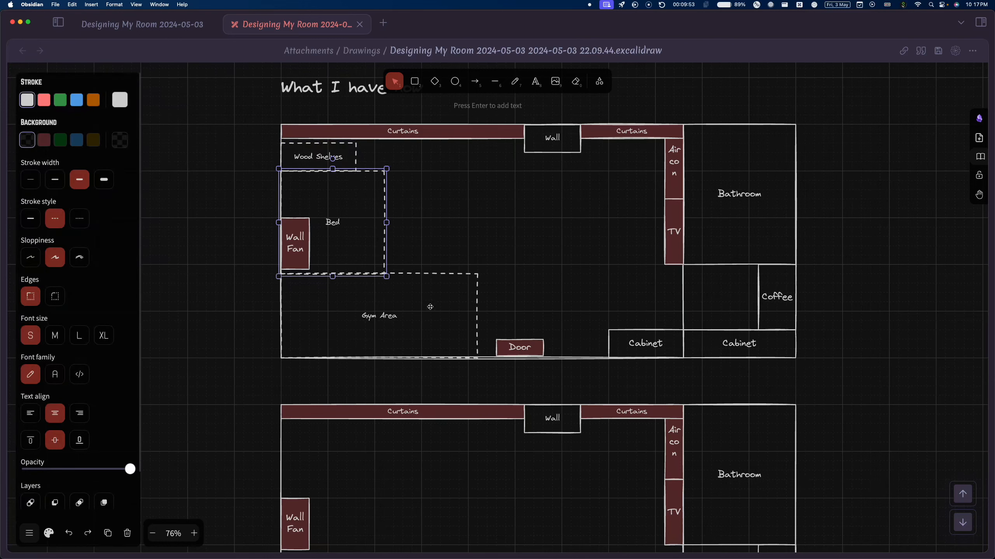
pyautogui.click(451, 281)
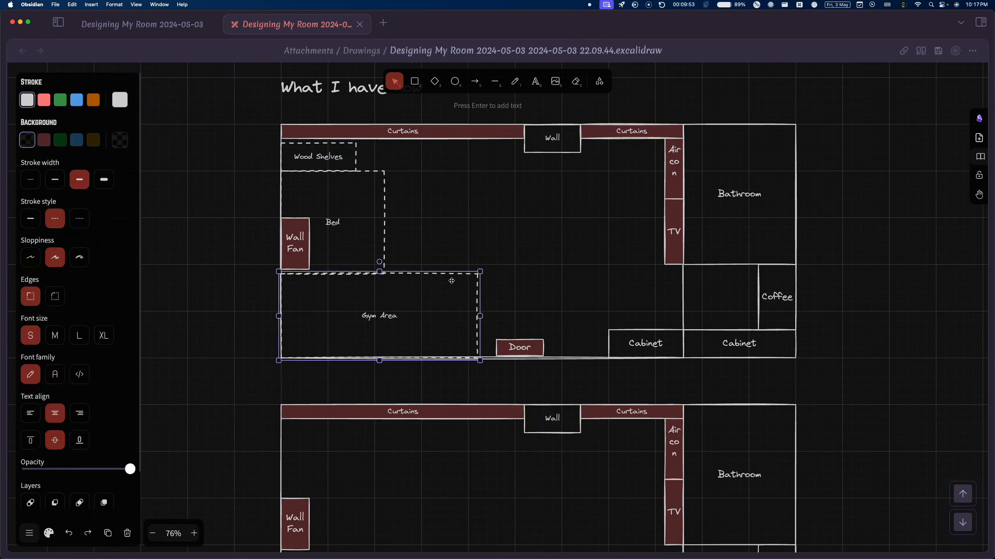
pyautogui.keyDown('shift'); pyautogui.click(380, 217); pyautogui.keyUp('shift')
pyautogui.keyDown('shift'); pyautogui.click(351, 150); pyautogui.keyUp('shift')
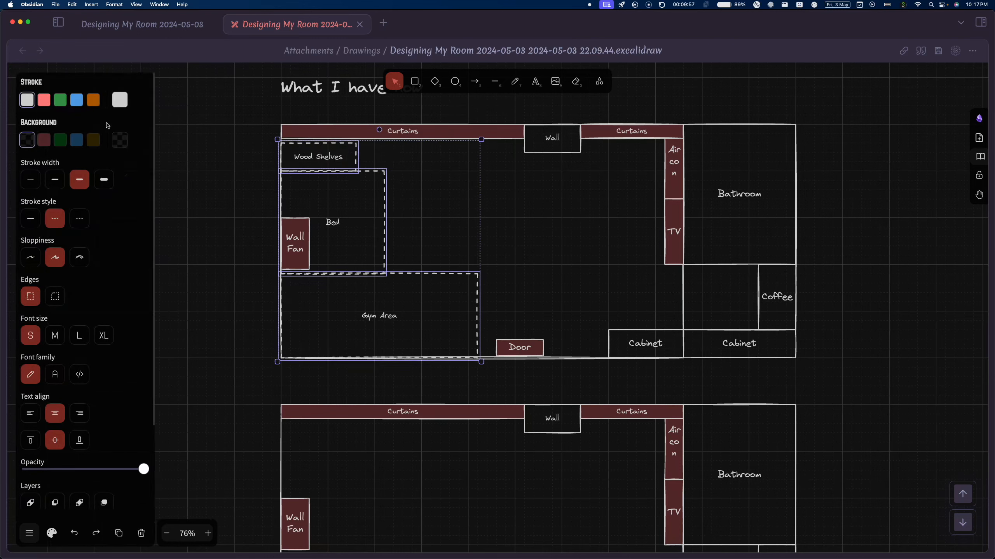
pyautogui.click(119, 100)
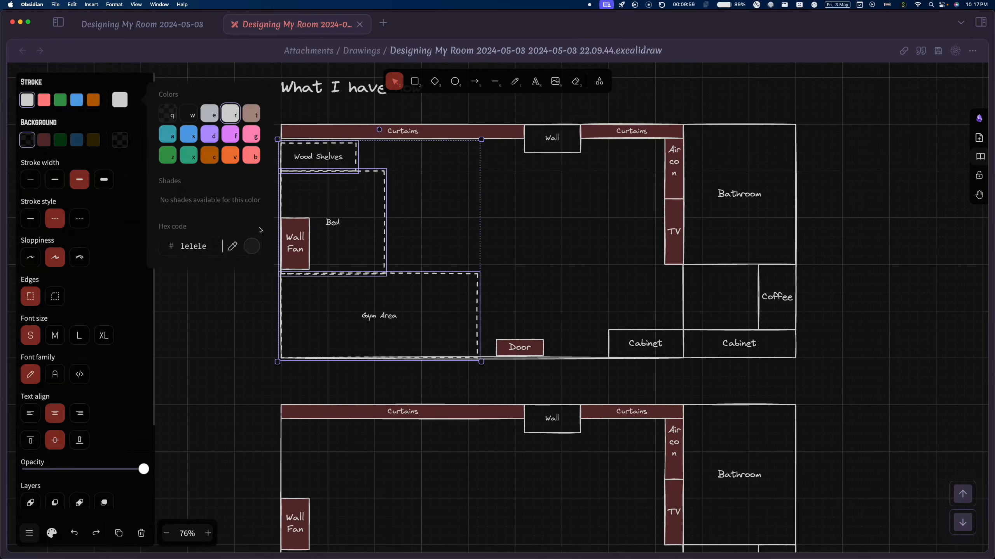
pyautogui.click(209, 136)
pyautogui.click(226, 279)
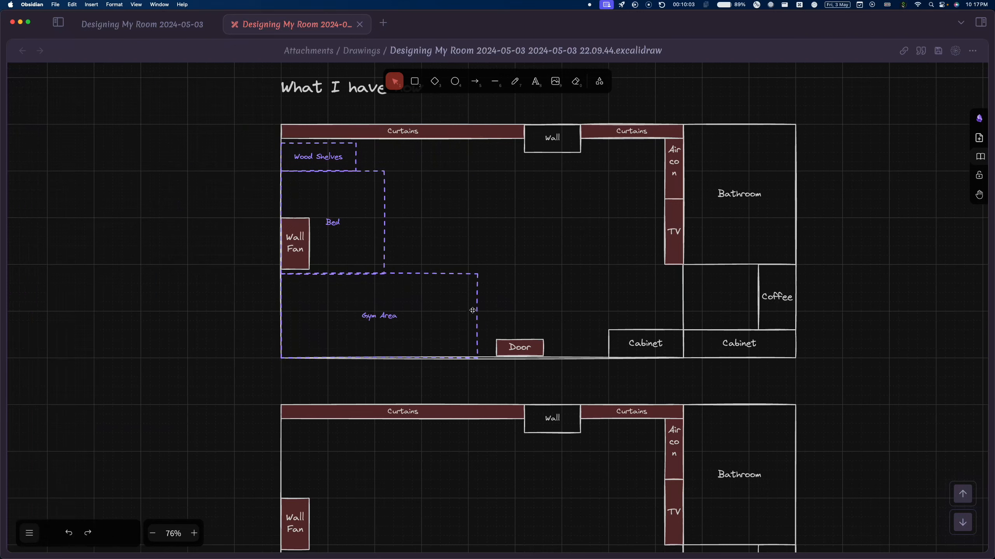
# Duplicate the Gym Area box and label the copy "Bench / Sofa"
pyautogui.click(476, 308)
pyautogui.press('super+c')
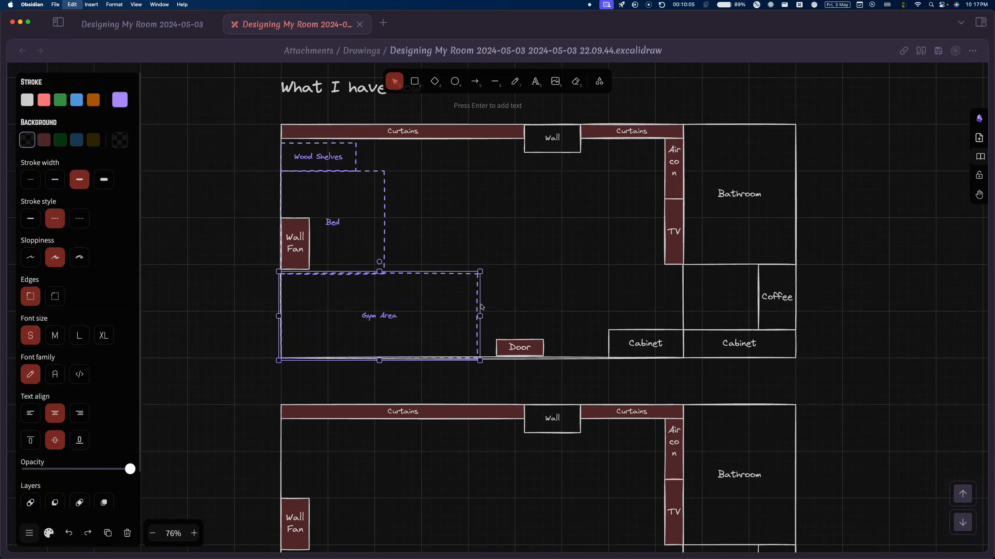
pyautogui.press('super+v')
pyautogui.doubleClick(490, 310)
pyautogui.write('Bench')
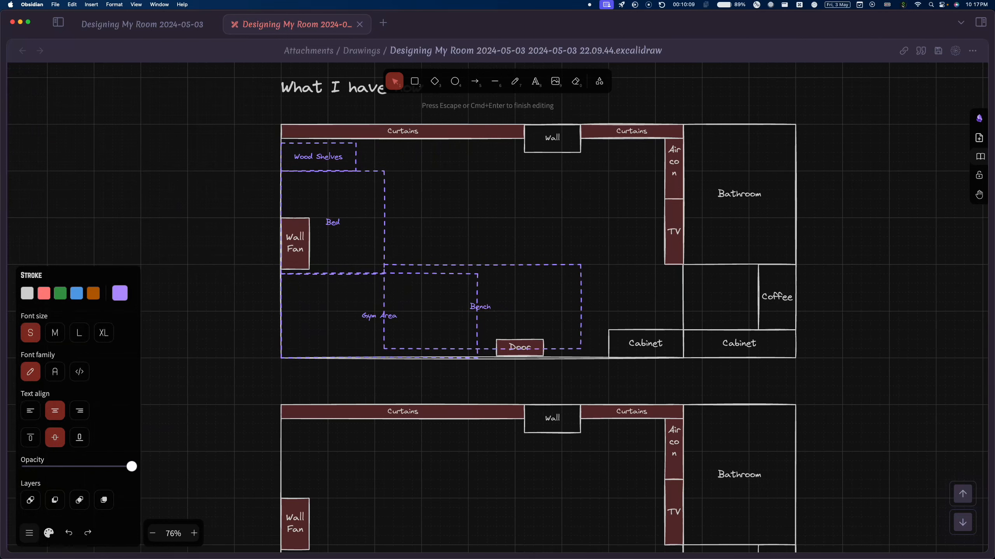
pyautogui.write(' / Sor')
pyautogui.write('a')
pyautogui.press('Escape')
# Shrink the Bench / Sofa box to about 2 by 0.8 large grid squares and place it in the middle of the Gym Area
pyautogui.click(488, 265)
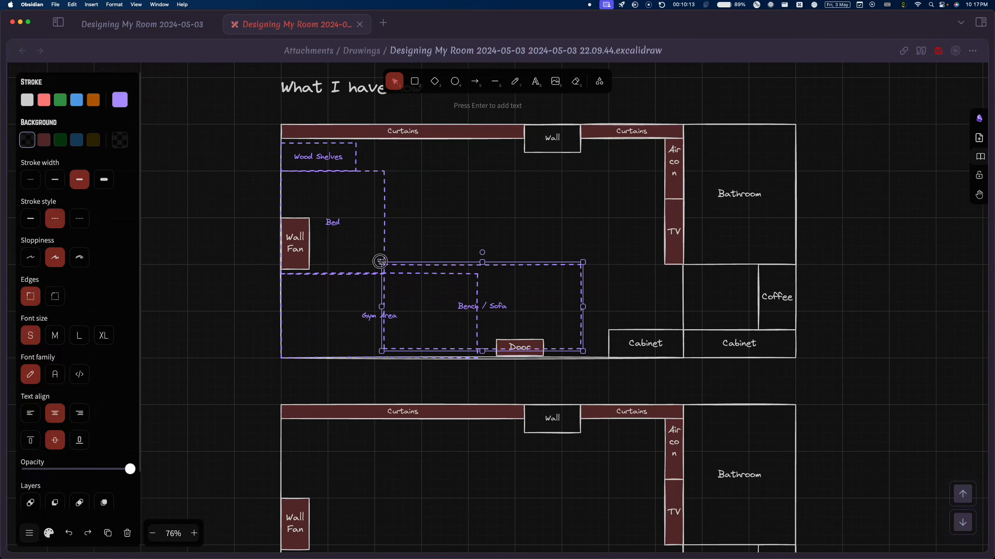
pyautogui.moveTo(381, 262); pyautogui.dragTo(424, 317)
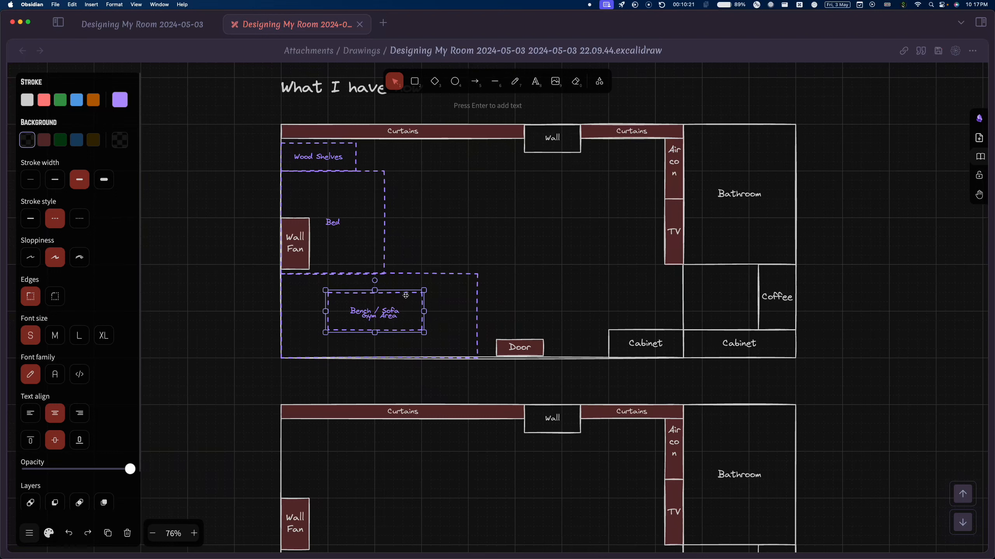
pyautogui.moveTo(406, 295)
pyautogui.mouseDown()
pyautogui.moveTo(392, 307)
pyautogui.moveTo(407, 306)
pyautogui.mouseUp()
pyautogui.click(455, 310)
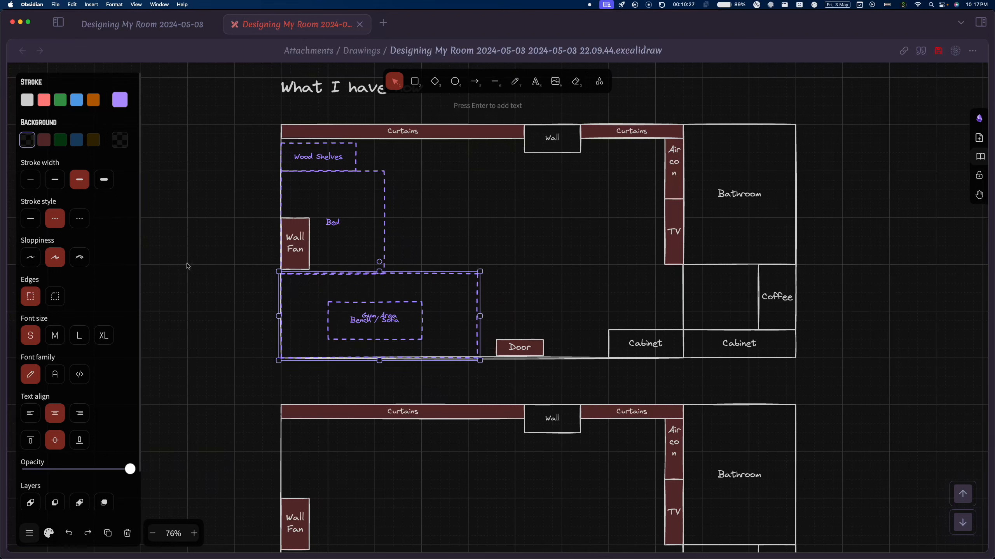
# Add a "Metal Shelf" copy of the Bench / Sofa box, about 0.8 by 0.5 large grid squares, in the Gym Area's lower-left corner
pyautogui.click(424, 325)
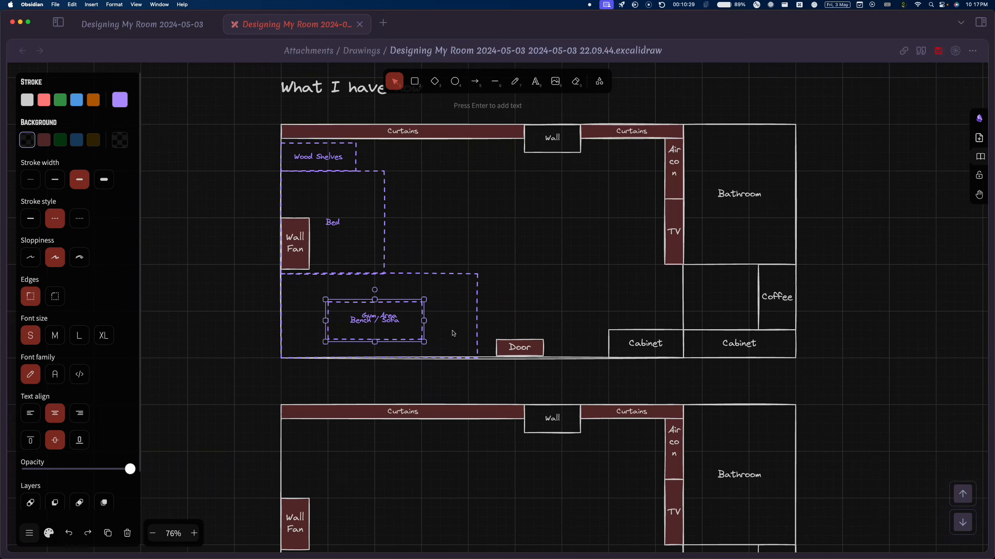
pyautogui.moveTo(390, 330); pyautogui.dragTo(465, 348)
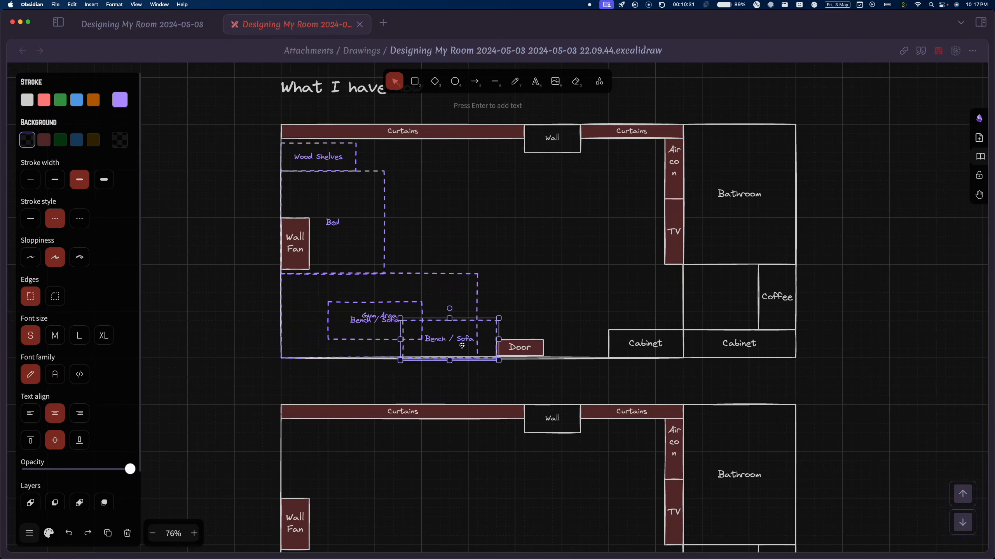
pyautogui.doubleClick(447, 339)
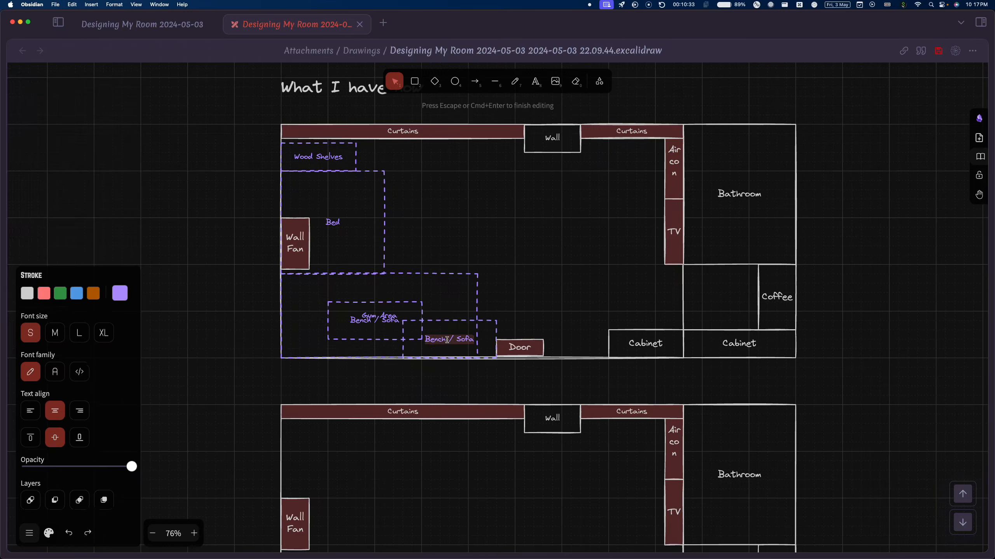
pyautogui.write('Metal Shelf')
pyautogui.click(434, 393)
pyautogui.moveTo(456, 333); pyautogui.dragTo(320, 333)
pyautogui.click(415, 378)
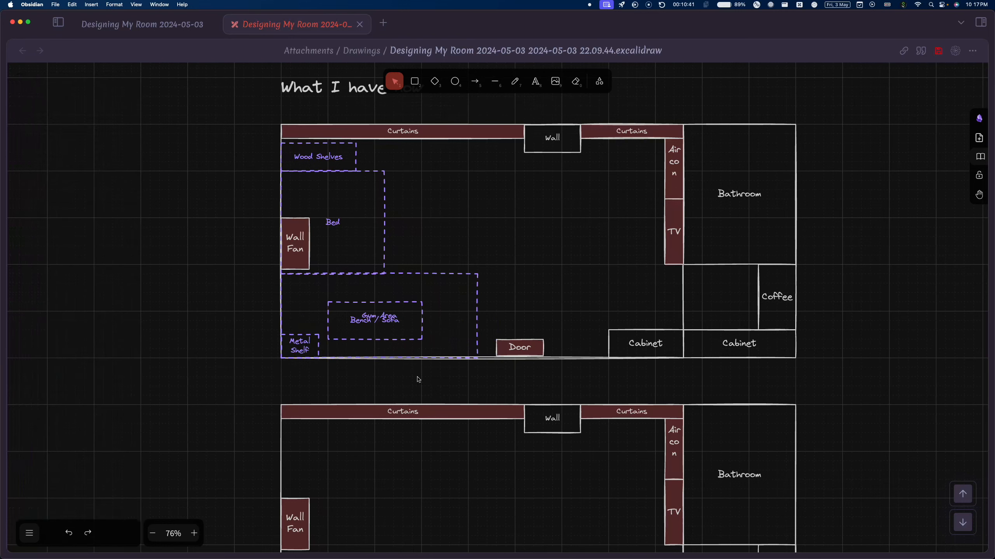
# Duplicate the Metal Shelf box near the Gym Area's lower-right corner and label the copy "Weights"
pyautogui.click(310, 347)
pyautogui.press('super+c')
pyautogui.press('super+v')
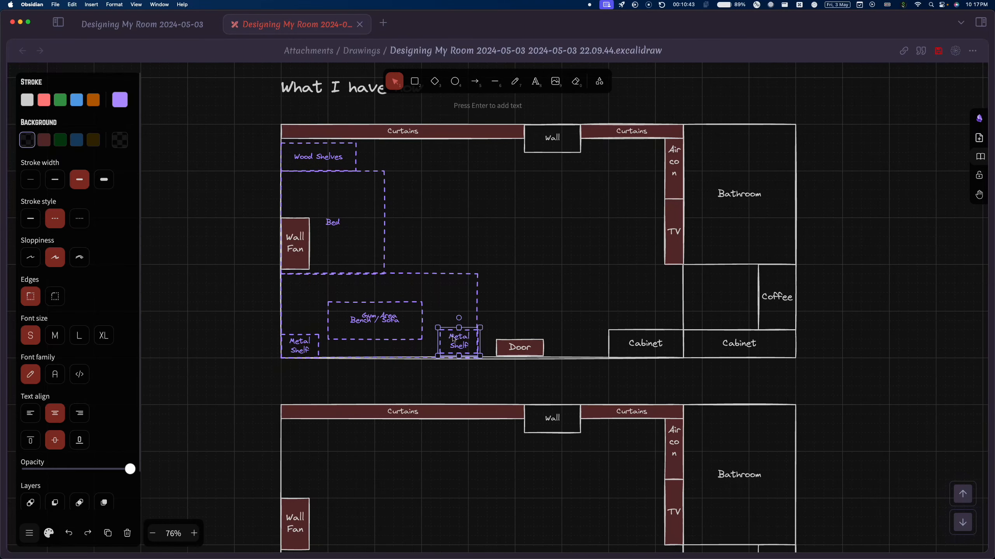
pyautogui.press('Return')
pyautogui.write('We')
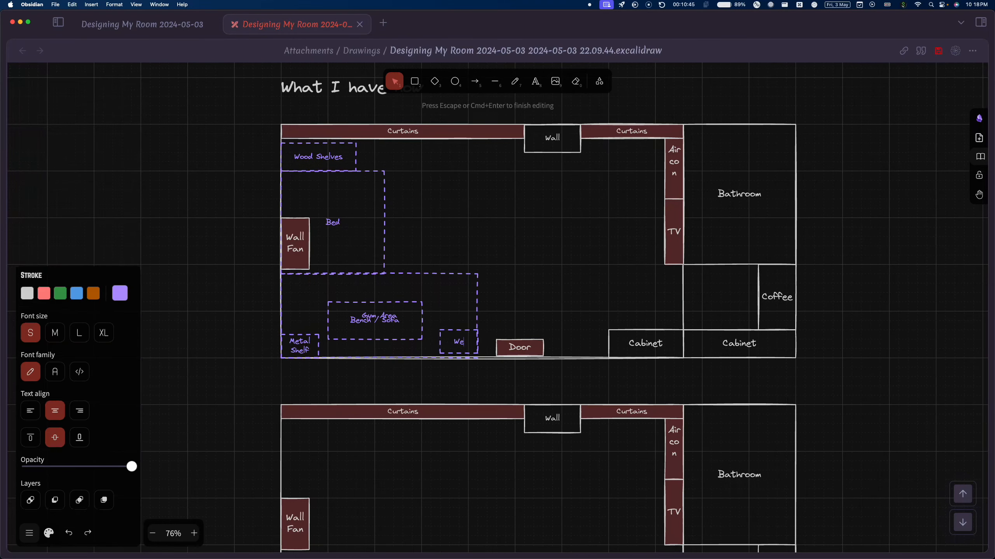
pyautogui.write('ights')
pyautogui.click(452, 368)
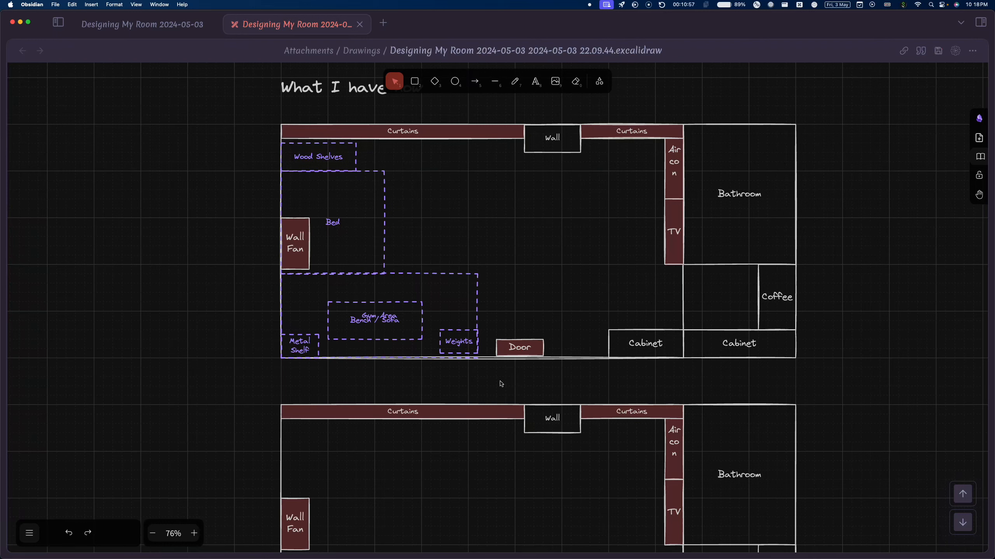
# Duplicate the Weights box, label the copy "Weighting Scale" and shrink it to about 0.4 by 0.3 large grid squares beside the Wood Shelves
pyautogui.click(461, 350)
pyautogui.press('super+v')
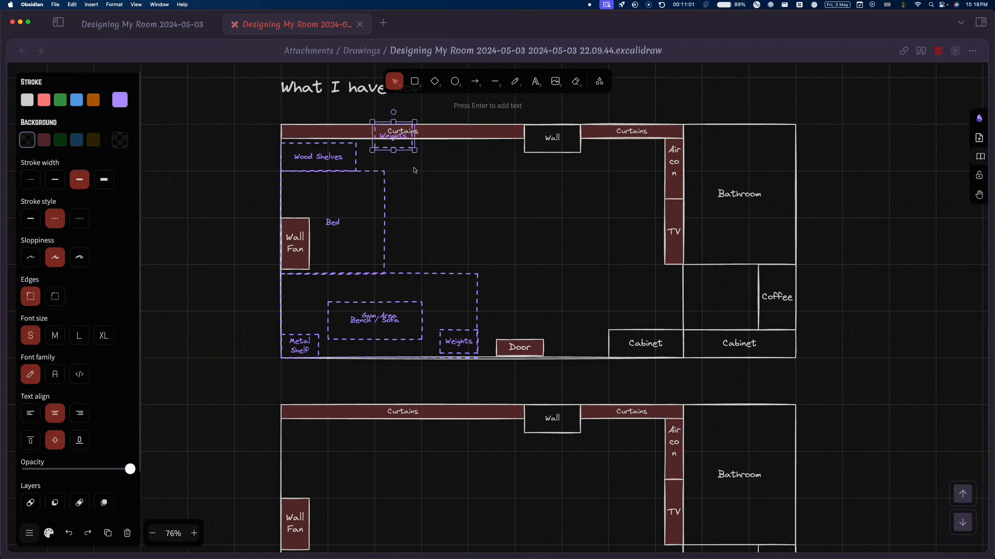
pyautogui.moveTo(393, 136); pyautogui.dragTo(412, 165)
pyautogui.doubleClick(412, 165)
pyautogui.write('Weighting Sc')
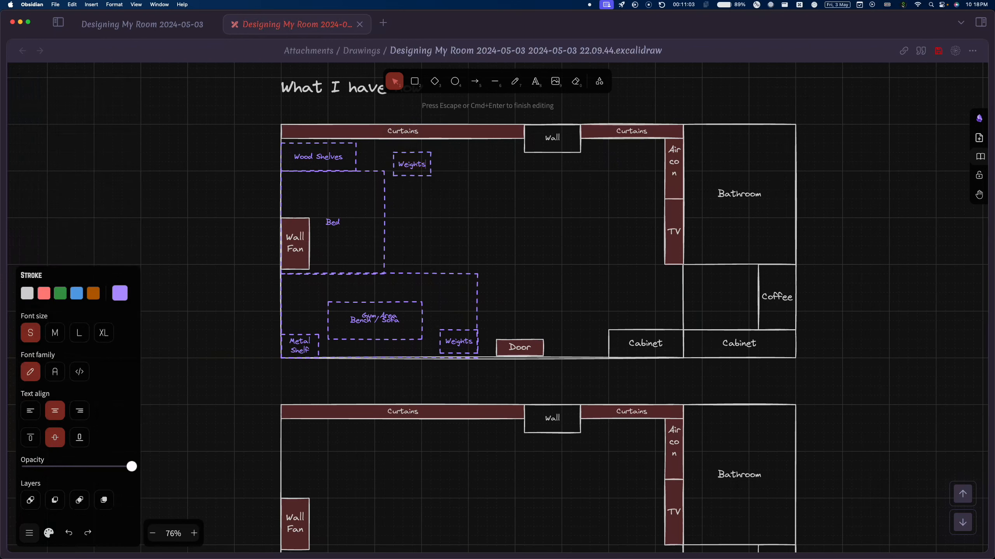
pyautogui.write('ale')
pyautogui.press('Escape')
pyautogui.moveTo(434, 178); pyautogui.dragTo(369, 155)
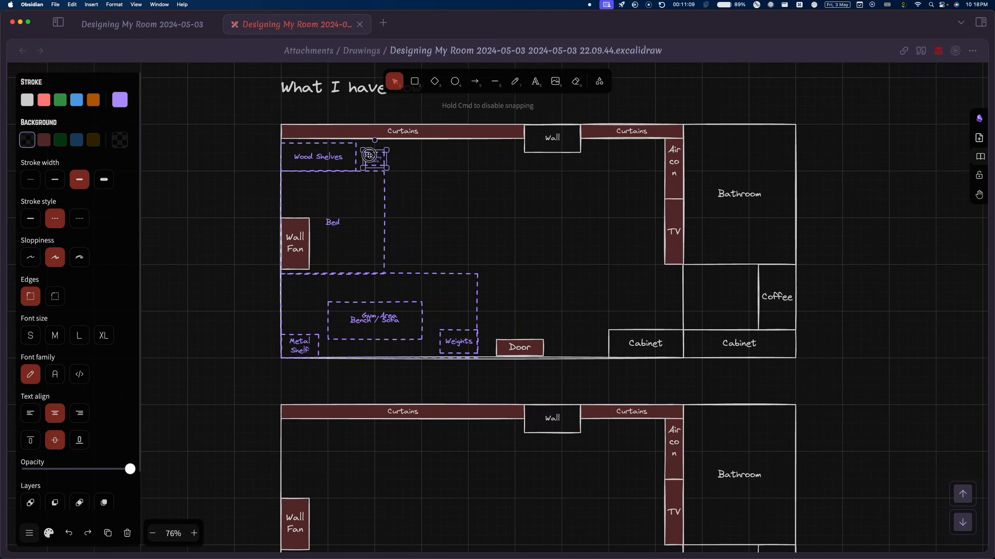
# Add a "Humidifier" copy of the Weighting Scale box, about 0.6 by 0.2 large grid squares, directly above the Weighting Scale
pyautogui.press('super+v')
pyautogui.doubleClick(443, 161)
pyautogui.write('Hu')
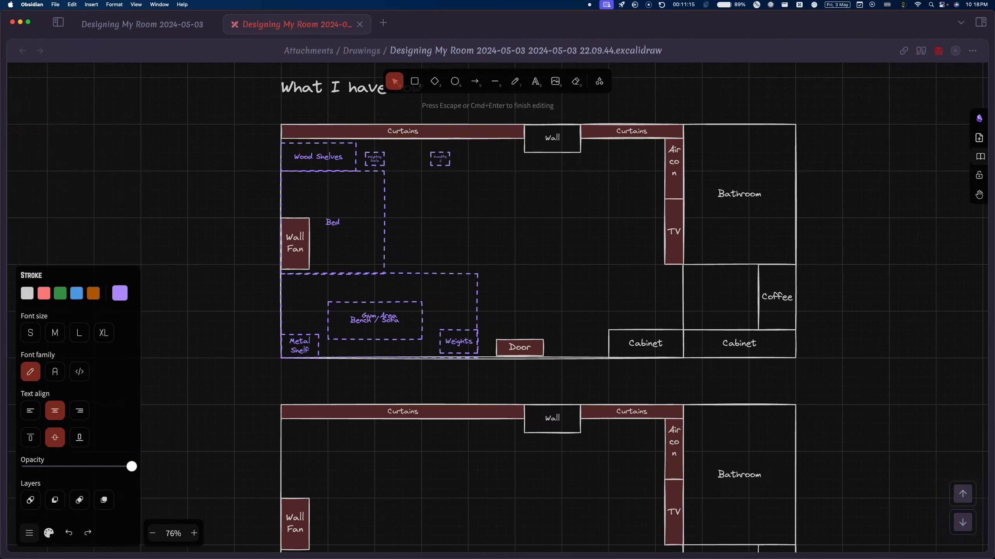
pyautogui.write('midifier')
pyautogui.press('Escape')
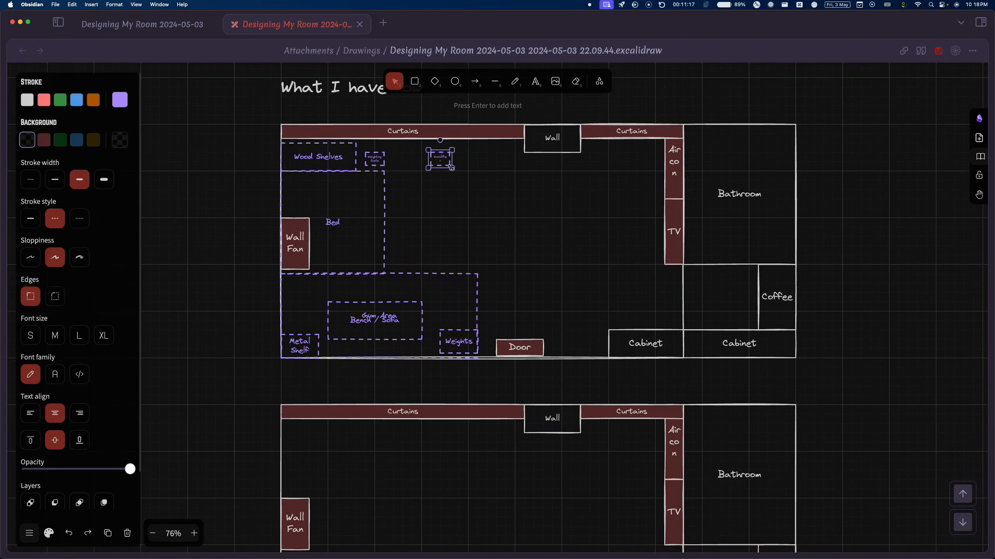
pyautogui.moveTo(451, 168); pyautogui.dragTo(381, 155)
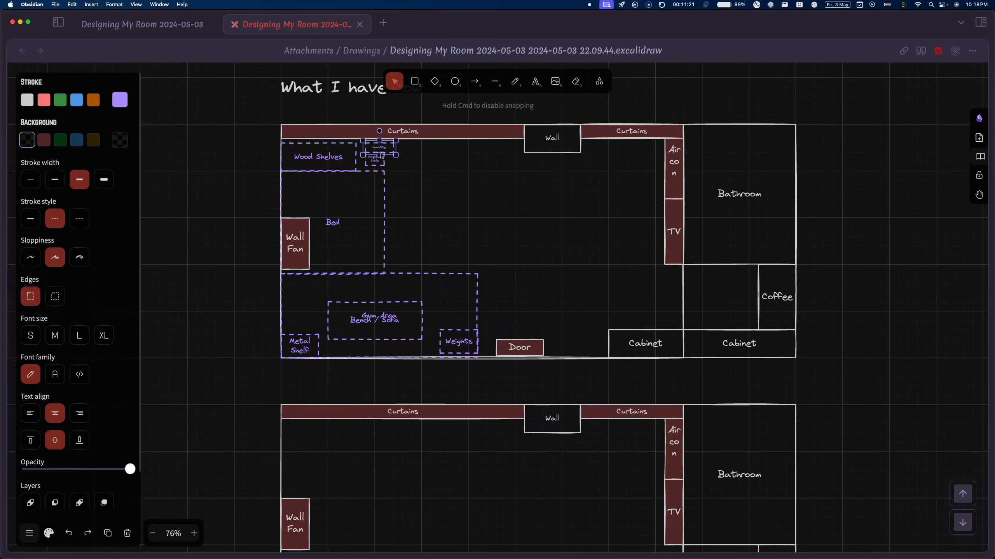
pyautogui.click(422, 171)
pyautogui.click(374, 159)
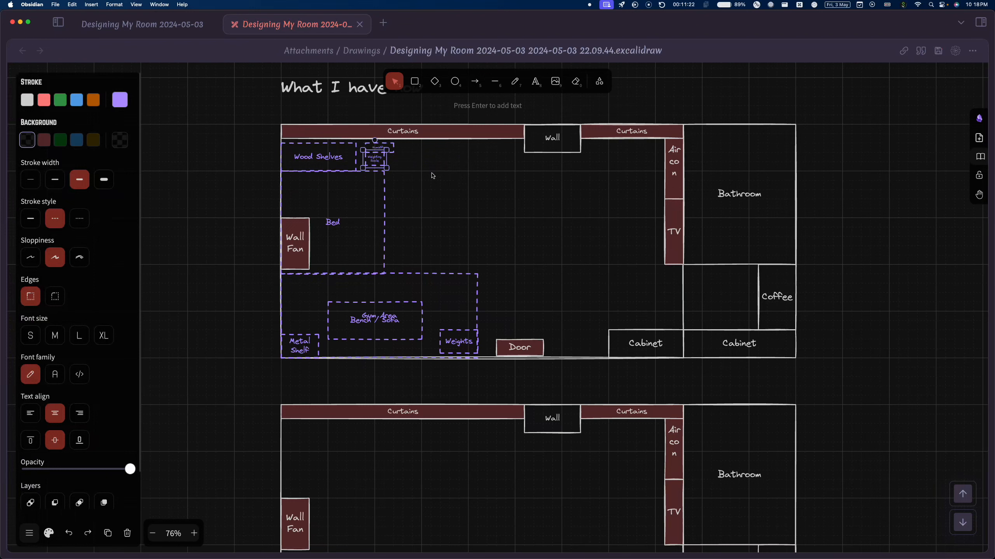
# Duplicate the Bed box, shrink the copy to about 0.4 by 0.6 large grid squares right of the Bed and label it "Trolley"
pyautogui.click(375, 200)
pyautogui.press('super+v')
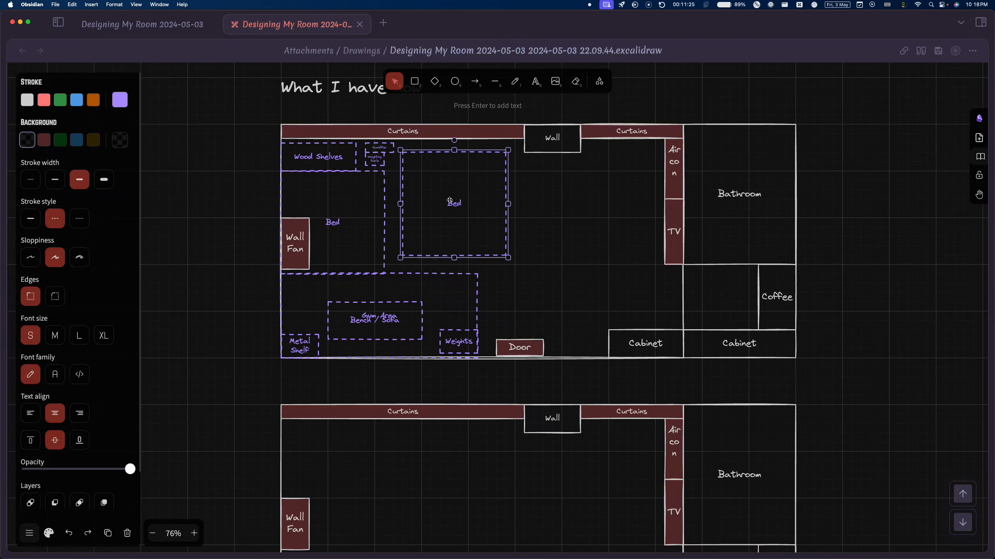
pyautogui.moveTo(401, 149); pyautogui.dragTo(420, 212)
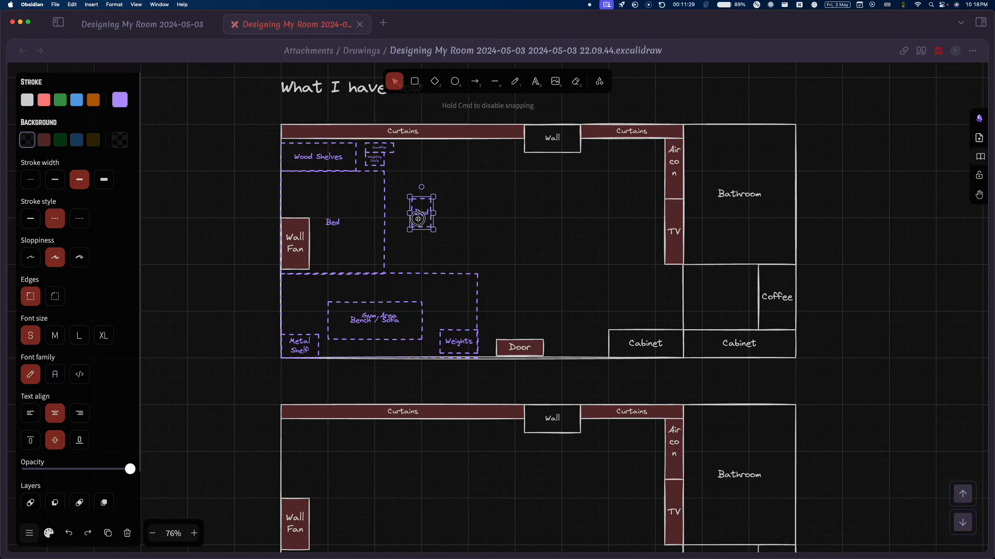
pyautogui.doubleClick(420, 214)
pyautogui.write('Trolley')
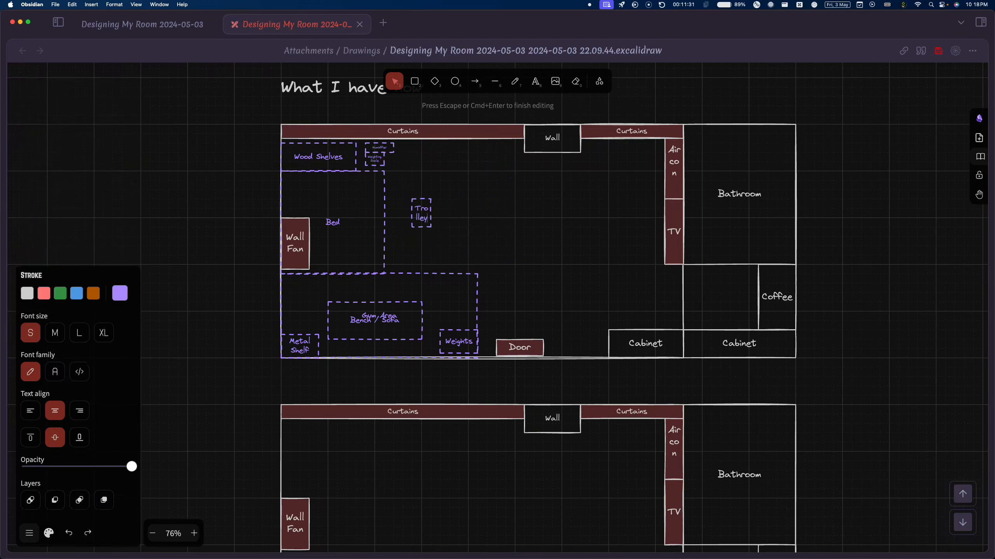
pyautogui.click(461, 220)
# Try to rotate the Trolley box so that its label runs vertically, and undo the last change
pyautogui.click(426, 221)
pyautogui.moveTo(431, 228)
pyautogui.mouseDown()
pyautogui.moveTo(452, 231)
pyautogui.moveTo(431, 229)
pyautogui.moveTo(430, 219)
pyautogui.mouseUp()
pyautogui.moveTo(430, 209)
pyautogui.mouseDown()
pyautogui.moveTo(418, 188)
pyautogui.moveTo(428, 171)
pyautogui.moveTo(448, 192)
pyautogui.moveTo(427, 199)
pyautogui.moveTo(432, 179)
pyautogui.moveTo(433, 198)
pyautogui.mouseUp()
pyautogui.click(465, 211)
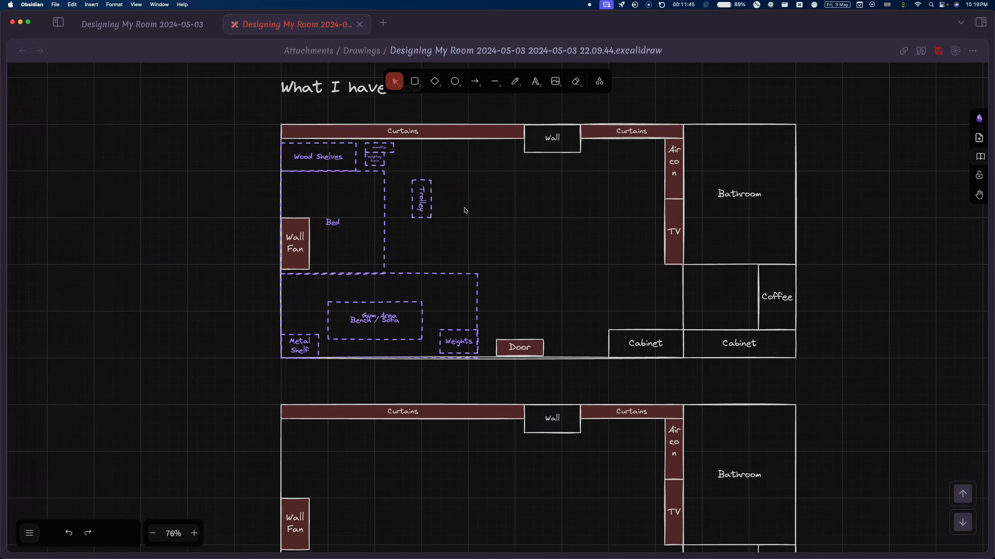
pyautogui.click(430, 201)
pyautogui.press('Up')
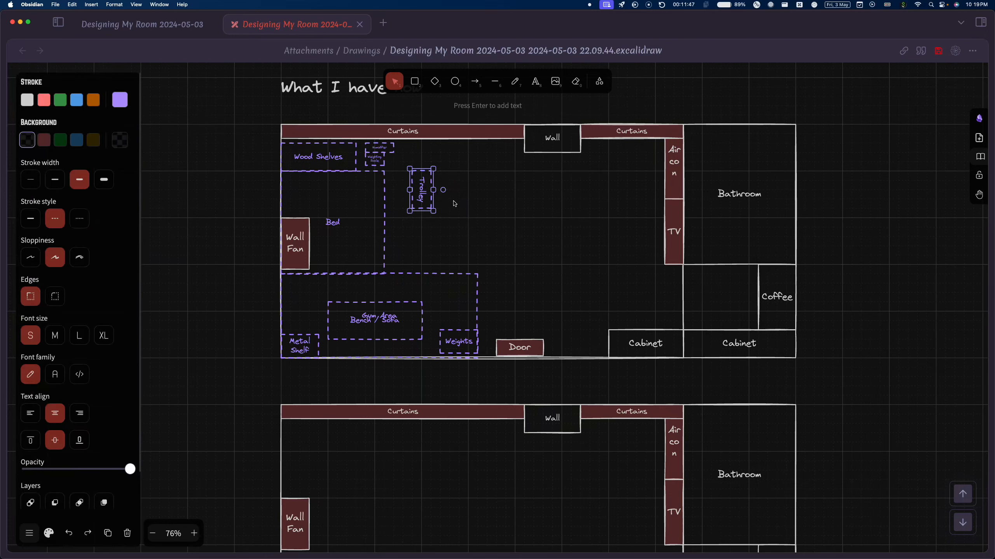
pyautogui.press('super+z')
# Resize the upright Trolley box to about 0.4 by 0.5 large grid squares, to the right of the Bed
pyautogui.moveTo(442, 201)
pyautogui.mouseDown()
pyautogui.moveTo(418, 196)
pyautogui.moveTo(435, 209)
pyautogui.moveTo(404, 195)
pyautogui.moveTo(452, 212)
pyautogui.mouseUp()
pyautogui.moveTo(430, 245); pyautogui.dragTo(420, 189)
pyautogui.click(462, 199)
# Duplicate the Trolley box and enlarge the copy to about 2.8 by 1.2 large grid squares, with its right edge below the Wall block
pyautogui.click(427, 187)
pyautogui.press('super+v')
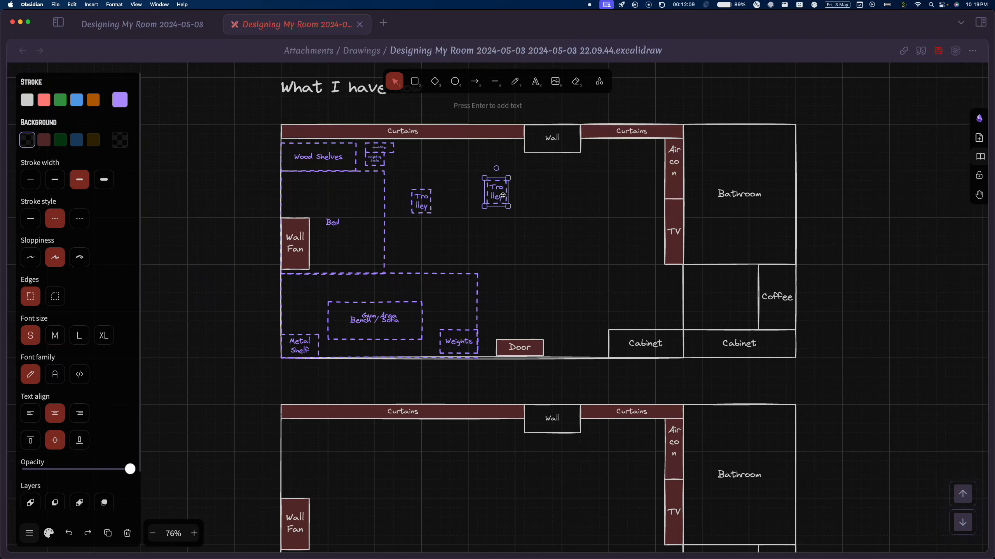
pyautogui.moveTo(496, 192); pyautogui.dragTo(611, 211)
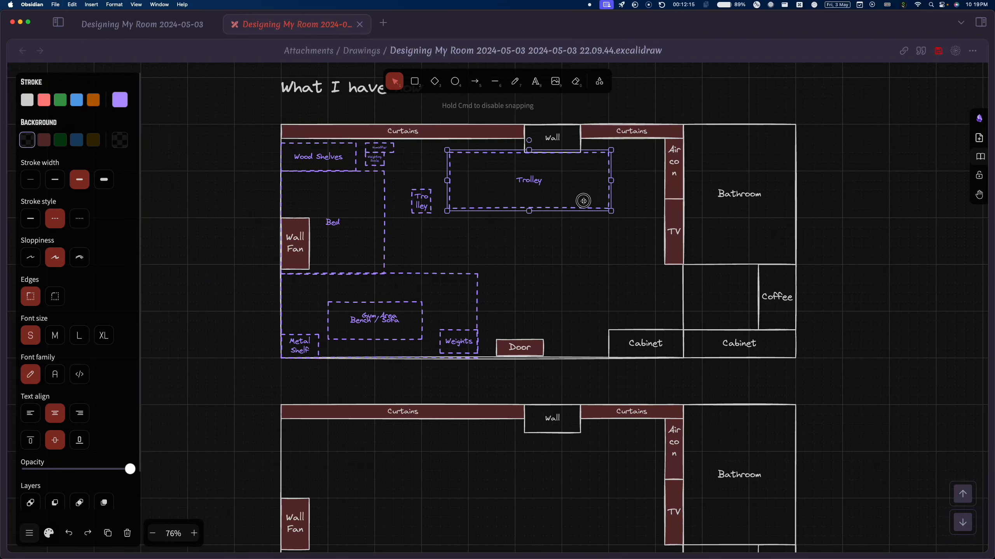
pyautogui.click(583, 201)
pyautogui.moveTo(611, 181); pyautogui.dragTo(582, 181)
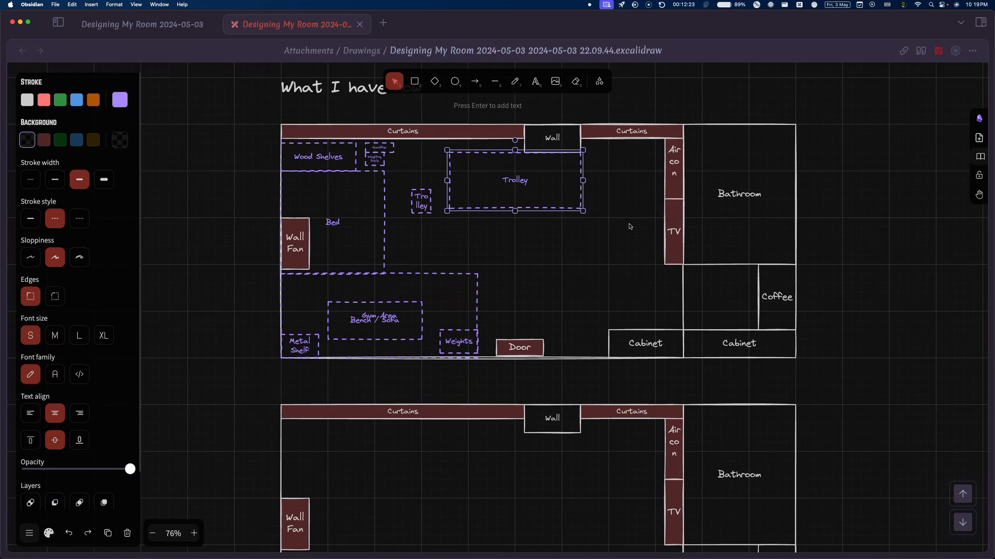
# Duplicate the large Trolley box toward the Aircon and TV and label the copy "Big Drawers"
pyautogui.moveTo(516, 184); pyautogui.dragTo(618, 203)
pyautogui.doubleClick(618, 202)
pyautogui.write('Big Ca')
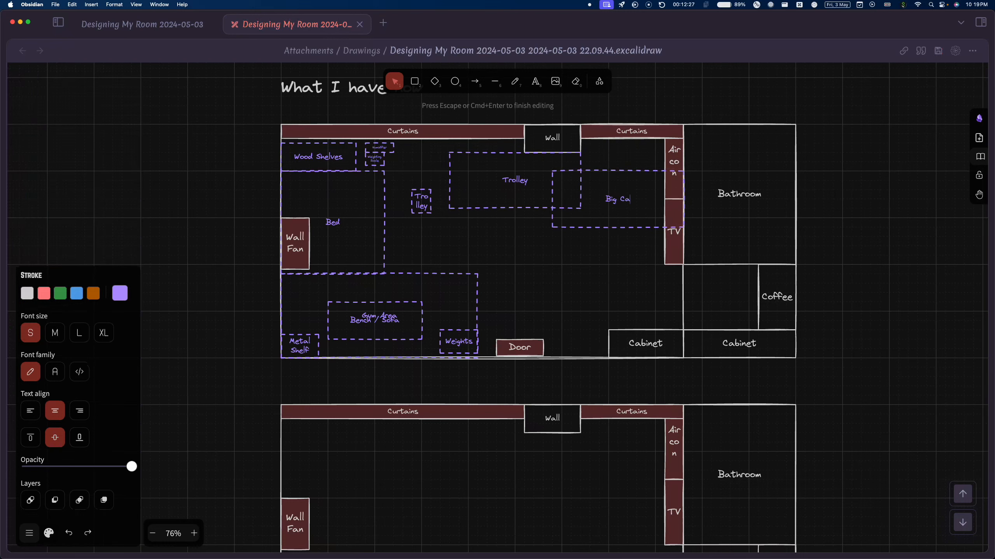
pyautogui.write('binet')
pyautogui.doubleClick(618, 201)
pyautogui.write('Drawers')
pyautogui.press('Escape')
# Shrink the Big Drawers box to about 0.8 by 1.6 large grid squares and fit it in the room's upper-right corner over the Aircon
pyautogui.moveTo(551, 231); pyautogui.dragTo(594, 188)
pyautogui.moveTo(634, 195); pyautogui.dragTo(646, 200)
pyautogui.click(647, 231)
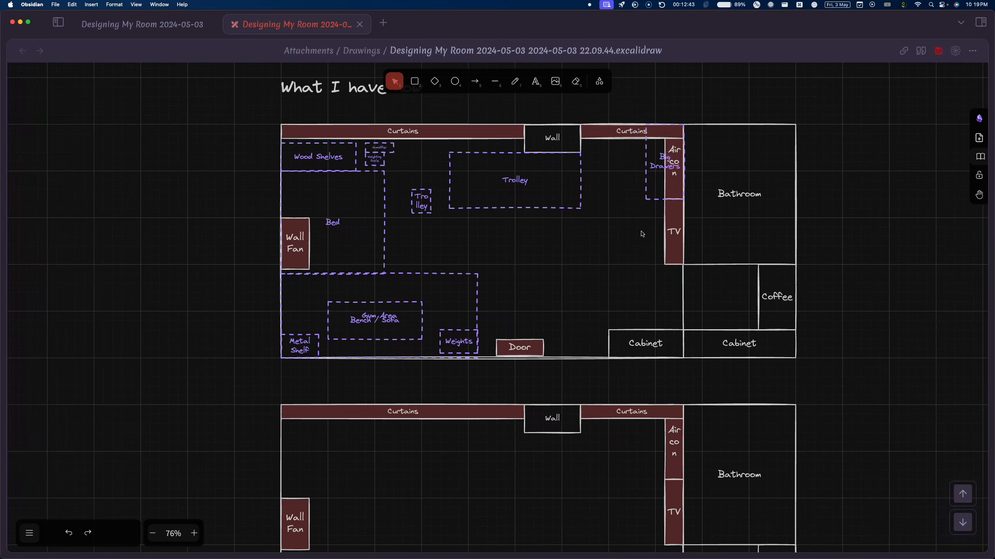
# Add a "Wheel table" copy of the Big Drawers box, about 0.8 by 0.6 large grid squares, at the TV's lower end
pyautogui.click(653, 198)
pyautogui.press('super+c')
pyautogui.press('super+v')
pyautogui.doubleClick(646, 238)
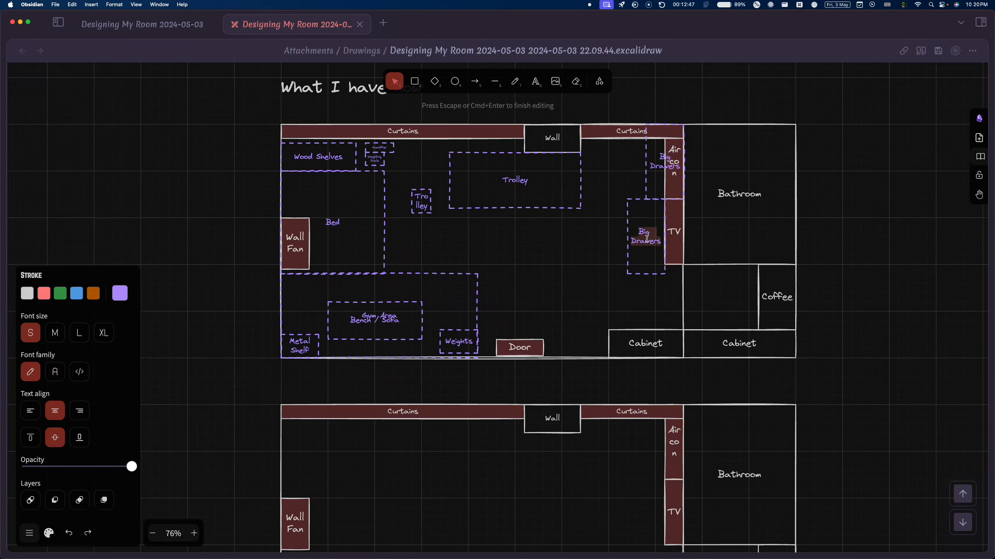
pyautogui.write('Wheel table')
pyautogui.press('Escape')
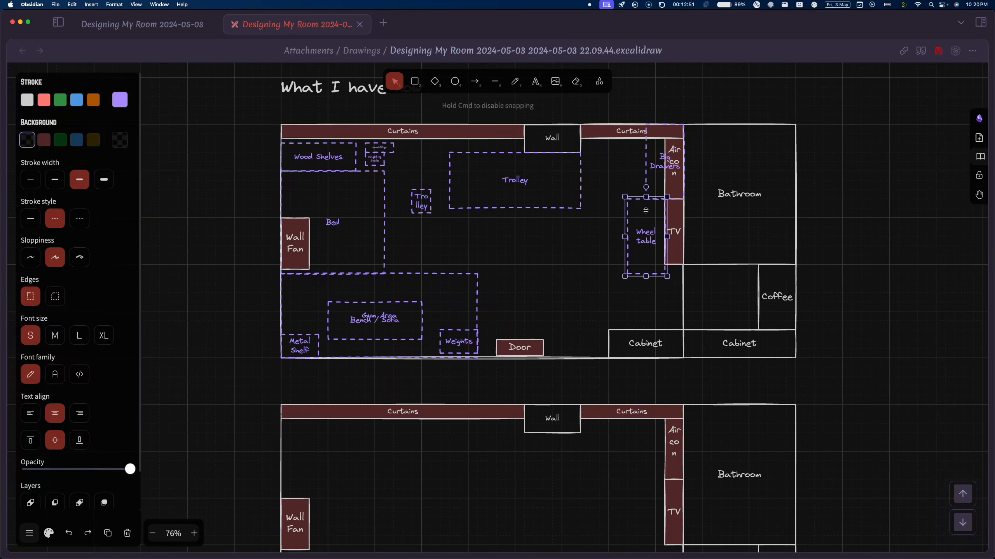
pyautogui.moveTo(627, 199); pyautogui.dragTo(662, 246)
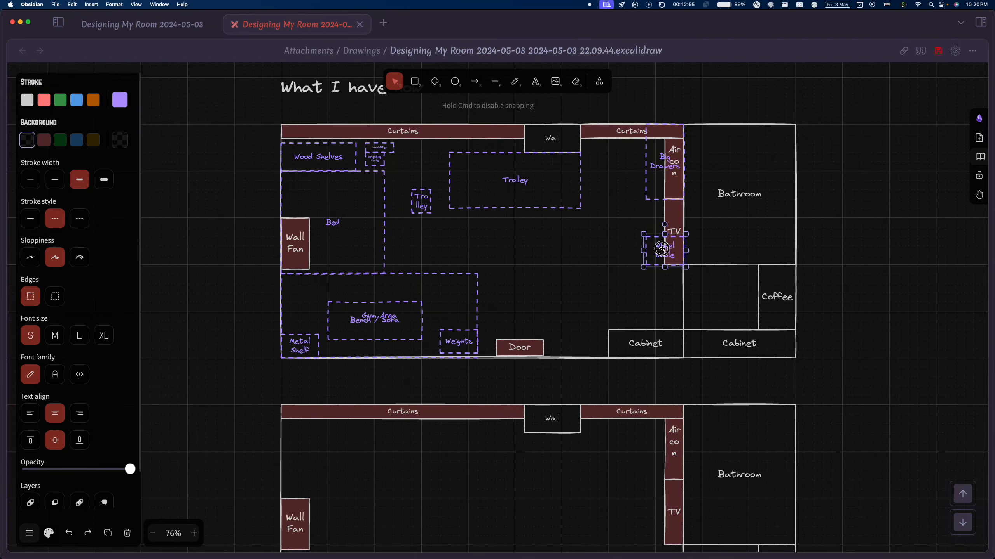
pyautogui.click(562, 222)
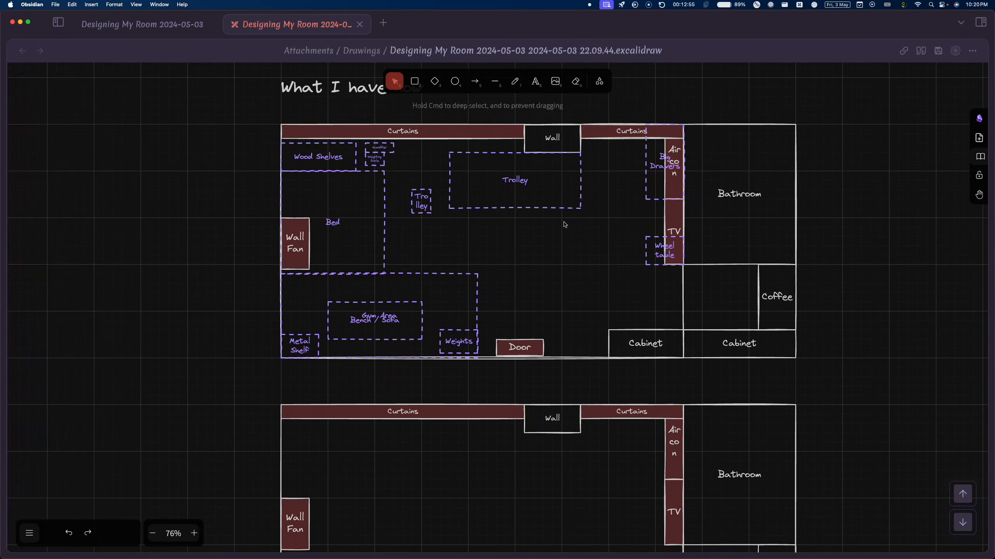
pyautogui.click(678, 247)
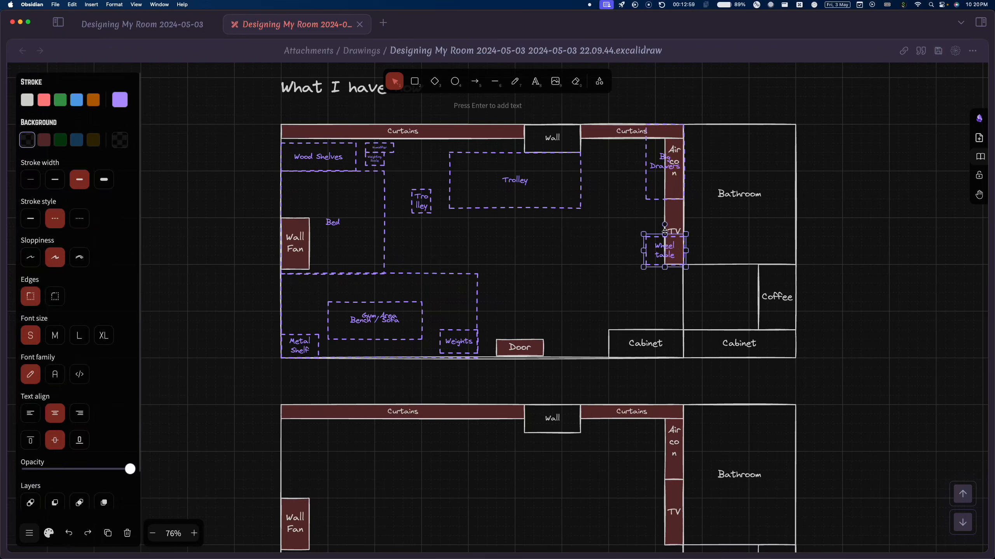
# Relabel the large Trolley box below the Wall block as "Desk"
pyautogui.click(530, 197)
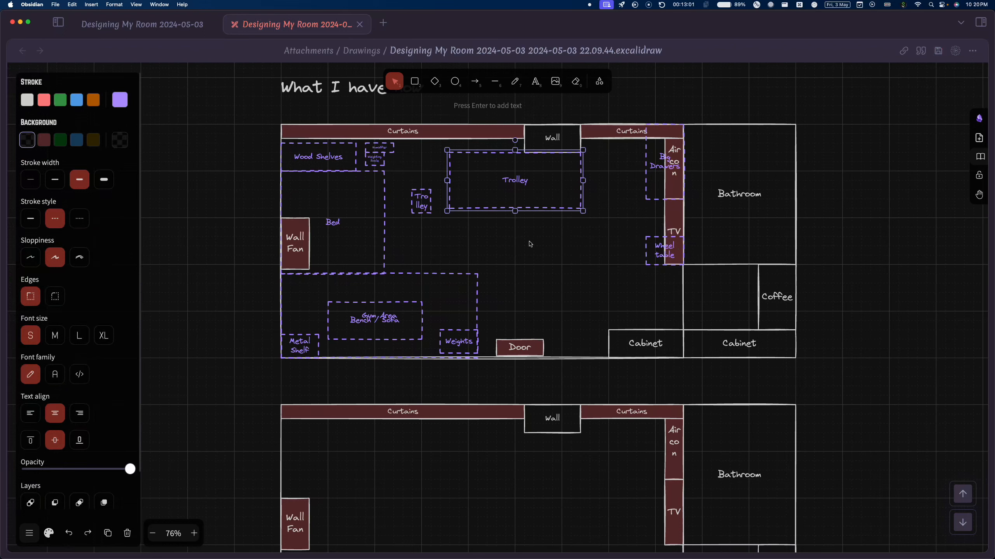
pyautogui.doubleClick(514, 177)
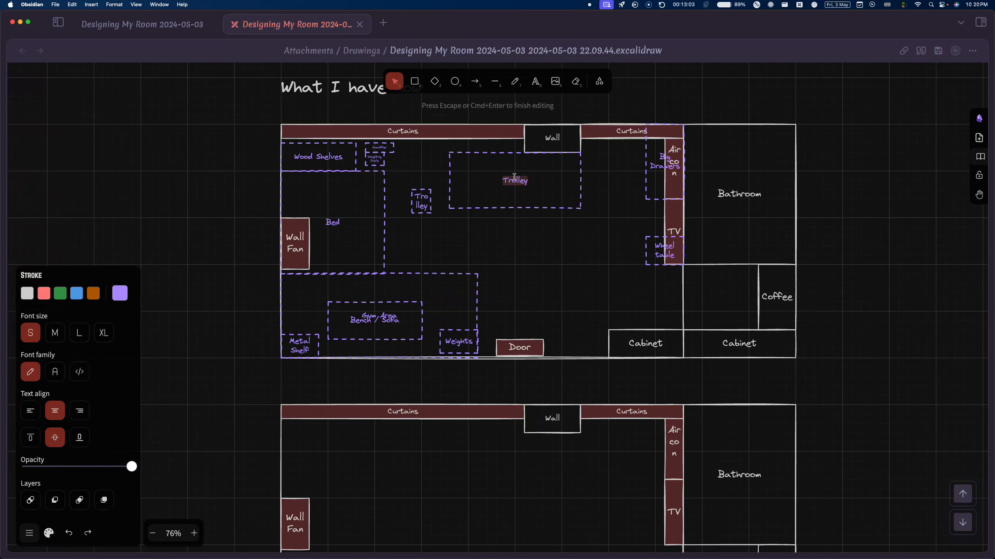
pyautogui.write('Desk')
pyautogui.click(518, 241)
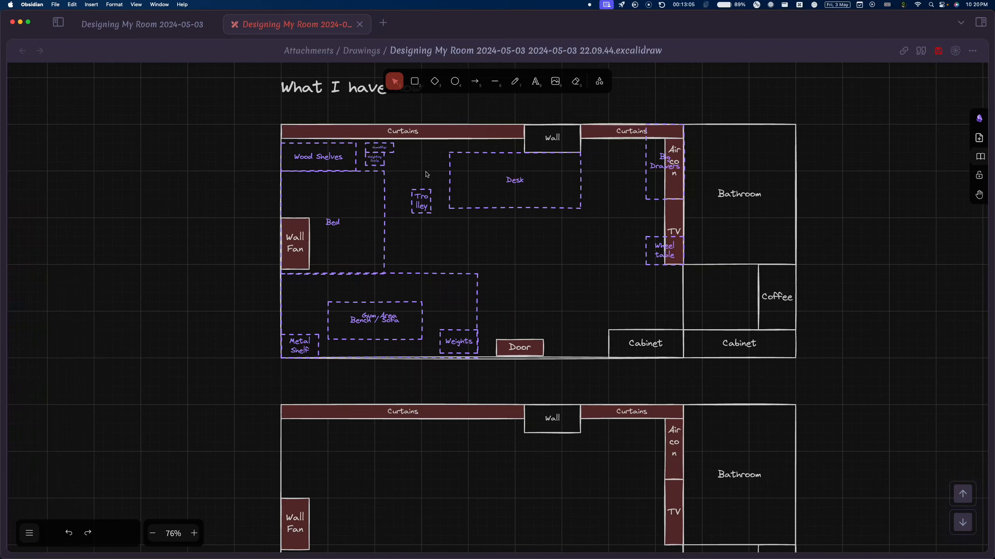
# Move the small Trolley box closer to the Bed and widen the Desk leftward to about 3.2 large grid squares
pyautogui.moveTo(419, 196); pyautogui.dragTo(400, 184)
pyautogui.moveTo(514, 184); pyautogui.dragTo(495, 184)
pyautogui.moveTo(565, 179); pyautogui.dragTo(583, 179)
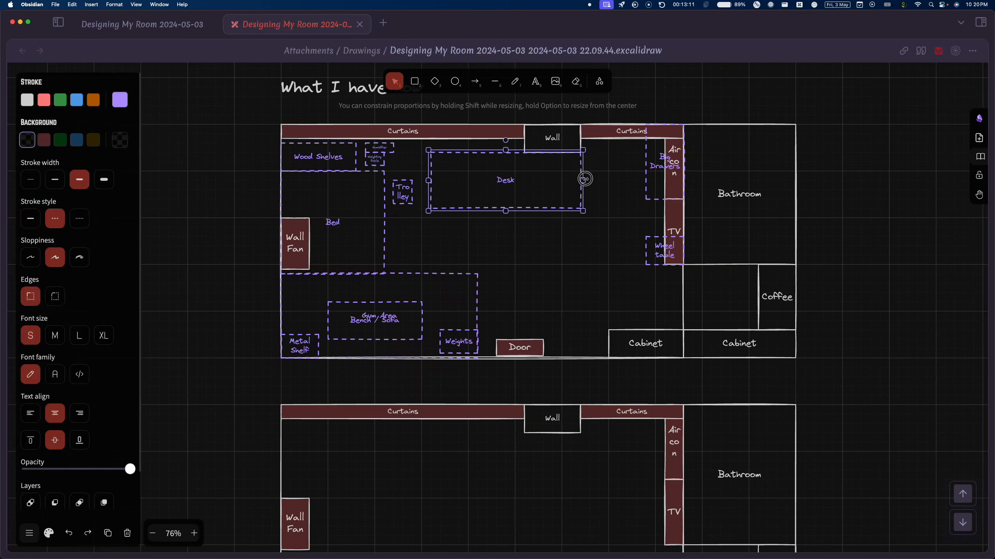
pyautogui.click(533, 236)
# Duplicate the Desk box and label the copy "Chair"
pyautogui.click(490, 178)
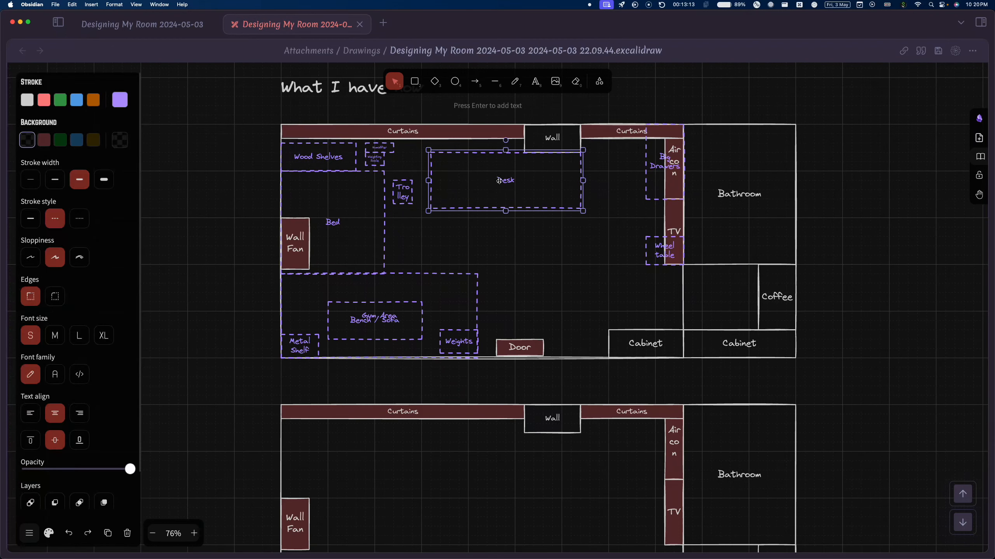
pyautogui.press('super+c')
pyautogui.press('super+v')
pyautogui.press('Return')
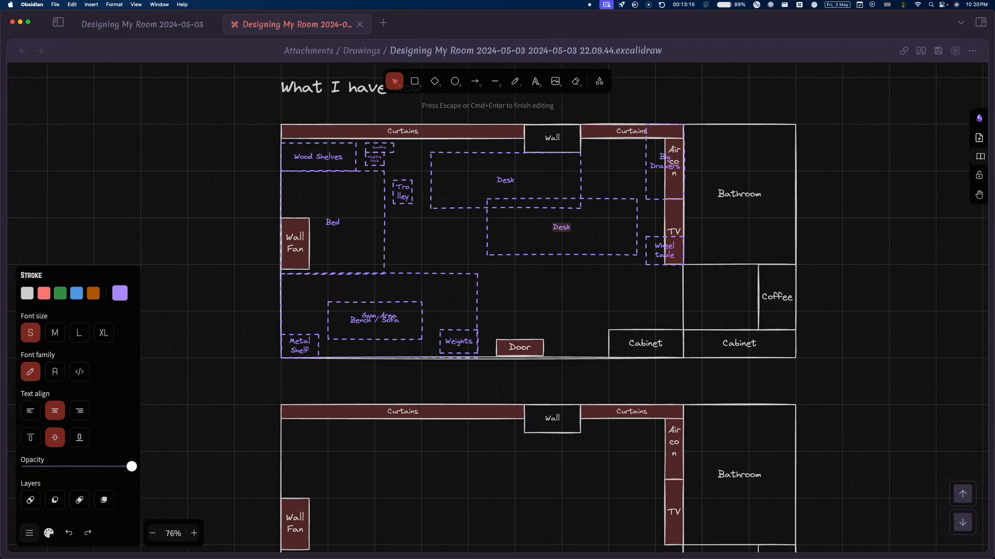
pyautogui.write('Chiar')
pyautogui.press('BackSpace')
pyautogui.press('BackSpace')
pyautogui.press('BackSpace')
pyautogui.write('ari')
pyautogui.press('BackSpace')
pyautogui.press('BackSpace')
pyautogui.write('ir')
pyautogui.click(588, 296)
# Shrink the Chair box to about 1 by 0.6 large grid squares and place it against the middle of the Desk's lower edge
pyautogui.click(486, 213)
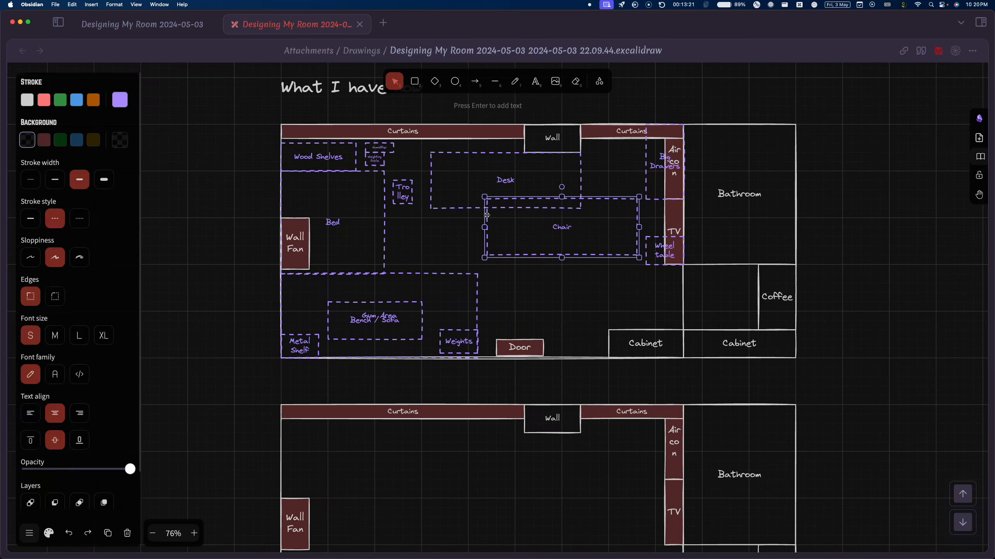
pyautogui.moveTo(485, 197); pyautogui.dragTo(606, 231)
pyautogui.moveTo(618, 246); pyautogui.dragTo(513, 228)
# Duplicate the small Trolley box to the right side of the Desk, level with the original
pyautogui.moveTo(403, 191); pyautogui.dragTo(599, 191)
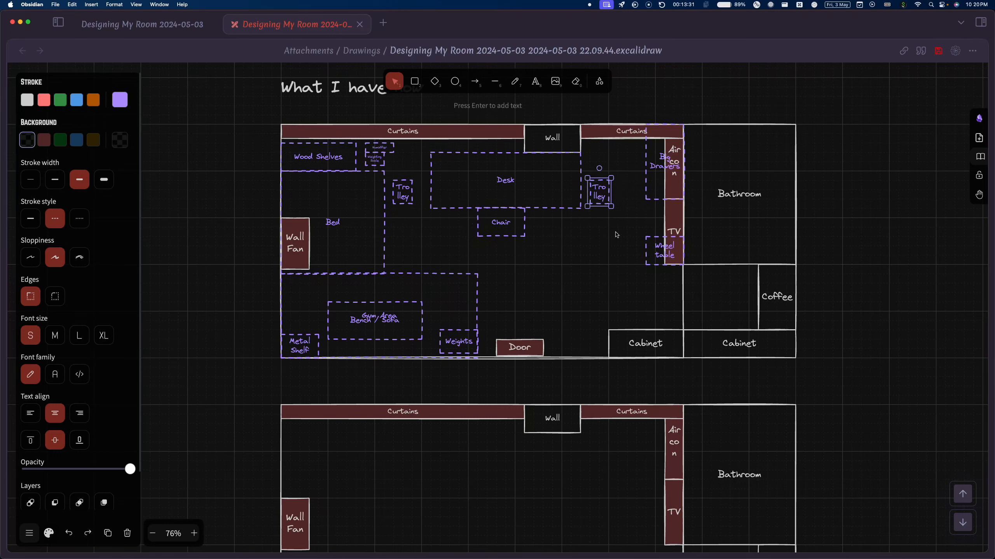
pyautogui.click(624, 252)
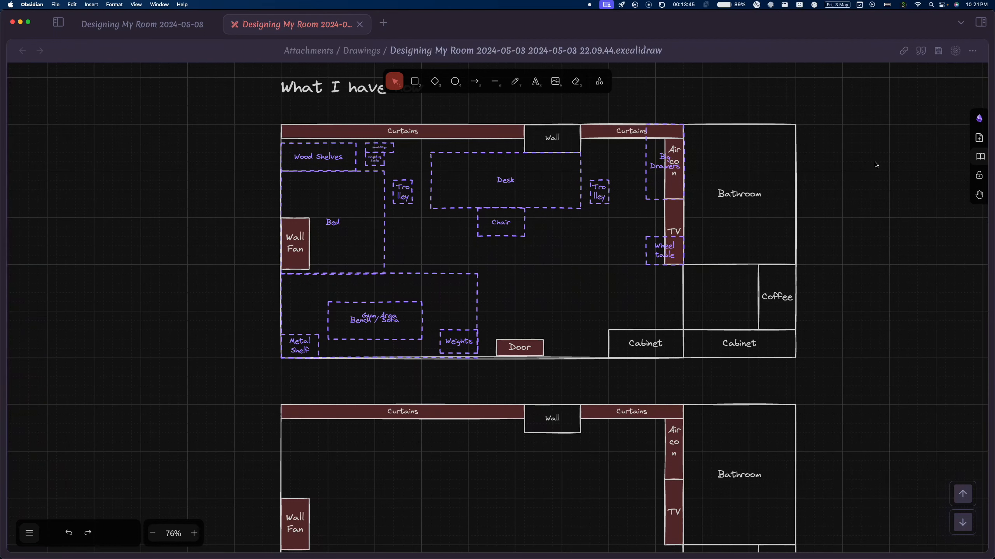
# Draw an orange dashed arrow from the Aircon to the Desk's lower edge just above the Chair
pyautogui.scroll(-3, 723, 298)
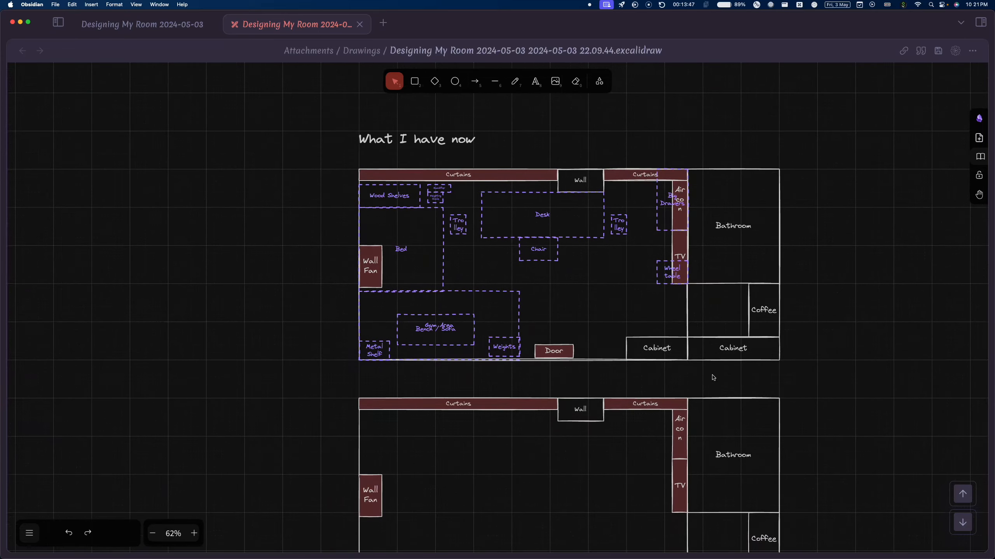
pyautogui.scroll(-2, 711, 378)
pyautogui.scroll(2, 696, 345)
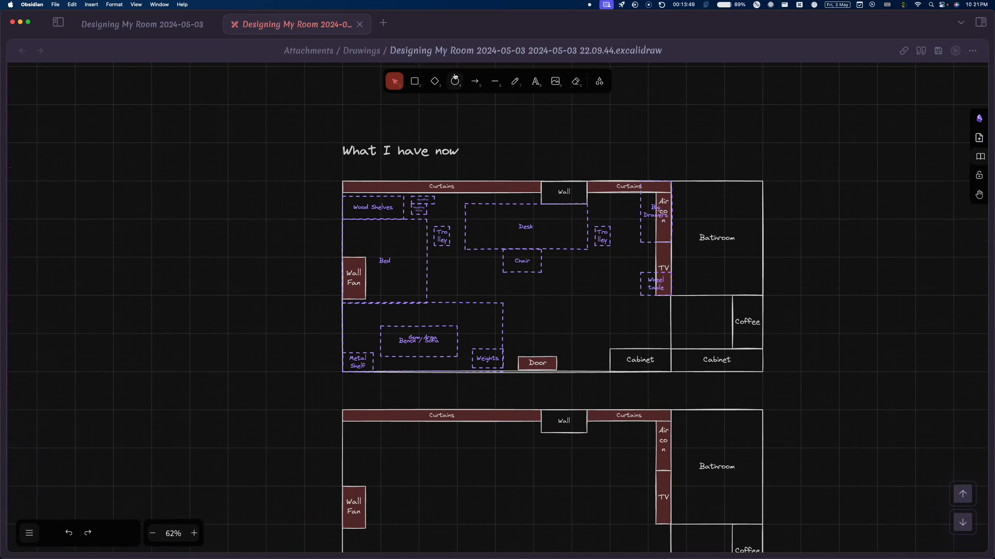
pyautogui.click(474, 81)
pyautogui.click(93, 242)
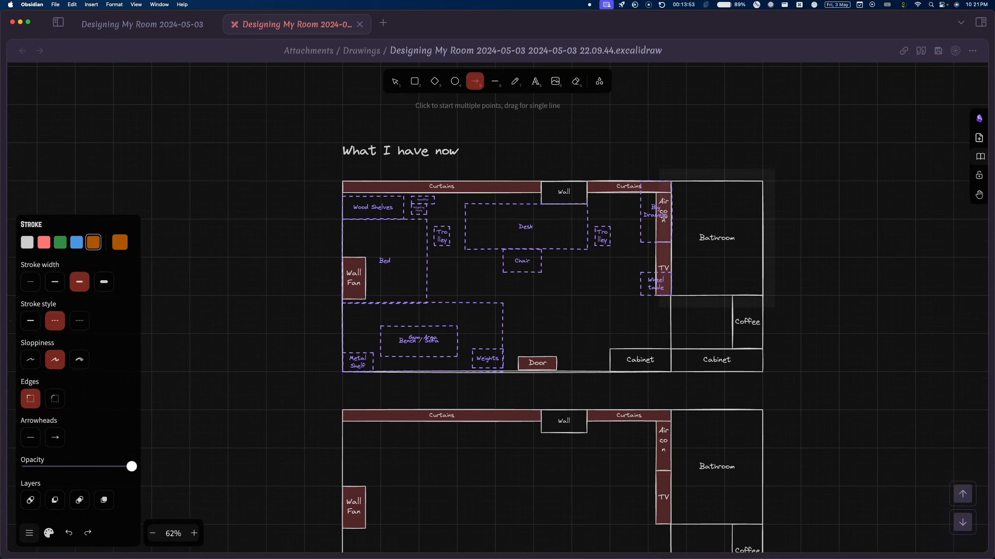
pyautogui.moveTo(664, 209)
pyautogui.mouseDown()
pyautogui.moveTo(549, 246)
pyautogui.moveTo(534, 241)
pyautogui.mouseUp()
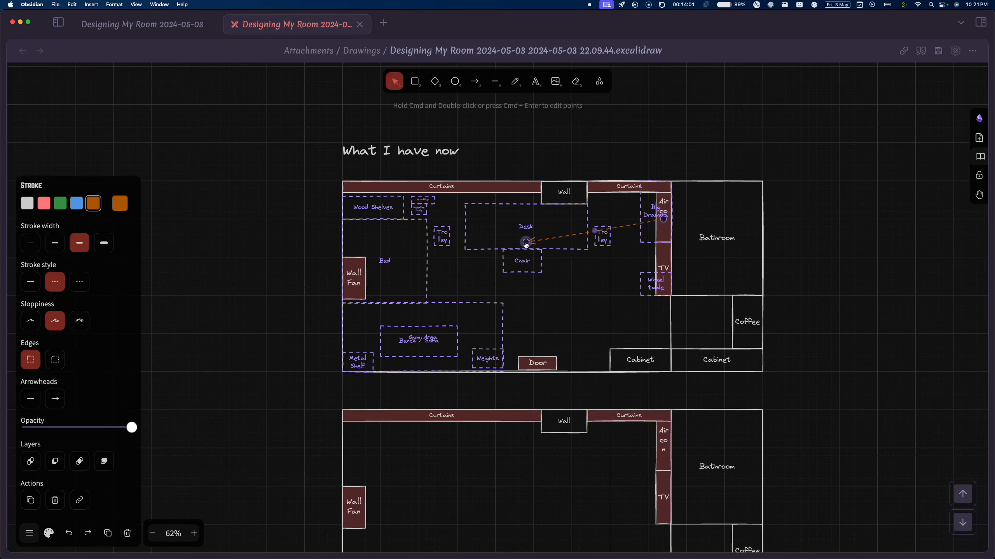
# Reshape the orange arrow into a rounded curve from the Aircon, dipping to the Desk's lower edge and ending near the Bed's upper right corner
pyautogui.moveTo(526, 241); pyautogui.dragTo(411, 226)
pyautogui.moveTo(537, 223); pyautogui.dragTo(538, 255)
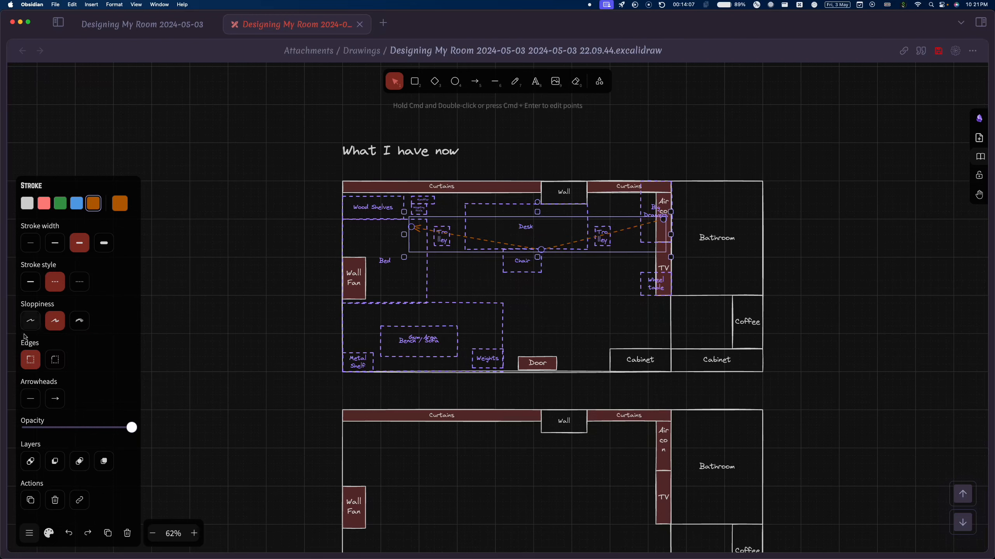
pyautogui.click(54, 359)
pyautogui.click(231, 289)
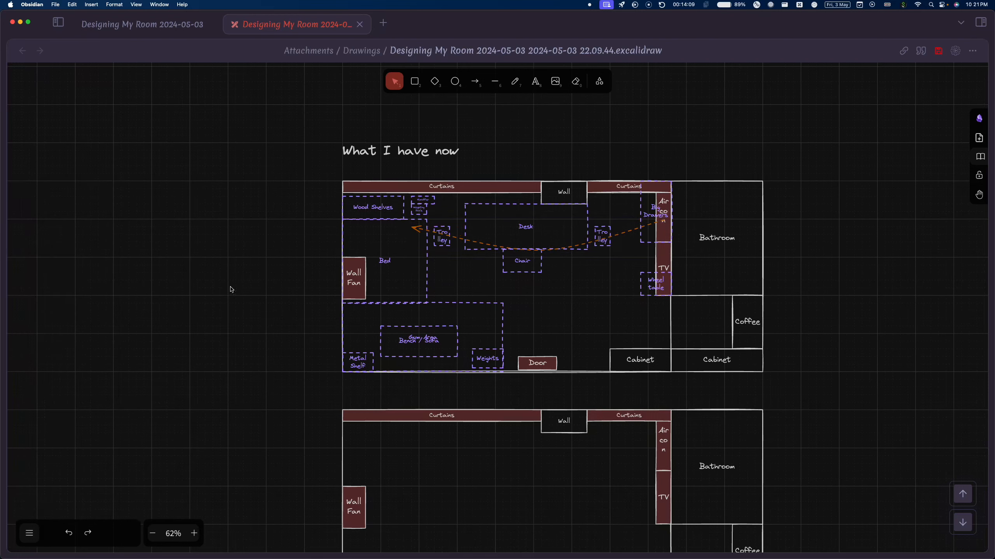
# Label the curved orange arrow "Wind"
pyautogui.click(584, 244)
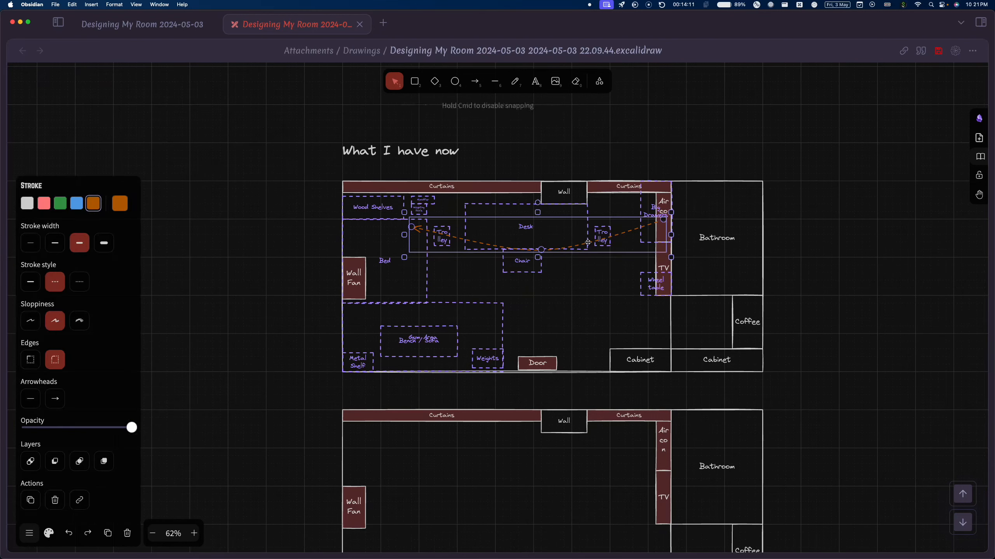
pyautogui.doubleClick(577, 242)
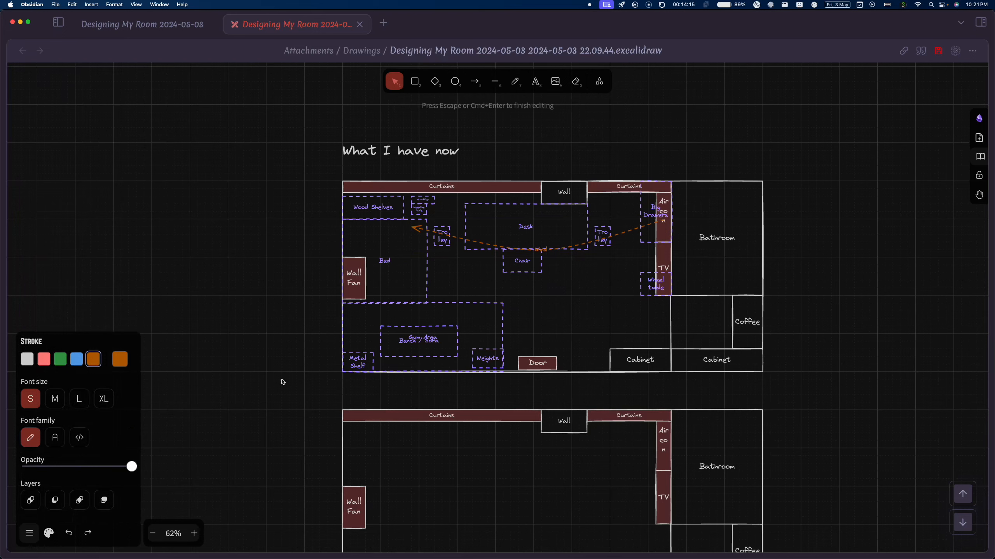
pyautogui.click(642, 247)
# Give the Wind arrow a solid stroke and set its label to the medium font size
pyautogui.doubleClick(629, 231)
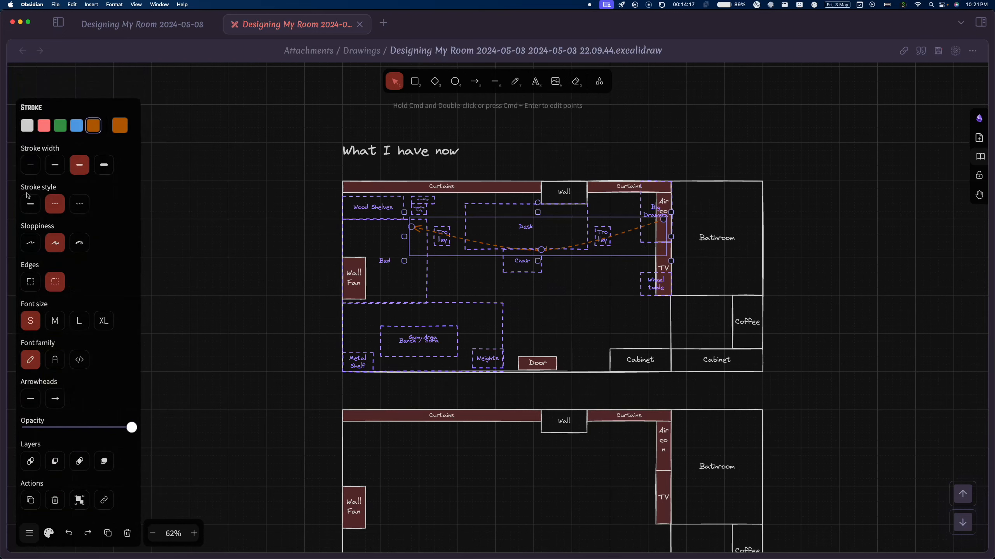
pyautogui.click(32, 205)
pyautogui.click(655, 148)
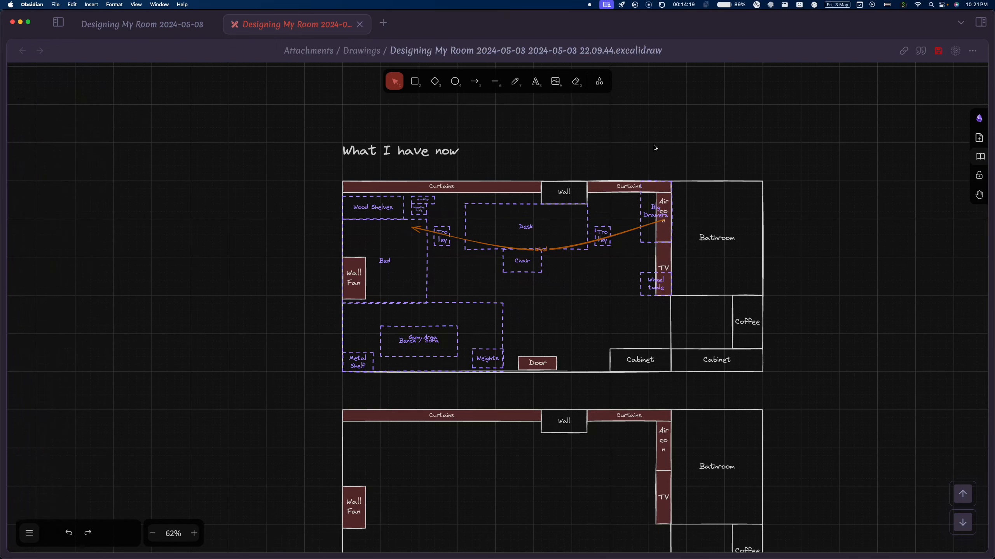
pyautogui.click(545, 248)
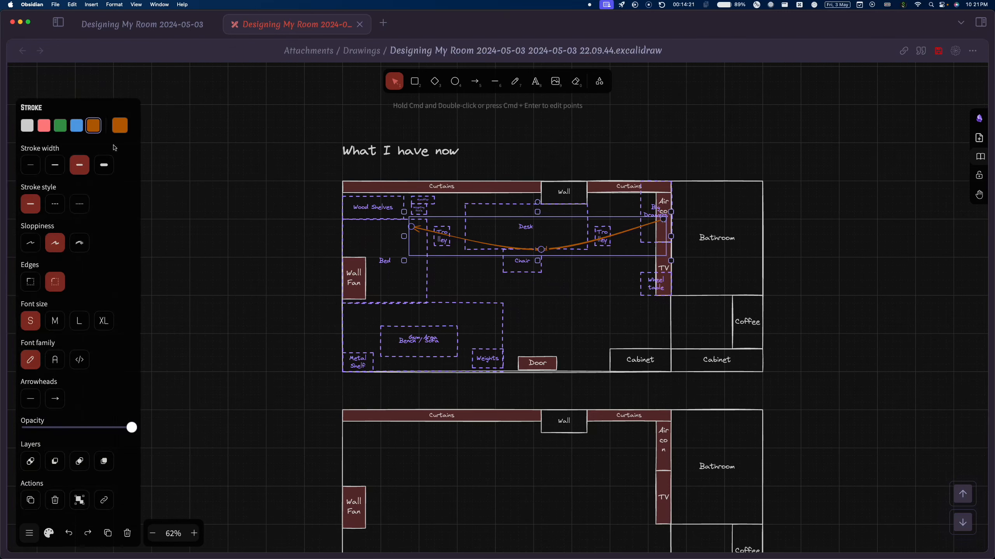
pyautogui.click(55, 321)
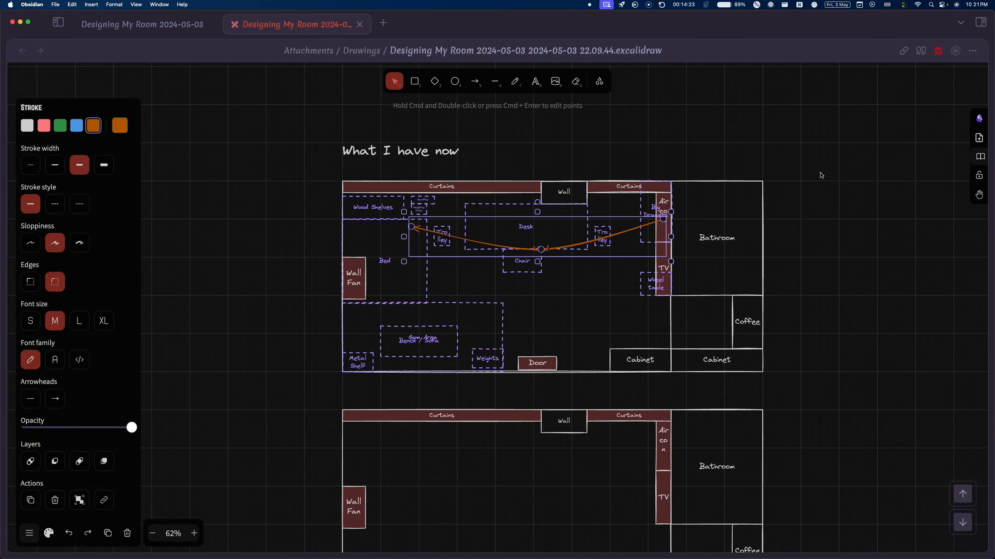
pyautogui.click(800, 190)
# Copy the Wind arrow into the empty floor plan below, starting at its Aircon and matching the original's placement
pyautogui.click(646, 225)
pyautogui.scroll(-3, 585, 415)
pyautogui.press('super+v')
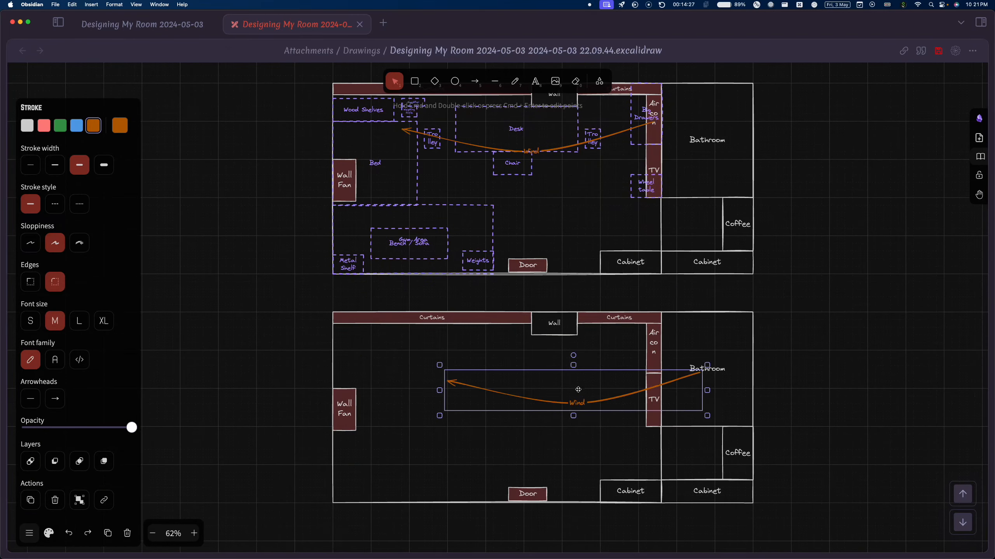
pyautogui.moveTo(575, 387)
pyautogui.mouseDown()
pyautogui.moveTo(533, 385)
pyautogui.moveTo(518, 354)
pyautogui.mouseUp()
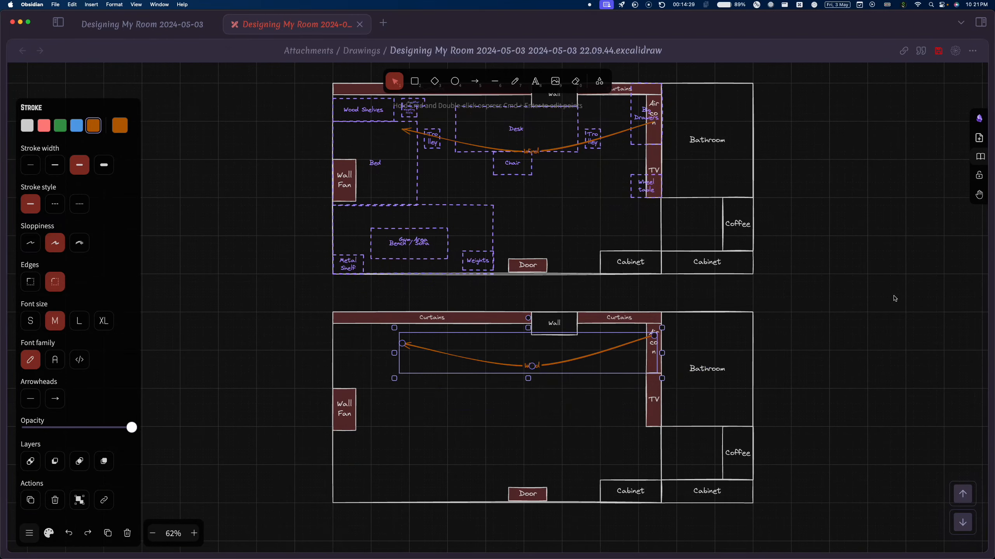
pyautogui.click(882, 304)
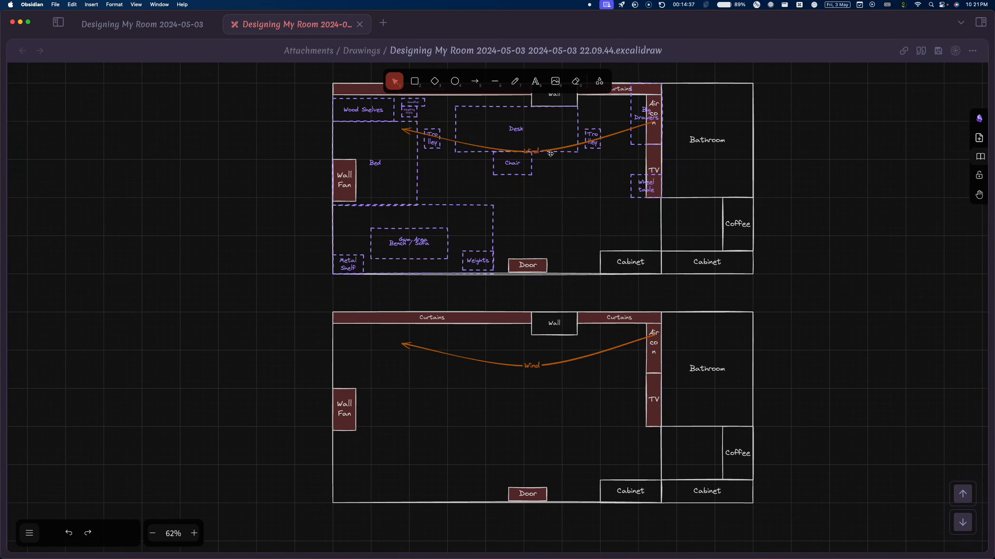
# Shift the Chair box slightly right so it sits centred below the Desk
pyautogui.click(528, 167)
pyautogui.moveTo(516, 165); pyautogui.dragTo(519, 164)
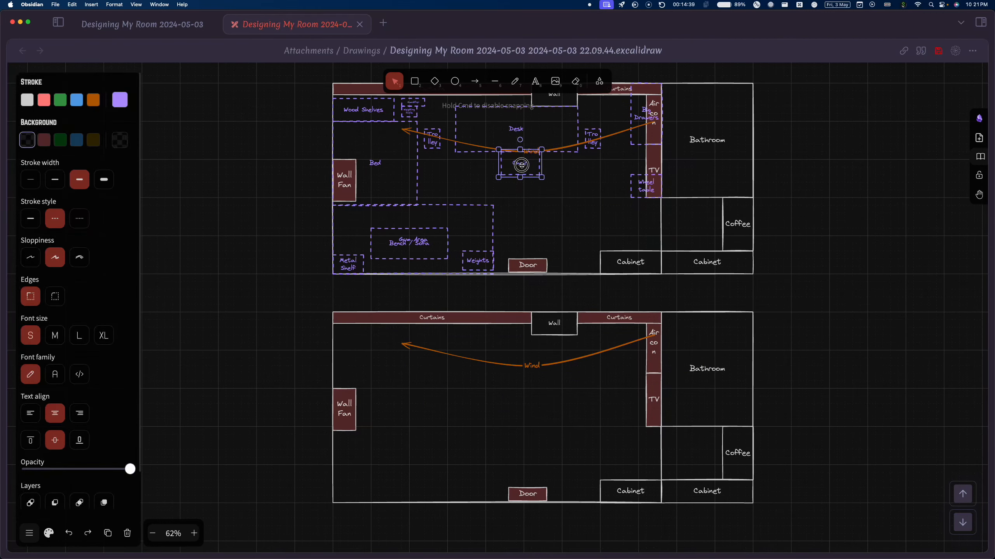
pyautogui.click(598, 175)
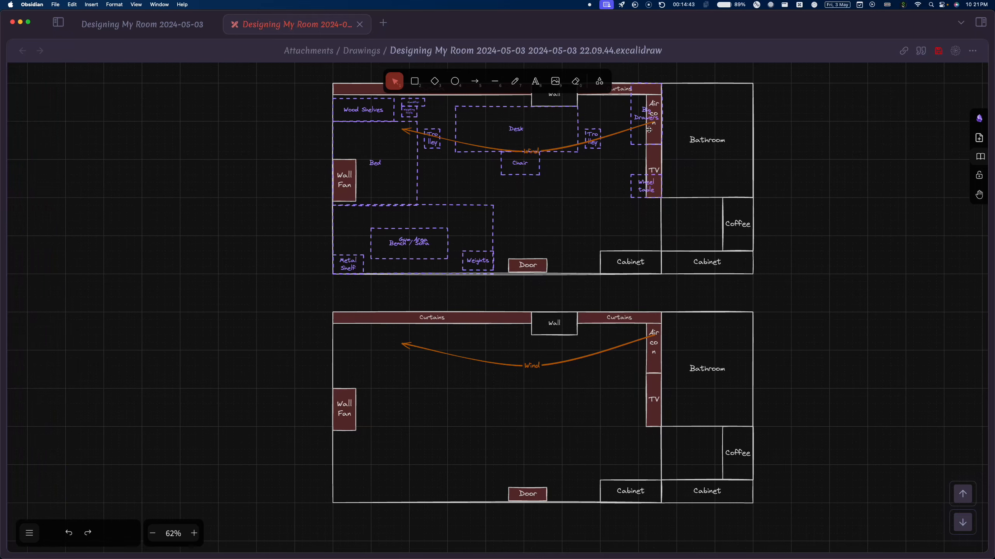
pyautogui.click(647, 112)
pyautogui.click(768, 183)
pyautogui.scroll(3, 795, 238)
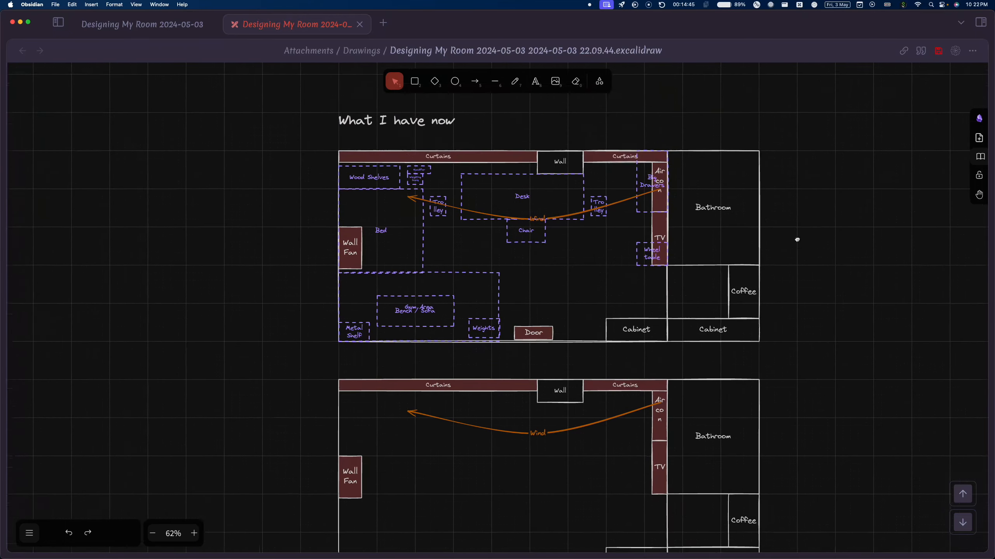
pyautogui.scroll(4, 749, 223)
pyautogui.hscroll(-2, 724, 212)
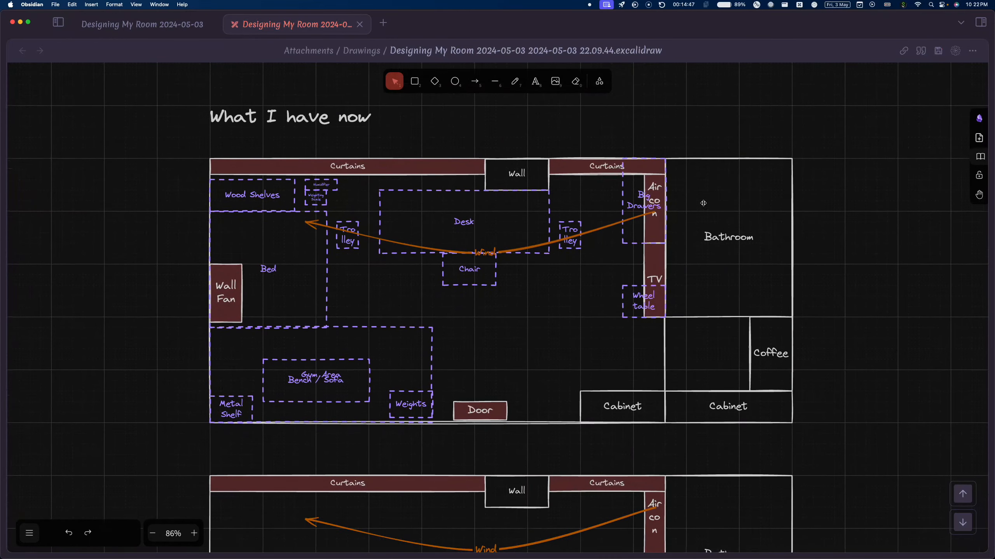
pyautogui.scroll(-2, 653, 313)
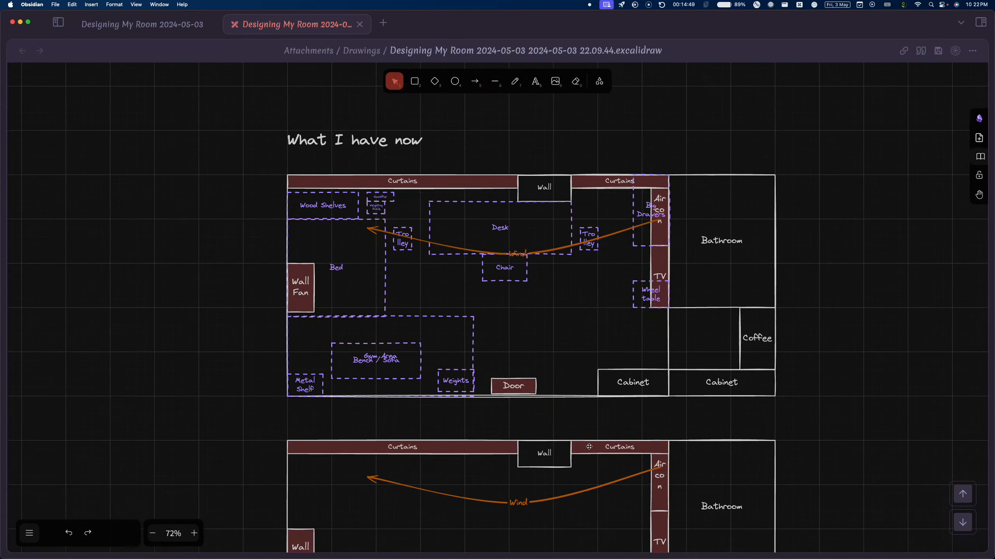
# Move the whole second floor plan, including its Wind arrow, down by about four large grid squares
pyautogui.moveTo(588, 445); pyautogui.dragTo(591, 549)
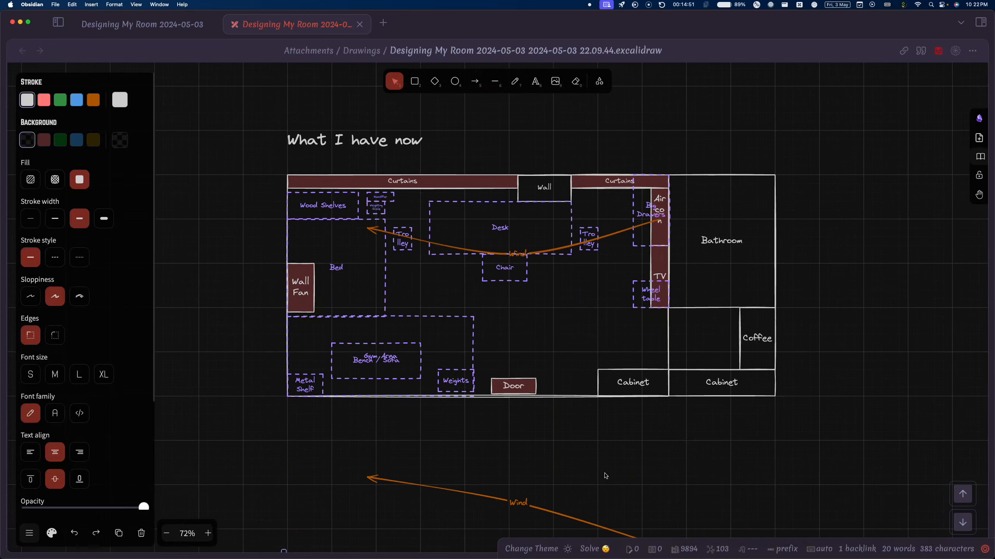
pyautogui.scroll(-5, 605, 476)
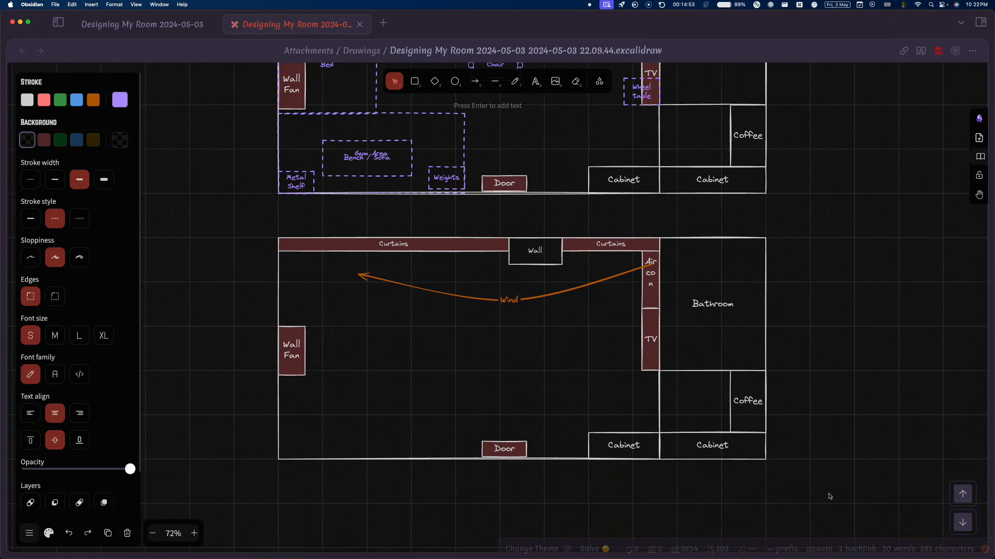
pyautogui.moveTo(829, 487); pyautogui.dragTo(245, 235)
pyautogui.moveTo(506, 251); pyautogui.dragTo(512, 429)
pyautogui.click(555, 288)
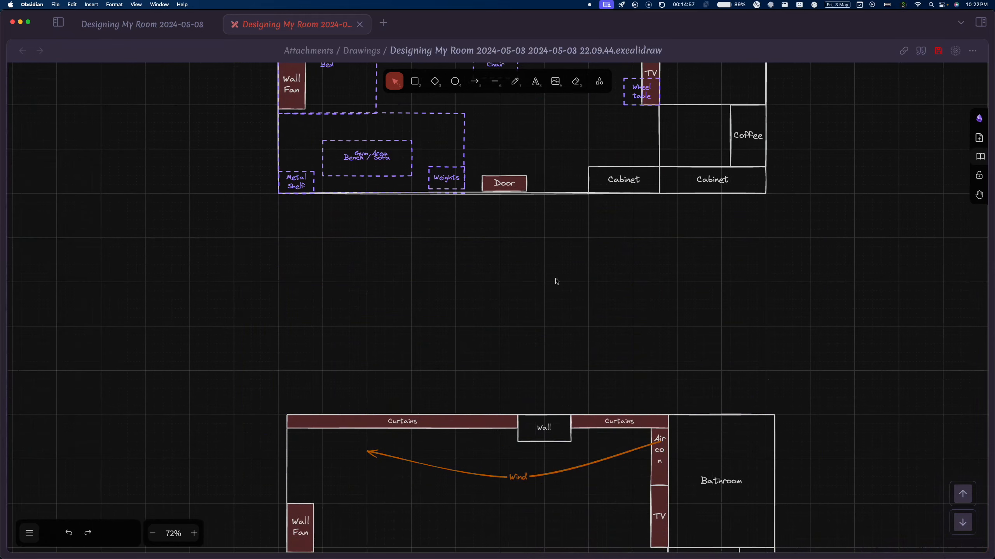
pyautogui.moveTo(558, 281); pyautogui.dragTo(547, 557)
pyautogui.scroll(3, 479, 327)
pyautogui.scroll(-2, 497, 285)
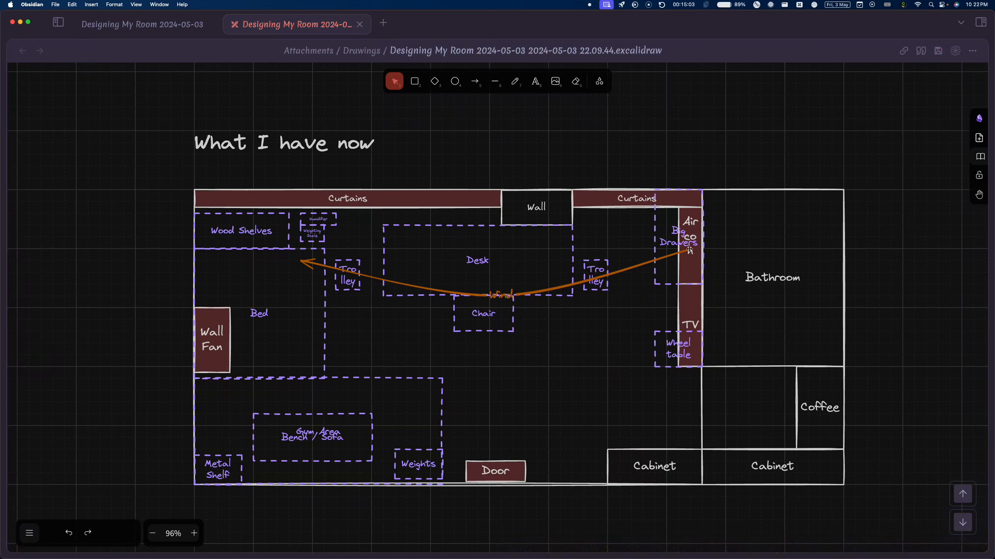
pyautogui.click(648, 140)
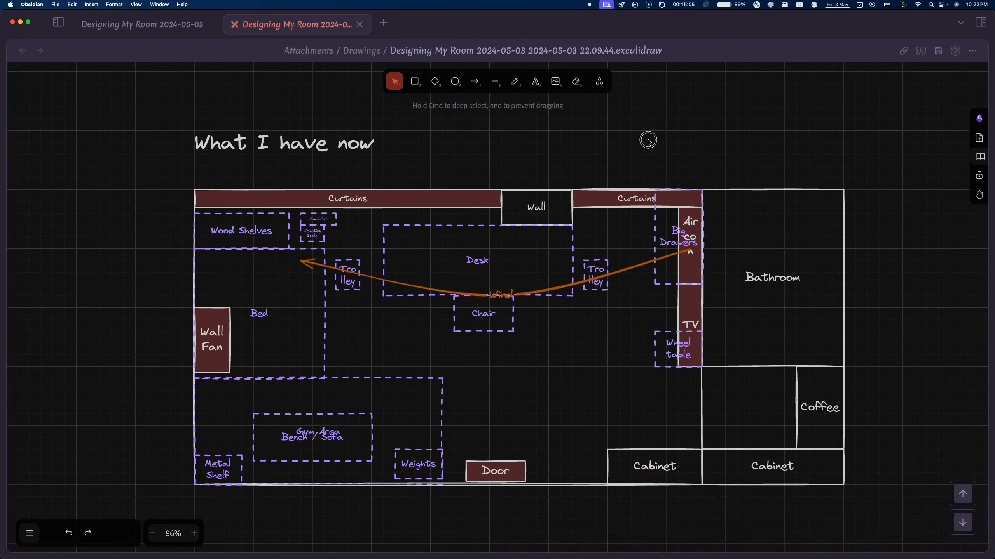
# Delete the entire second floor plan together with its Wind arrow
pyautogui.scroll(-5, 651, 155)
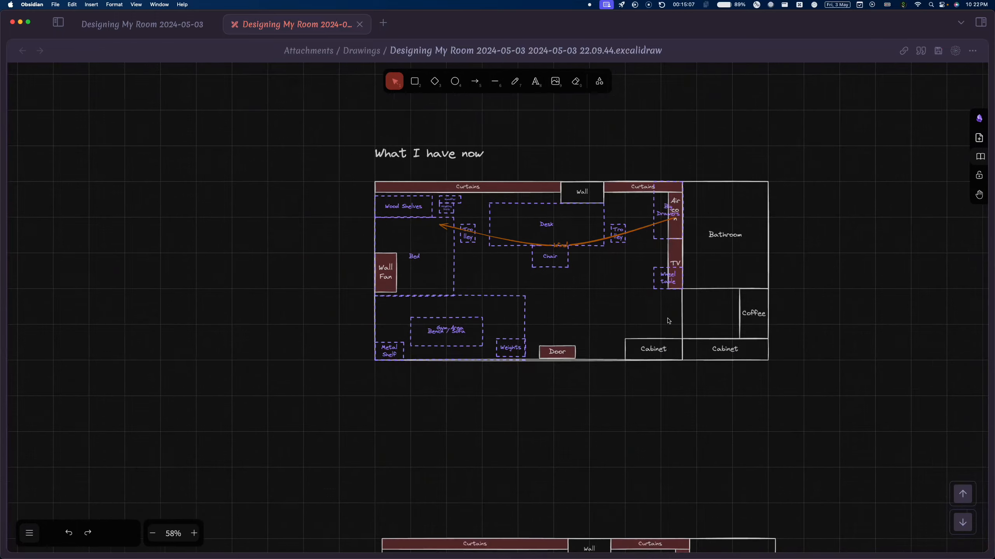
pyautogui.scroll(-6, 667, 320)
pyautogui.moveTo(268, 222); pyautogui.dragTo(759, 523)
pyautogui.press('Delete')
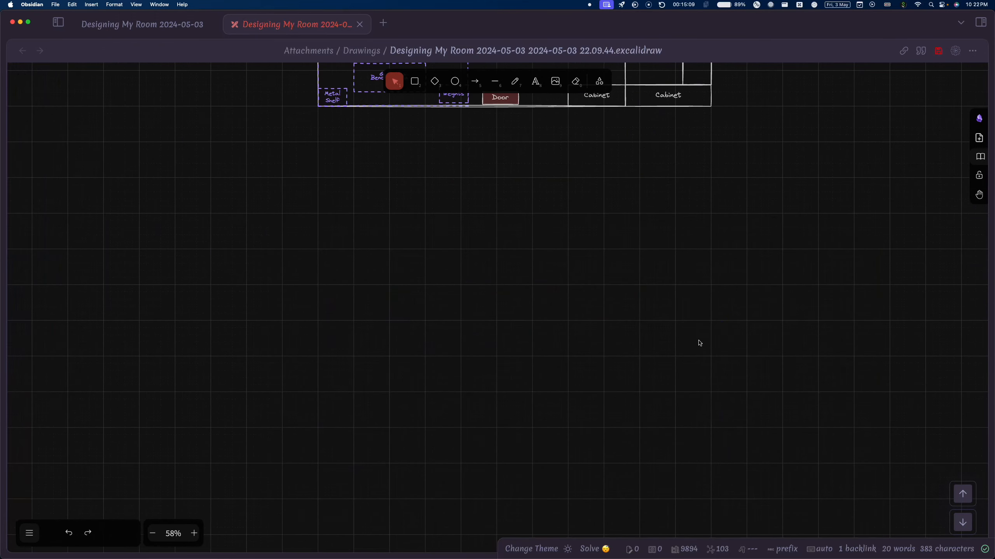
# Close the drawing to return to the room design note, and add blank lines below the embedded floor plan
pyautogui.press('super+w')
pyautogui.scroll(-4, 556, 427)
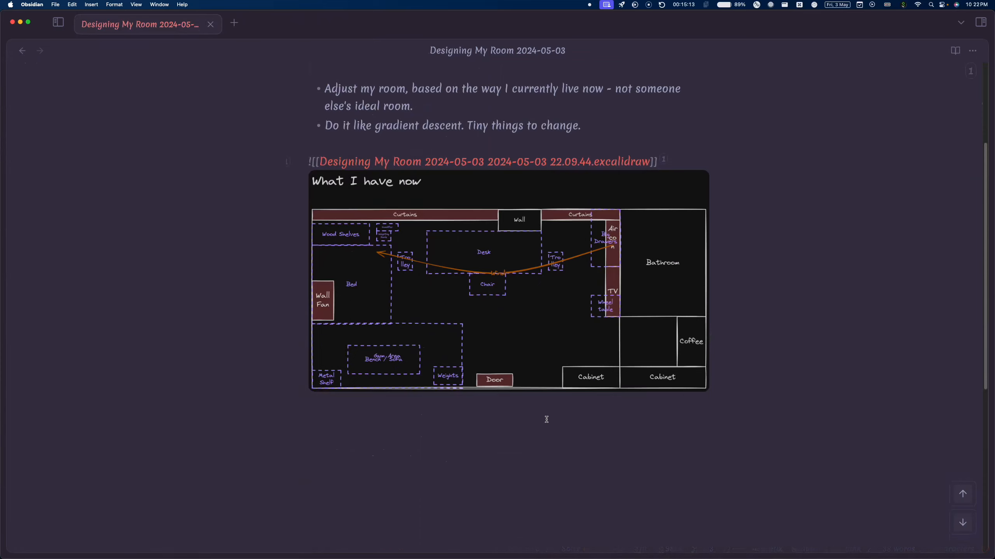
pyautogui.press('Return')
pyautogui.press('Return')
pyautogui.press('Return')
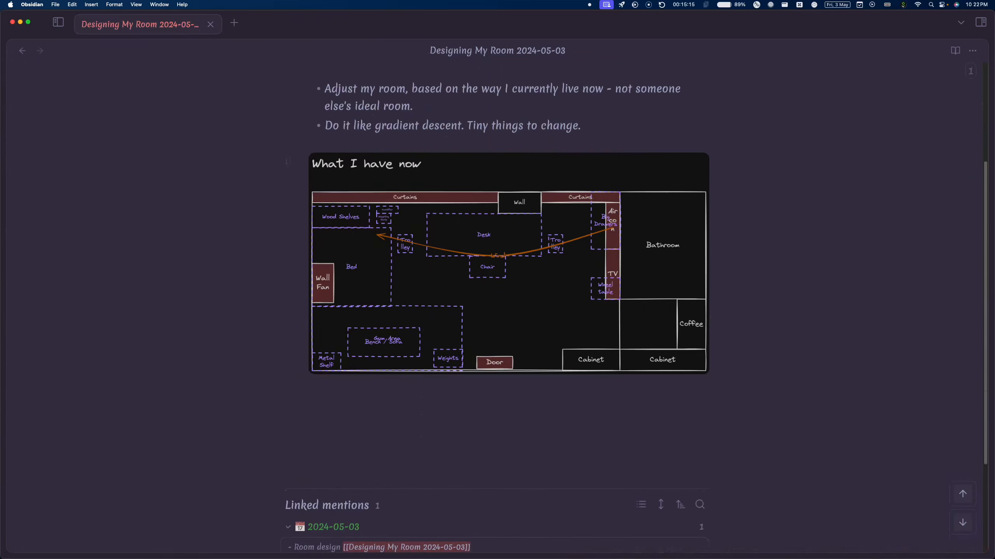
pyautogui.press('super+n')
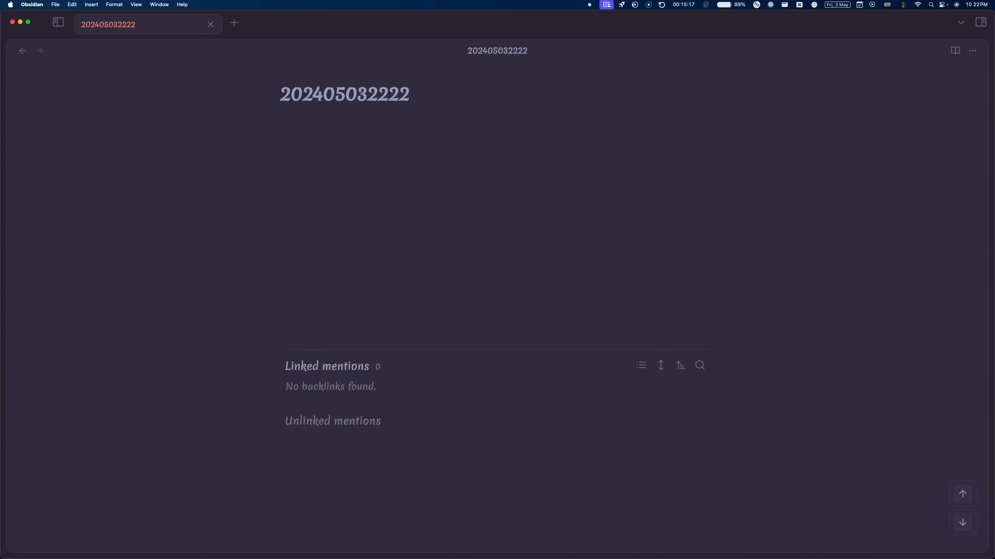
pyautogui.press('super+p')
pyautogui.write('del')
pyautogui.press('Down')
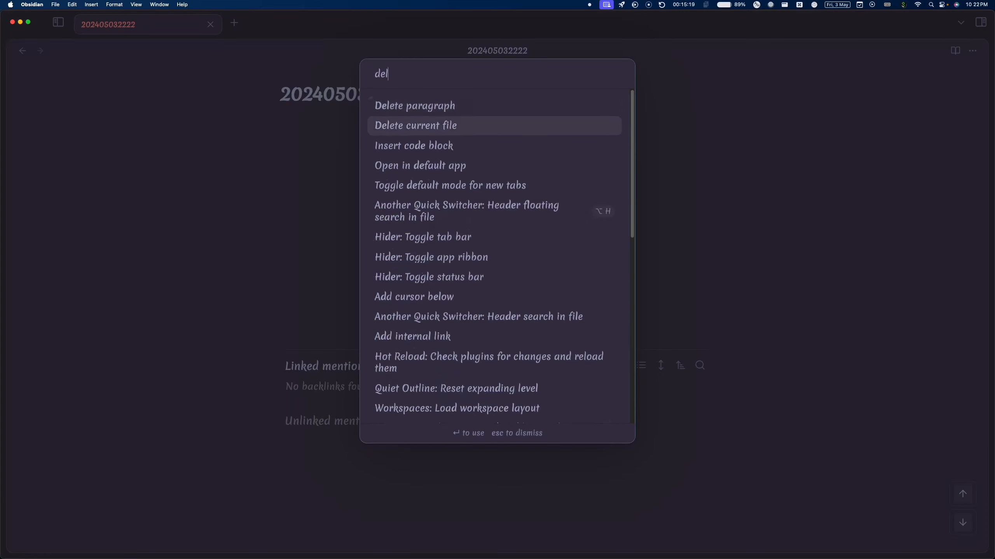
pyautogui.press('Return')
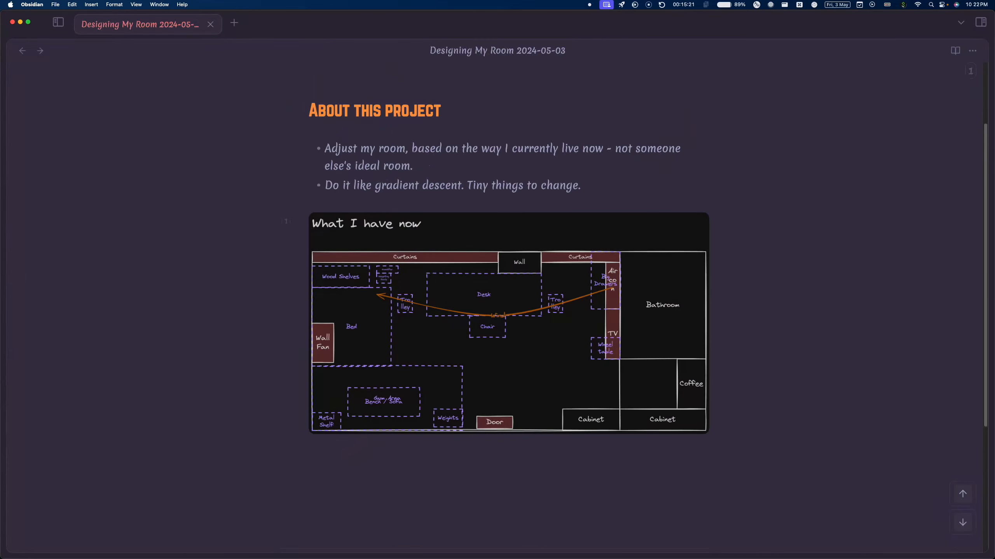
# Add a level-3 heading "What do i like" below the embedded floor plan and start a new line under it
pyautogui.write('### What do I like')
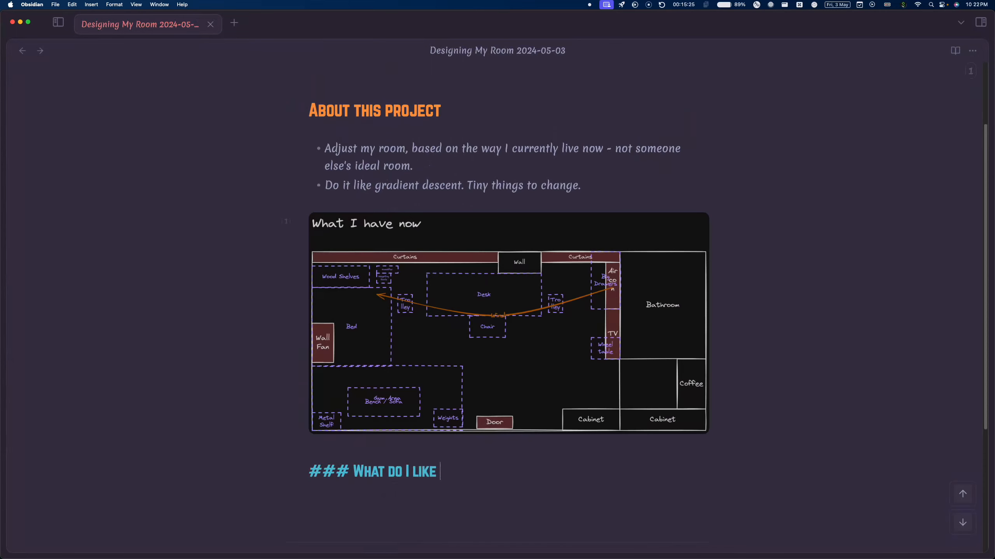
pyautogui.press('BackSpace')
pyautogui.press('BackSpace')
pyautogui.press('BackSpace')
pyautogui.press('BackSpace')
pyautogui.press('BackSpace')
pyautogui.press('BackSpace')
pyautogui.write('i like')
pyautogui.press('Return')
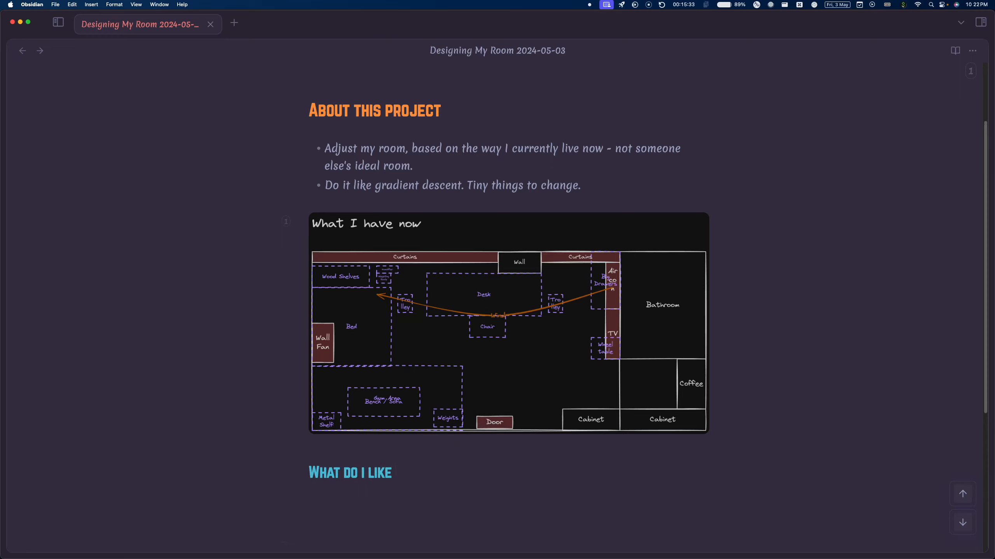
# Create a new Excalidraw drawing embedded under the "What do I like" heading, paste the copied floor plan into it, and return to the note
pyautogui.press('super+shift+e')
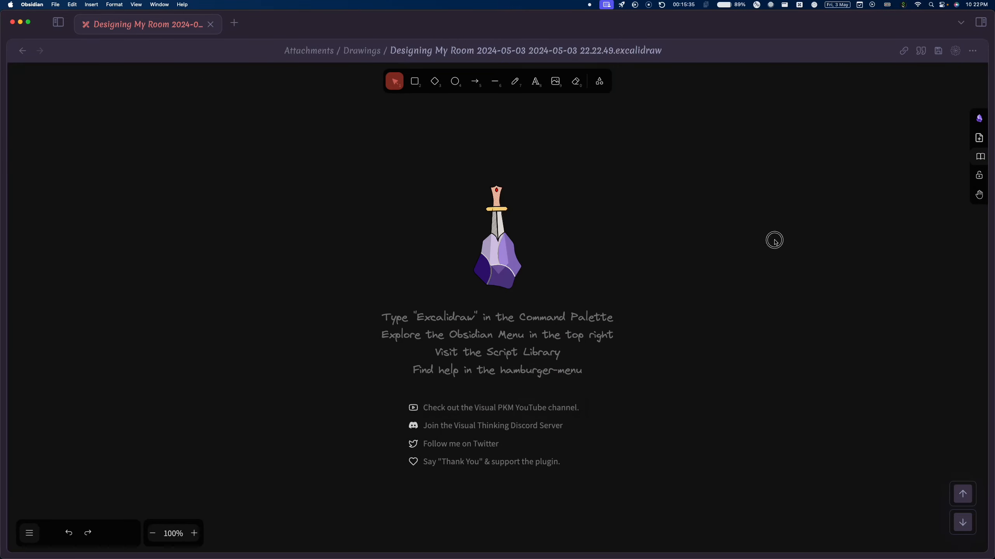
pyautogui.press('super+v')
pyautogui.press('super+alt+Left')
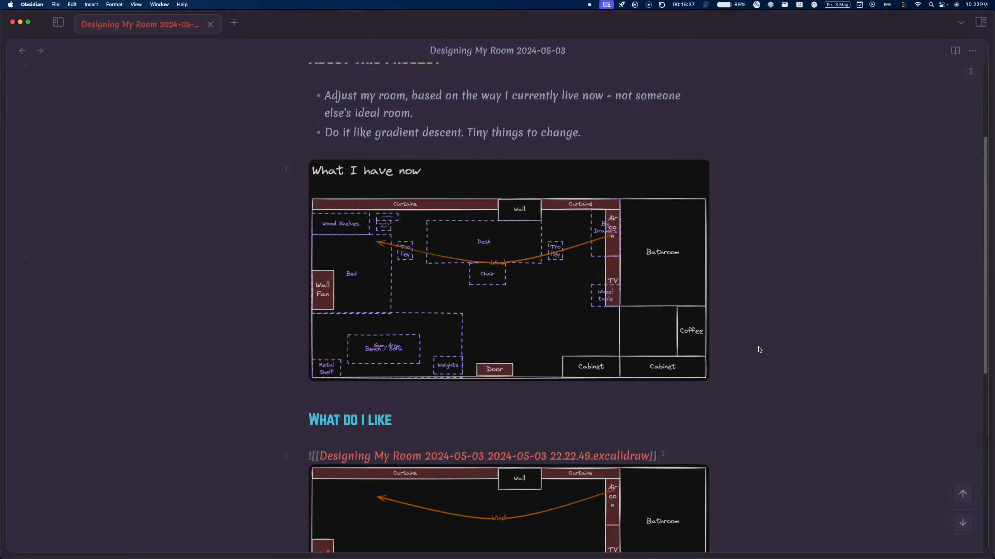
# Insert a run of blank lines below the "What do I like" heading and add a level-two "Reference" heading above the newly embedded drawing
pyautogui.click(535, 389)
pyautogui.click(517, 418)
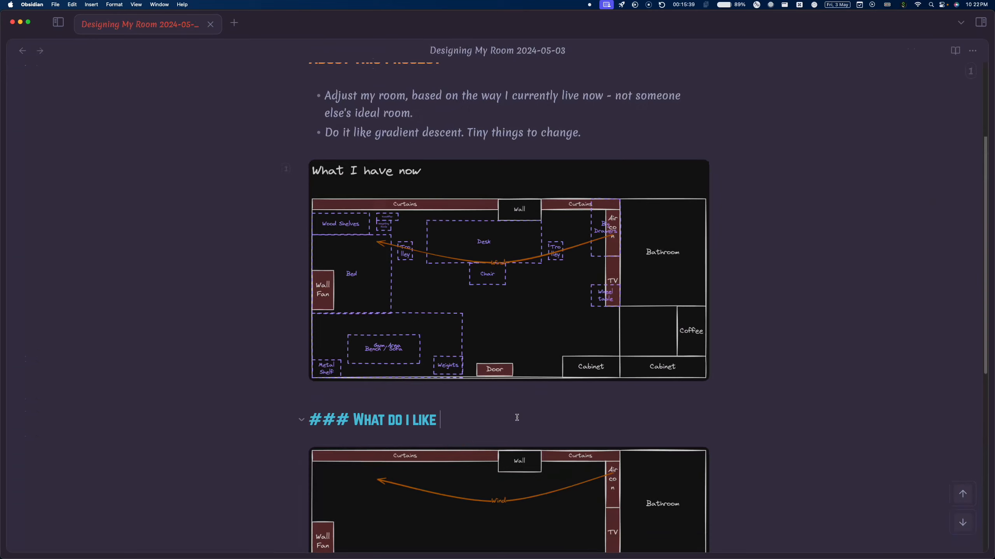
pyautogui.press('Return')
pyautogui.press('Return')
pyautogui.press('Return')
pyautogui.press('Return')
pyautogui.press('Return')
pyautogui.press('Return')
pyautogui.press('Return')
pyautogui.press('Return')
pyautogui.press('Return')
pyautogui.press('Return')
pyautogui.press('Return')
pyautogui.press('Return')
pyautogui.press('Return')
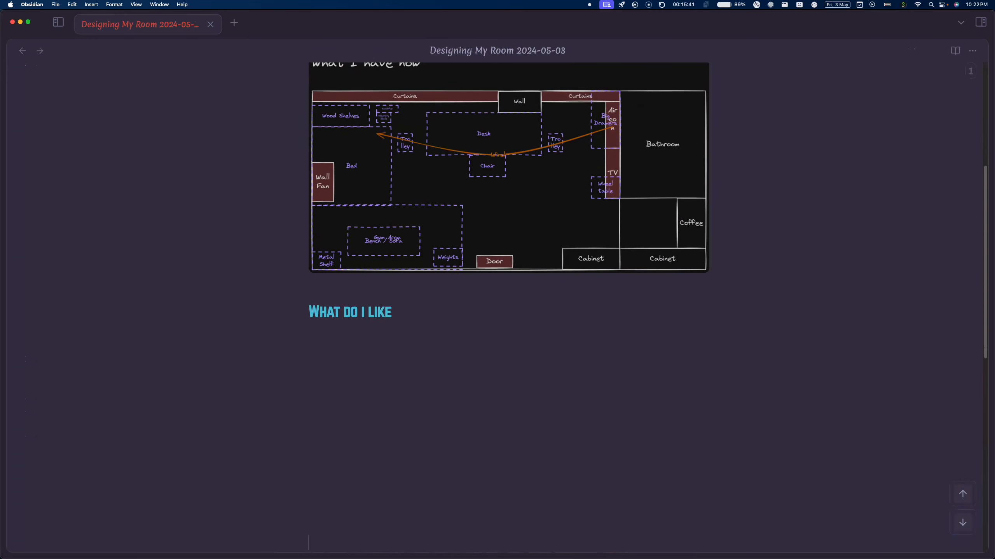
pyautogui.write('## Reference')
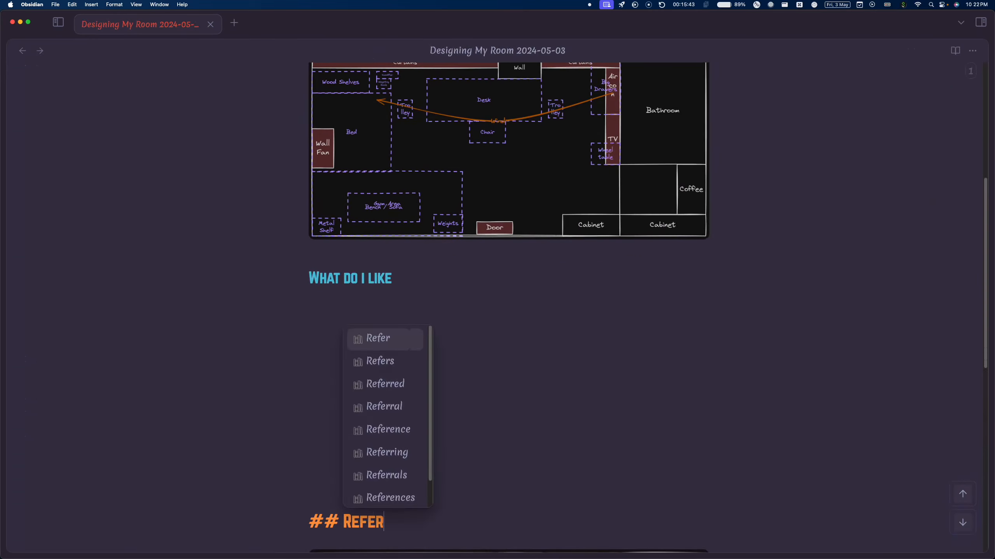
# Add a level-three heading "What do I not like" below the "What do I like" heading
pyautogui.click(482, 339)
pyautogui.scroll(4, 470, 321)
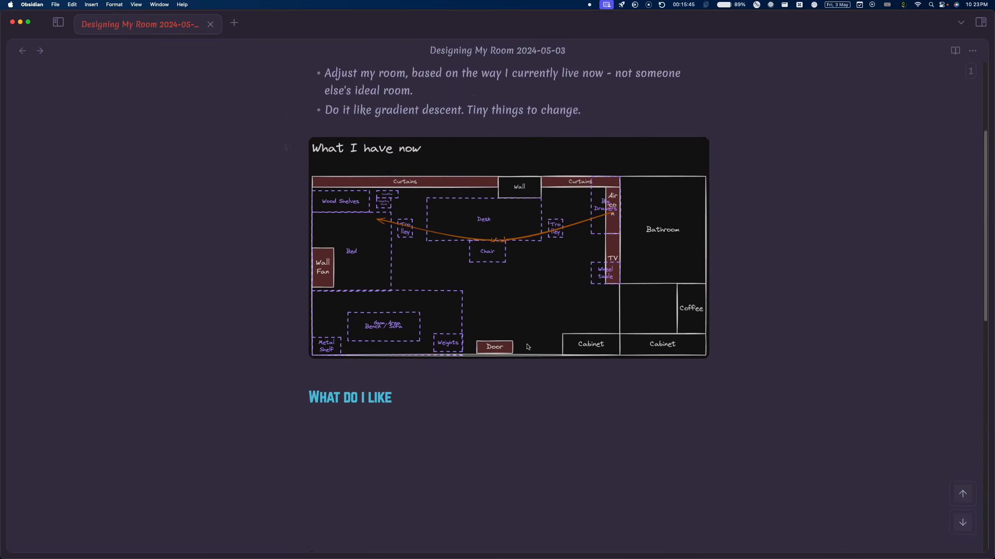
pyautogui.click(416, 425)
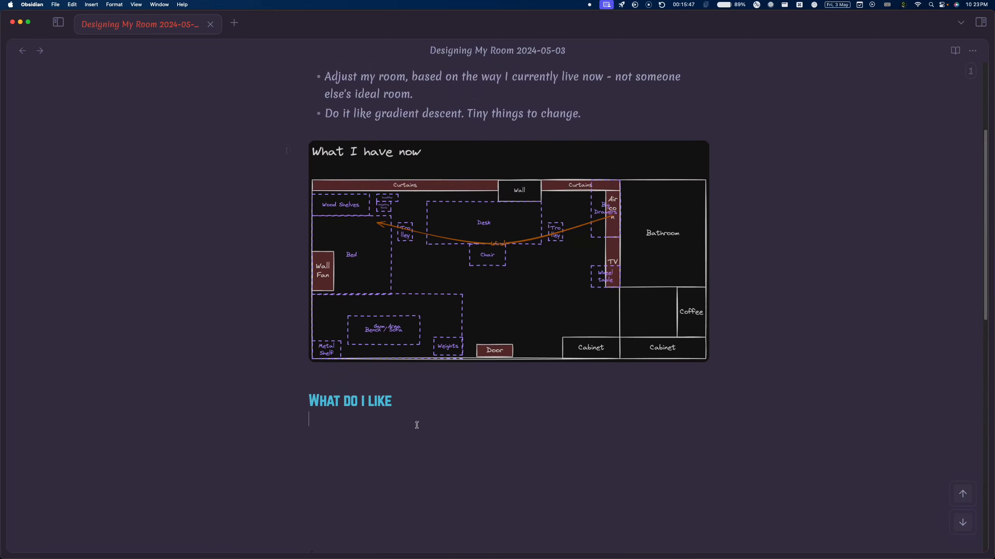
pyautogui.write('### What do I')
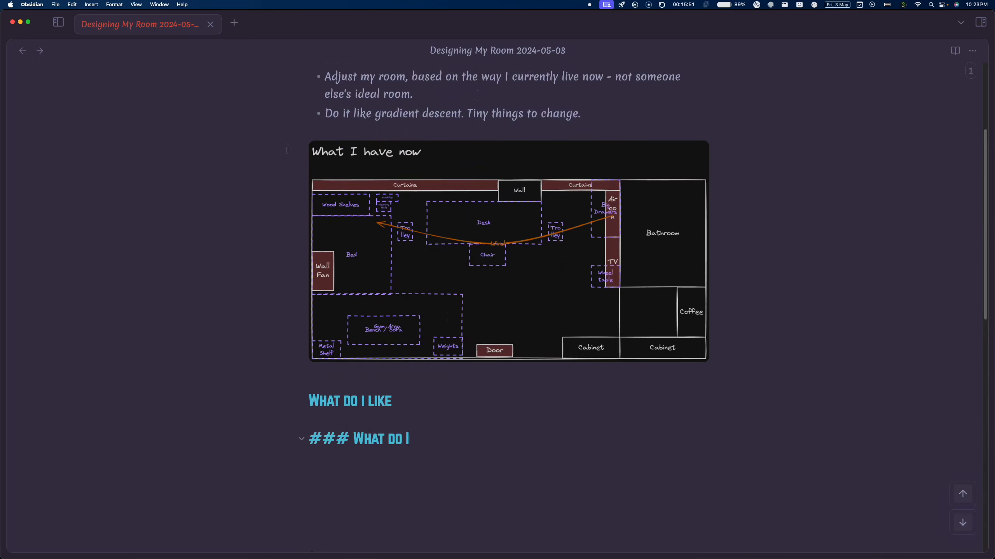
pyautogui.write(' not like')
pyautogui.press('Return')
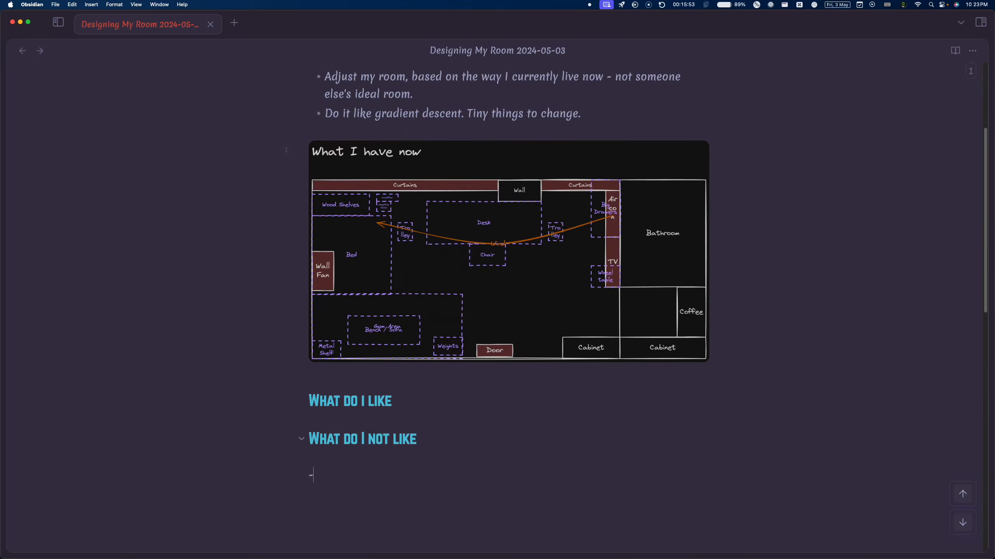
# Add the bullet "I don't really use the gym area at all" under "What do I not like"
pyautogui.write("- I don't")
pyautogui.write('real')
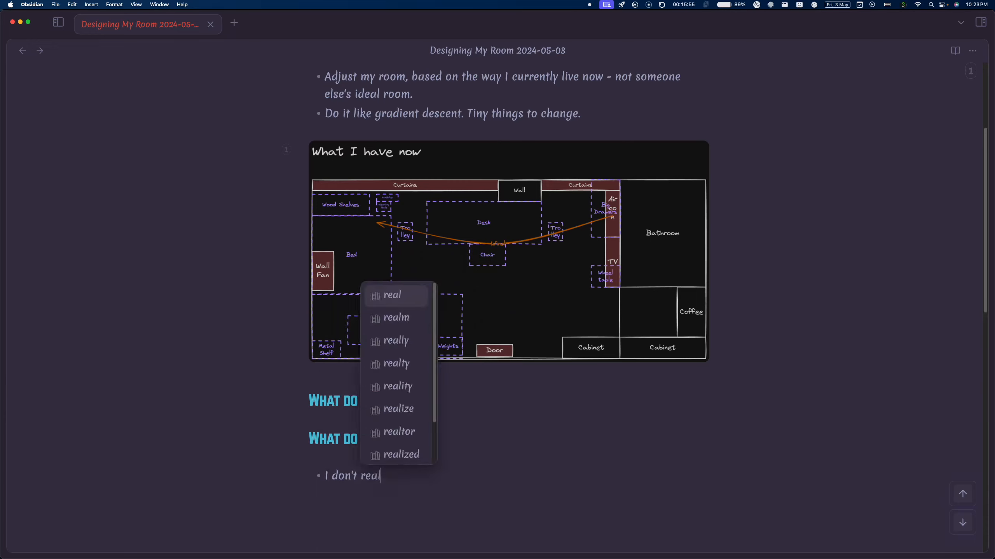
pyautogui.write('ly use the gym area at all')
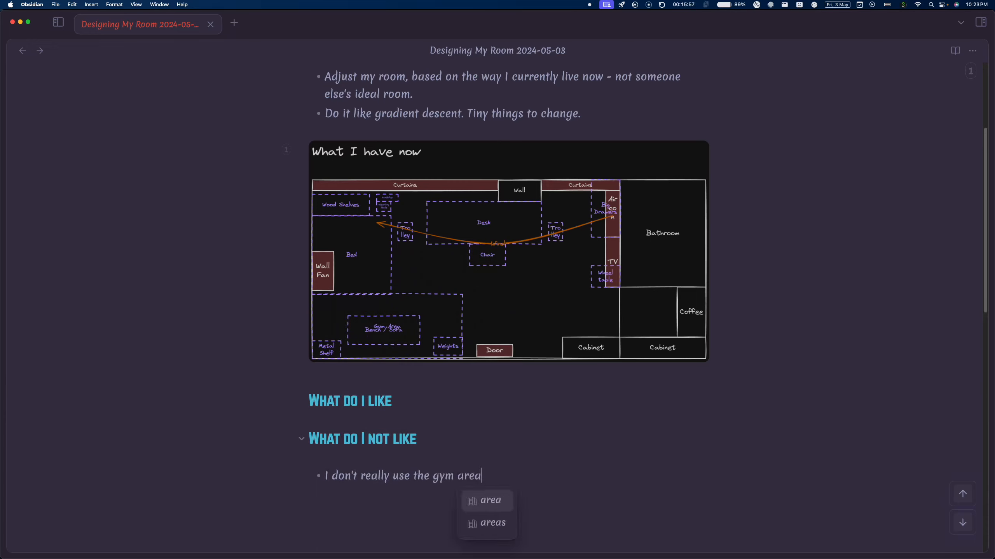
# Add the bullet "Wind from aircon goes to desk + bed" under the "What do I like" heading
pyautogui.click(432, 411)
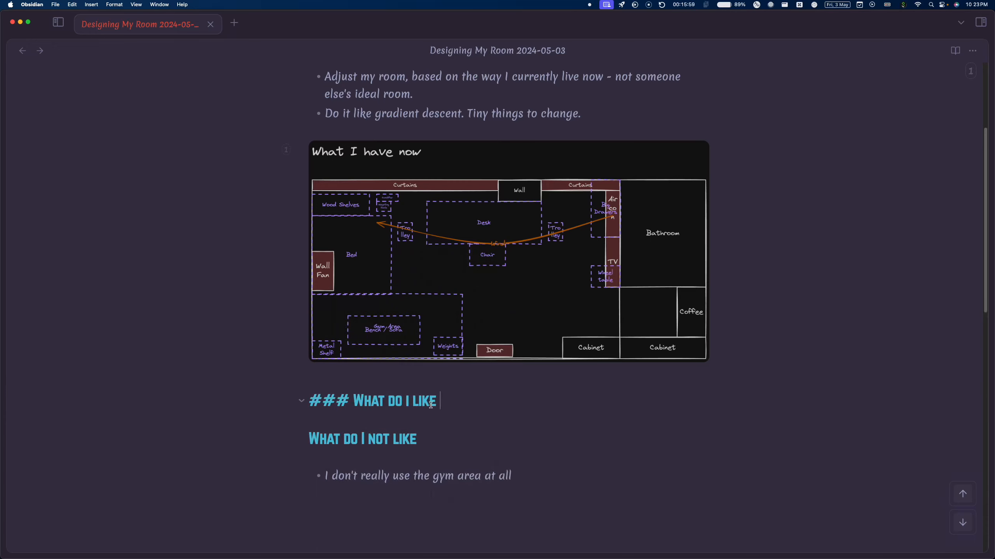
pyautogui.press('Return')
pyautogui.write('- Wind ')
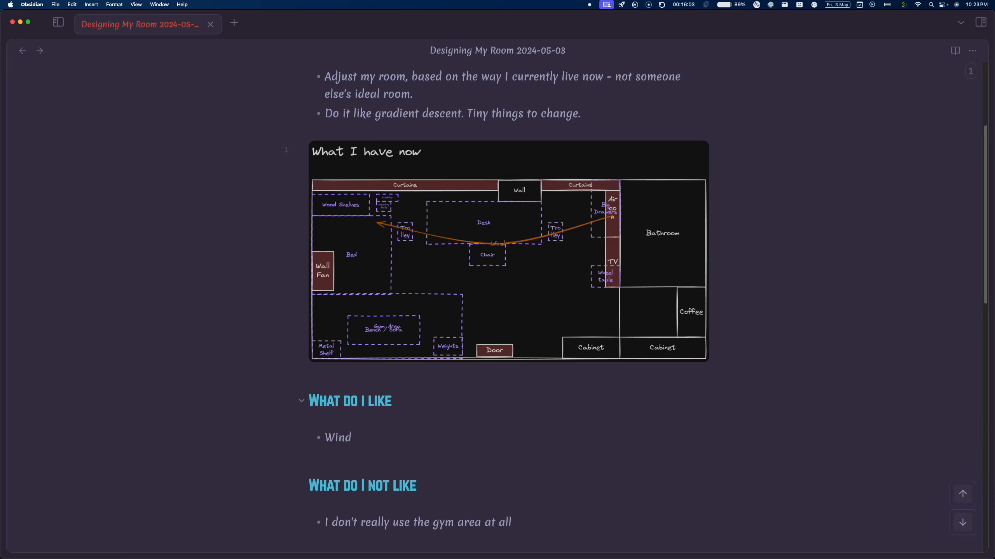
pyautogui.write('from aircon')
pyautogui.press('BackSpace')
pyautogui.press('BackSpace')
pyautogui.write('con goes to ')
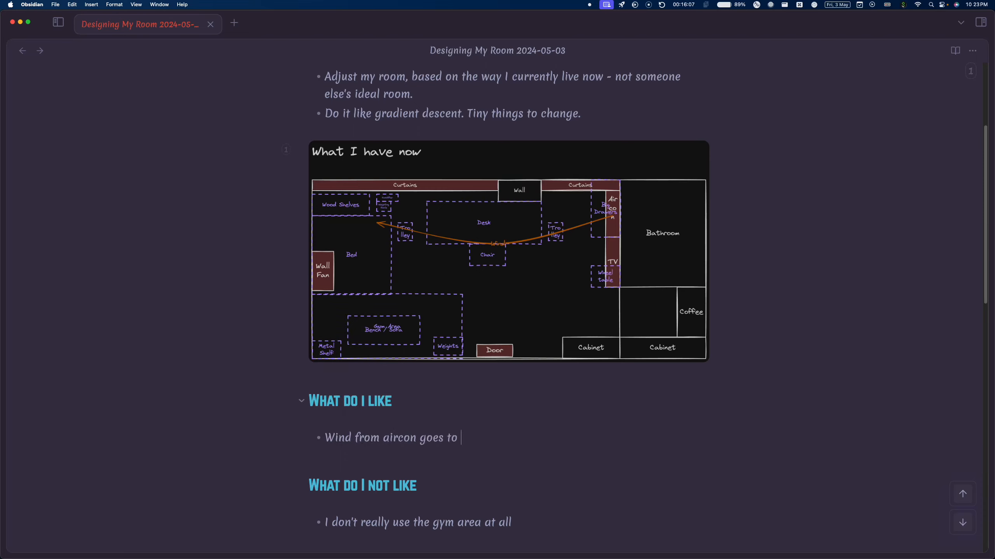
pyautogui.write('bed')
pyautogui.press('BackSpace')
pyautogui.press('BackSpace')
pyautogui.press('BackSpace')
pyautogui.press('BackSpace')
pyautogui.write('desk + bed')
pyautogui.press('Return')
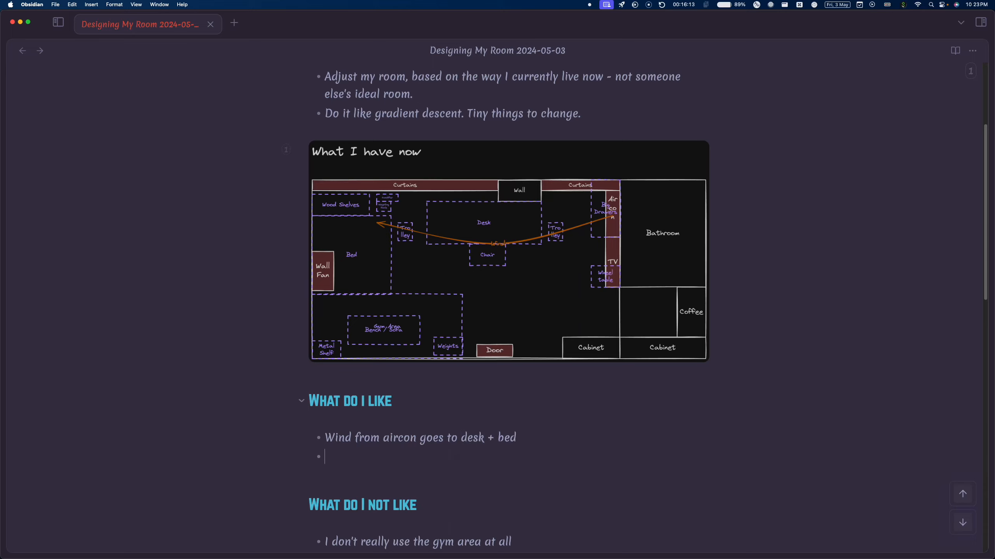
# Append "(not too hot)" to the end of the aircon wind bullet, leaving no empty bullet below it
pyautogui.press('BackSpace')
pyautogui.press('BackSpace')
pyautogui.write('(')
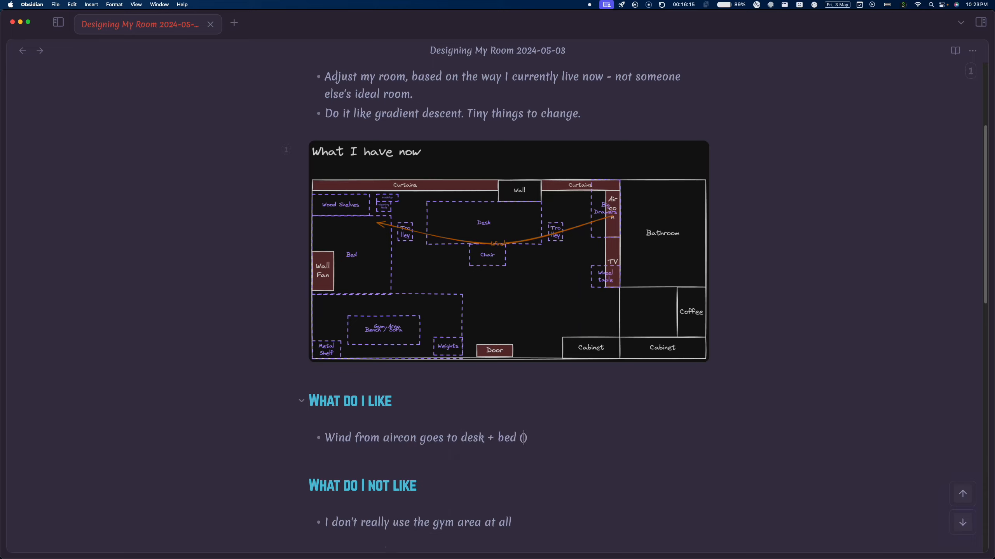
pyautogui.write('not too hot')
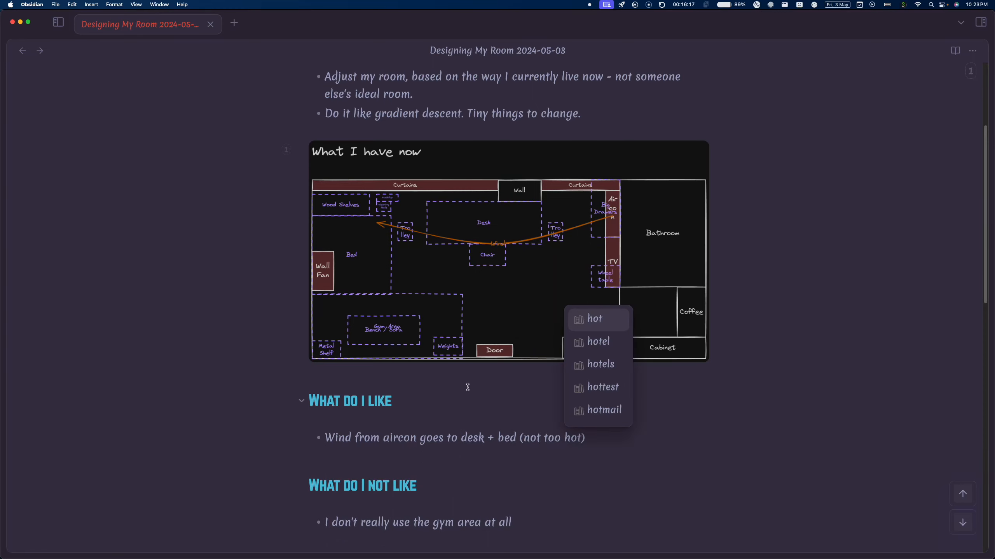
# Start a second bullet under "What do I not like" reading "I spend most of my time at the desk and it can get really"
pyautogui.click(479, 490)
pyautogui.scroll(-2, 479, 490)
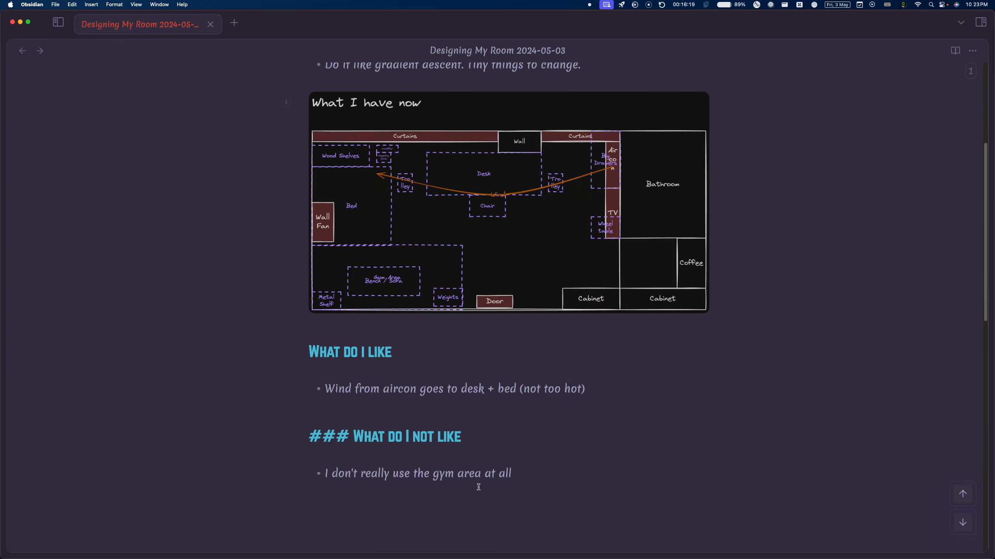
pyautogui.click(547, 473)
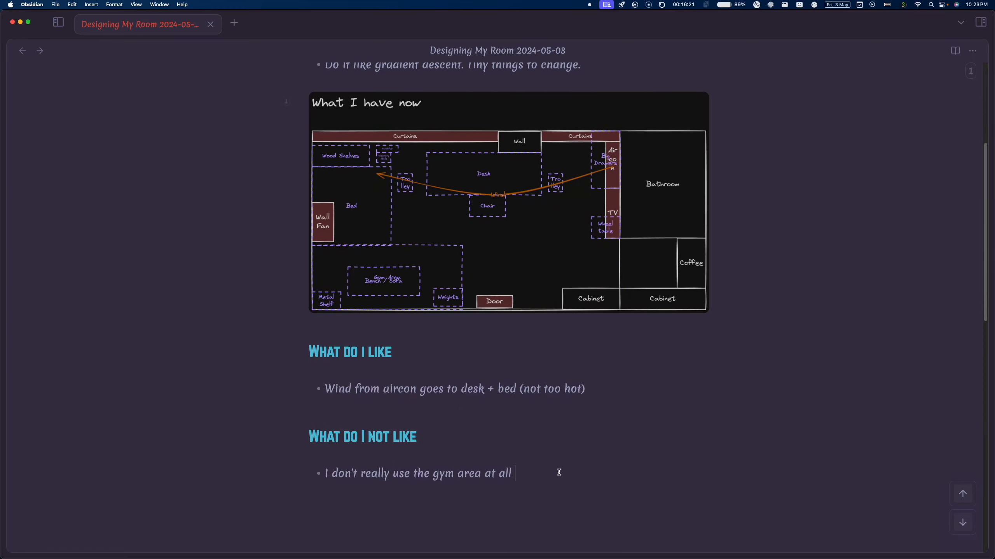
pyautogui.write('I spen')
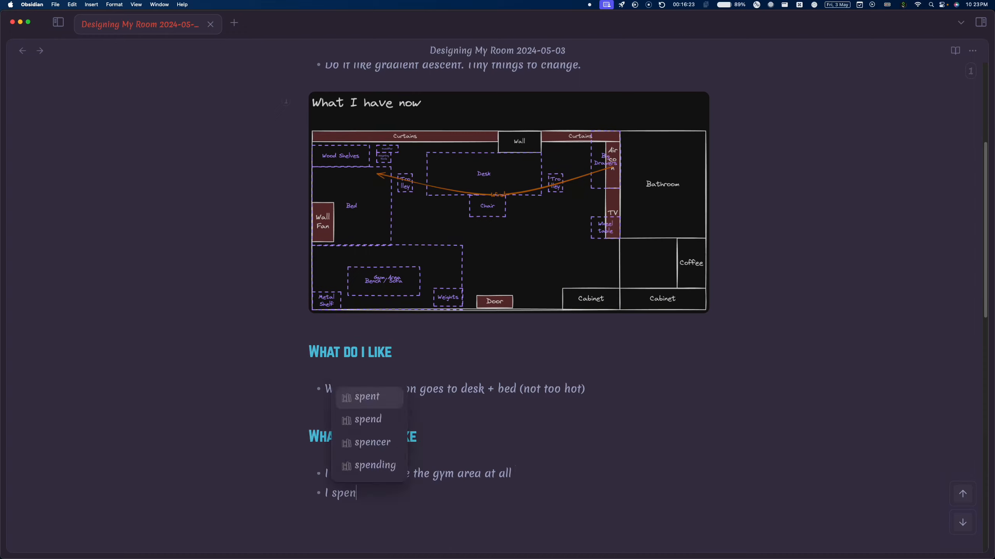
pyautogui.write('d most of my ')
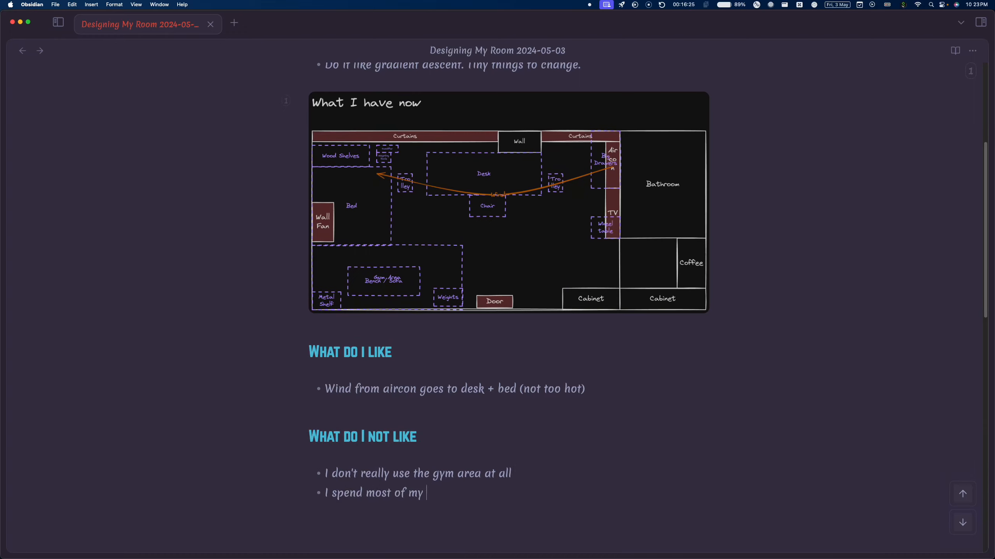
pyautogui.write('time at the desk and')
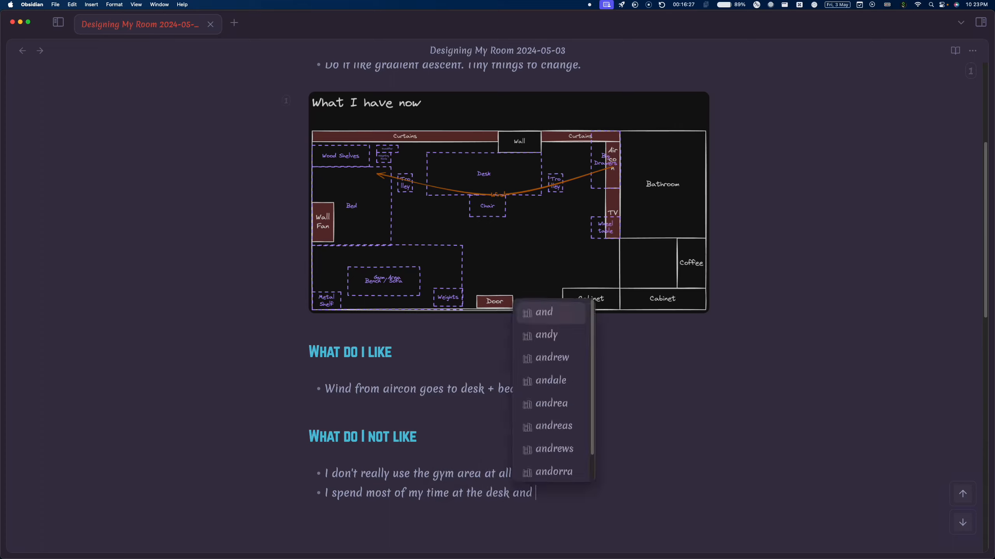
pyautogui.write('it is')
pyautogui.press('BackSpace')
pyautogui.press('BackSpace')
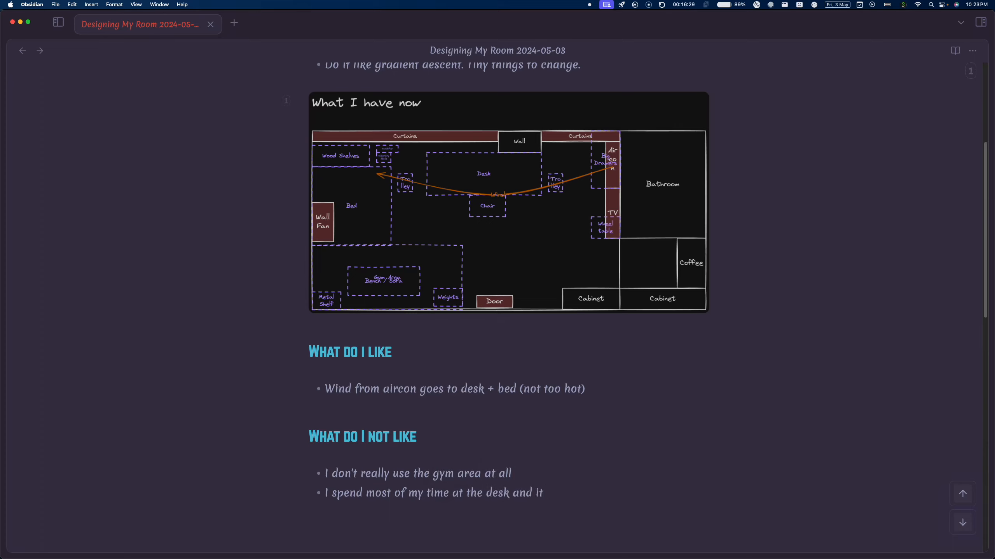
pyautogui.write('can get rae')
pyautogui.press('BackSpace')
pyautogui.write('ell')
pyautogui.press('BackSpace')
pyautogui.press('BackSpace')
pyautogui.press('BackSpace')
pyautogui.write('e')
pyautogui.press('Return')
# Complete the desk bullet with the words "dull staring at closed curtains when sun down"
pyautogui.write('dull startin a')
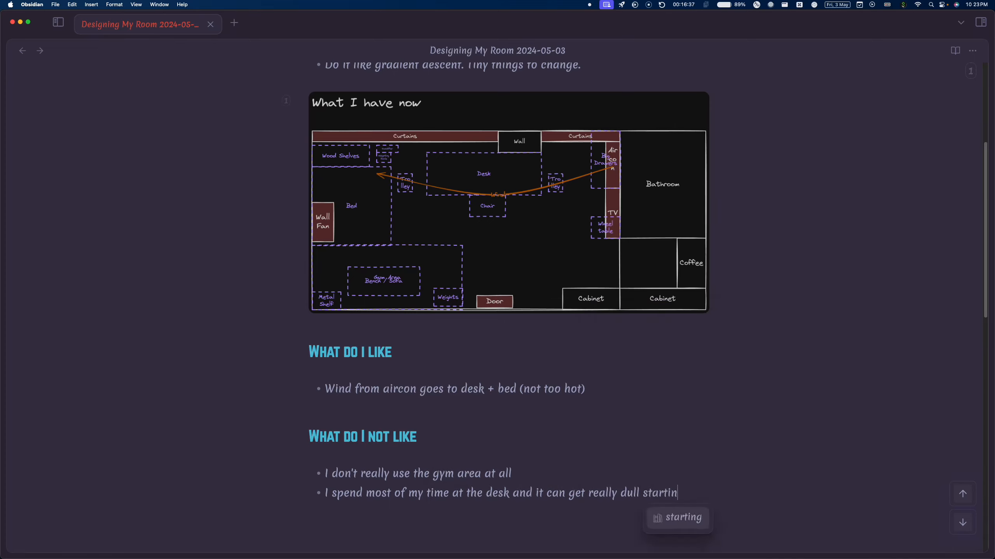
pyautogui.press('BackSpace')
pyautogui.press('BackSpace')
pyautogui.press('BackSpace')
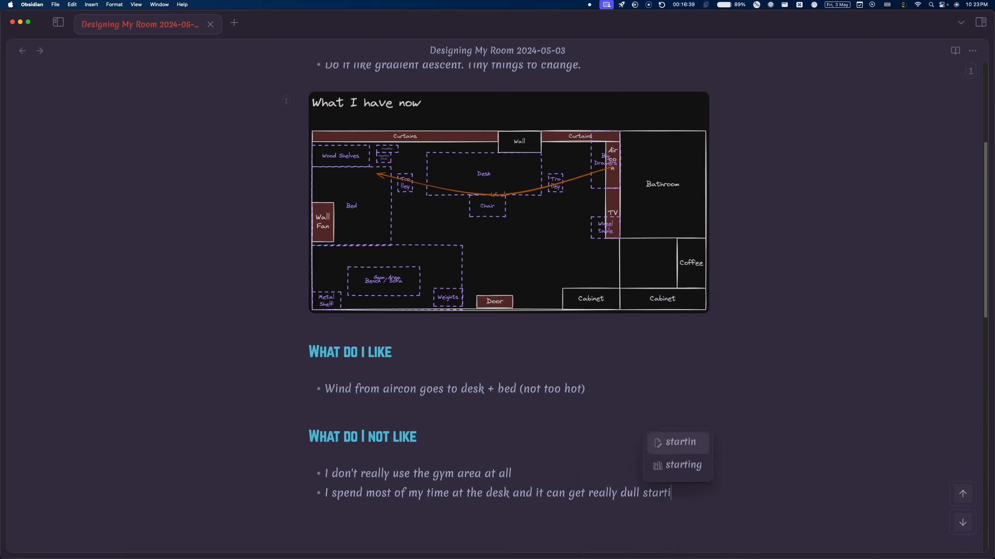
pyautogui.write('ing')
pyautogui.press('BackSpace')
pyautogui.press('BackSpace')
pyautogui.press('BackSpace')
pyautogui.press('BackSpace')
pyautogui.press('BackSpace')
pyautogui.press('BackSpace')
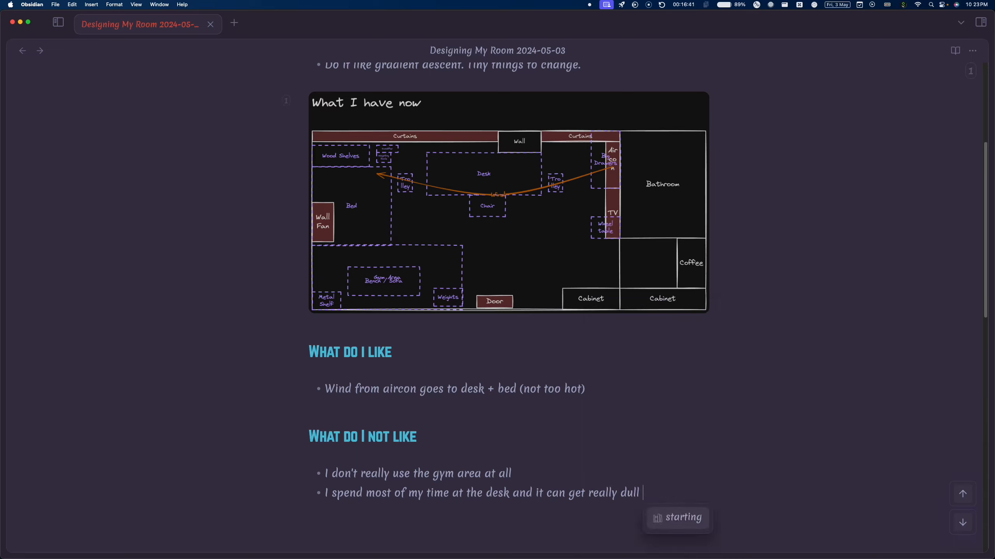
pyautogui.write('aring at ')
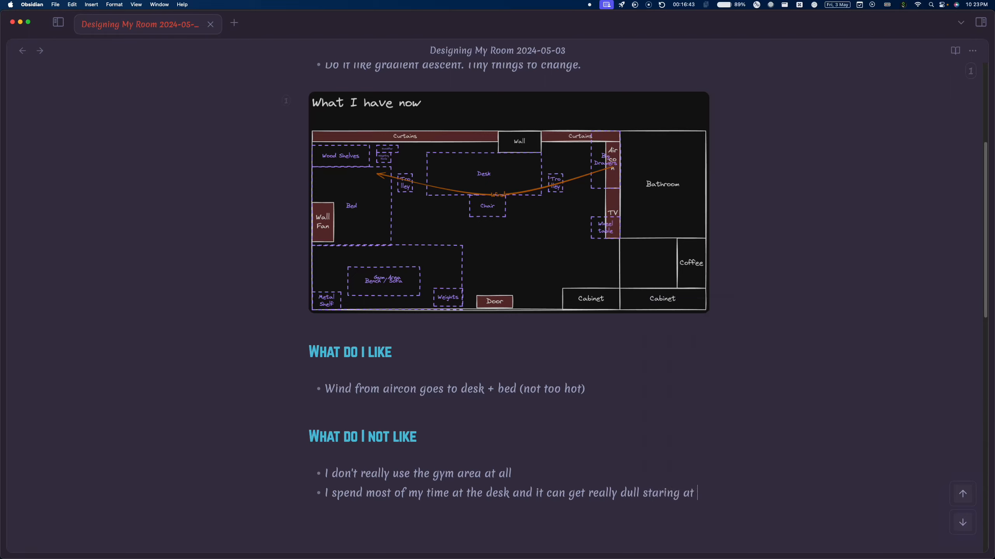
pyautogui.write('closed cur')
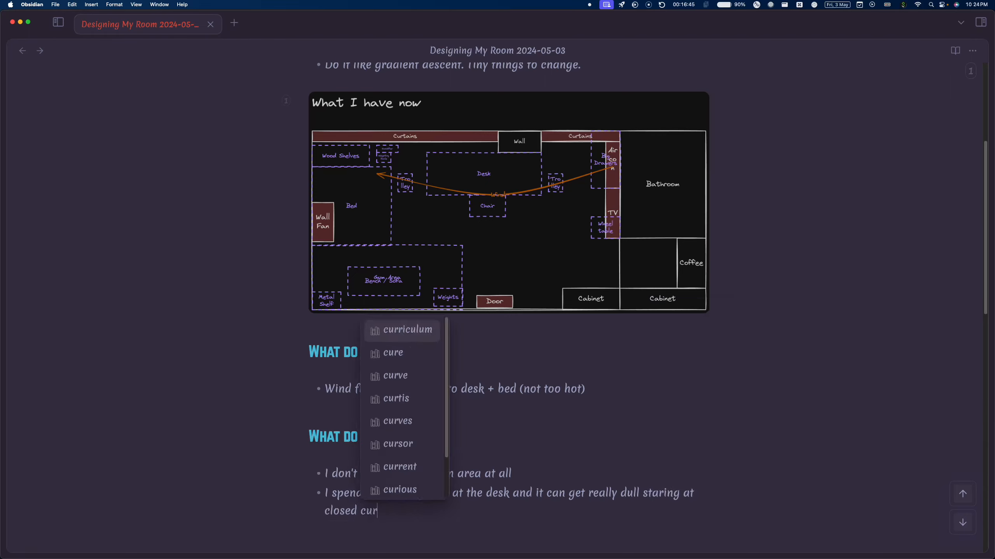
pyautogui.write('tains when sun down')
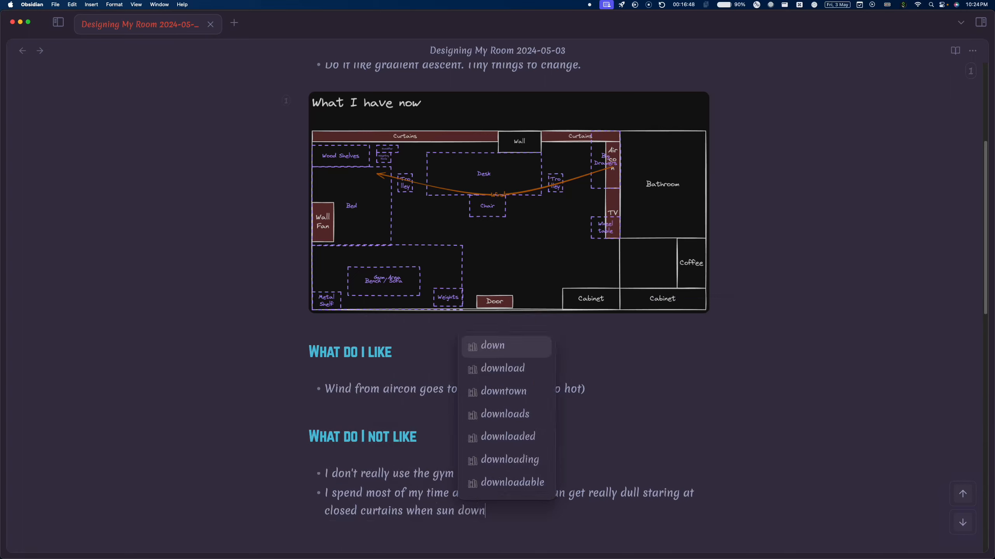
# Add the bullet "Wind from aircon hitting my face when working is not always best, further fan may be better" under "What do I not like"
pyautogui.press('Return')
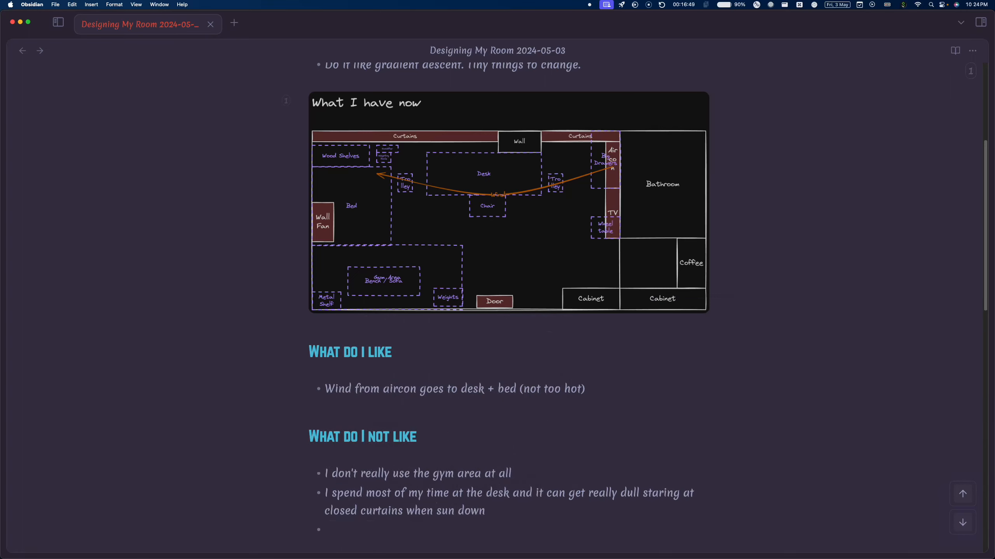
pyautogui.write('Wind from ai')
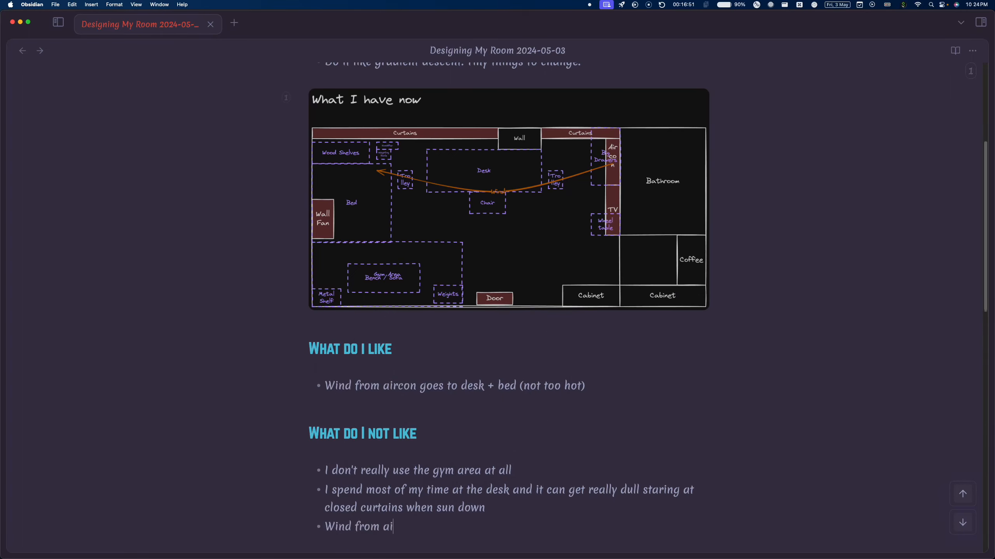
pyautogui.write('rson')
pyautogui.press('BackSpace')
pyautogui.press('BackSpace')
pyautogui.press('BackSpace')
pyautogui.write('con hit')
pyautogui.press('Down')
pyautogui.press('Down')
pyautogui.press('Down')
pyautogui.press('Return')
pyautogui.write('my face whe')
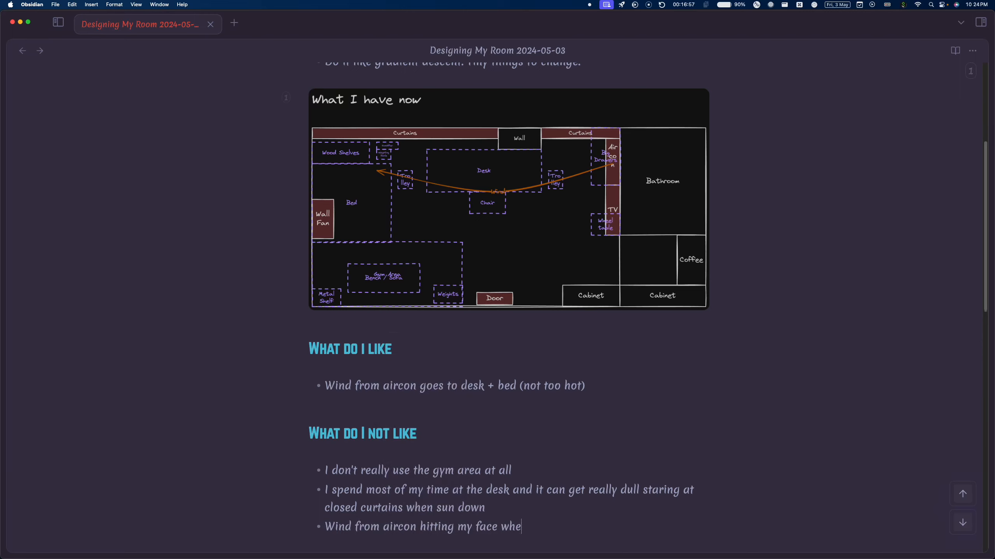
pyautogui.write('n working is not al')
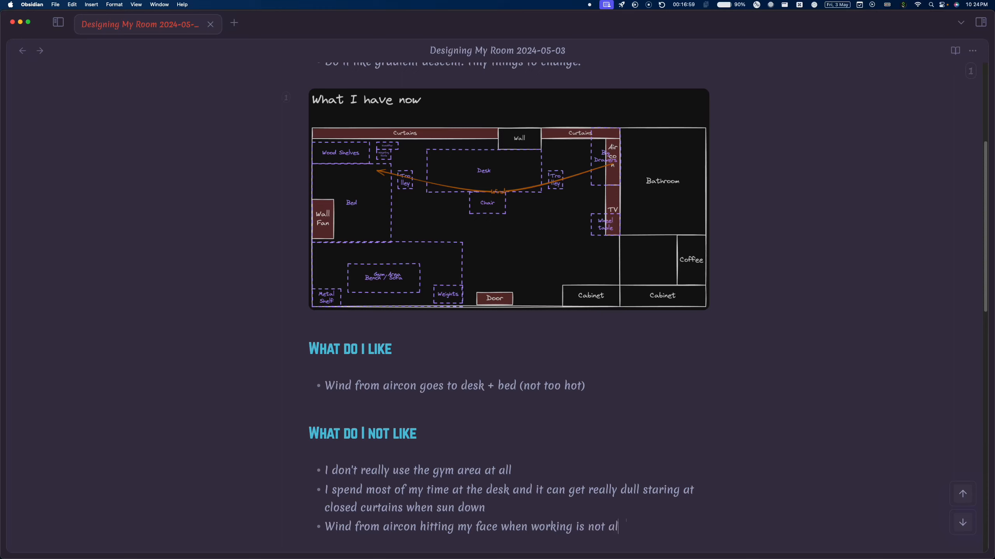
pyautogui.write('ways best, fan may be better')
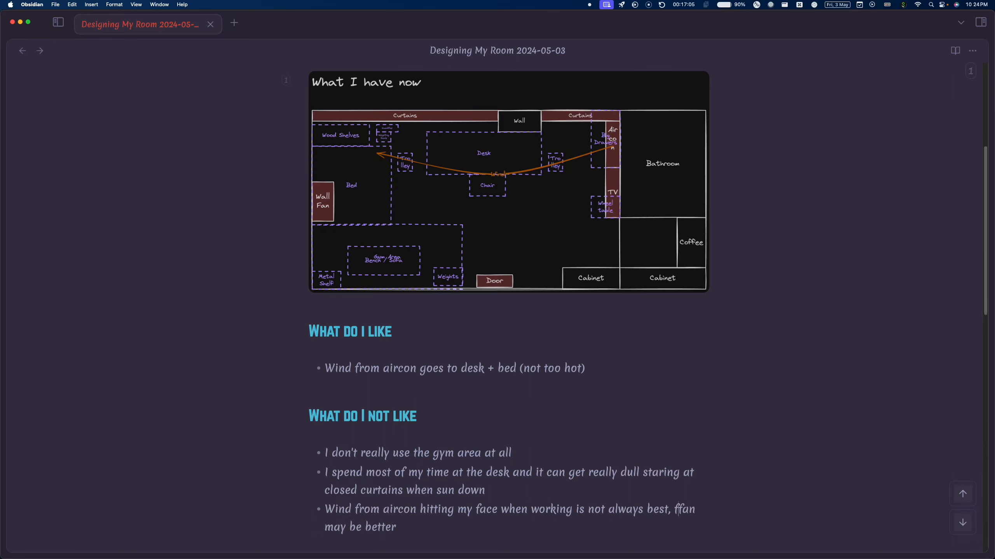
pyautogui.write('further')
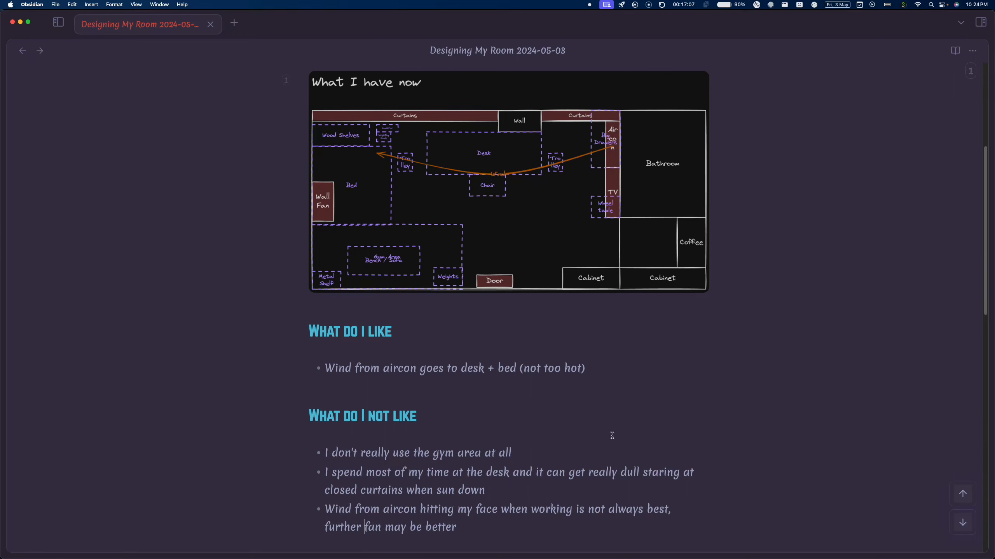
# Add a level-three heading "Possible Changes" below the dislikes list with a first bullet reading "Move desk."
pyautogui.scroll(-1, 626, 463)
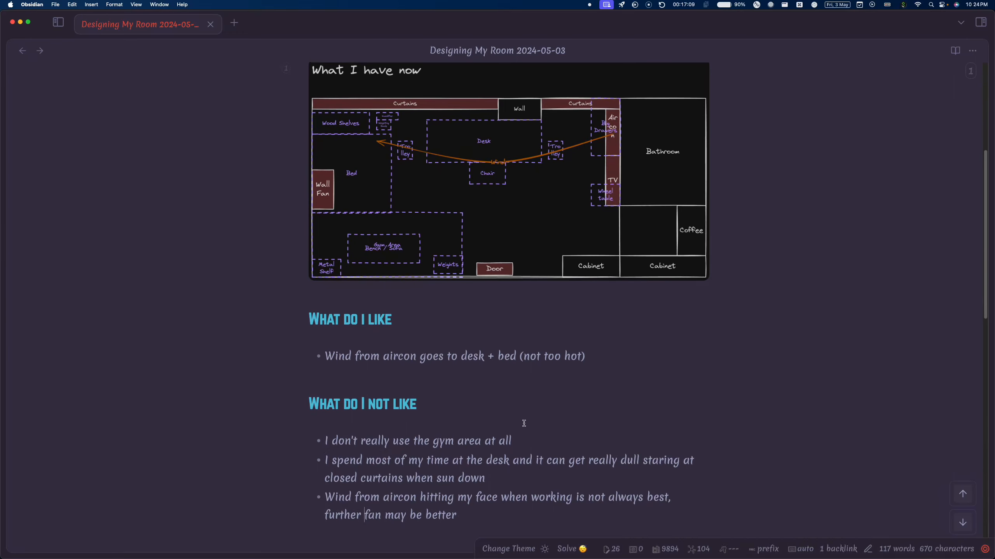
pyautogui.scroll(-1, 563, 319)
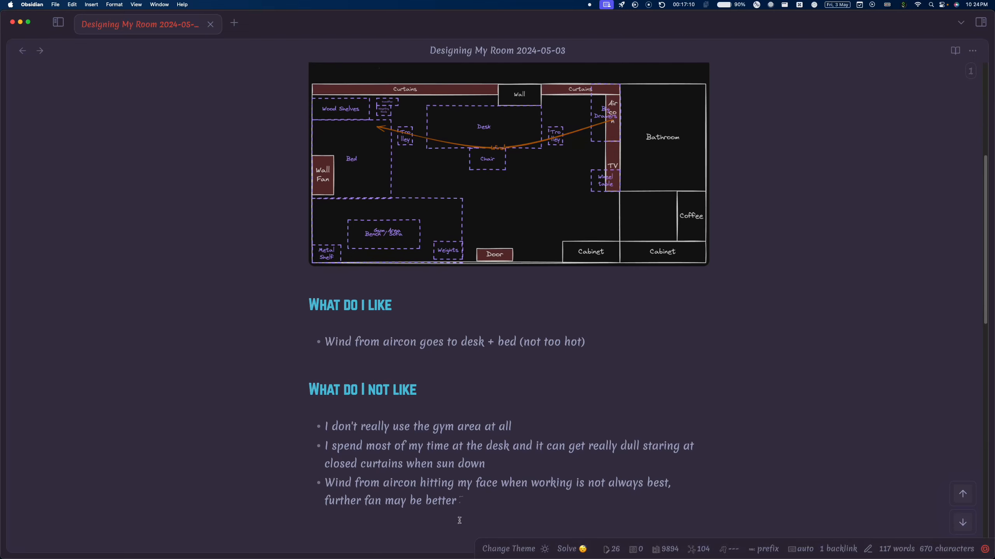
pyautogui.click(478, 508)
pyautogui.press('Return')
pyautogui.press('Return')
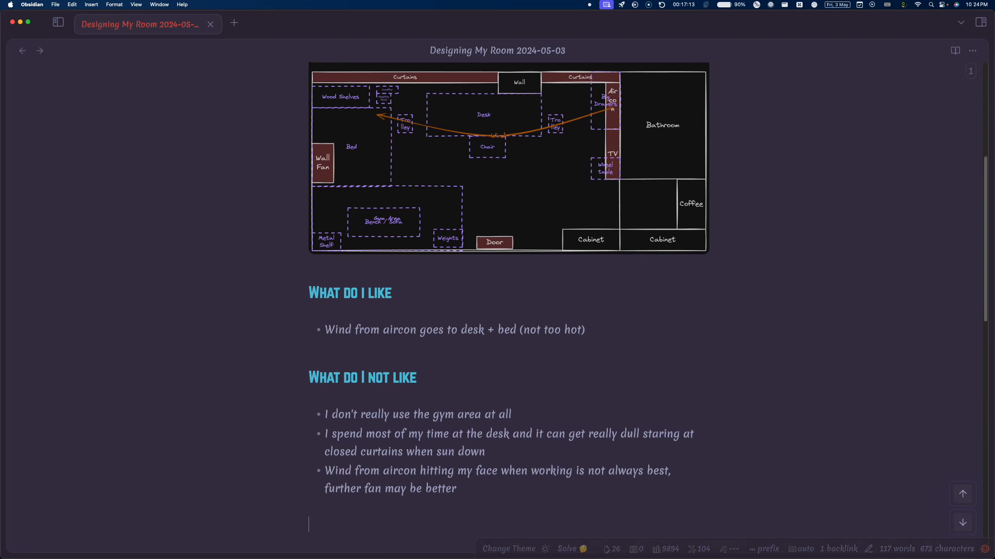
pyautogui.write('### Possible')
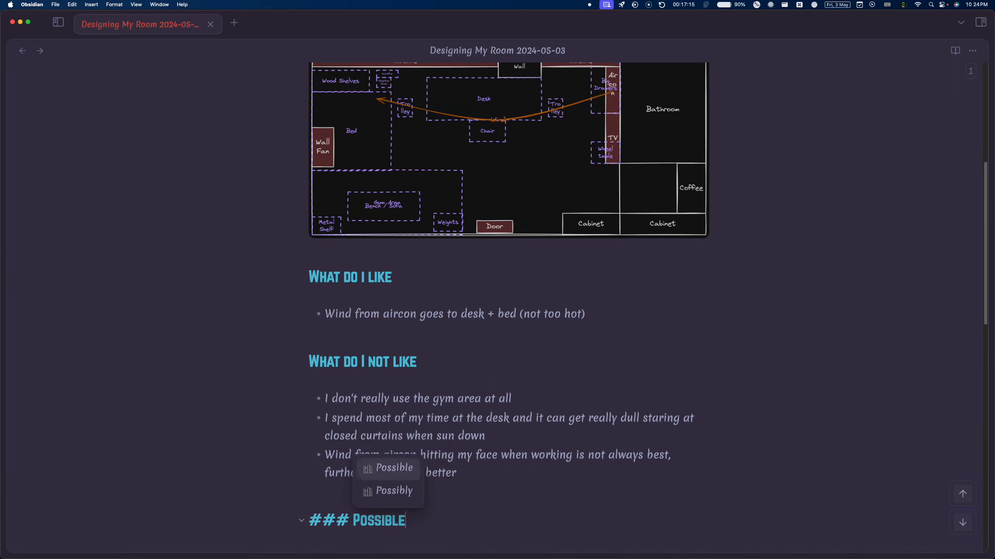
pyautogui.write(' Changes')
pyautogui.press('Return')
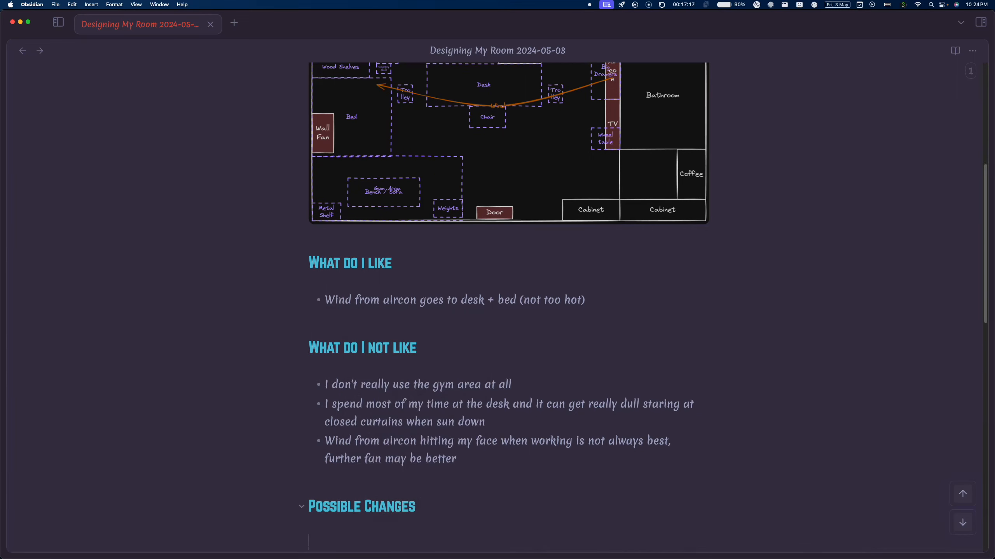
pyautogui.write('- ')
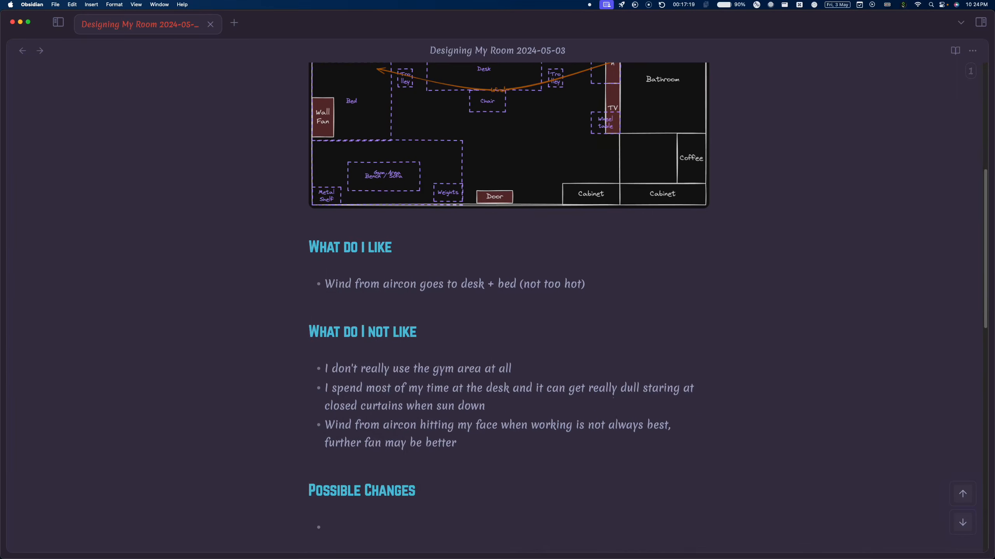
pyautogui.write('Move desk.')
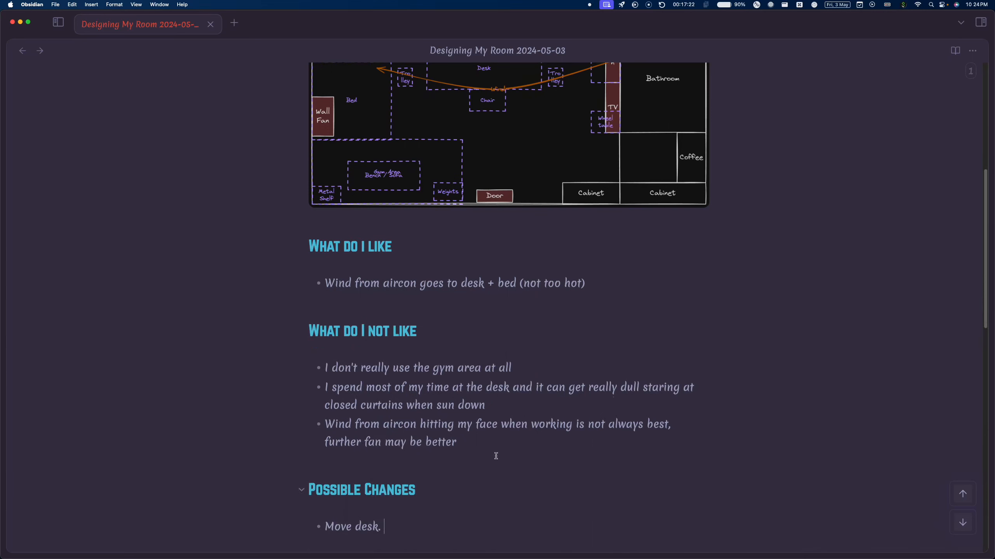
# Open the note's embedded floor plan drawing in its own tab
pyautogui.scroll(5, 496, 456)
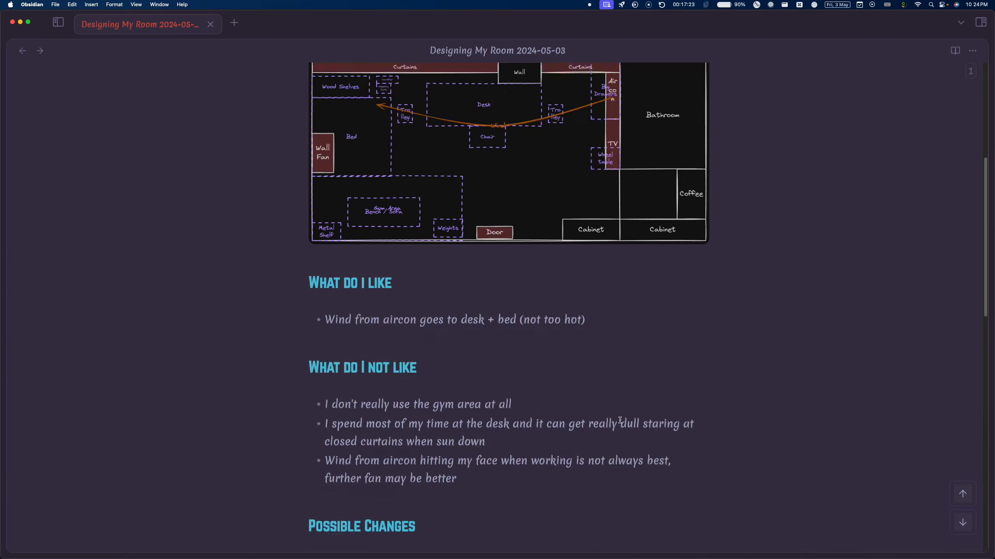
pyautogui.click(524, 133)
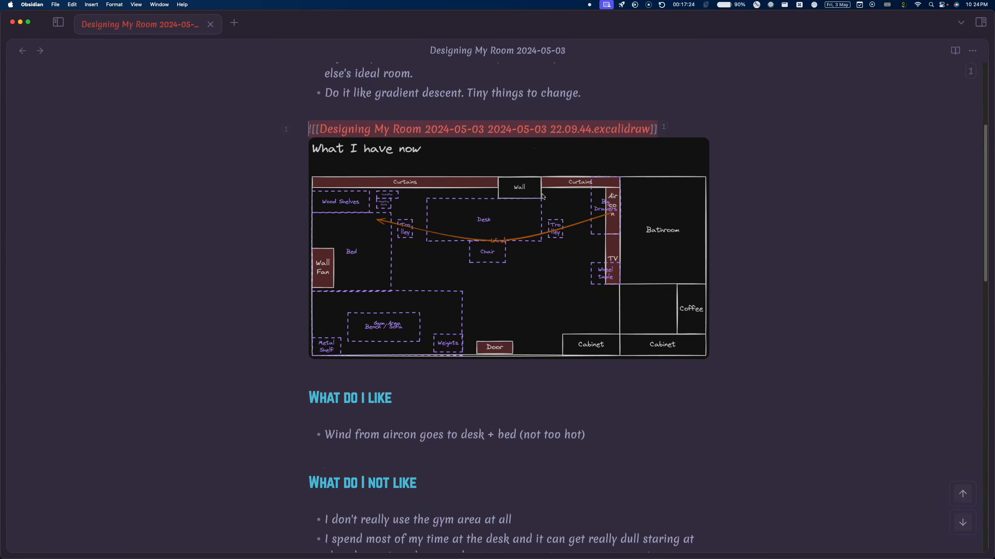
pyautogui.keyDown('super'); pyautogui.click(626, 129); pyautogui.keyUp('super')
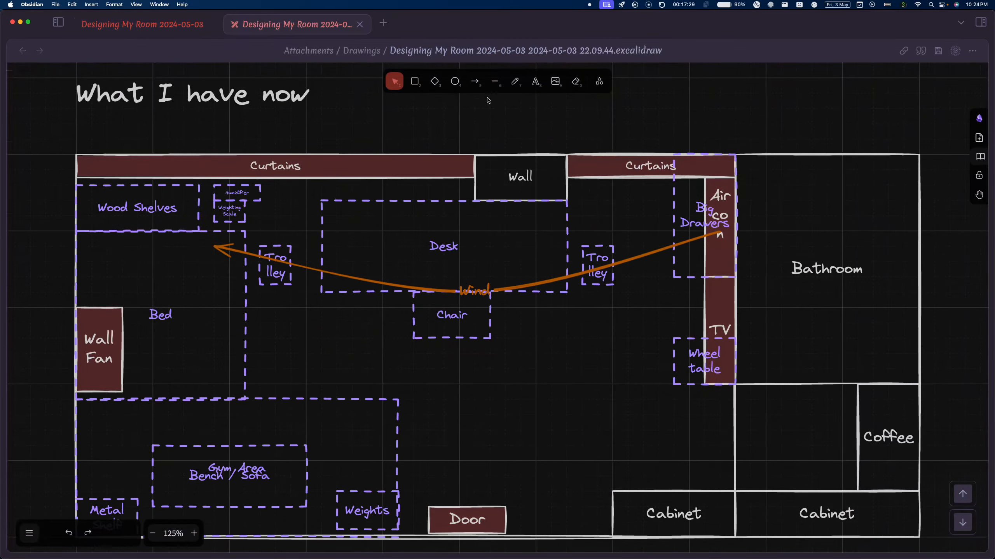
# Draw a small circle on the long curtain strip next to the Wall box and fill it with solid orange f08c00
pyautogui.click(454, 81)
pyautogui.moveTo(439, 153)
pyautogui.mouseDown()
pyautogui.moveTo(444, 169)
pyautogui.moveTo(467, 176)
pyautogui.moveTo(453, 166)
pyautogui.mouseUp()
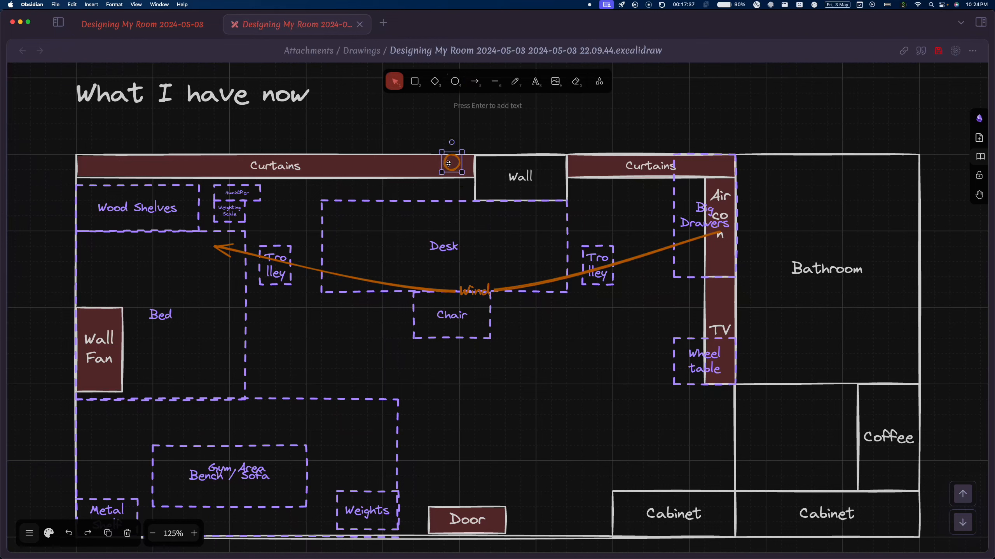
pyautogui.click(49, 533)
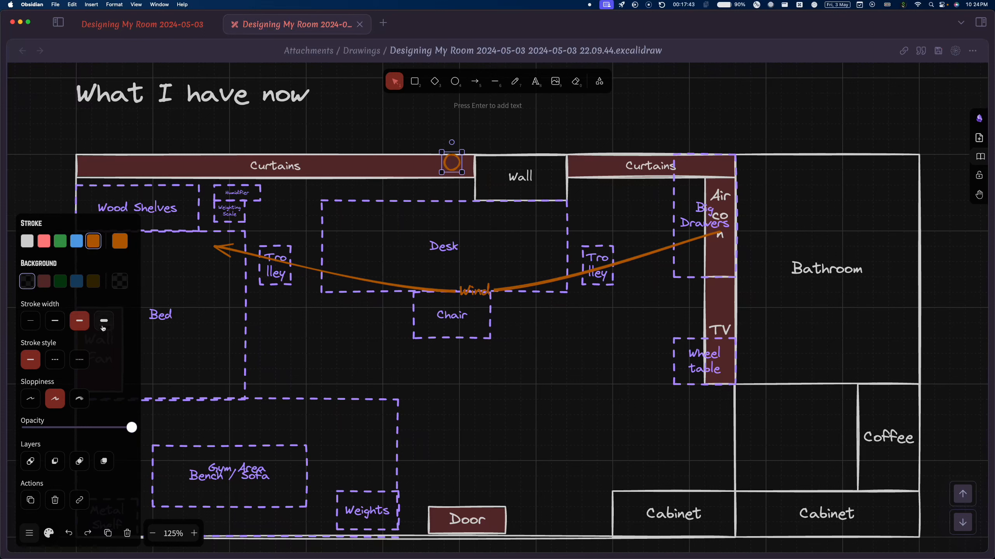
pyautogui.click(93, 285)
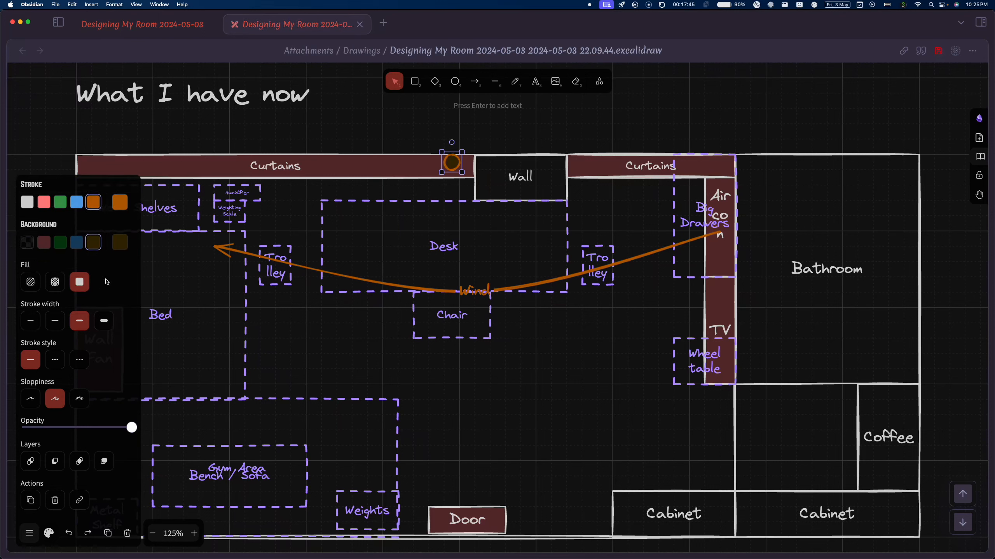
pyautogui.click(77, 243)
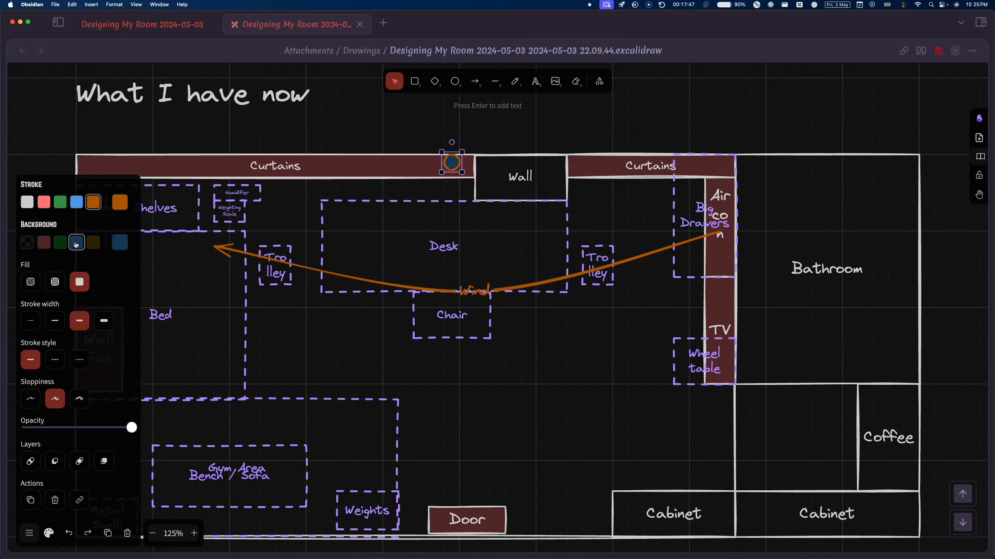
pyautogui.click(66, 244)
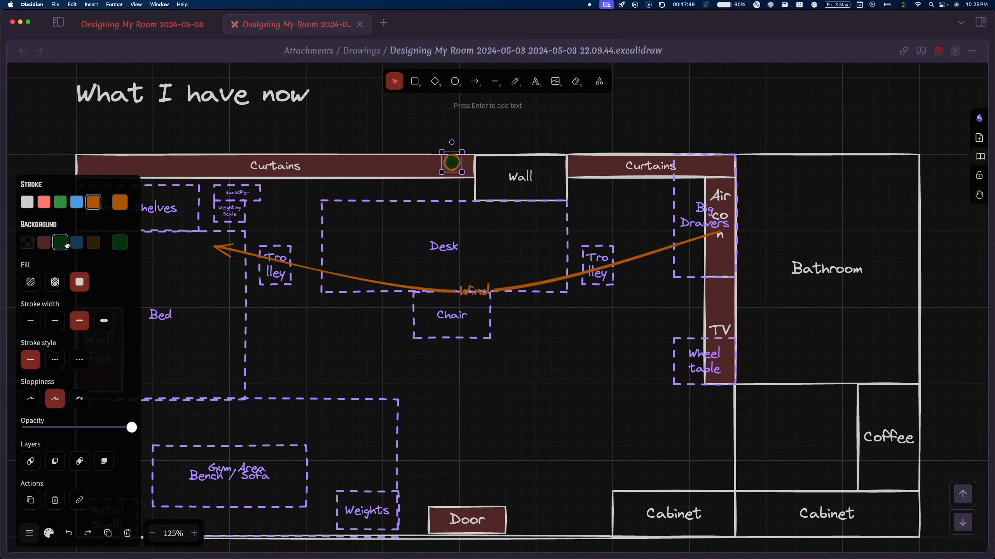
pyautogui.click(93, 242)
pyautogui.click(120, 242)
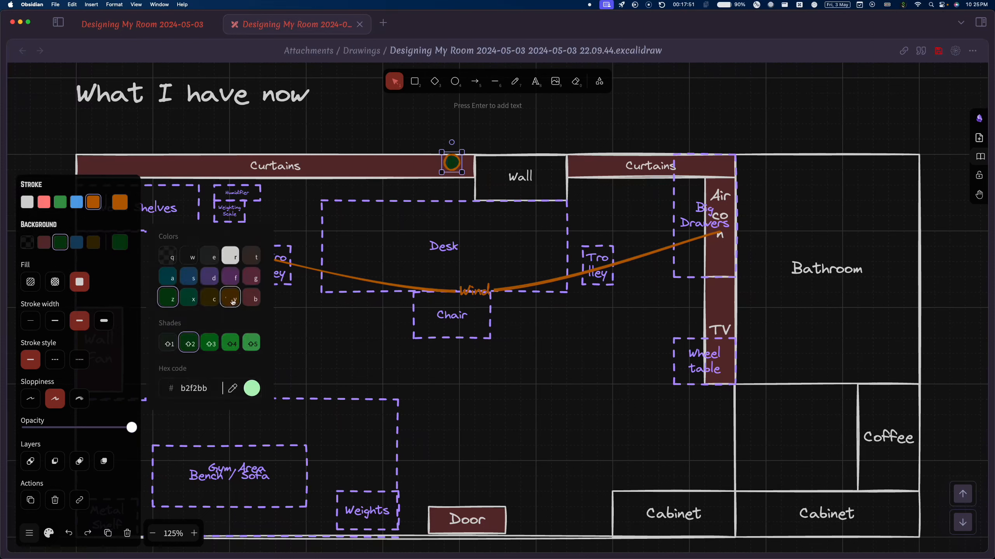
pyautogui.click(251, 344)
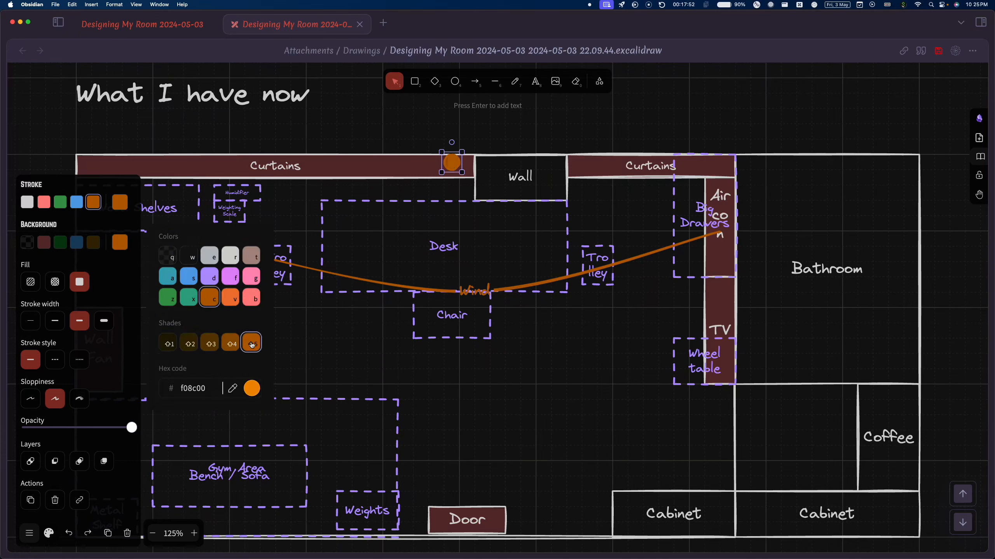
pyautogui.click(664, 108)
# Copy the orange circle into the empty space above the floor plan and label it "Power Plug" as a legend
pyautogui.click(451, 162)
pyautogui.moveTo(302, 150); pyautogui.dragTo(512, 125)
pyautogui.moveTo(432, 126); pyautogui.dragTo(339, 190)
pyautogui.click(621, 127)
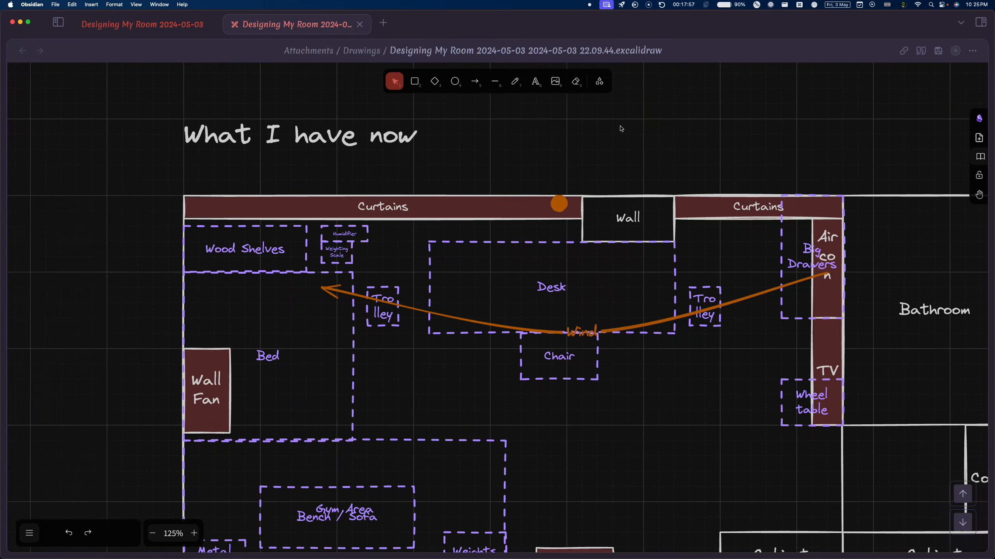
pyautogui.press('super+v')
pyautogui.click(643, 127)
pyautogui.doubleClick(646, 131)
pyautogui.write('P')
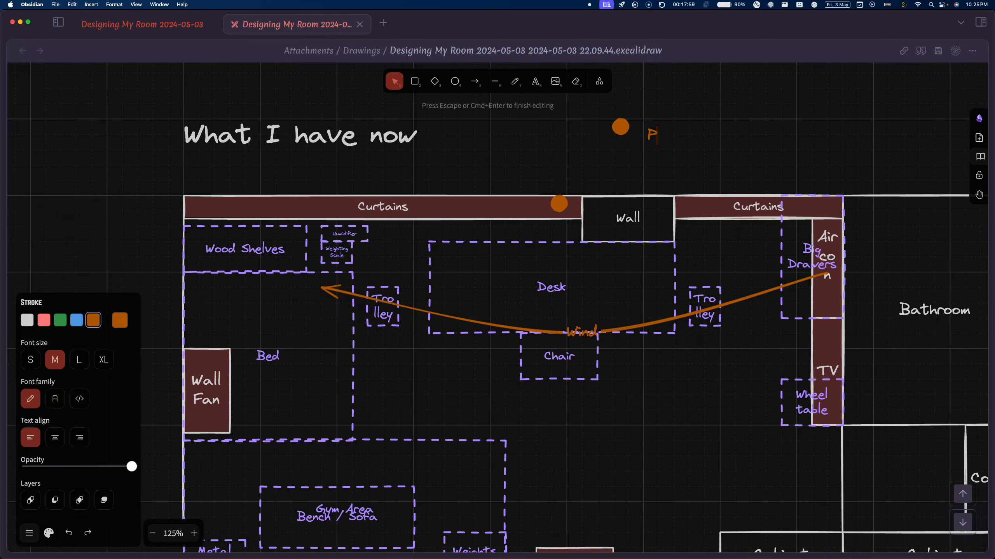
pyautogui.write('ower Plug')
pyautogui.press('Escape')
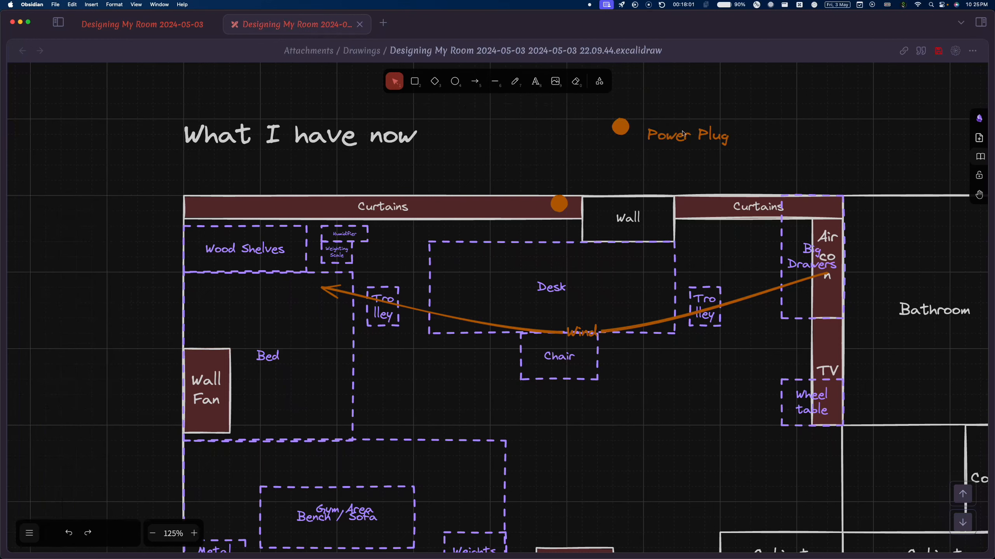
pyautogui.moveTo(684, 134); pyautogui.dragTo(679, 126)
# Place copies of the power plug marker just above the TV label and in the Wall Fan box's lower corner by the room wall
pyautogui.click(558, 204)
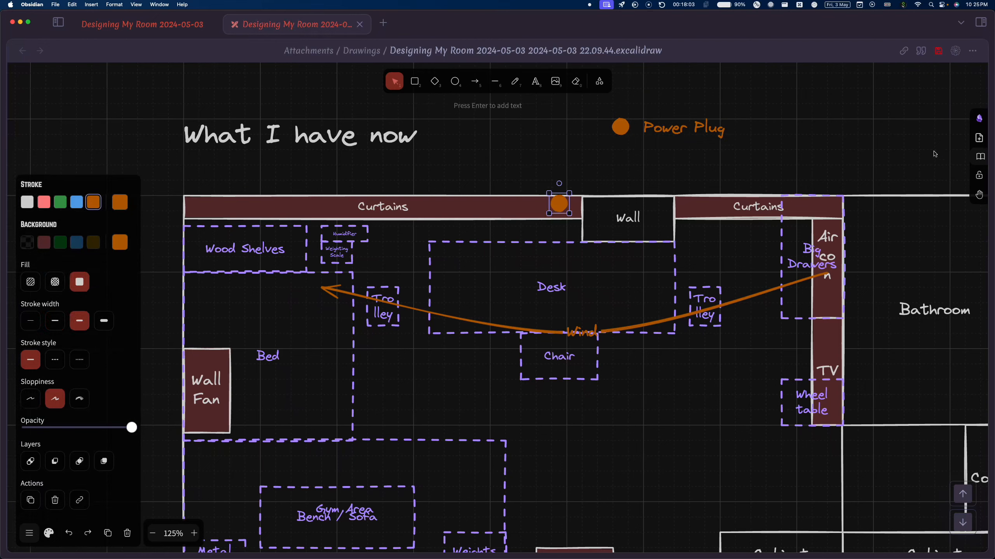
pyautogui.press('super+v')
pyautogui.moveTo(927, 143); pyautogui.dragTo(830, 339)
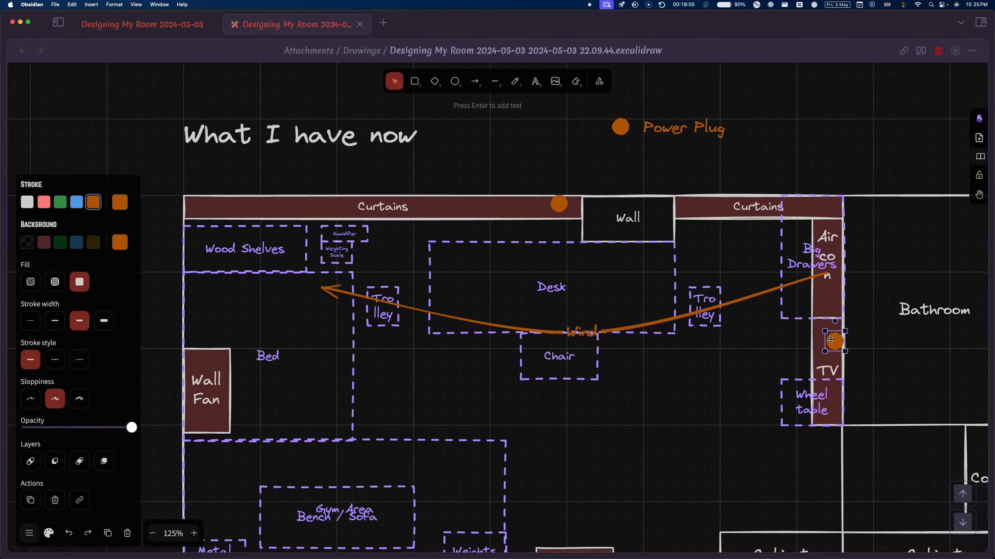
pyautogui.hscroll(-5, 524, 291)
pyautogui.scroll(-2, 524, 291)
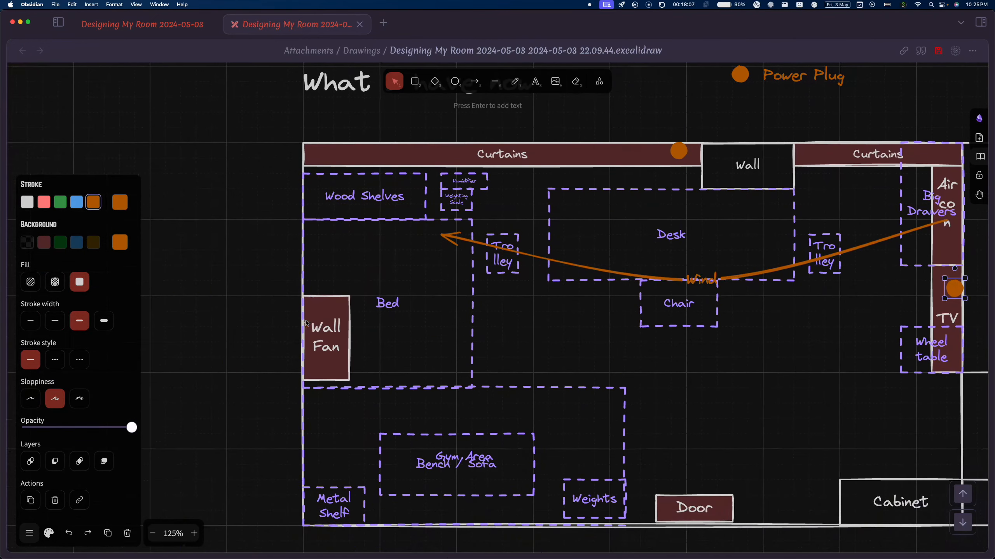
pyautogui.press('super+v')
pyautogui.moveTo(311, 313); pyautogui.dragTo(310, 365)
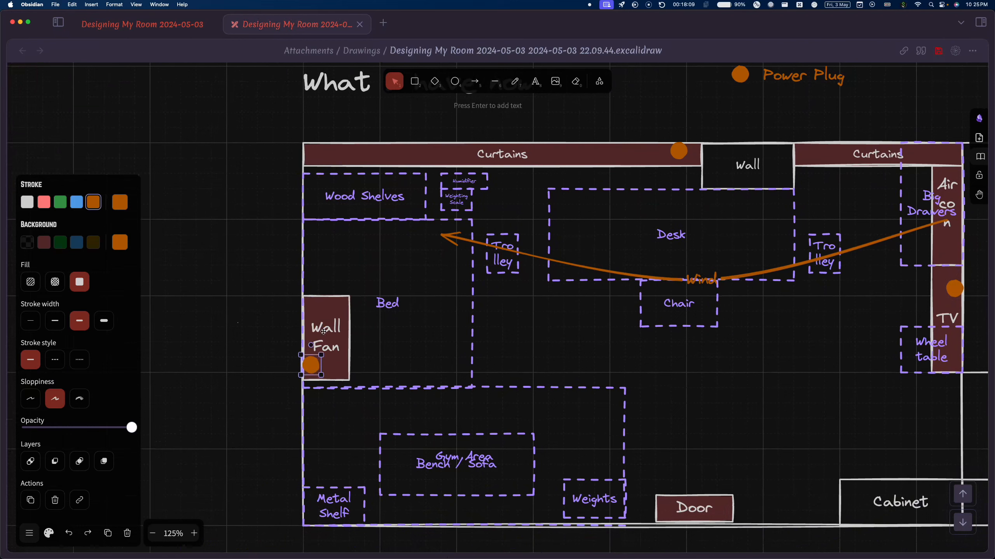
# Place another power plug marker at the lower corner of the Weights box on the side nearest the door
pyautogui.press('super+v')
pyautogui.moveTo(691, 485); pyautogui.dragTo(617, 514)
pyautogui.click(740, 414)
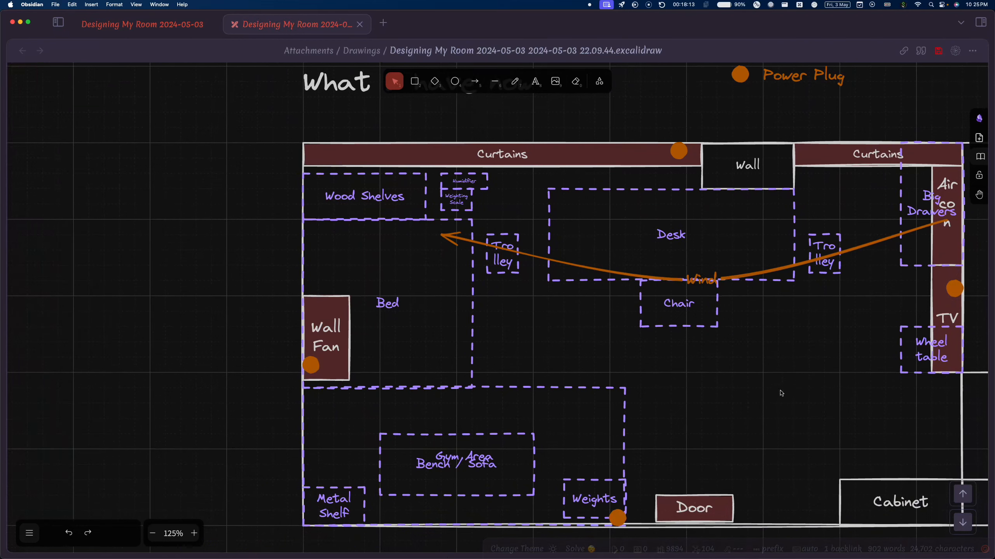
# Undo the last marker move, and put the marker back at the lower corner of the Weights box
pyautogui.moveTo(757, 383)
pyautogui.mouseDown()
pyautogui.moveTo(603, 334)
pyautogui.moveTo(553, 353)
pyautogui.mouseUp()
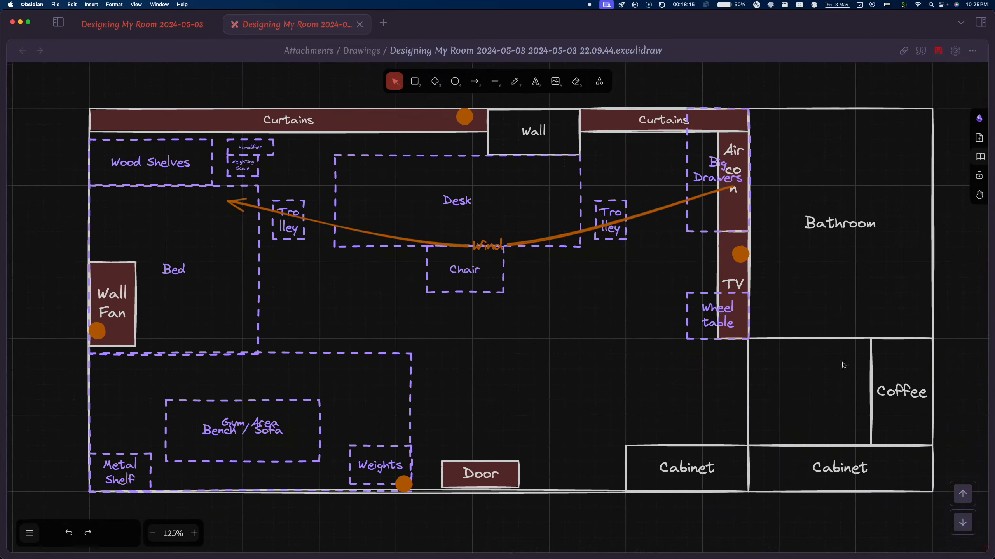
pyautogui.press('super+z')
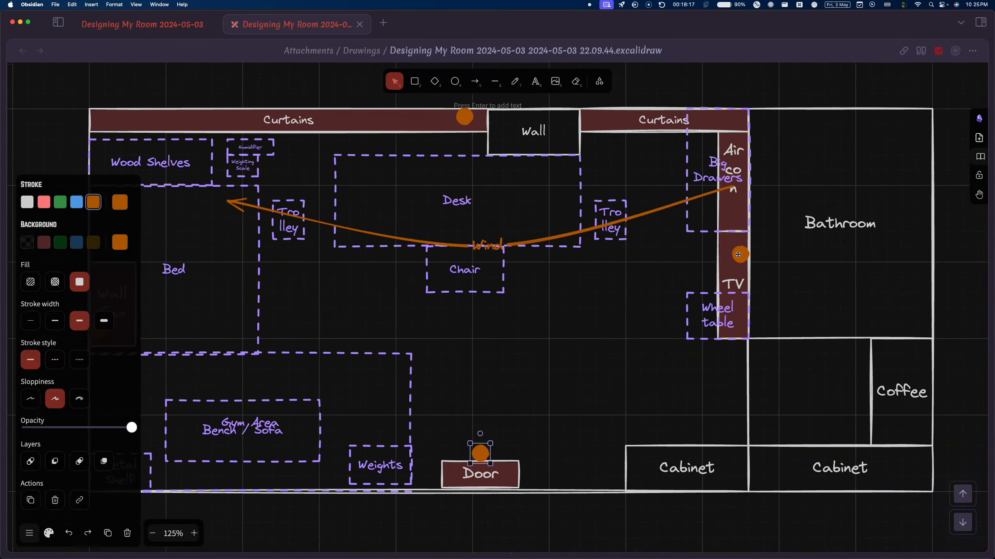
pyautogui.click(738, 256)
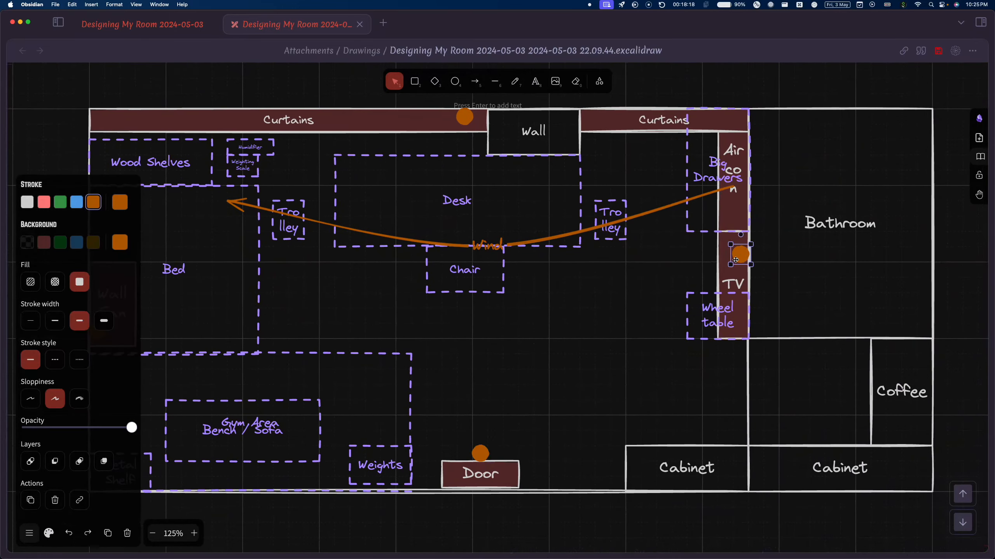
pyautogui.click(485, 457)
pyautogui.moveTo(483, 454); pyautogui.dragTo(404, 484)
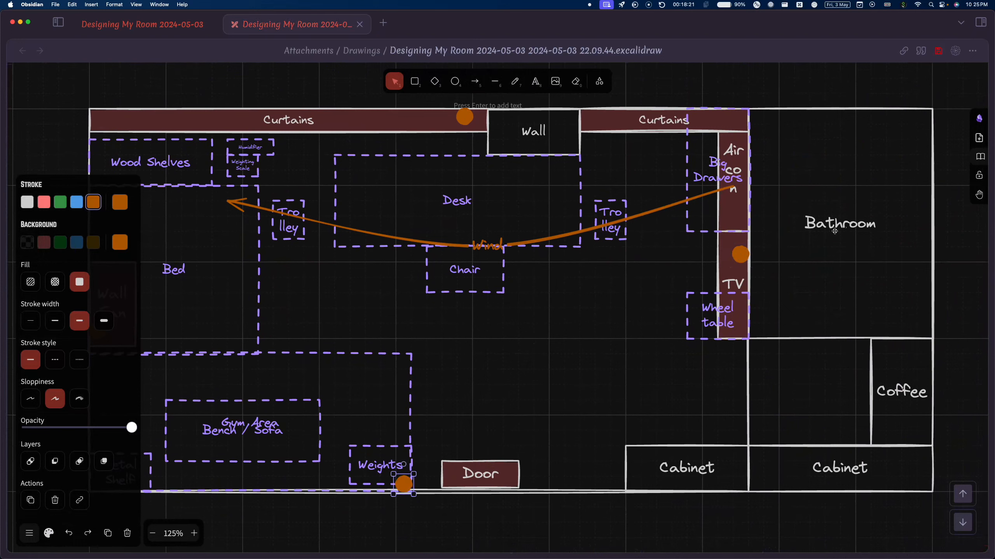
# Place power plug markers on both sides of the wall between Bathroom and Coffee, and on the bed's wall above the Wall Fan
pyautogui.moveTo(738, 255); pyautogui.dragTo(893, 331)
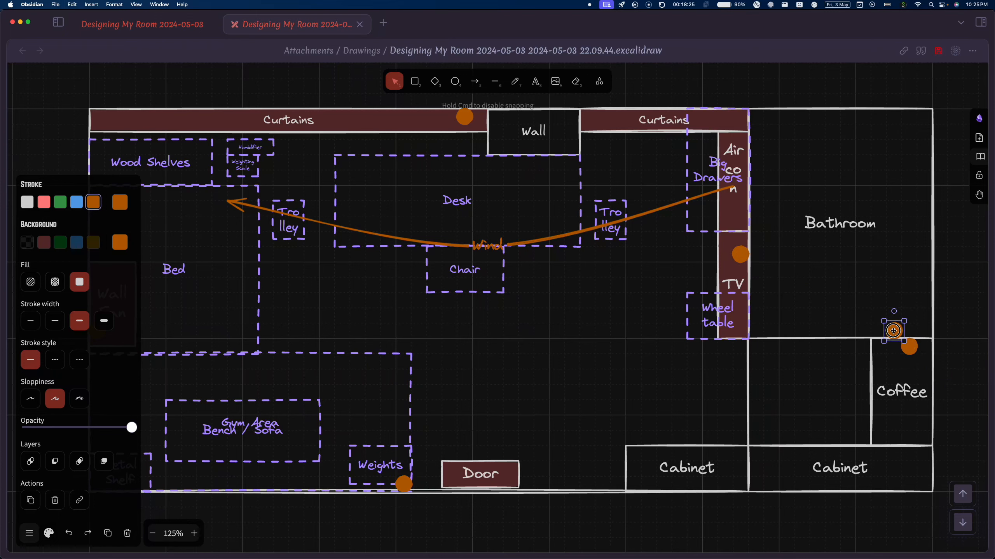
pyautogui.click(973, 335)
pyautogui.scroll(-4, 665, 305)
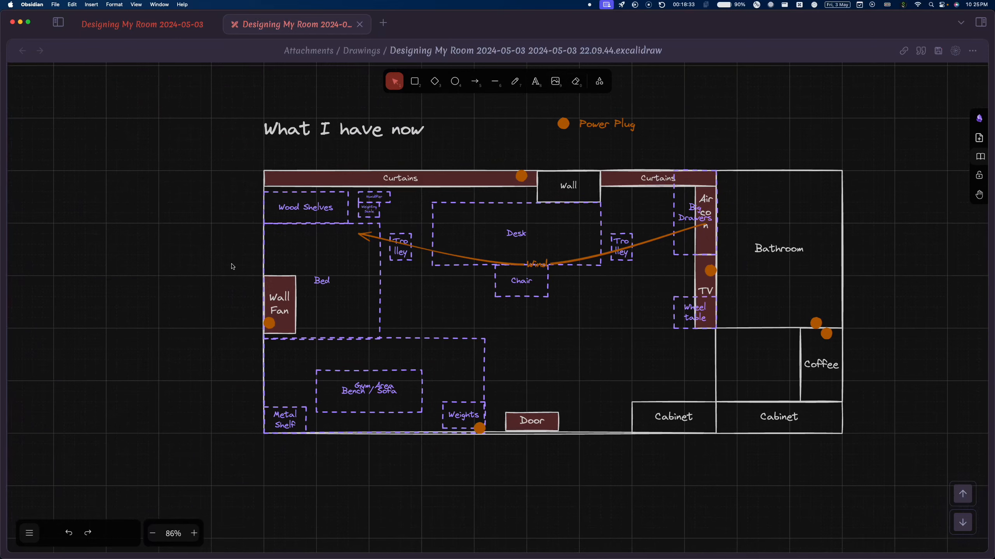
pyautogui.press('super+v')
pyautogui.moveTo(244, 259); pyautogui.dragTo(269, 260)
pyautogui.click(229, 222)
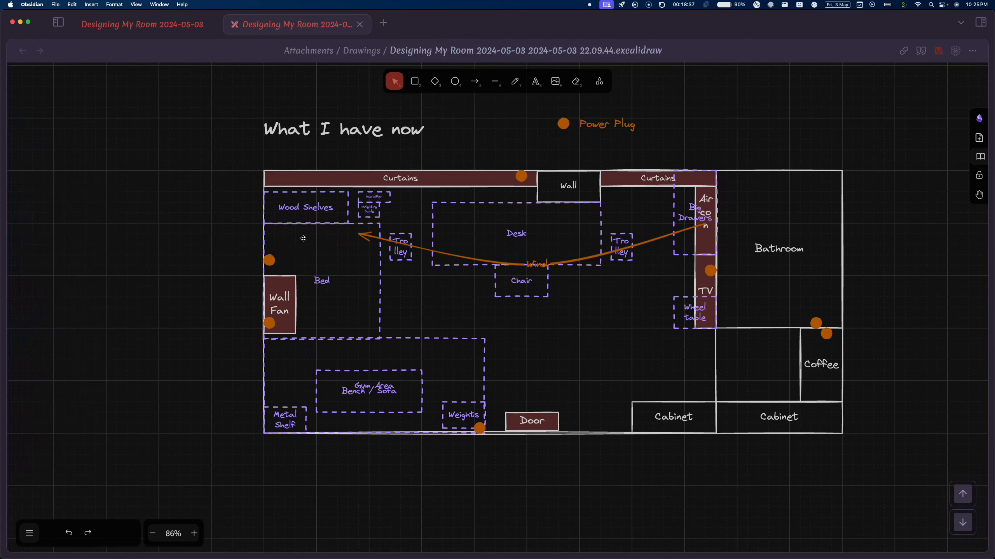
pyautogui.click(196, 238)
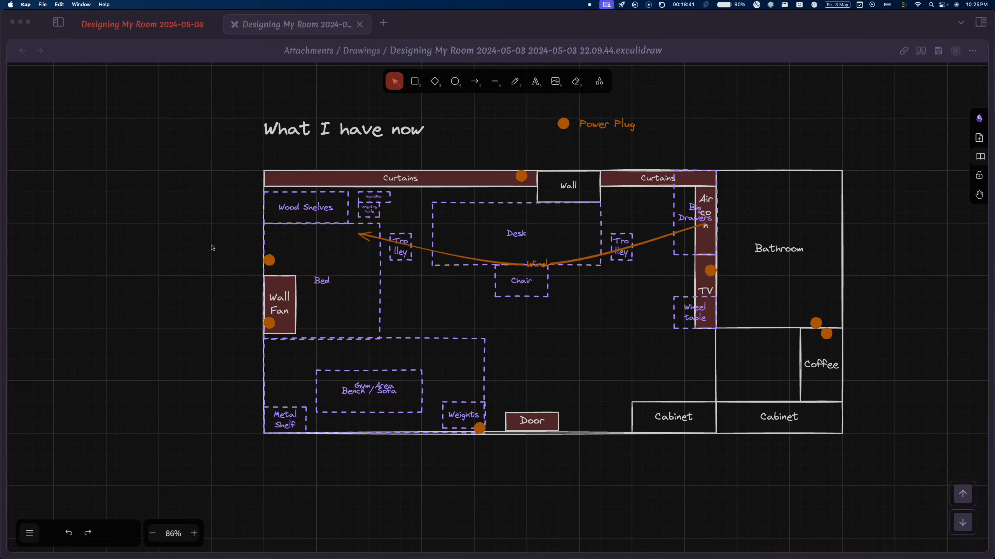
# Add "(ipad charging)" as a second line to the Wood Shelves label in the floor plan
pyautogui.click(299, 212)
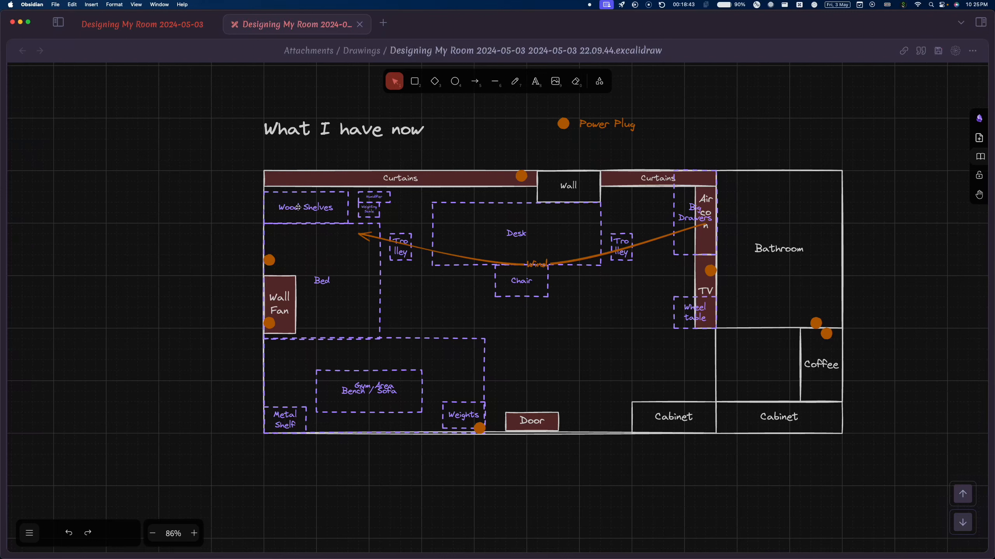
pyautogui.doubleClick(297, 207)
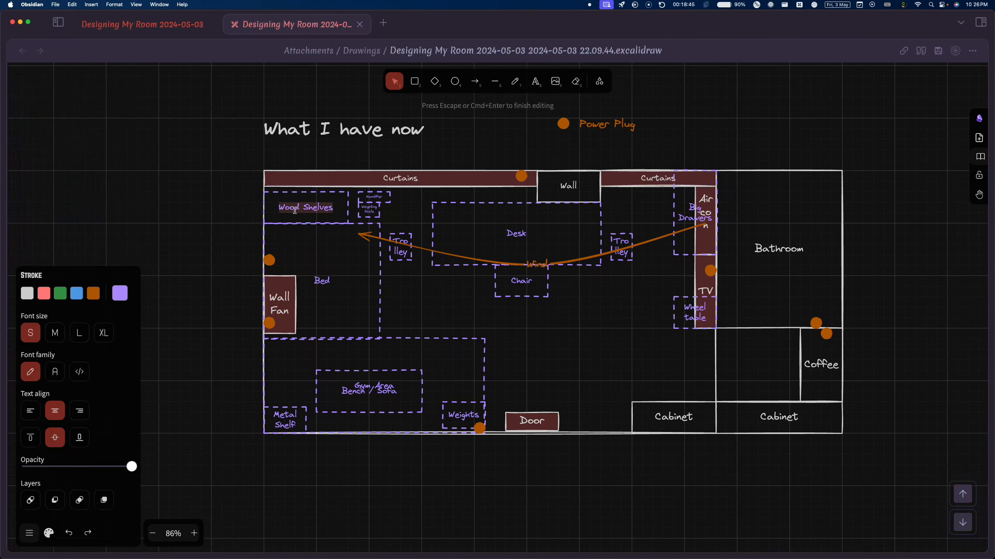
pyautogui.press('Right')
pyautogui.press('Return')
pyautogui.write('(i')
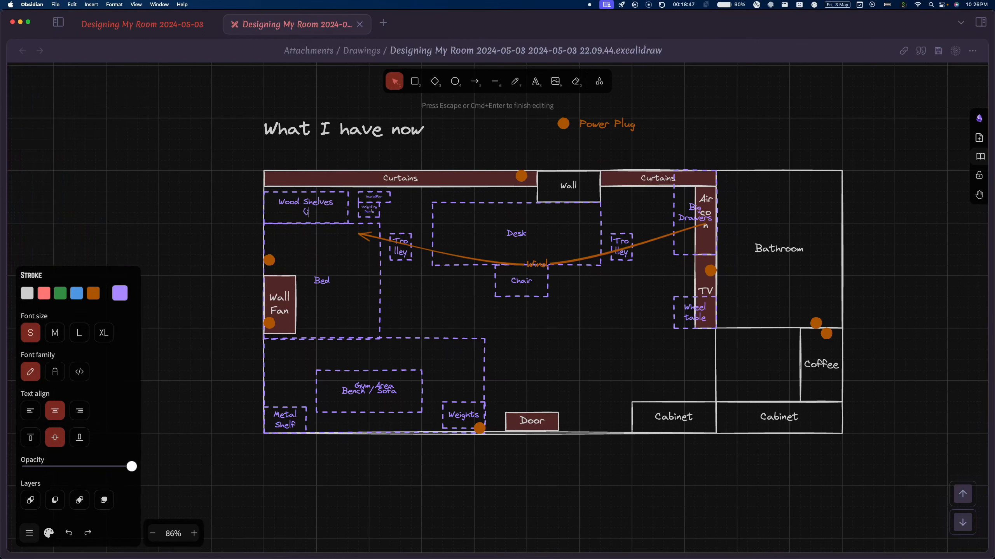
pyautogui.write('pad charging)')
pyautogui.click(237, 195)
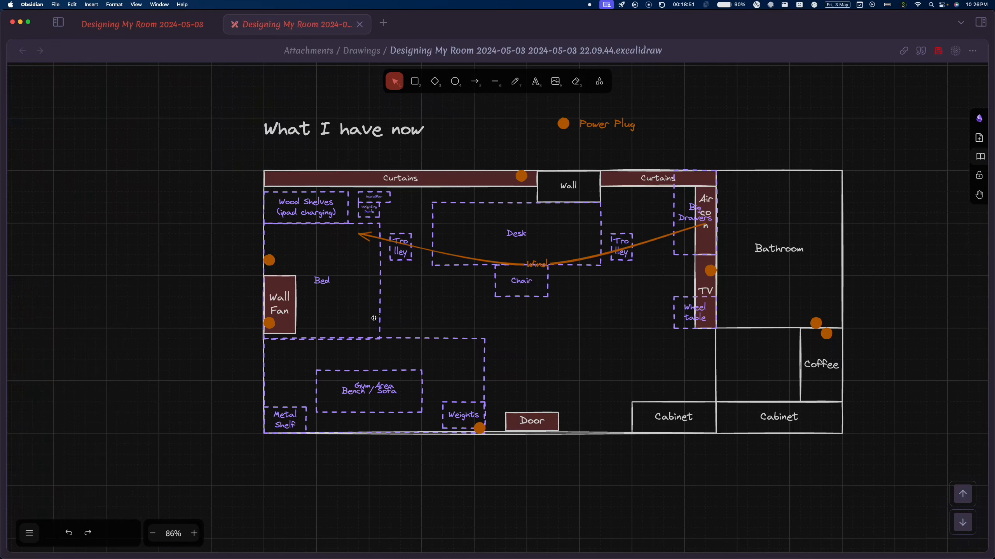
# Return to the room design note and add a level-three heading "What do I want" above Possible Changes
pyautogui.click(190, 28)
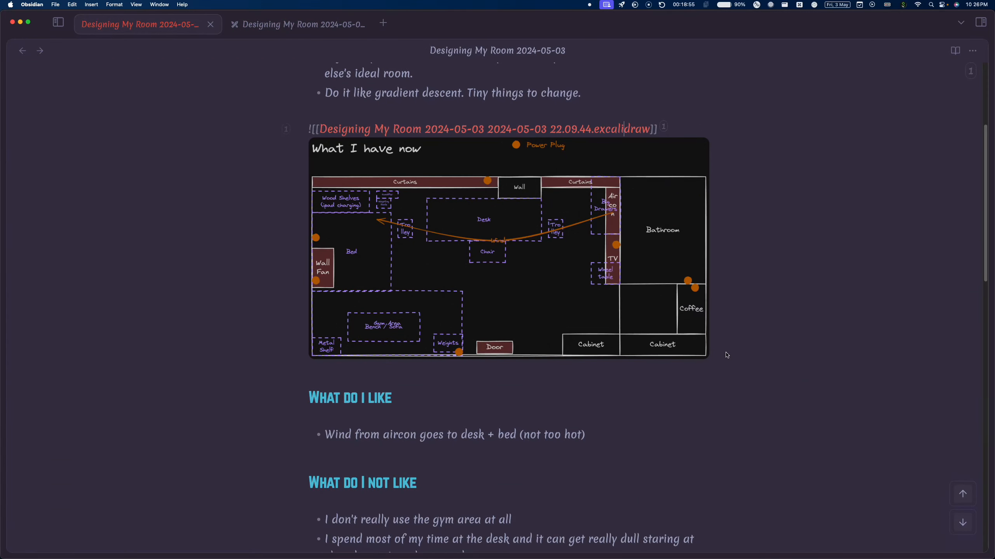
pyautogui.scroll(-4, 725, 355)
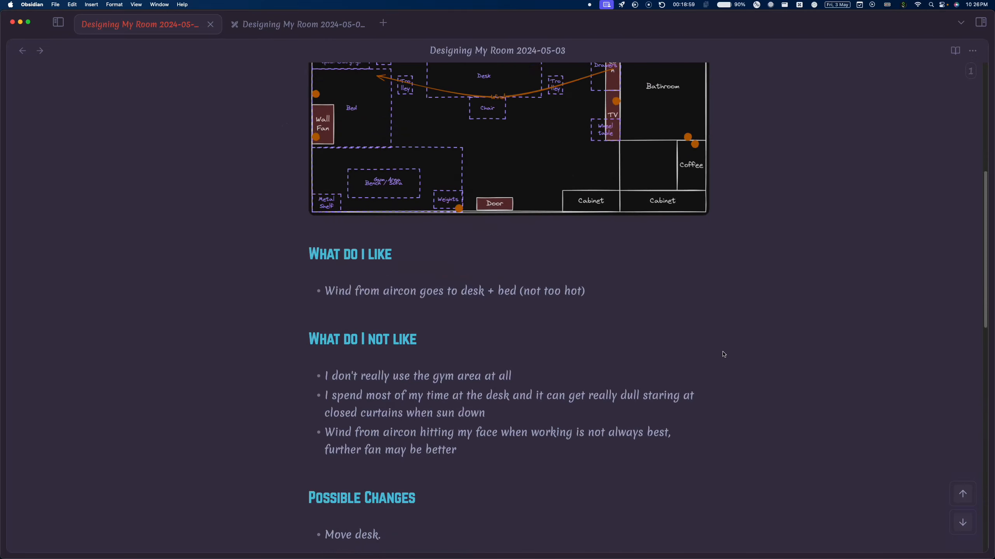
pyautogui.click(497, 454)
pyautogui.scroll(-1, 498, 453)
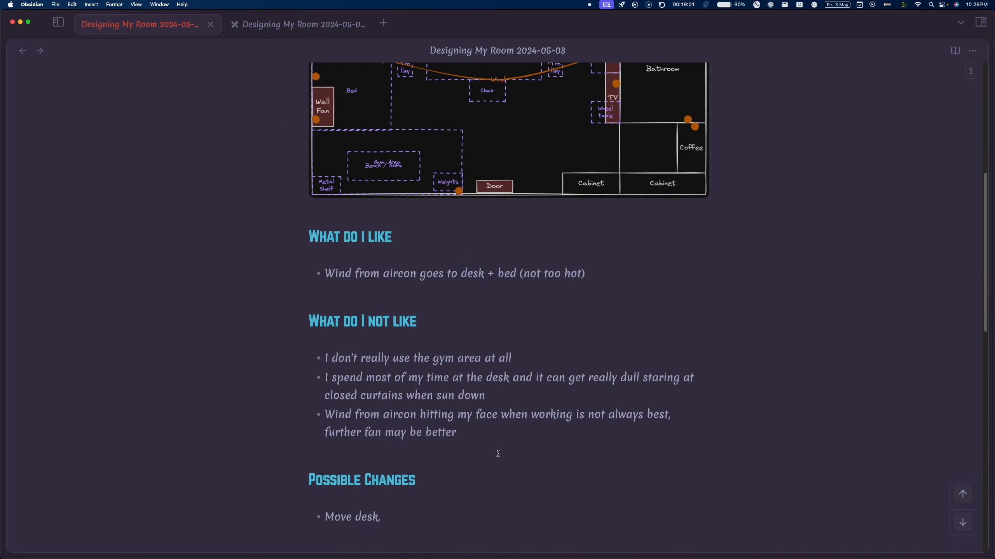
pyautogui.press('Return')
pyautogui.press('Return')
pyautogui.write('### What')
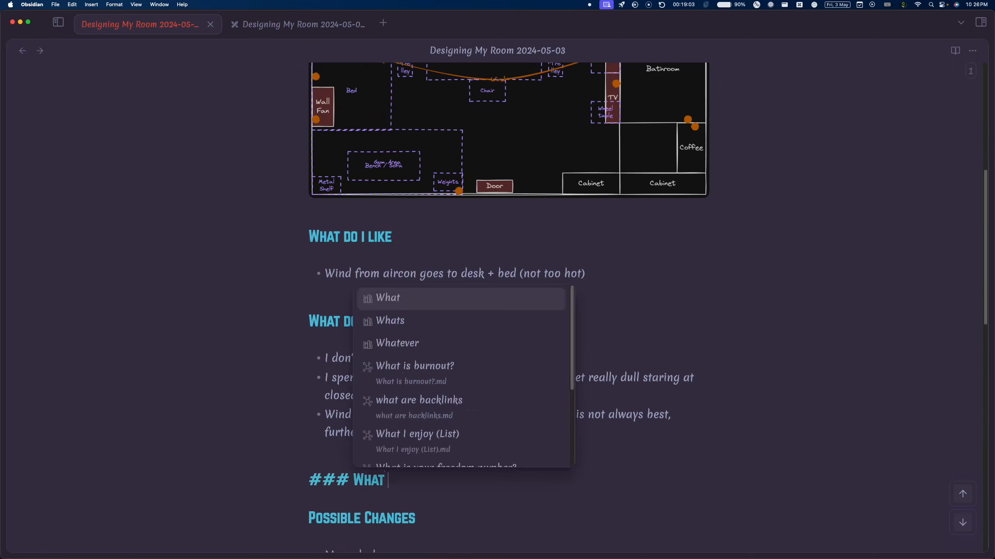
pyautogui.write(' do I want')
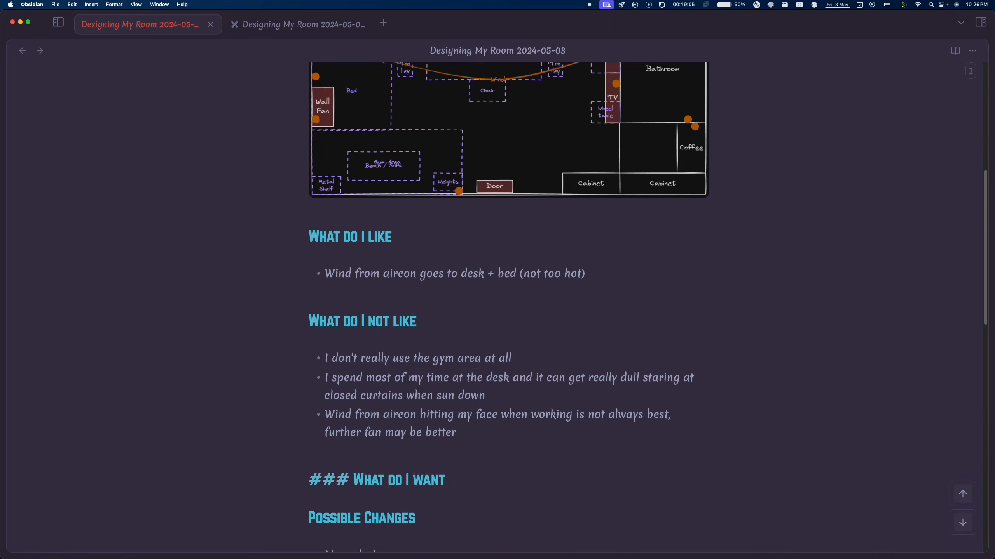
# Add the bullet "Filming area / writing desk" under the What do I want heading
pyautogui.press('Return')
pyautogui.press('Return')
pyautogui.write('-')
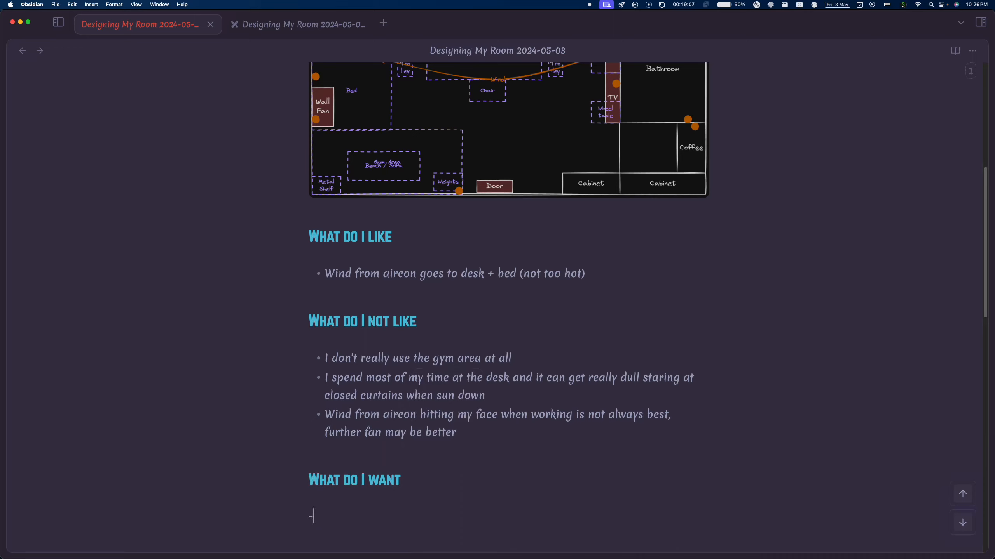
pyautogui.write(' Filimin')
pyautogui.press('BackSpace')
pyautogui.press('BackSpace')
pyautogui.press('BackSpace')
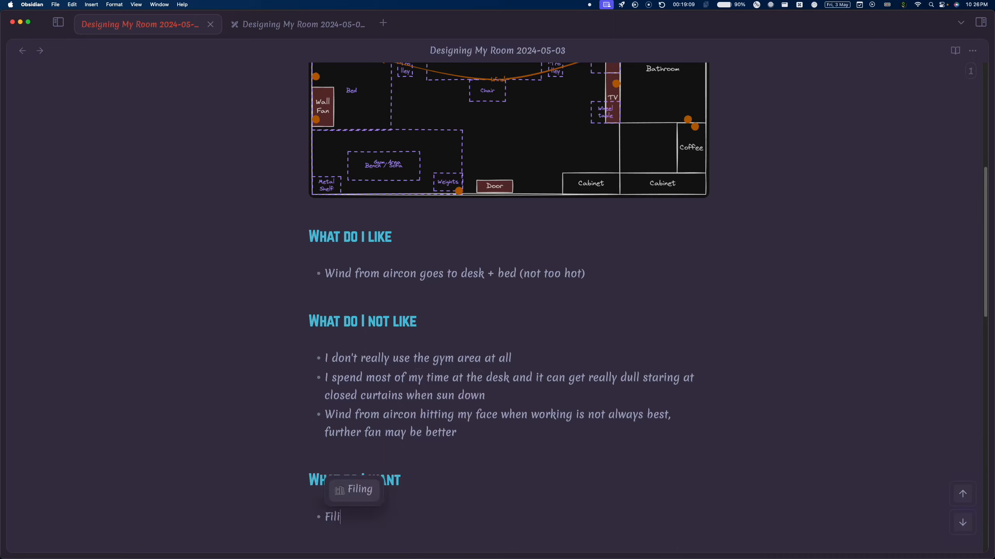
pyautogui.press('BackSpace')
pyautogui.write('ming area')
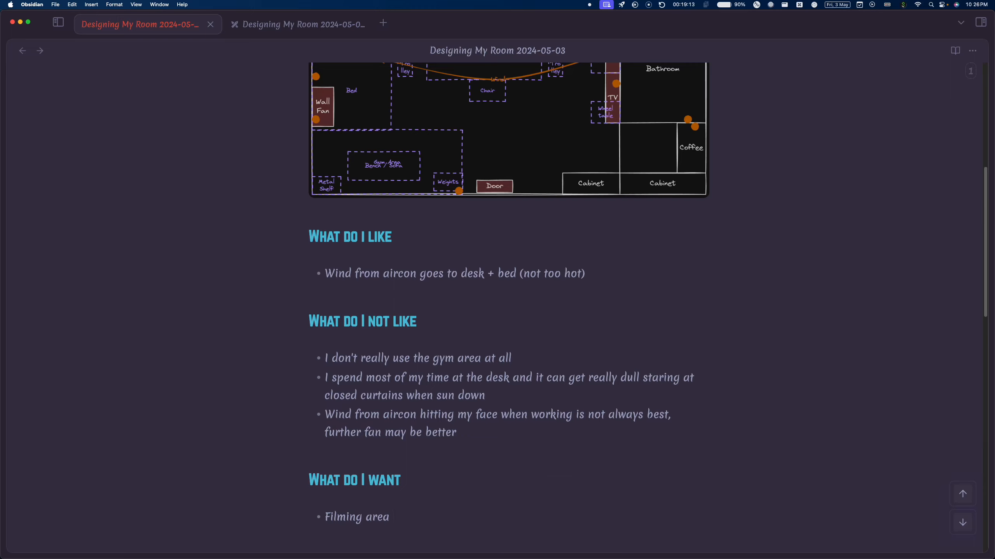
pyautogui.write('/ writind')
pyautogui.press('BackSpace')
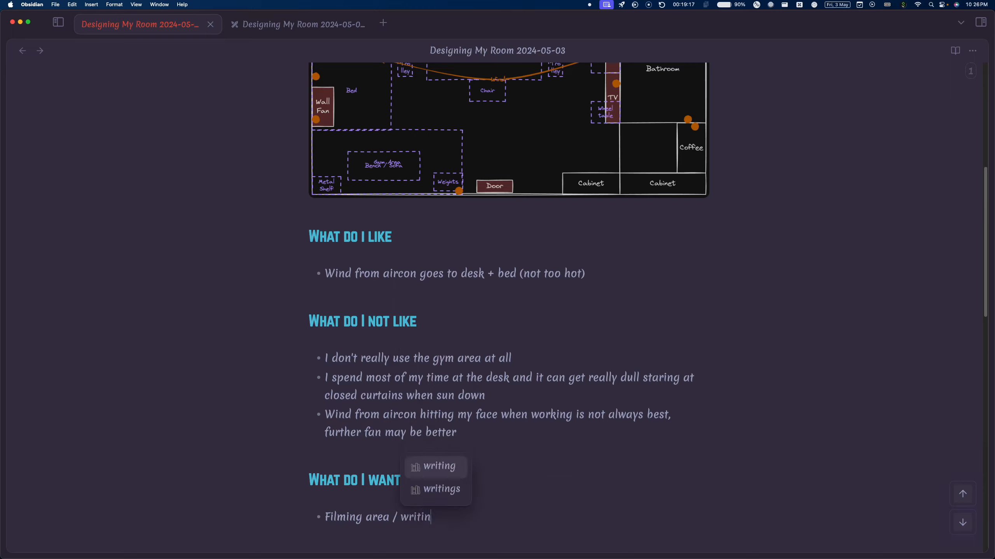
pyautogui.write('g desk')
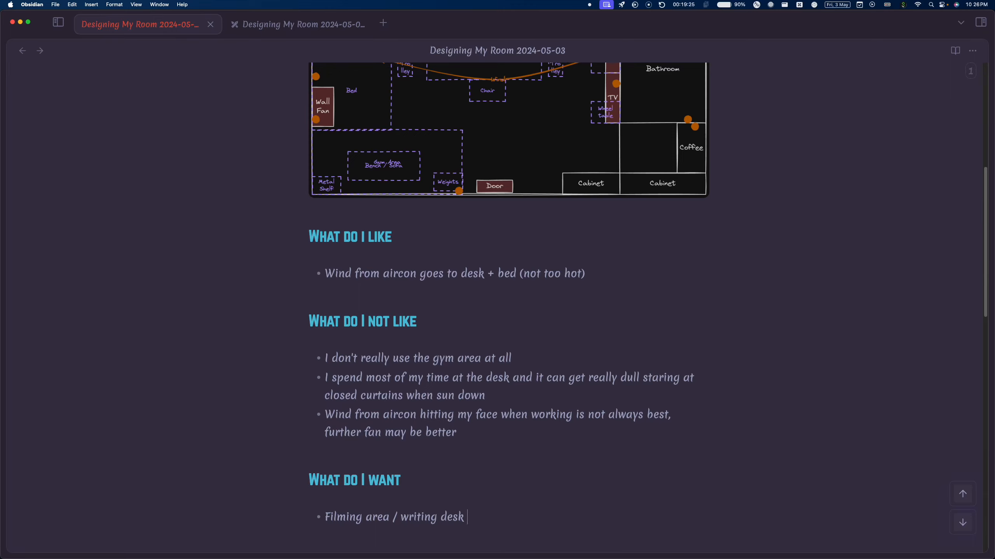
# Split the filming and writing bullet into two separate bullets reading "Filming area" and "Writing desk"
pyautogui.scroll(-1, 578, 416)
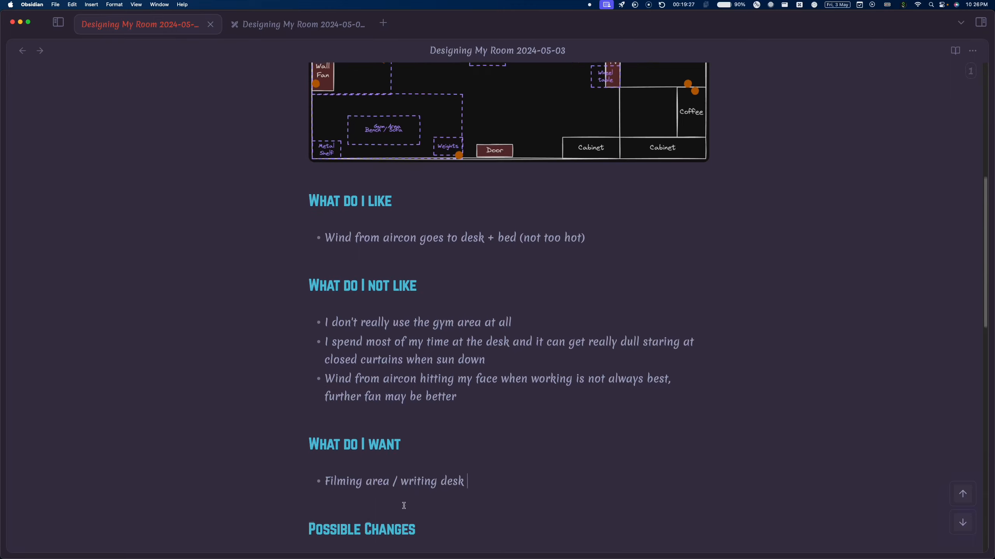
pyautogui.click(401, 481)
pyautogui.press('Return')
pyautogui.click(407, 481)
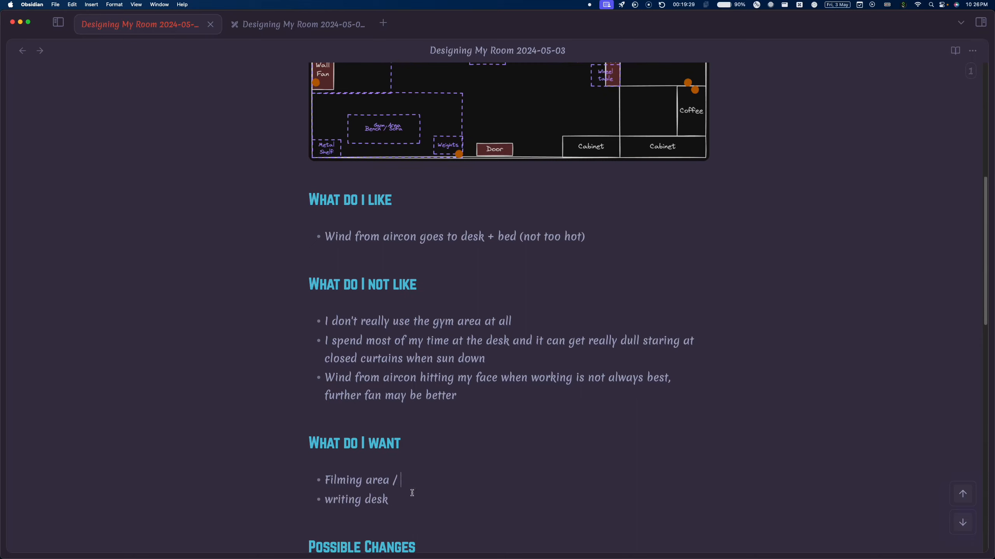
pyautogui.press('BackSpace')
pyautogui.press('BackSpace')
pyautogui.click(332, 500)
pyautogui.press('BackSpace')
pyautogui.write('W')
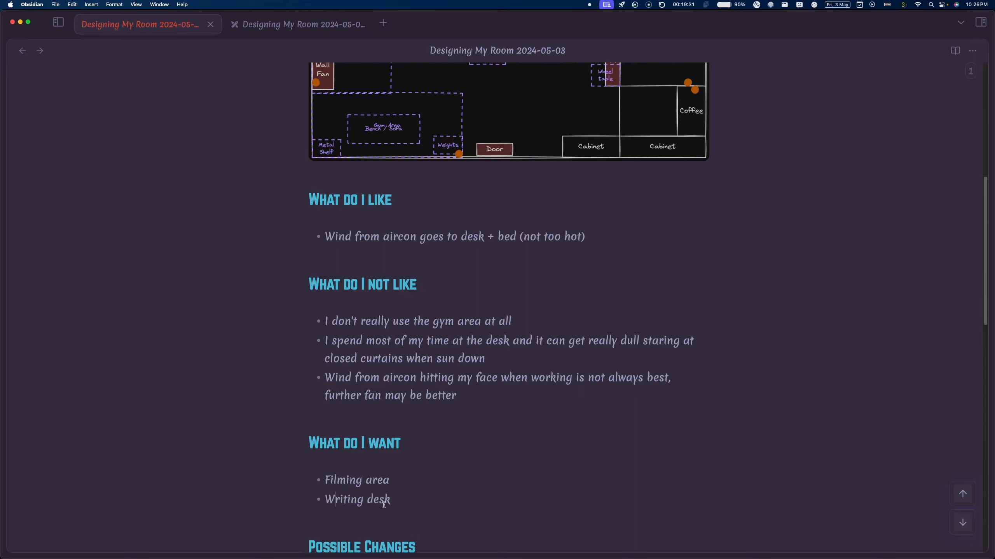
# Append "- work life seperation" to the Writing desk bullet and add a bullet "Sound insulation" below it
pyautogui.click(423, 506)
pyautogui.write('- work life seperation')
pyautogui.press('Return')
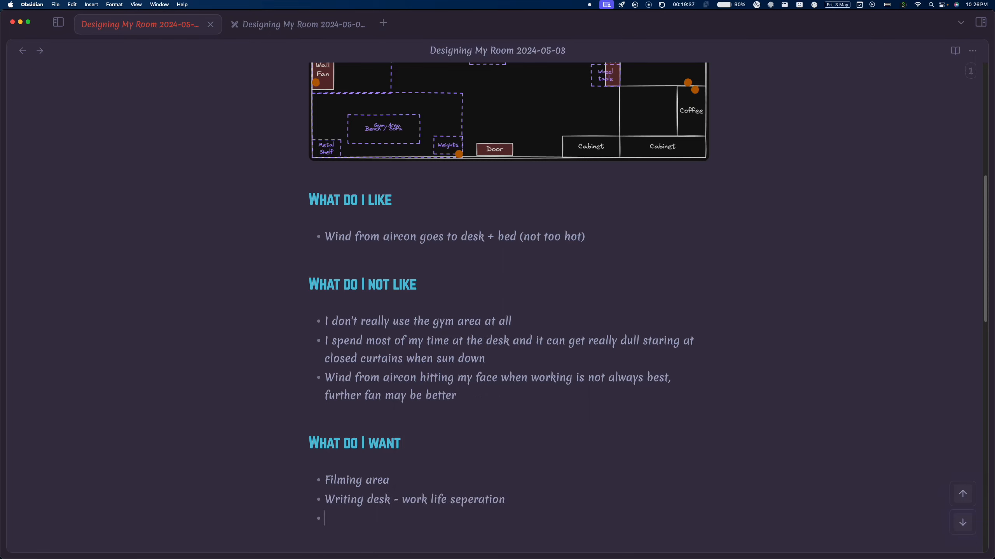
pyautogui.write('Sound s')
pyautogui.press('BackSpace')
pyautogui.write('insulation')
pyautogui.press('super+Tab')
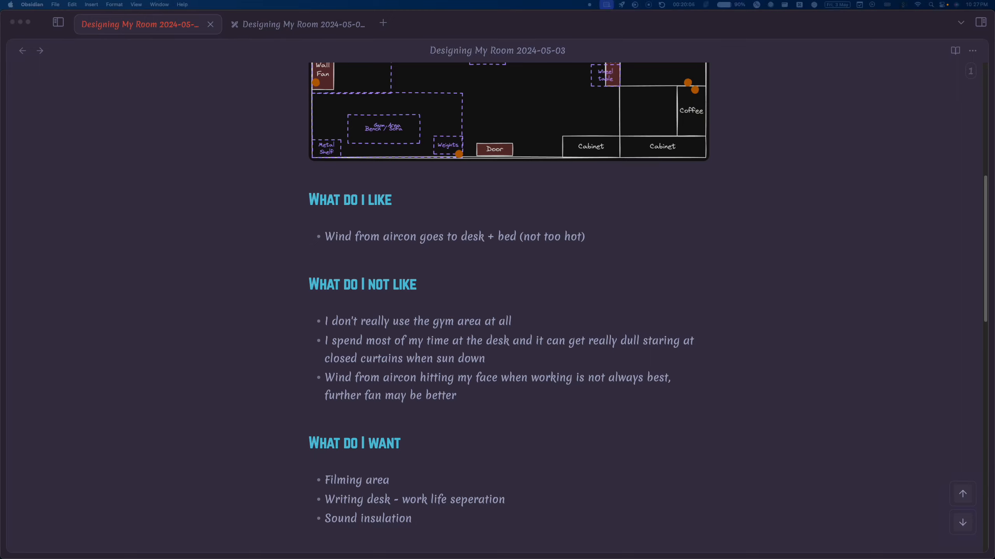
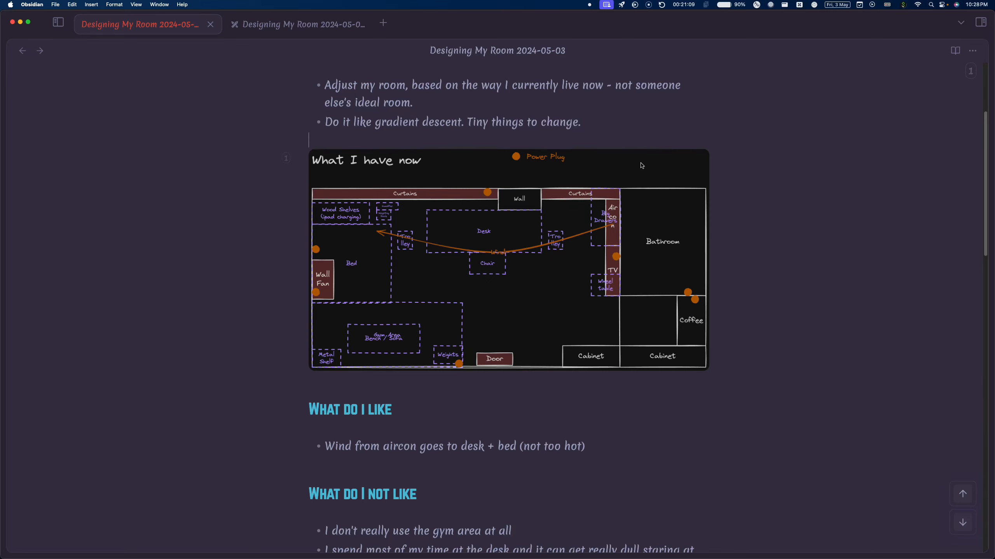
# Open the floor plan drawing and copy all of its elements, including the title and the power plug legend
pyautogui.press('Down')
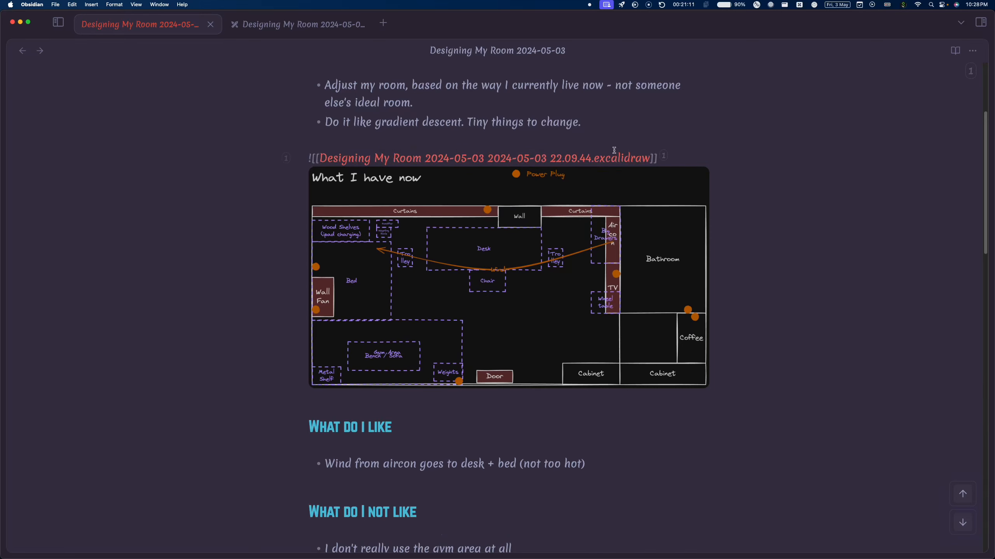
pyautogui.click(291, 25)
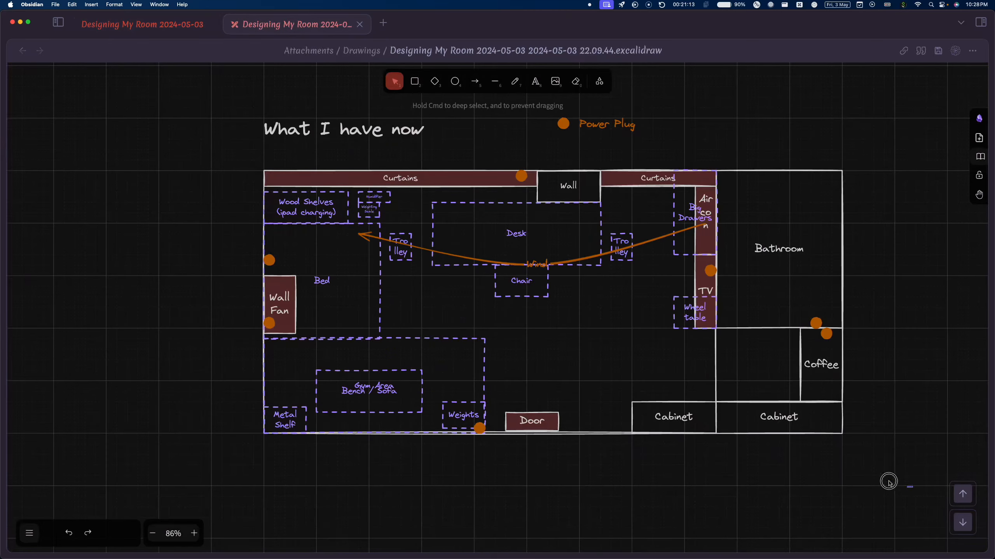
pyautogui.moveTo(888, 478)
pyautogui.mouseDown()
pyautogui.moveTo(244, 173)
pyautogui.moveTo(222, 107)
pyautogui.mouseUp()
pyautogui.rightClick(416, 178)
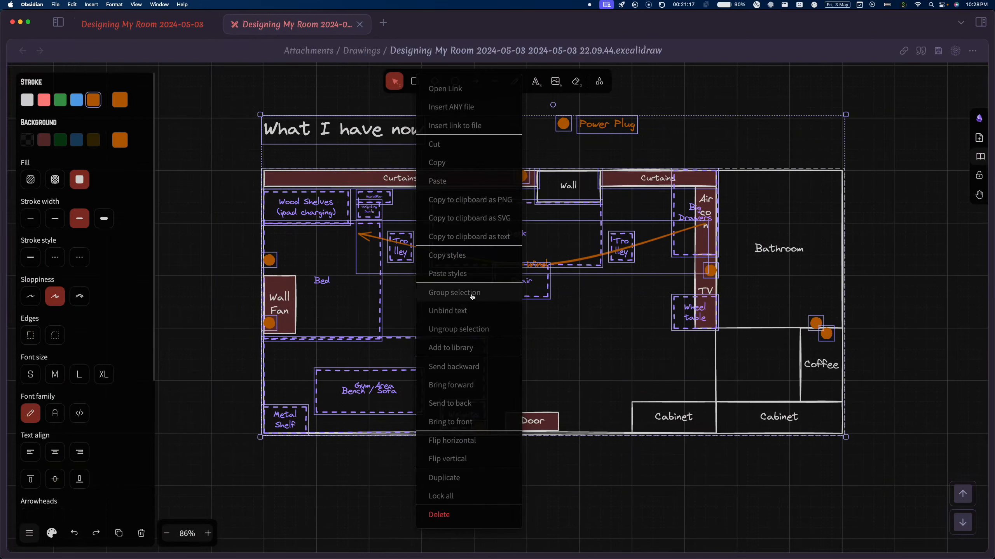
pyautogui.click(454, 161)
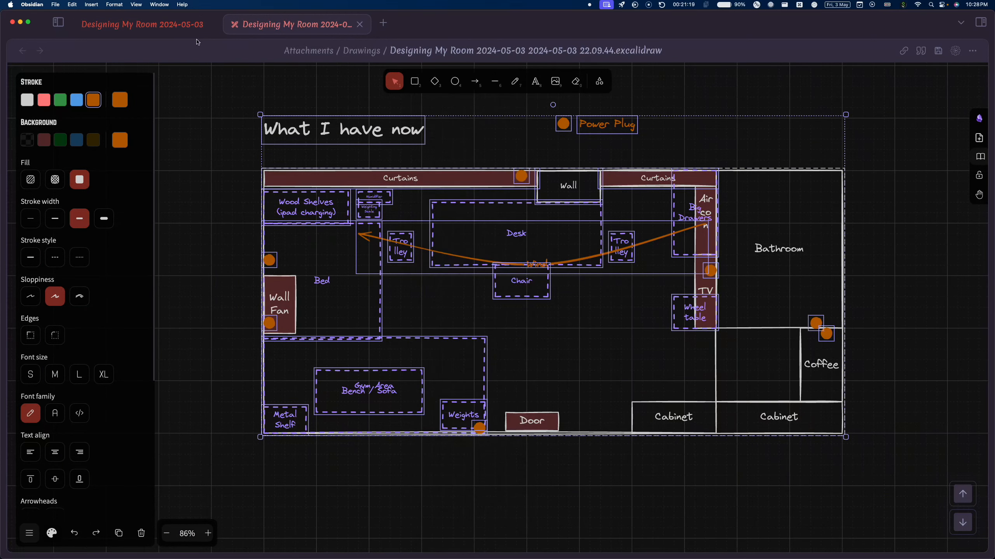
# Return to the note and add a level-three heading "Current Routine" between the floor plan and What do I like
pyautogui.click(184, 34)
pyautogui.scroll(-5, 438, 328)
pyautogui.click(544, 370)
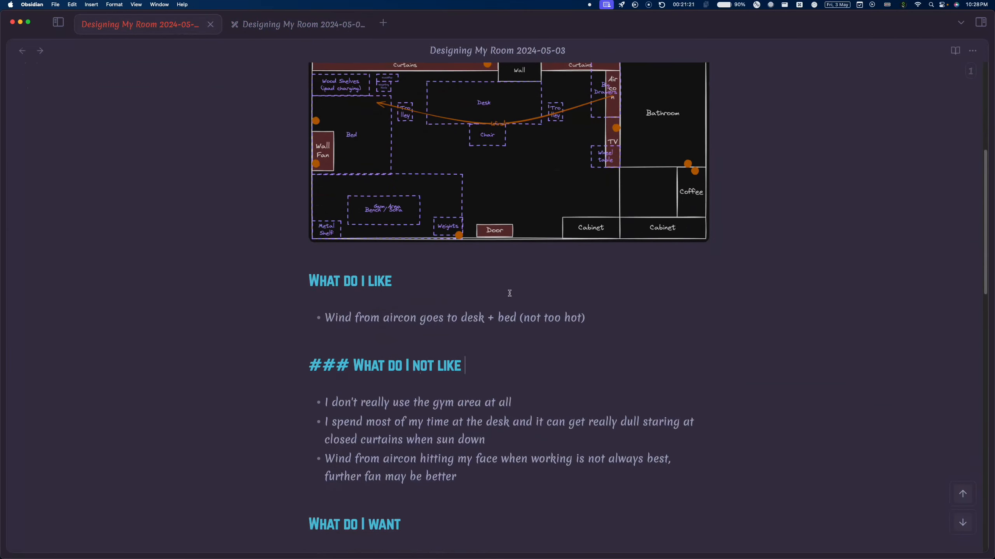
pyautogui.click(512, 260)
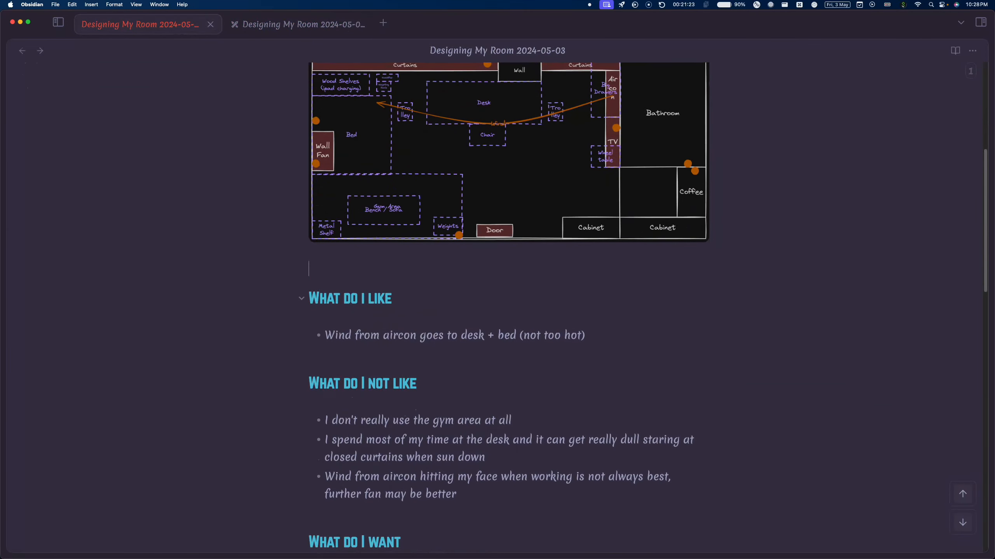
pyautogui.write('### Current Rountin')
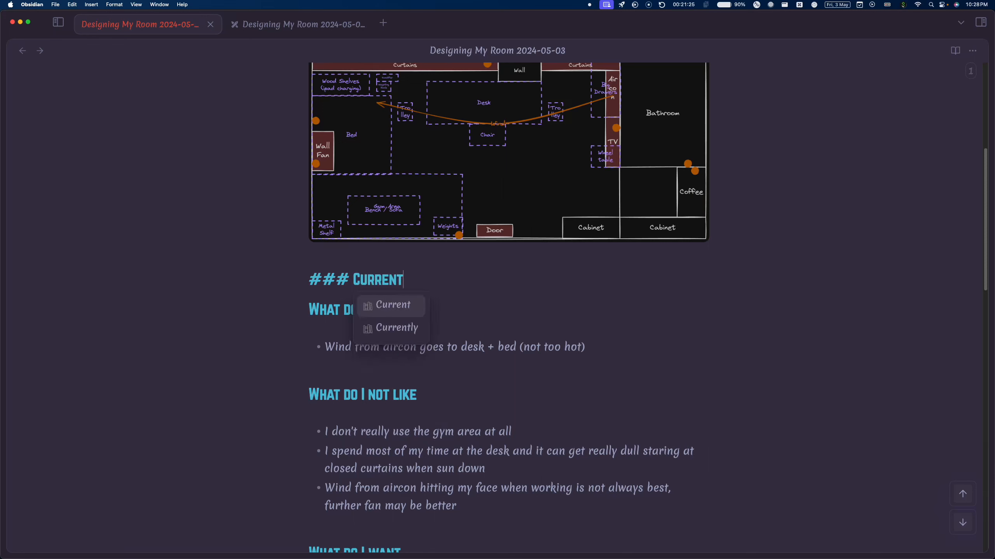
pyautogui.press('BackSpace')
pyautogui.press('BackSpace')
pyautogui.press('BackSpace')
pyautogui.press('BackSpace')
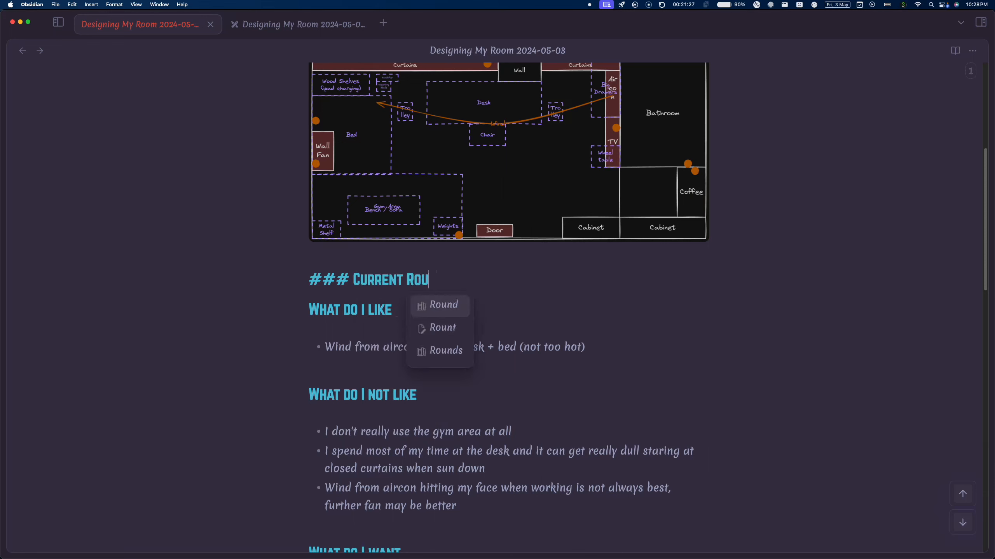
pyautogui.write('tine')
pyautogui.press('Return')
pyautogui.press('Return')
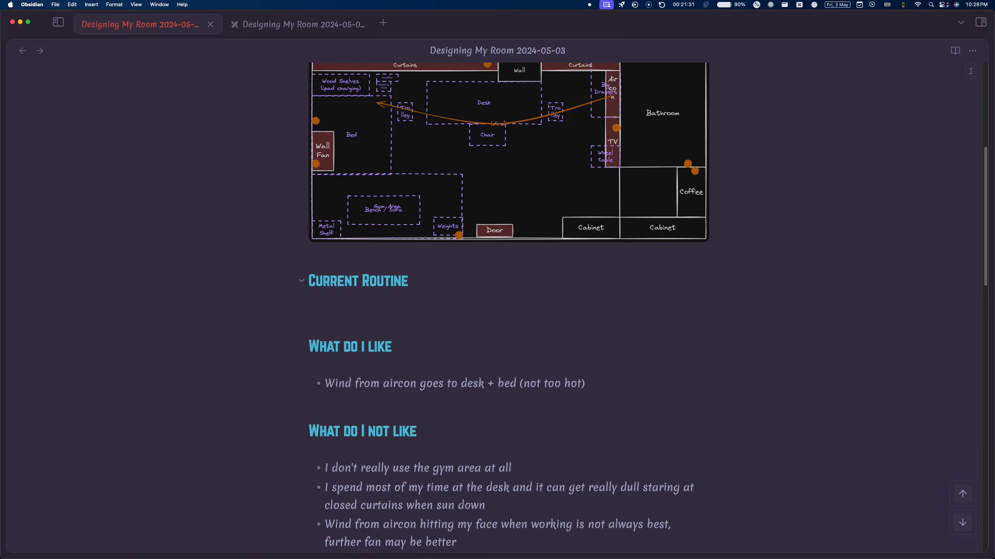
# Create a new drawing under the Current Routine heading and paste the copied floor plan into it
pyautogui.press('super+shift+e')
pyautogui.press('super+v')
pyautogui.moveTo(719, 262)
pyautogui.mouseDown()
pyautogui.moveTo(453, 276)
pyautogui.moveTo(534, 279)
pyautogui.mouseUp()
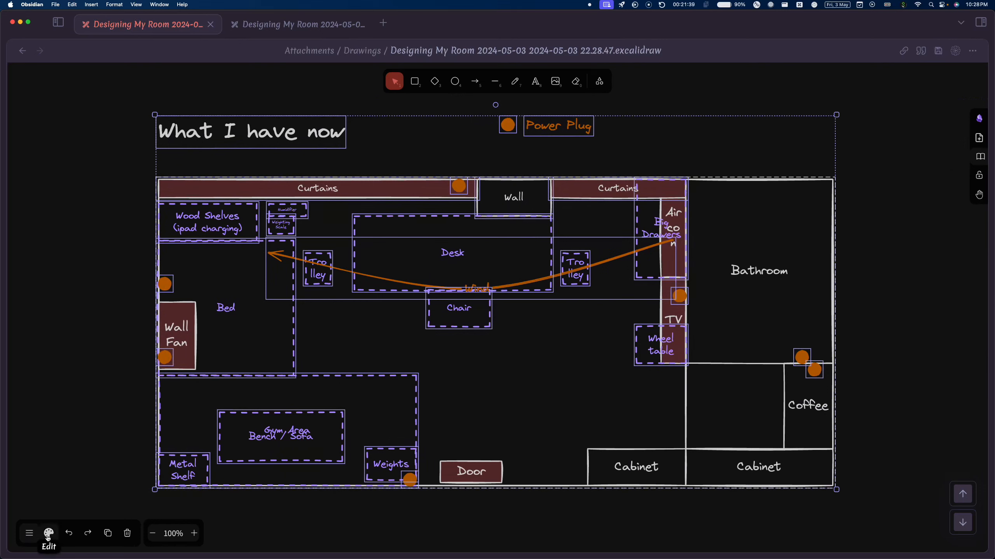
pyautogui.click(48, 533)
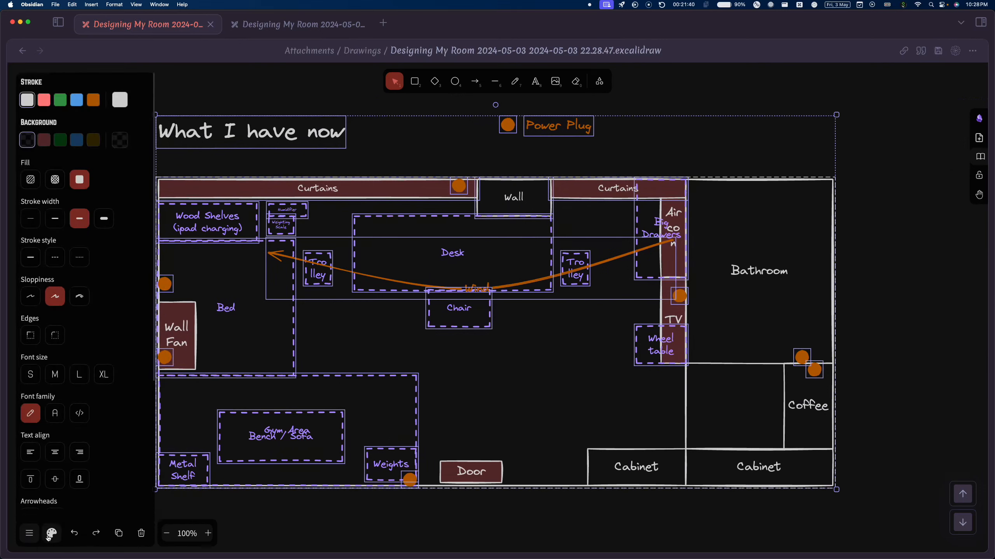
# Group all floor plan elements in the new drawing, leaving out the title and the power plug legend
pyautogui.click(486, 360)
pyautogui.moveTo(869, 513); pyautogui.dragTo(313, 183)
pyautogui.rightClick(312, 183)
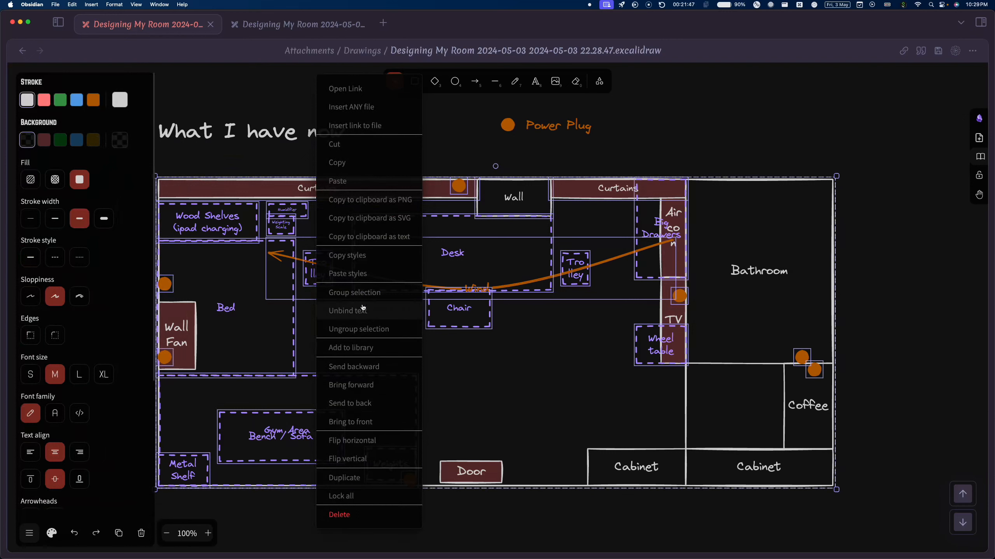
pyautogui.click(371, 293)
pyautogui.click(542, 536)
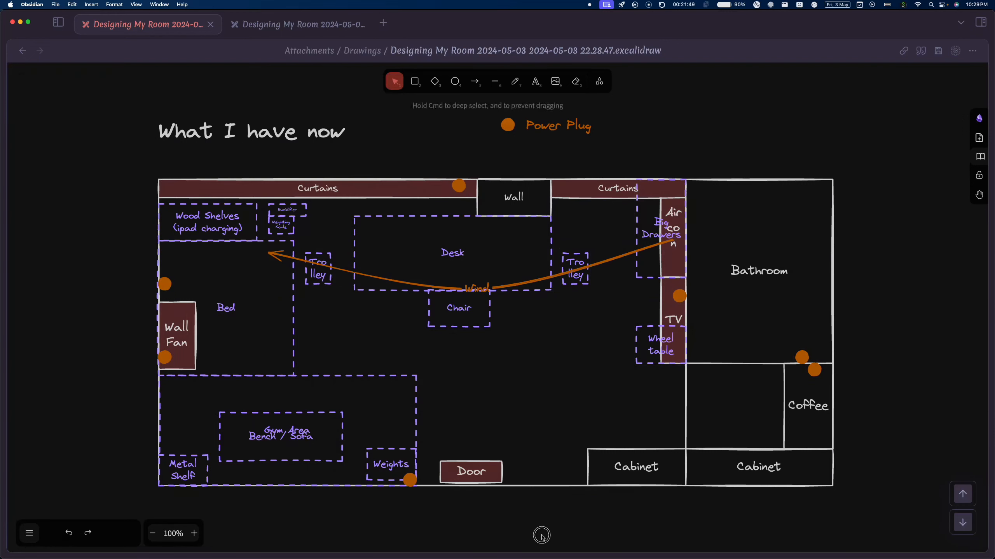
# Show the canvas grid and shift the grouped floor plan slightly right and down so its outer walls meet the grid lines
pyautogui.rightClick(412, 151)
pyautogui.click(459, 259)
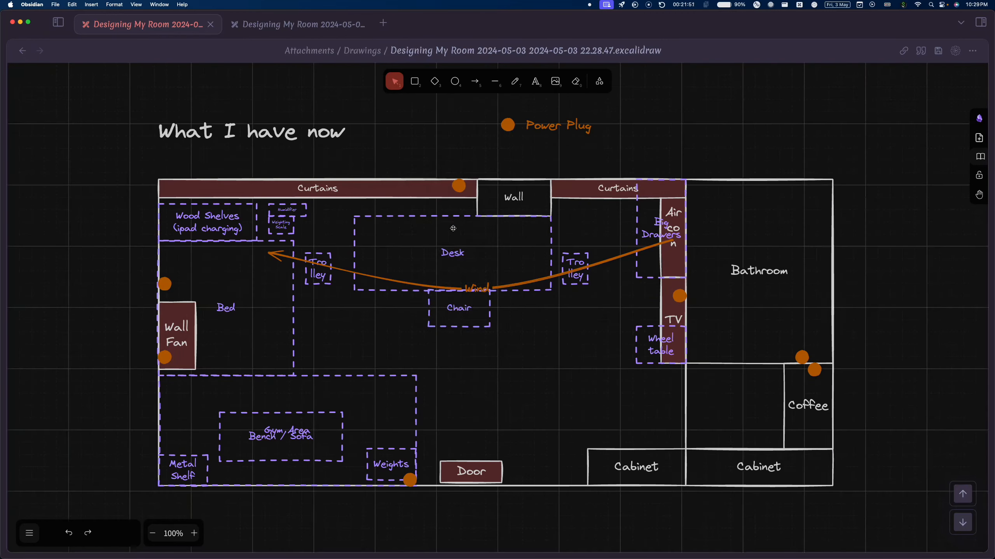
pyautogui.moveTo(385, 190); pyautogui.dragTo(417, 196)
pyautogui.click(387, 162)
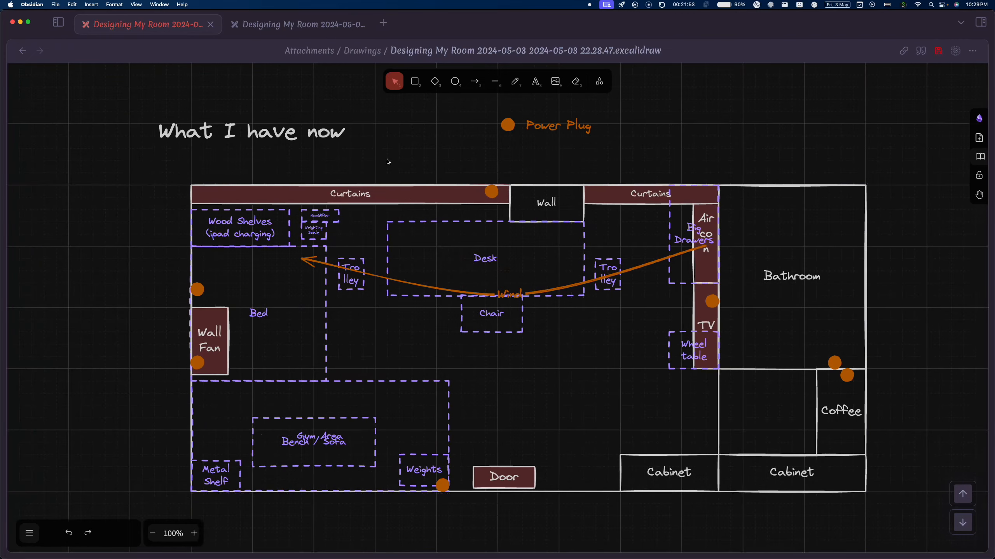
# Move the title and the power plug legend closer above the floor plan and change the title to "What I do now"
pyautogui.moveTo(293, 127); pyautogui.dragTo(325, 144)
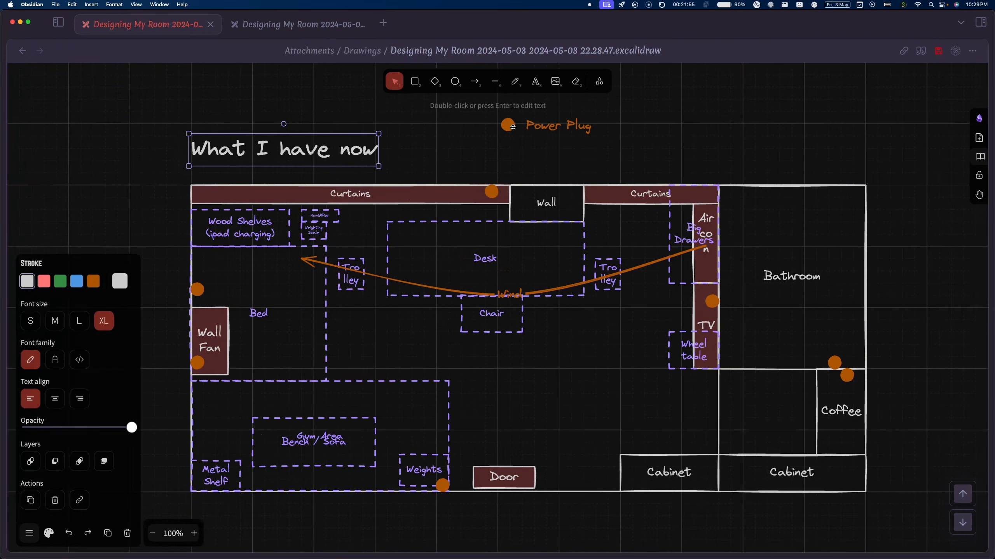
pyautogui.moveTo(529, 129); pyautogui.dragTo(516, 155)
pyautogui.click(332, 151)
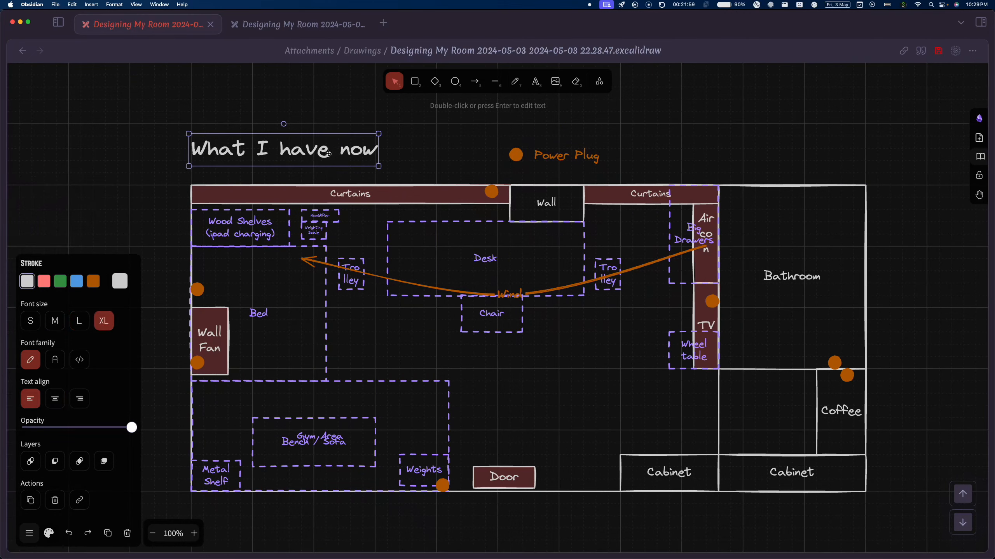
pyautogui.doubleClick(336, 152)
pyautogui.click(298, 150)
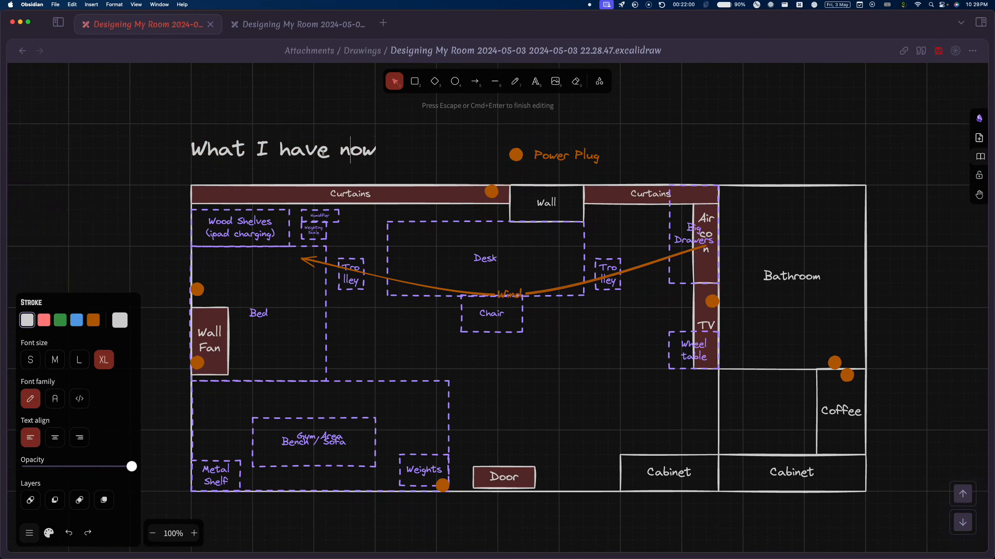
pyautogui.doubleClick(302, 149)
pyautogui.write('do')
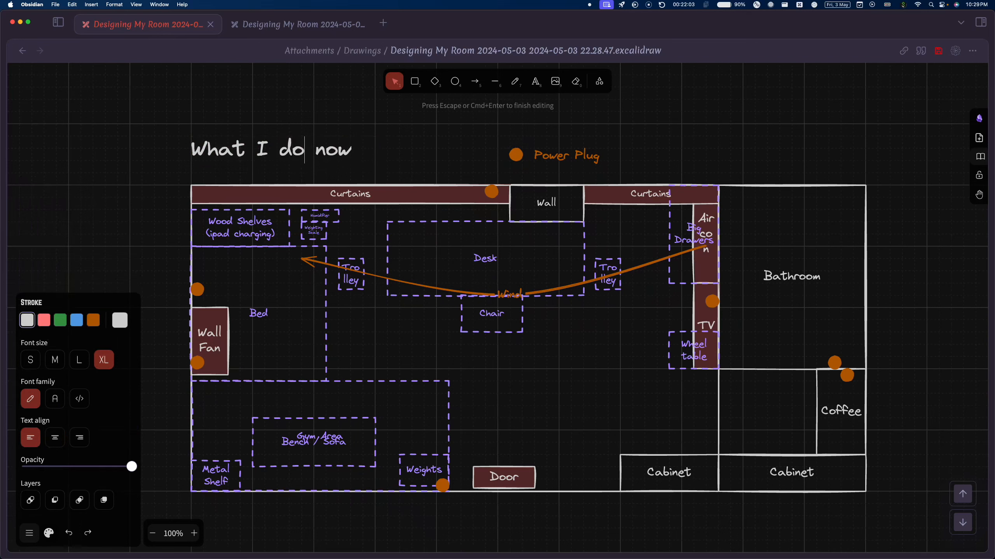
pyautogui.press('Escape')
# Cover the whole floor plan with a sharp-edged rectangle filled dark grey and lower its opacity so the plan shows through dimmed
pyautogui.click(415, 81)
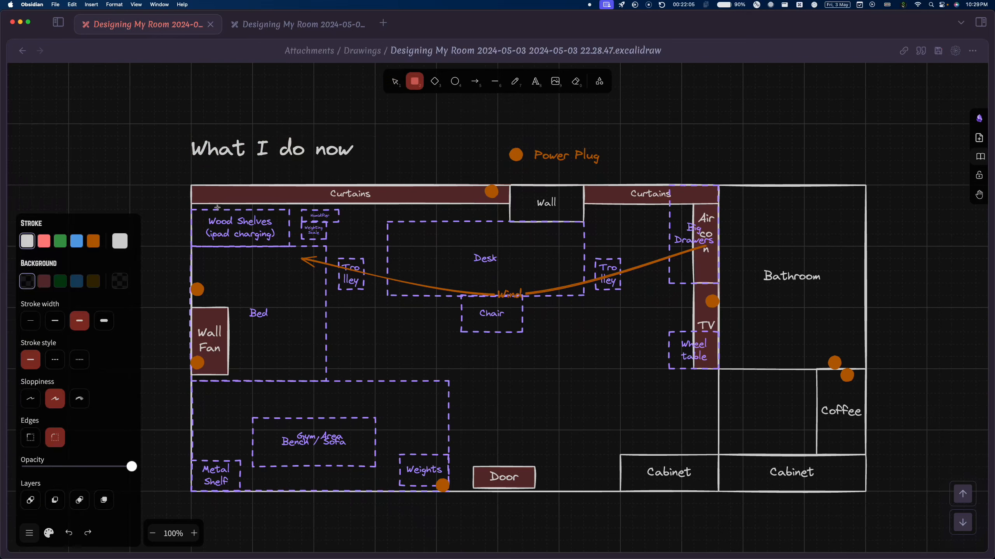
pyautogui.moveTo(191, 184); pyautogui.dragTo(867, 493)
pyautogui.click(30, 399)
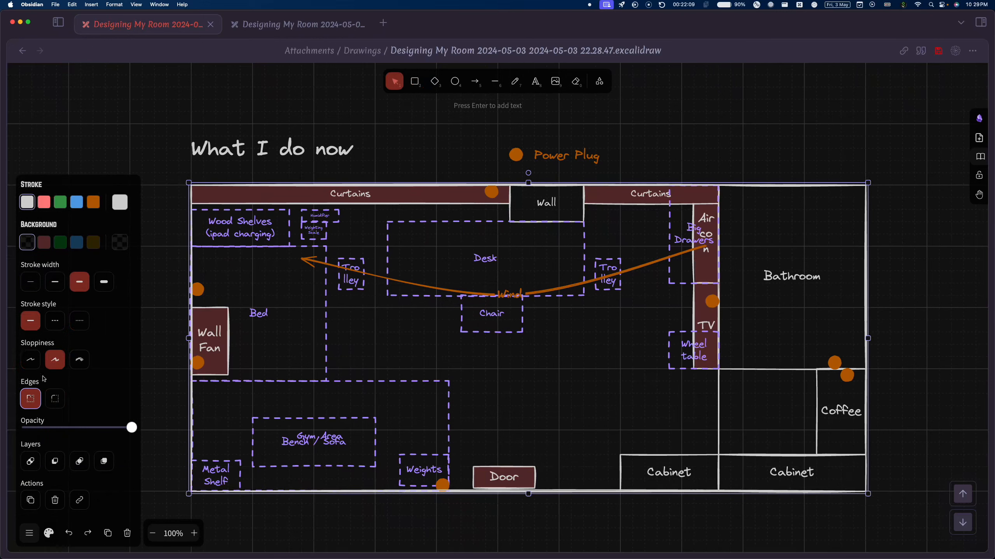
pyautogui.click(120, 242)
pyautogui.click(213, 257)
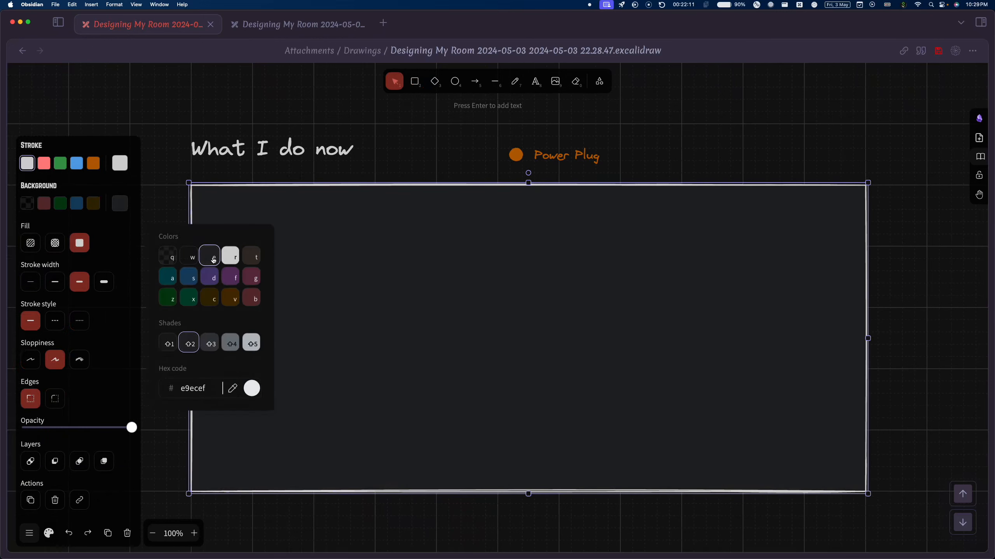
pyautogui.click(108, 446)
pyautogui.moveTo(132, 427); pyautogui.dragTo(88, 431)
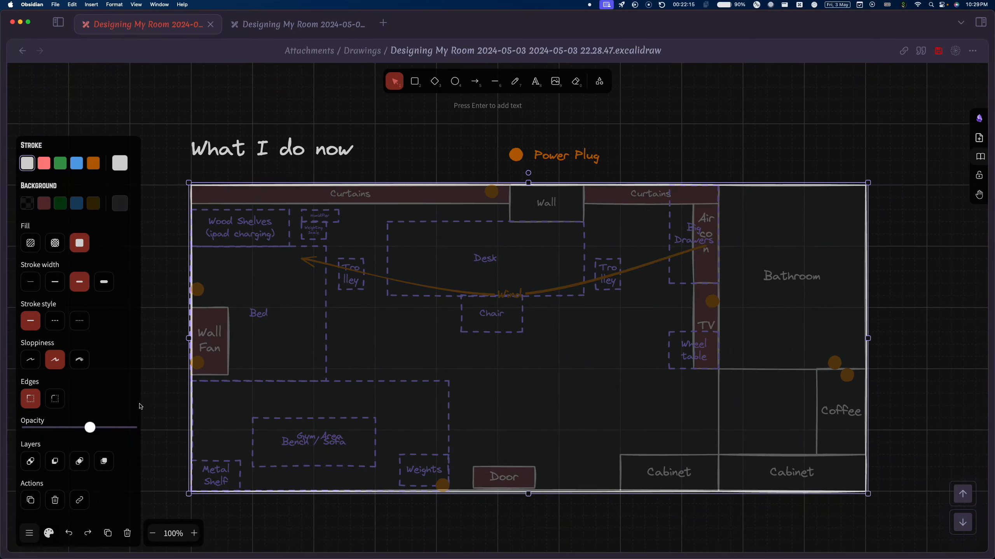
pyautogui.click(157, 407)
# Draw a small circle between the title and the power plug legend and give it a blue stroke
pyautogui.click(454, 81)
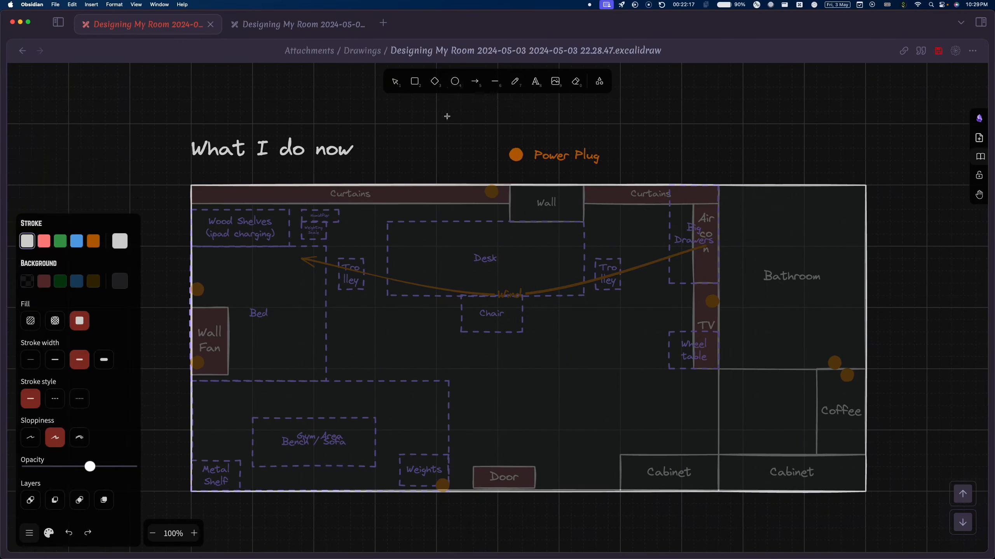
pyautogui.moveTo(412, 124); pyautogui.dragTo(446, 160)
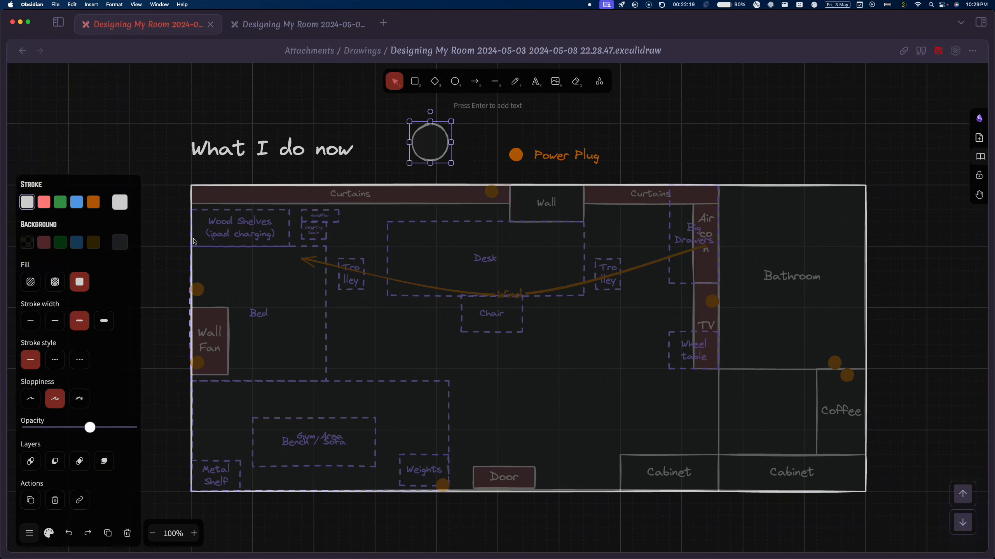
pyautogui.click(92, 202)
pyautogui.click(120, 202)
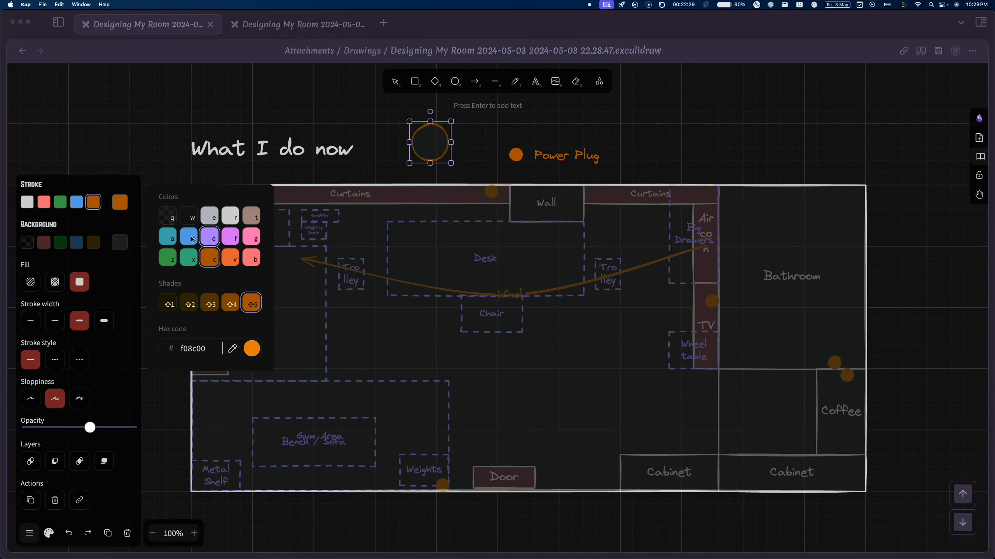
pyautogui.click(435, 152)
pyautogui.press('s')
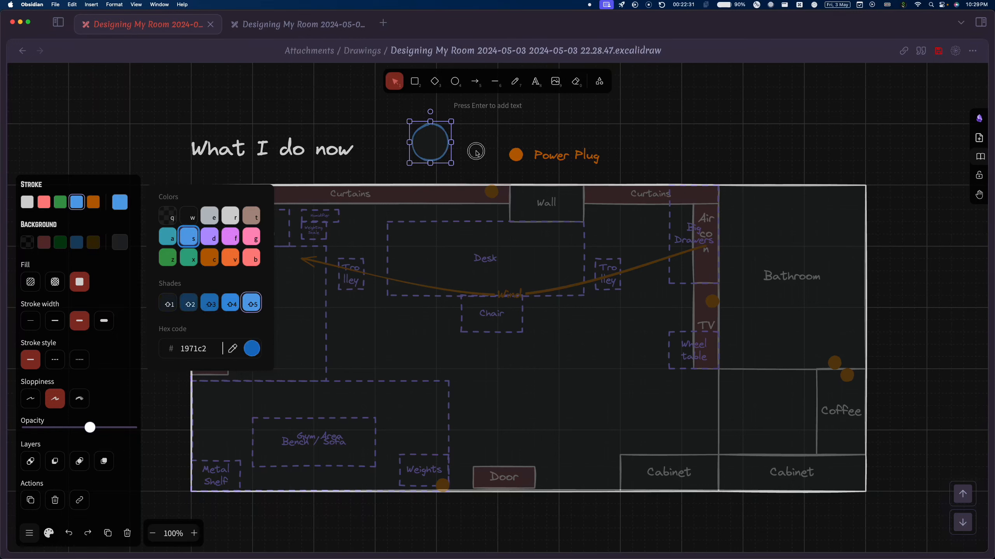
# Try the blue circle over the wood shelves with a brown background, hachure fill and lowered opacity
pyautogui.moveTo(440, 151); pyautogui.dragTo(231, 248)
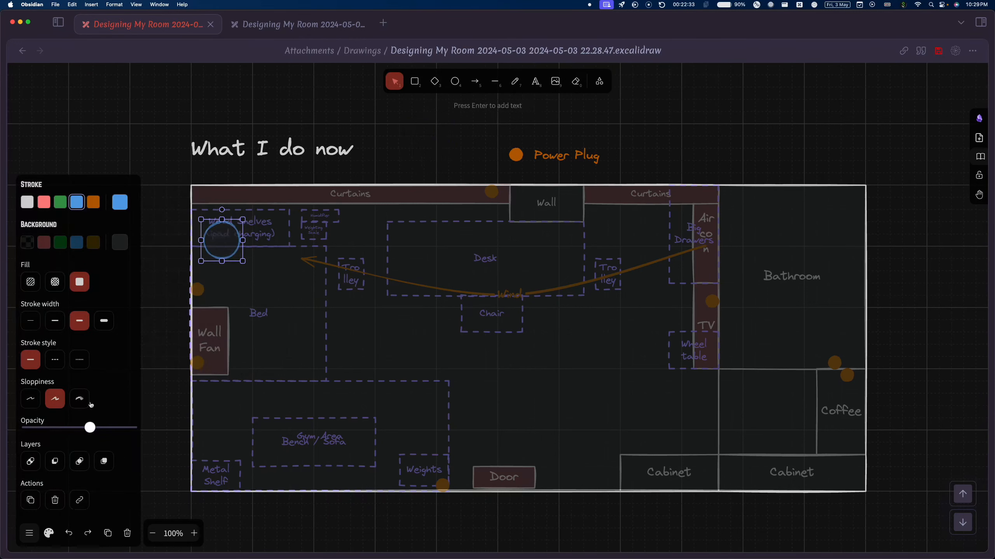
pyautogui.moveTo(91, 428); pyautogui.dragTo(222, 431)
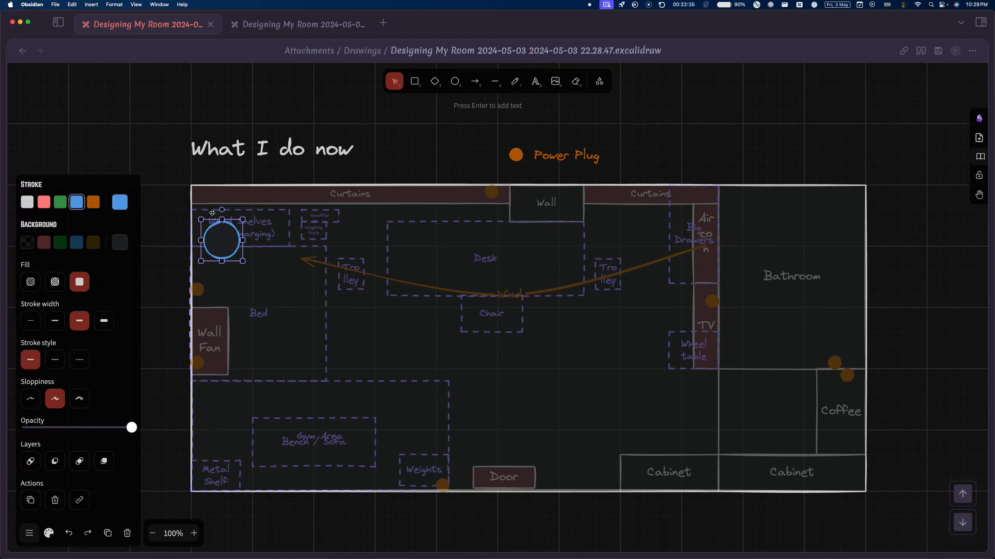
pyautogui.click(93, 242)
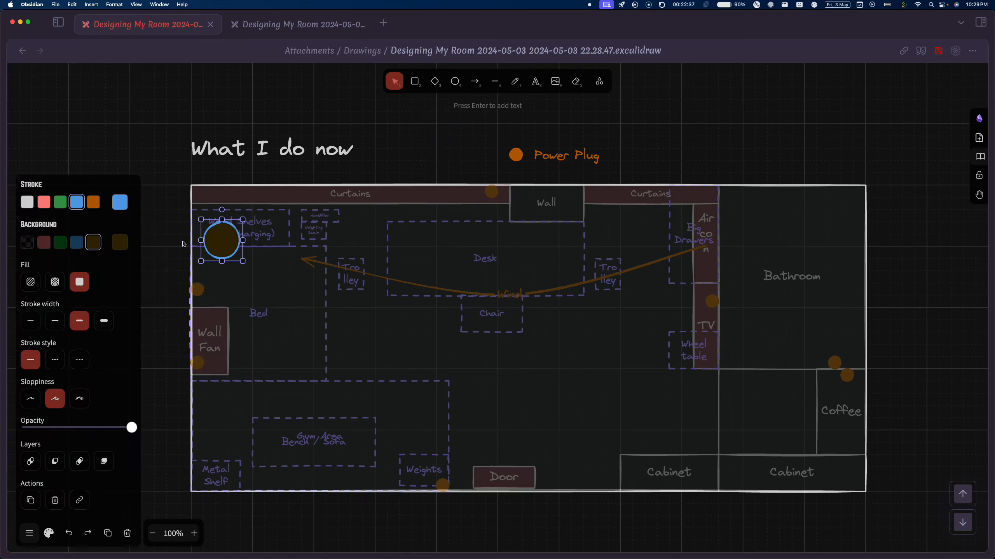
pyautogui.moveTo(132, 427); pyautogui.dragTo(79, 428)
pyautogui.click(56, 282)
pyautogui.click(31, 282)
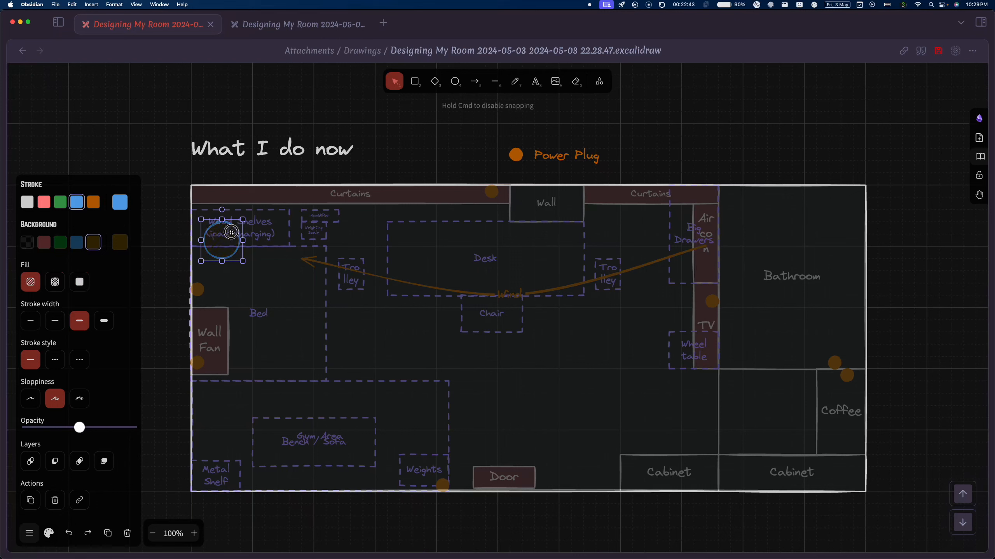
# Move the circle to the left of the title and give it full opacity and a light grey background
pyautogui.moveTo(248, 240); pyautogui.dragTo(175, 142)
pyautogui.moveTo(78, 427); pyautogui.dragTo(135, 427)
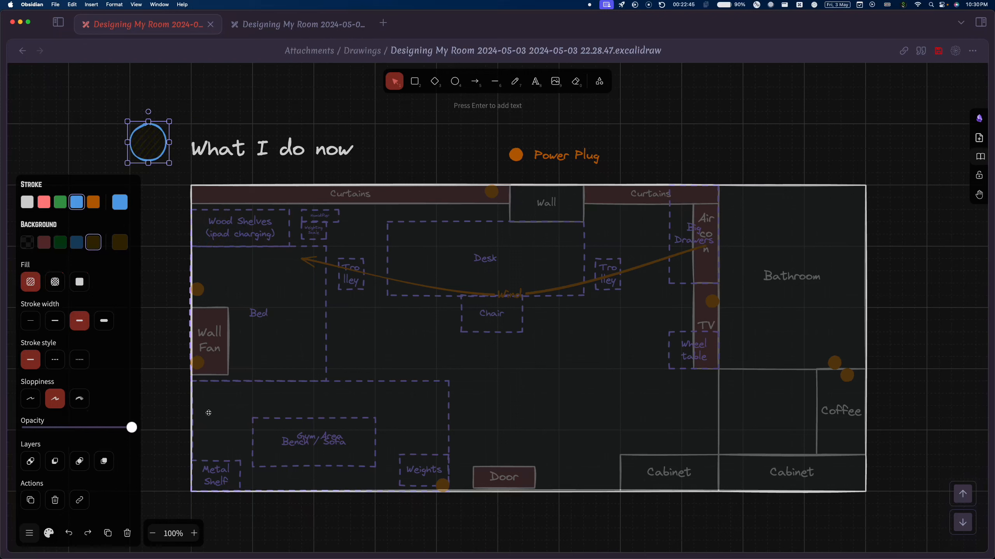
pyautogui.click(119, 242)
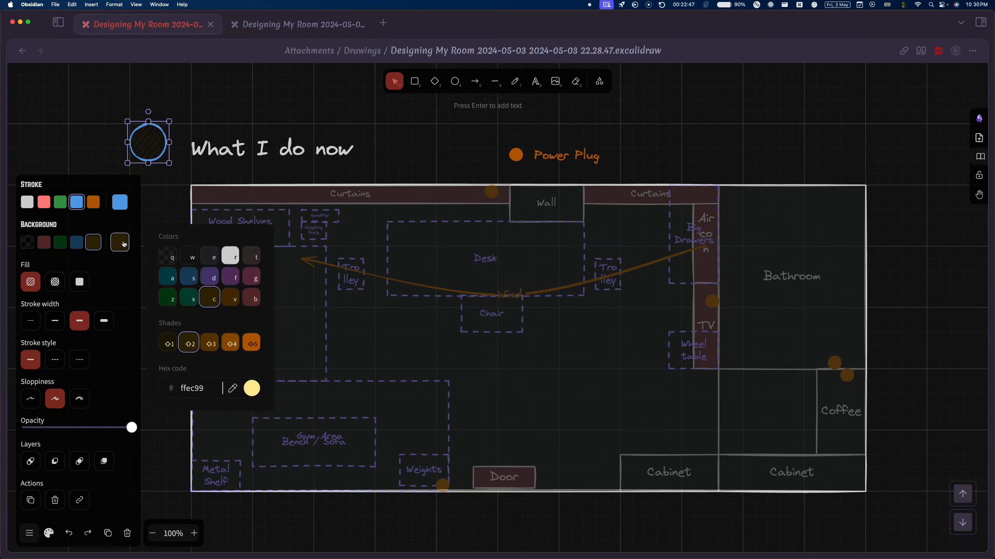
pyautogui.click(231, 257)
pyautogui.click(161, 179)
# Label the circle with the number 1 and change its fill to solid
pyautogui.doubleClick(145, 146)
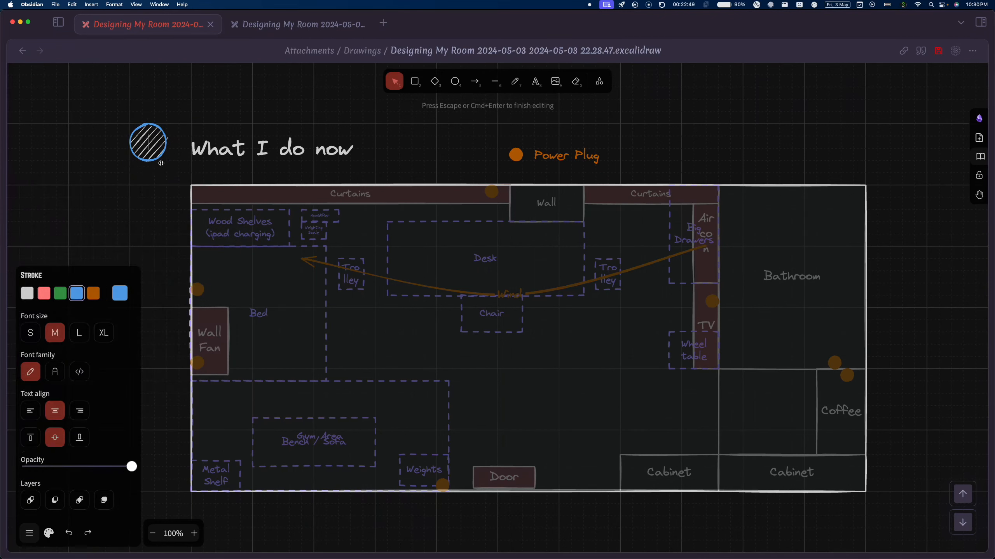
pyautogui.press('Escape')
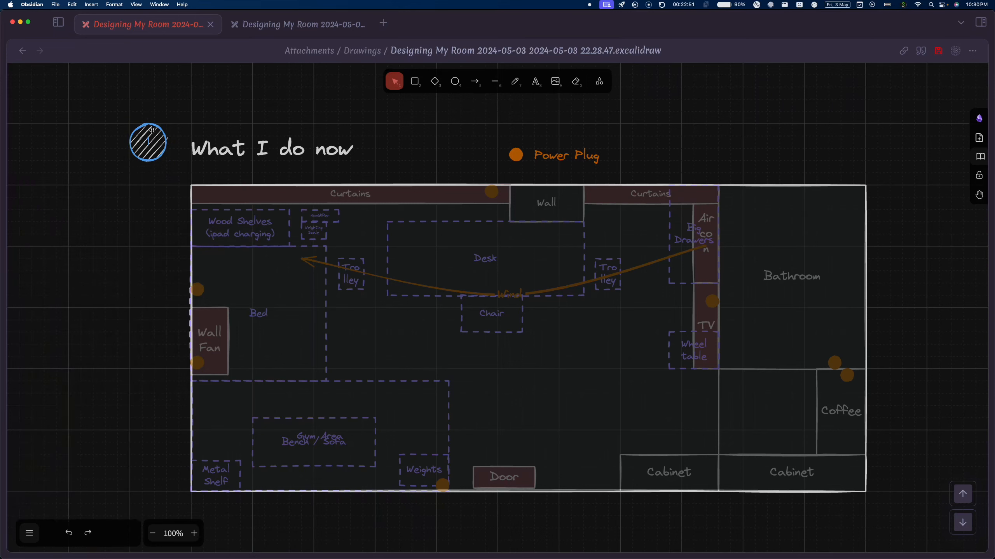
pyautogui.click(80, 180)
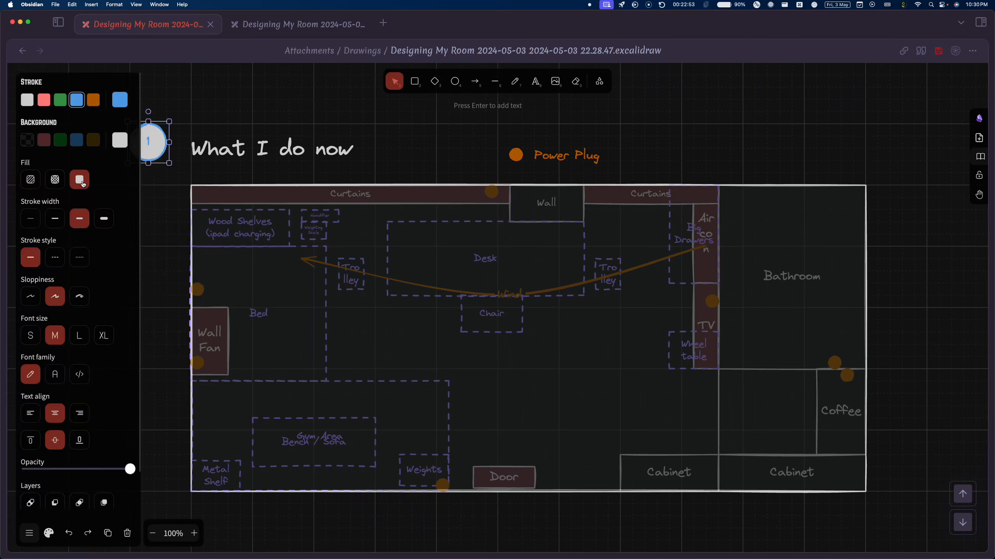
# Place the numbered circle on the bed just below the wood shelves and flatten it slightly into an oval
pyautogui.click(144, 157)
pyautogui.moveTo(144, 157); pyautogui.dragTo(260, 295)
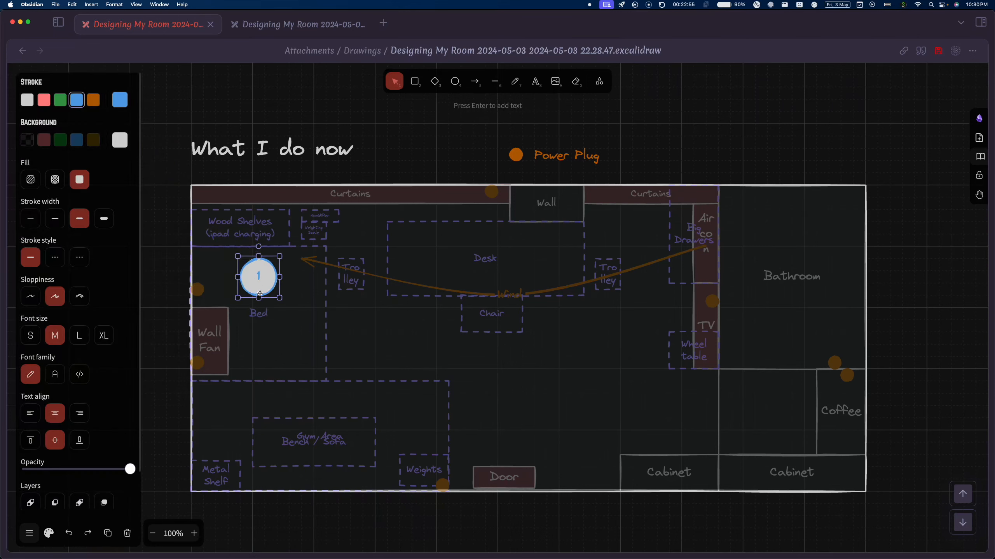
pyautogui.moveTo(238, 257); pyautogui.dragTo(227, 274)
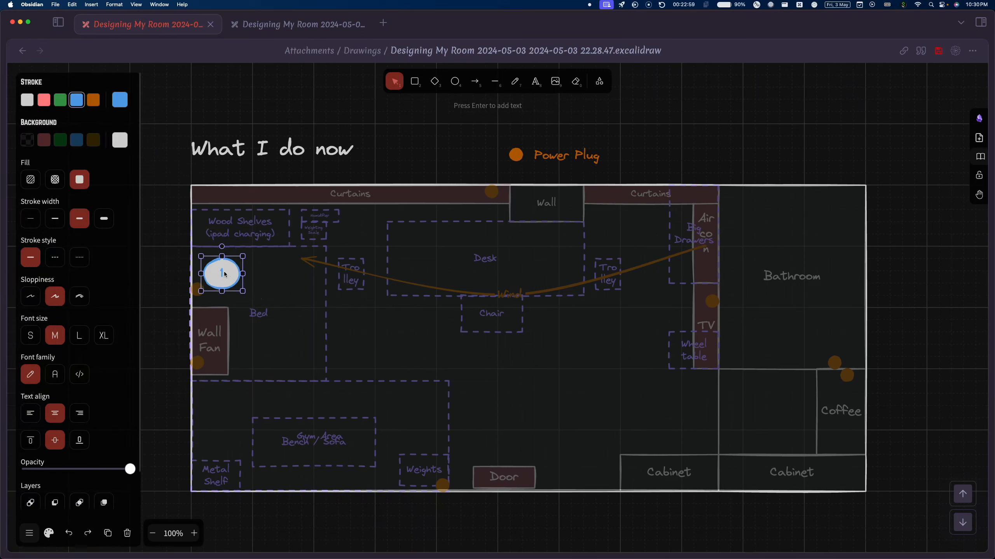
pyautogui.click(254, 276)
pyautogui.press('Return')
pyautogui.click(138, 218)
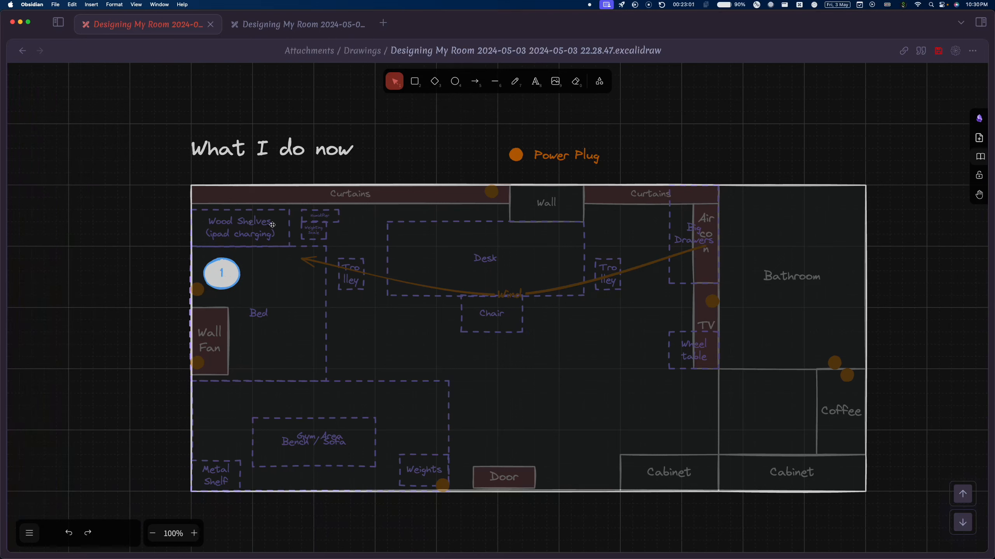
# Move the numbered marker out of the floor plan, then group the plan with its dimming overlay and lock them
pyautogui.moveTo(223, 280)
pyautogui.mouseDown()
pyautogui.moveTo(69, 212)
pyautogui.moveTo(77, 193)
pyautogui.mouseUp()
pyautogui.moveTo(176, 175)
pyautogui.mouseDown()
pyautogui.moveTo(595, 480)
pyautogui.moveTo(984, 503)
pyautogui.moveTo(970, 511)
pyautogui.mouseUp()
pyautogui.rightClick(789, 448)
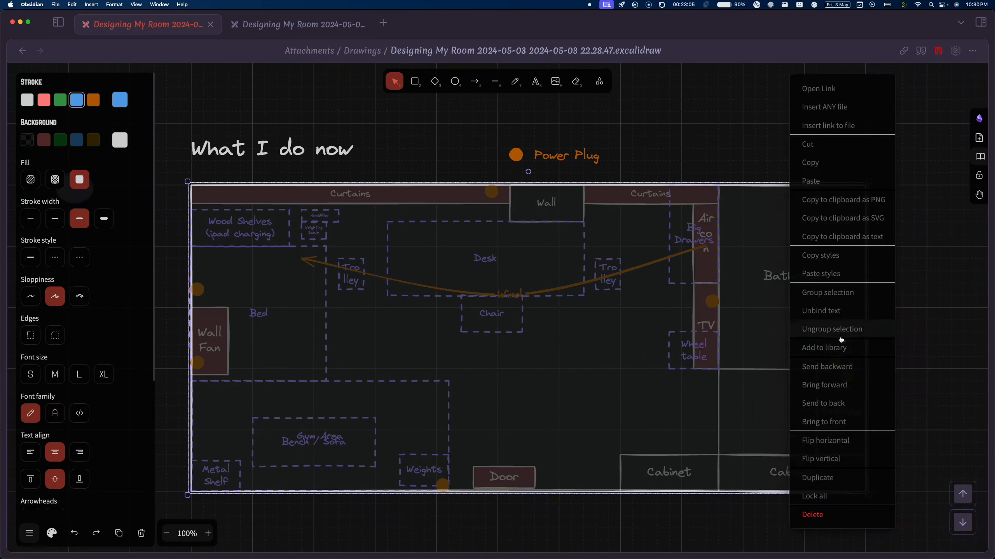
pyautogui.click(842, 293)
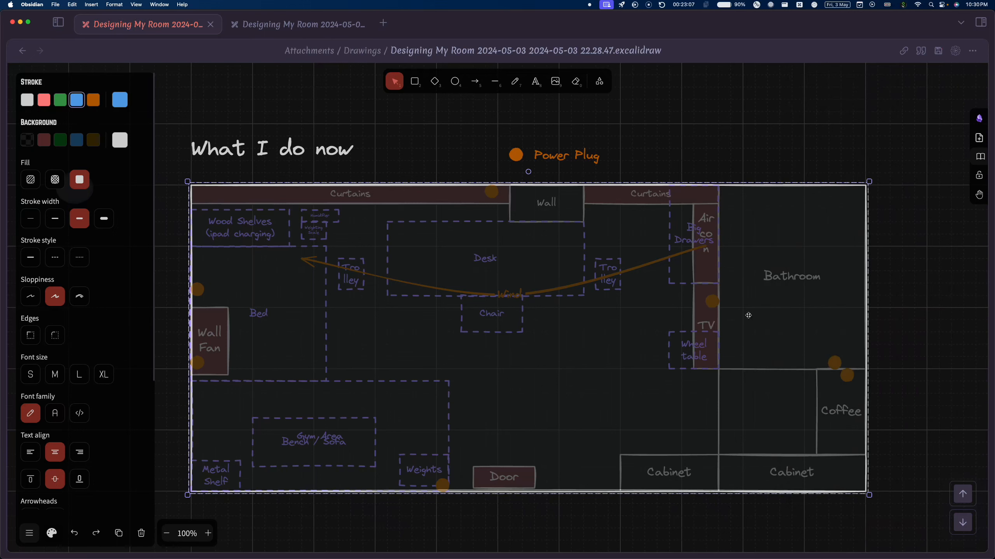
pyautogui.rightClick(723, 337)
pyautogui.click(757, 496)
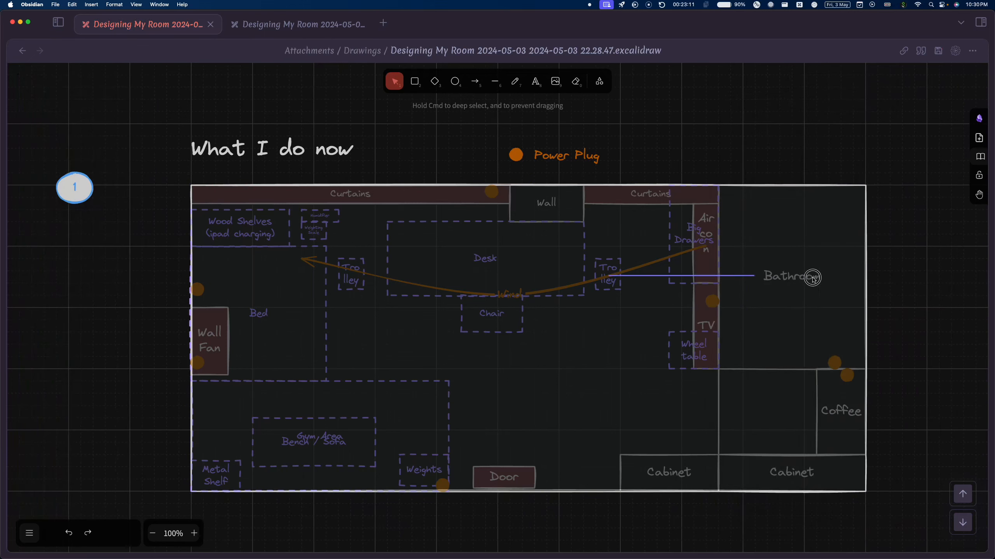
# Put marker 1 back on the bed below the wood shelves and add the text "Wake up" beside it
pyautogui.moveTo(72, 199); pyautogui.dragTo(267, 284)
pyautogui.doubleClick(345, 275)
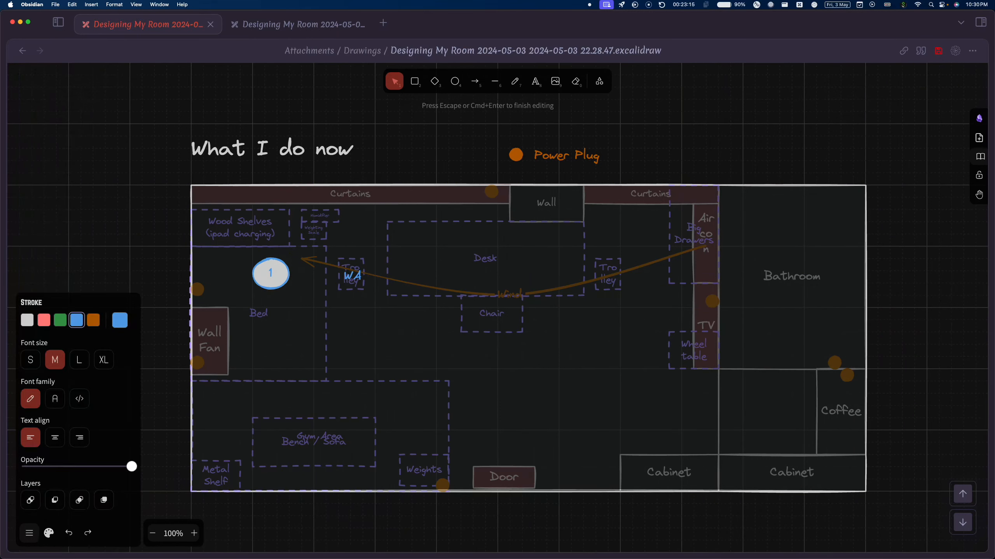
pyautogui.click(464, 275)
pyautogui.moveTo(346, 279); pyautogui.dragTo(206, 266)
pyautogui.click(256, 273)
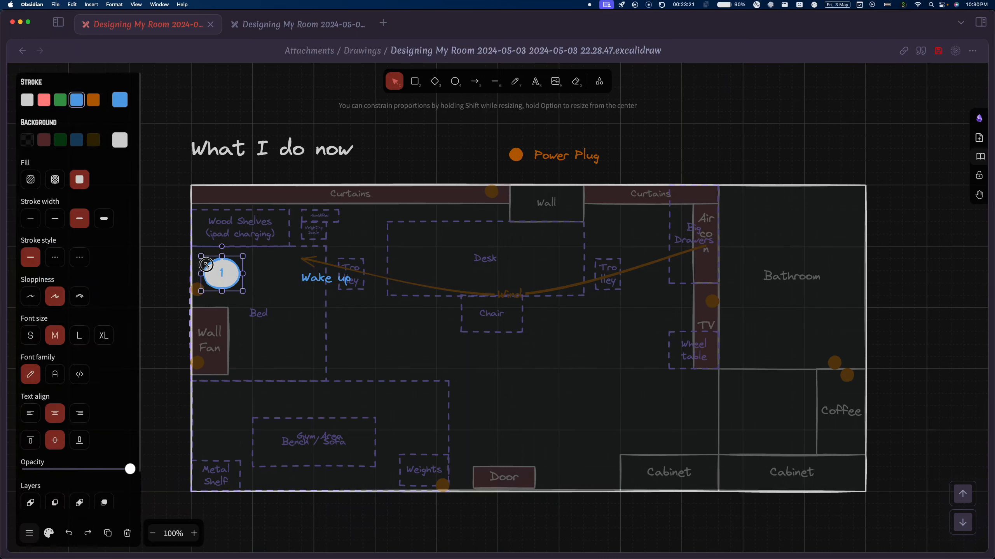
pyautogui.moveTo(321, 278); pyautogui.dragTo(271, 277)
# Hide the canvas grid and align the "Wake up" text closely beside marker 1
pyautogui.rightClick(149, 173)
pyautogui.click(195, 347)
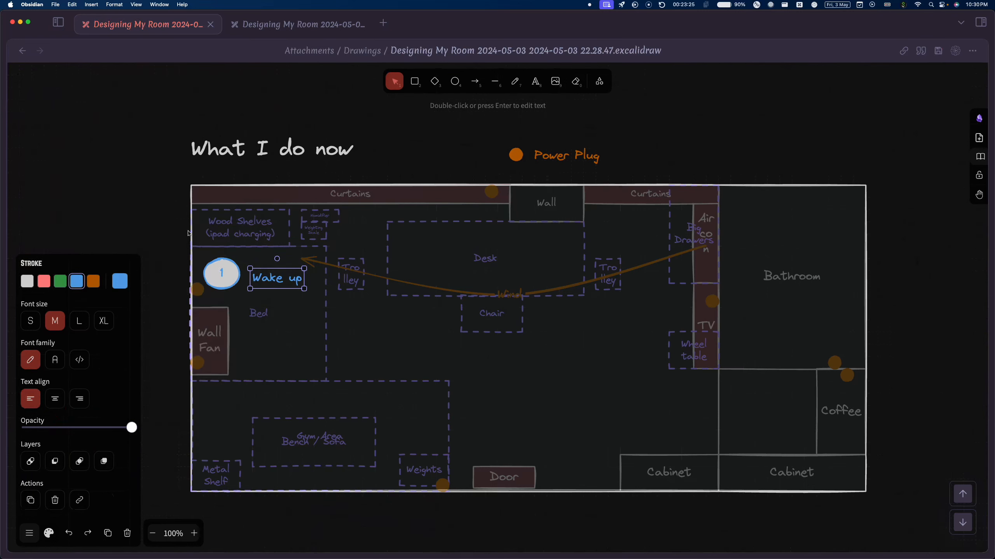
pyautogui.moveTo(269, 282); pyautogui.dragTo(264, 277)
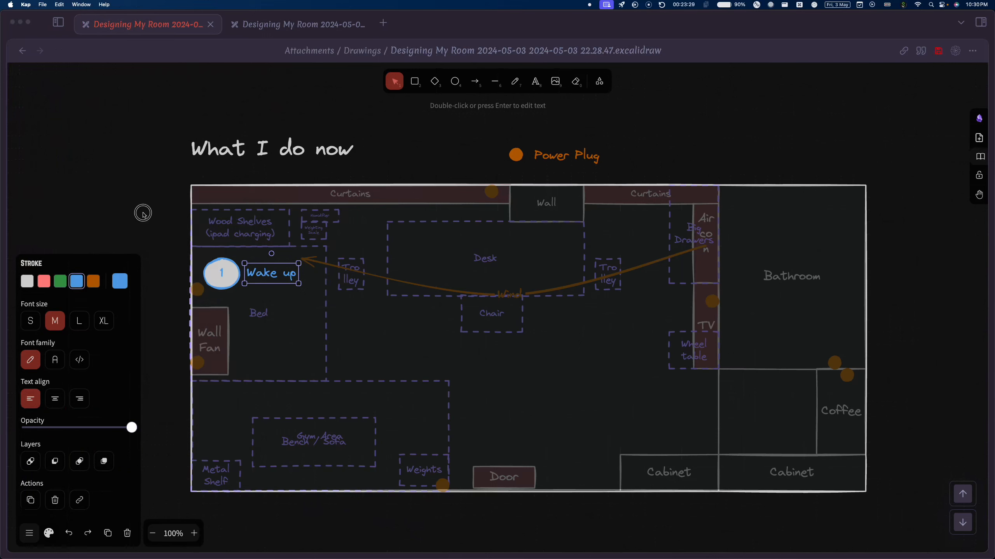
# Duplicate marker 1 with its "Wake up" label into the bathroom's upper left corner and renumber the copy 2
pyautogui.click(166, 224)
pyautogui.click(164, 222)
pyautogui.moveTo(165, 237); pyautogui.dragTo(367, 328)
pyautogui.press('super+c')
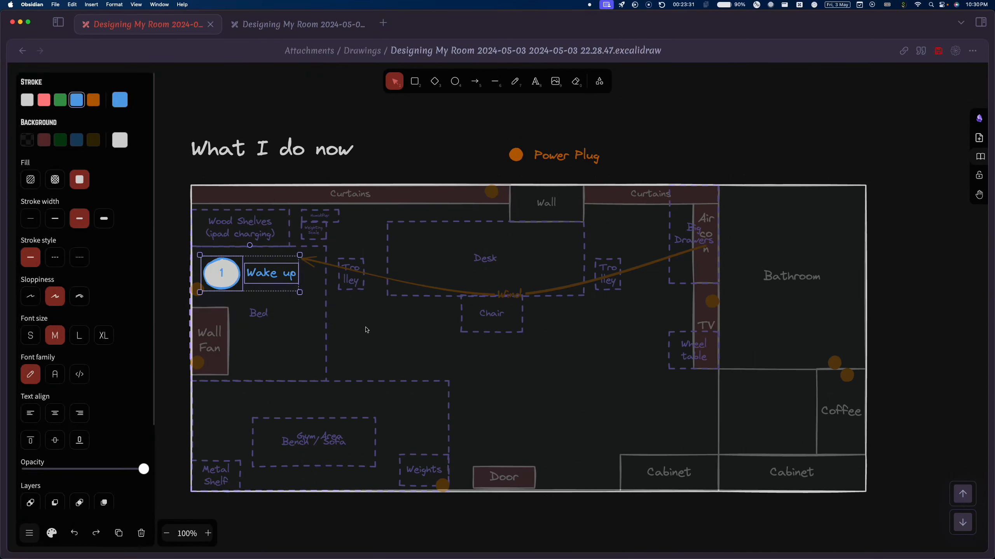
pyautogui.press('super+v')
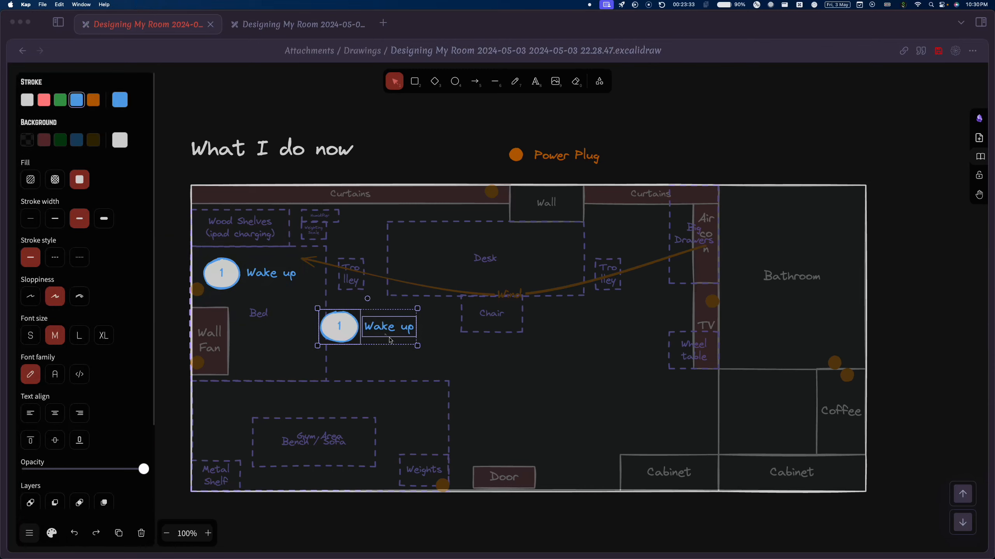
pyautogui.click(354, 328)
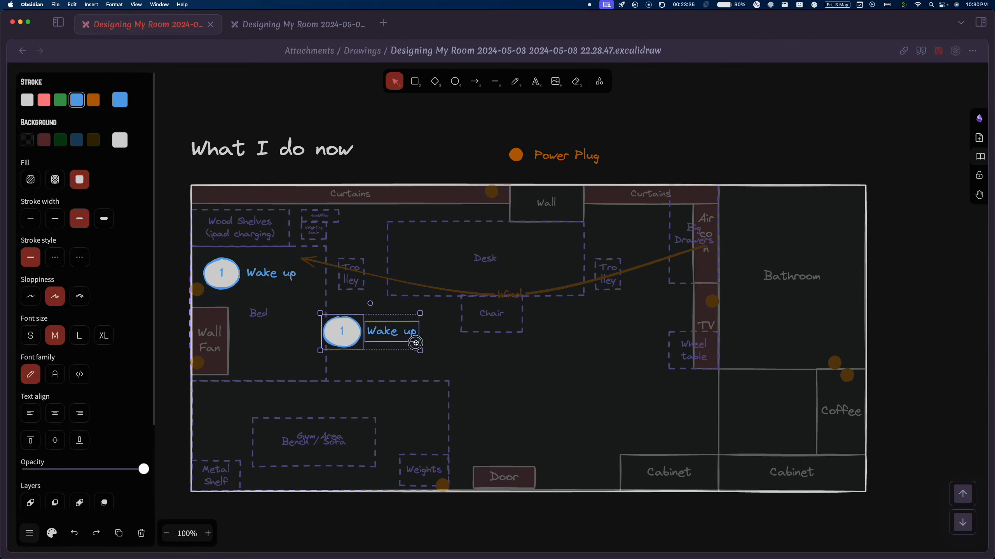
pyautogui.moveTo(338, 327); pyautogui.dragTo(771, 312)
pyautogui.click(771, 311)
pyautogui.doubleClick(771, 312)
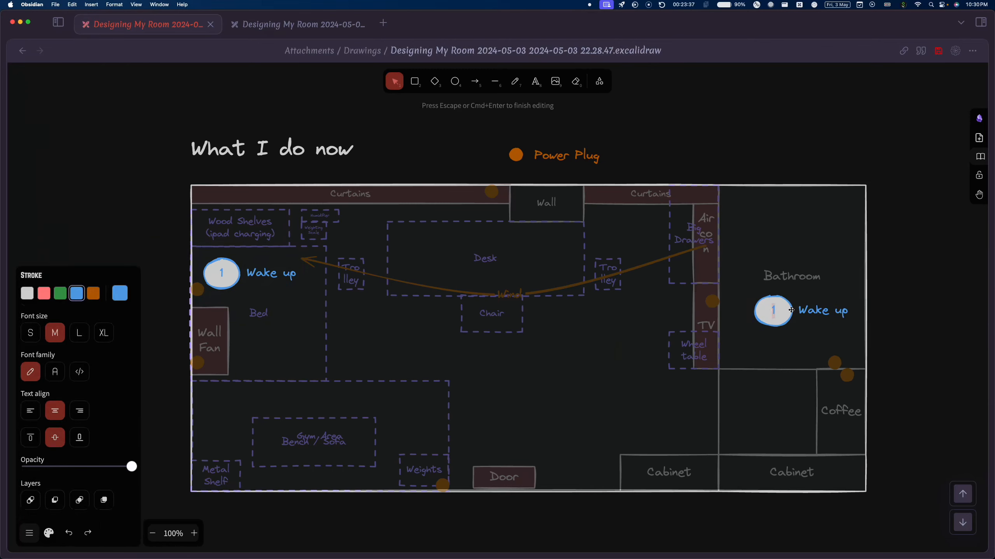
pyautogui.moveTo(926, 337); pyautogui.dragTo(735, 277)
pyautogui.moveTo(768, 310); pyautogui.dragTo(755, 199)
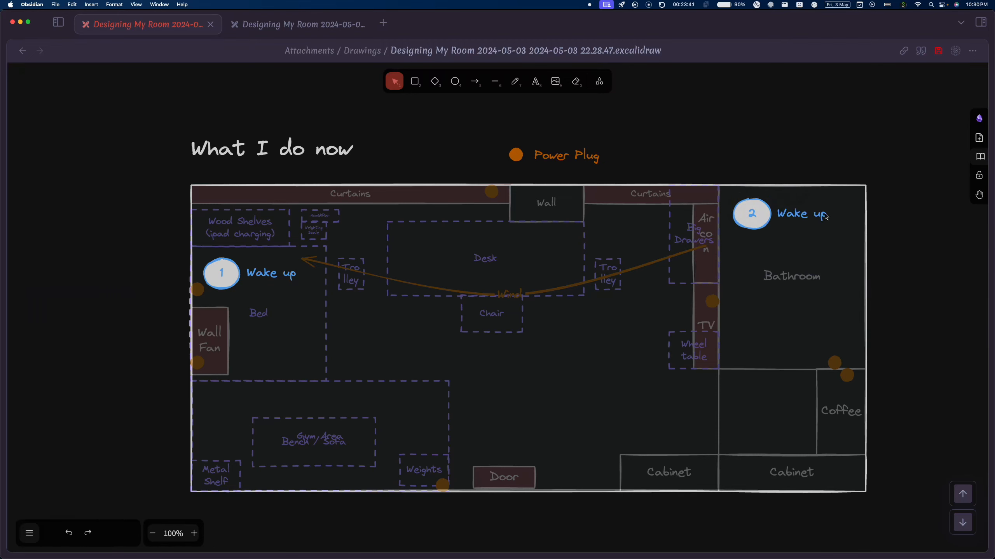
# Change marker 2's label to "Morning Routine" and shift the pair slightly left so the text fits inside the bathroom
pyautogui.doubleClick(797, 212)
pyautogui.write('Mo')
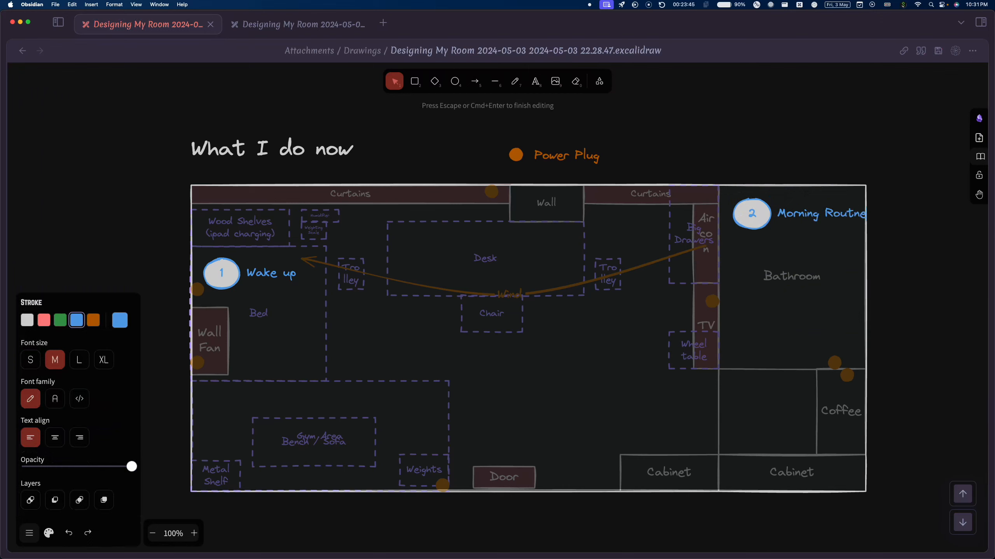
pyautogui.write('rning Routine')
pyautogui.press('Escape')
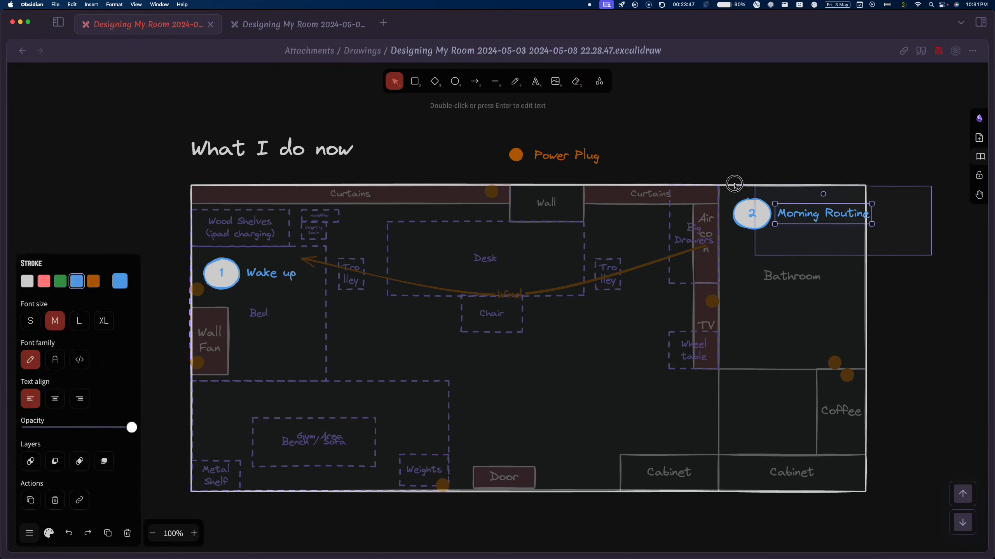
pyautogui.moveTo(782, 223); pyautogui.dragTo(772, 223)
pyautogui.click(897, 232)
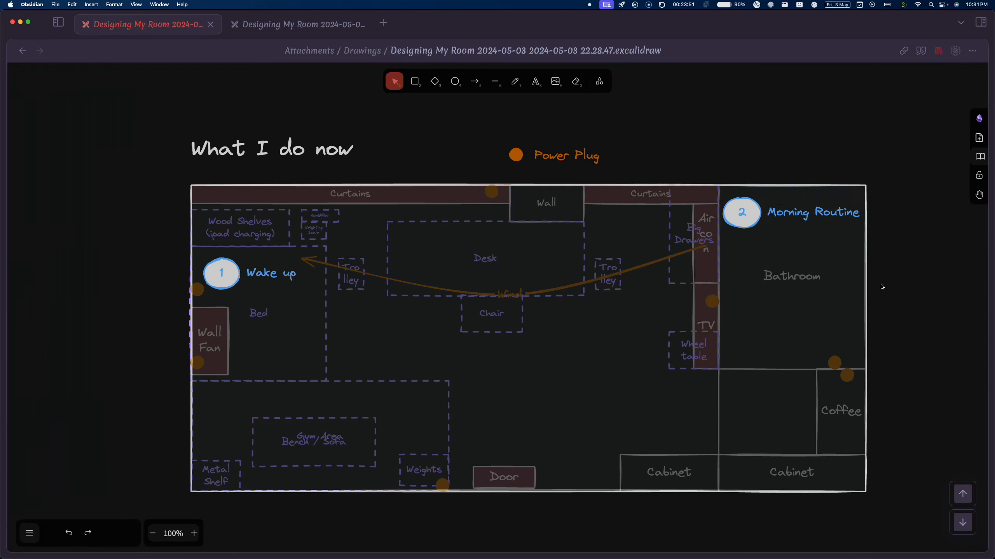
# Duplicate marker 2 with its label onto the desk, relabel the copy "Work / Write" and renumber it 3
pyautogui.scroll(-3, 882, 287)
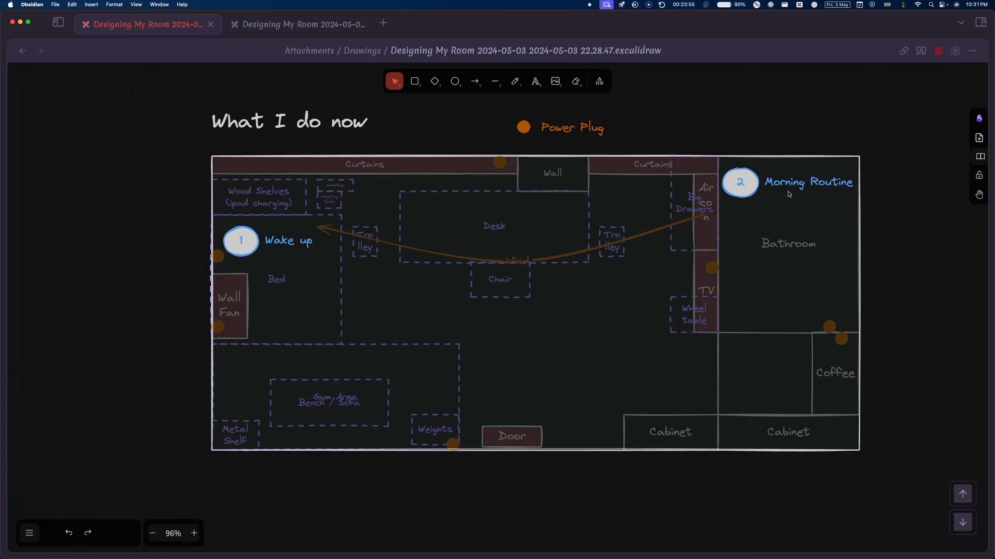
pyautogui.moveTo(896, 219); pyautogui.dragTo(658, 148)
pyautogui.moveTo(789, 168); pyautogui.dragTo(498, 209)
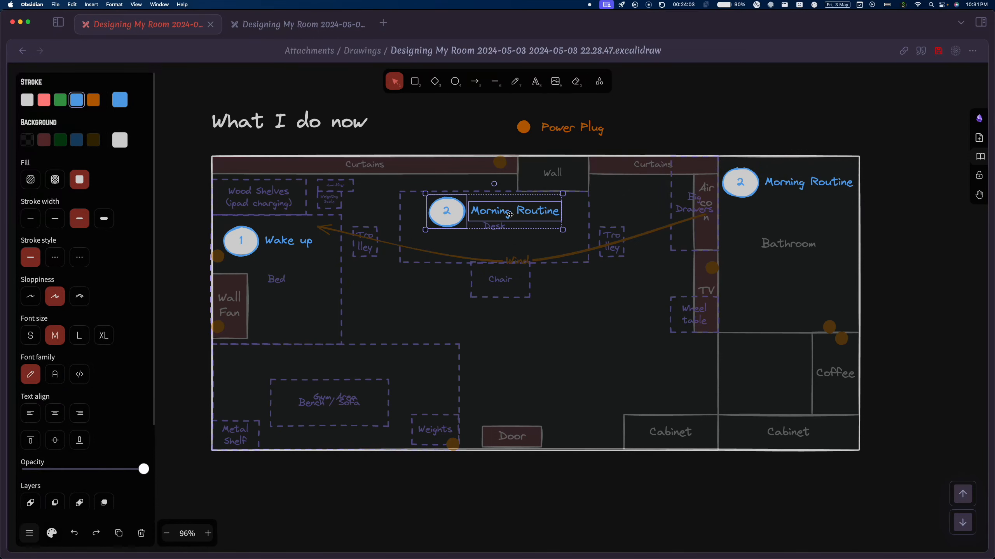
pyautogui.doubleClick(510, 215)
pyautogui.write('Work / Write')
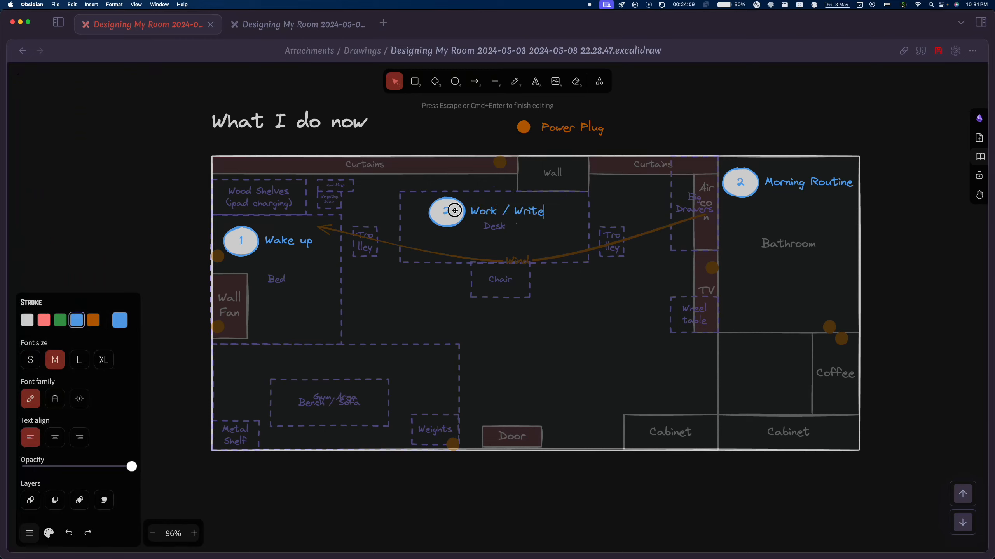
pyautogui.doubleClick(454, 211)
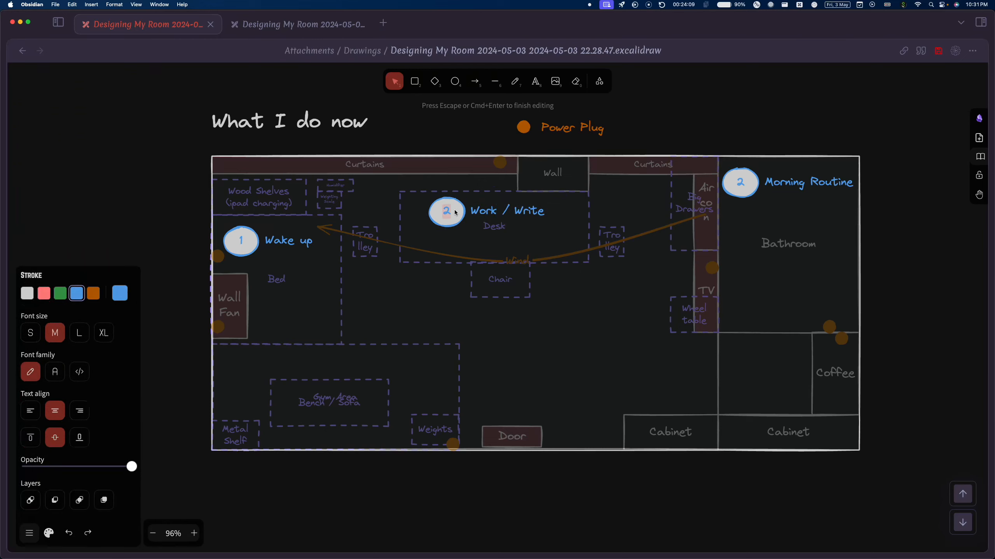
pyautogui.click(485, 183)
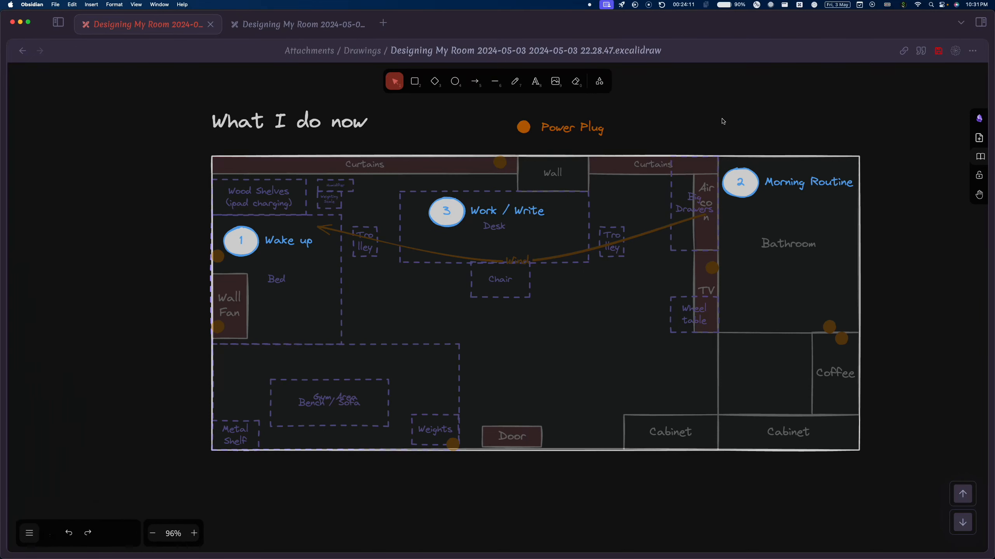
# Duplicate marker 3 with its label beside the chair, and extend the desk label to "Work / Write / Eat"
pyautogui.moveTo(580, 267); pyautogui.dragTo(578, 266)
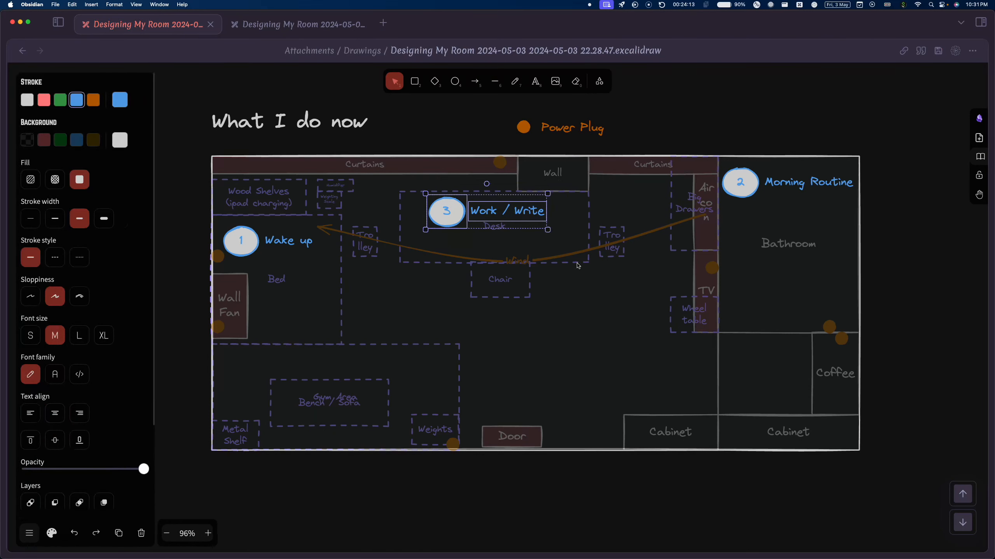
pyautogui.press('super+v')
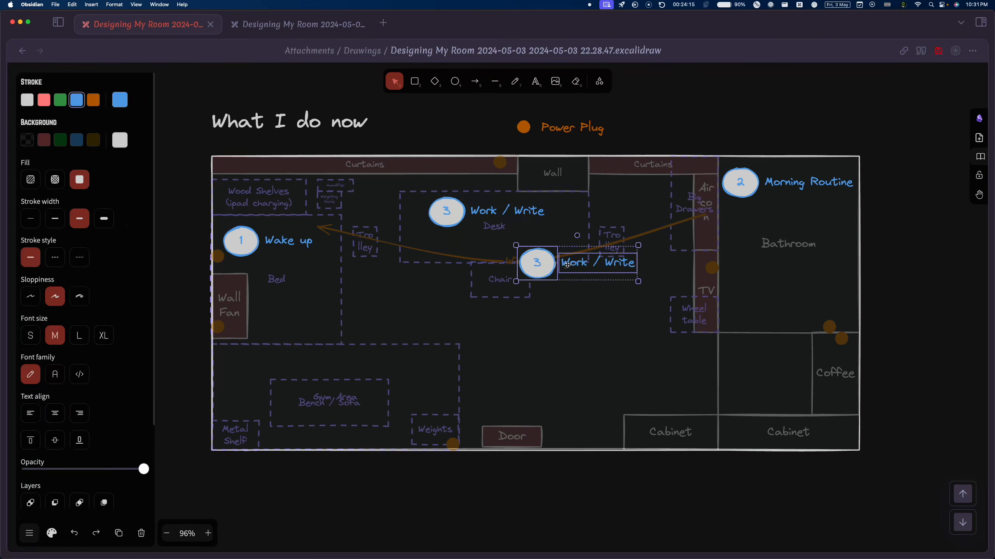
pyautogui.doubleClick(528, 209)
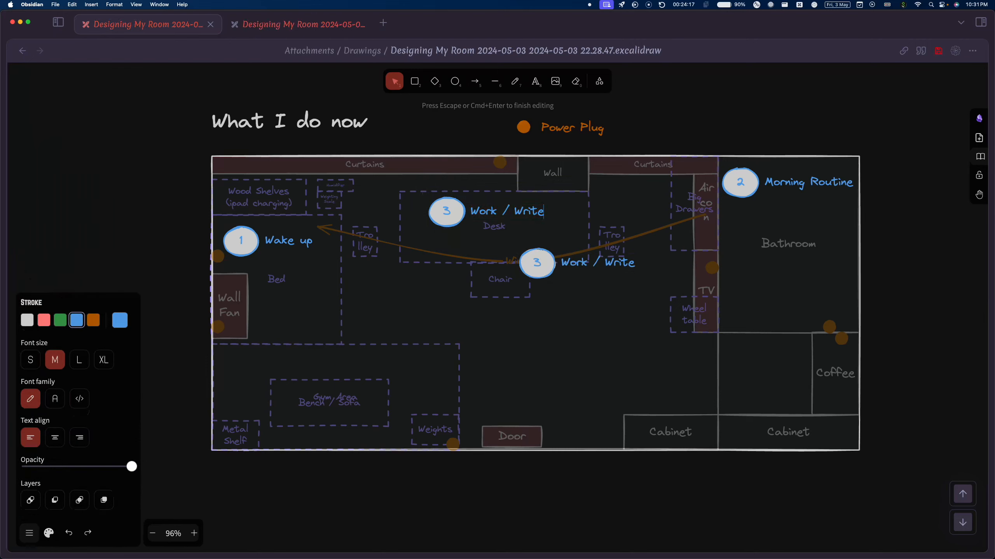
pyautogui.write('/ Eat')
pyautogui.click(468, 135)
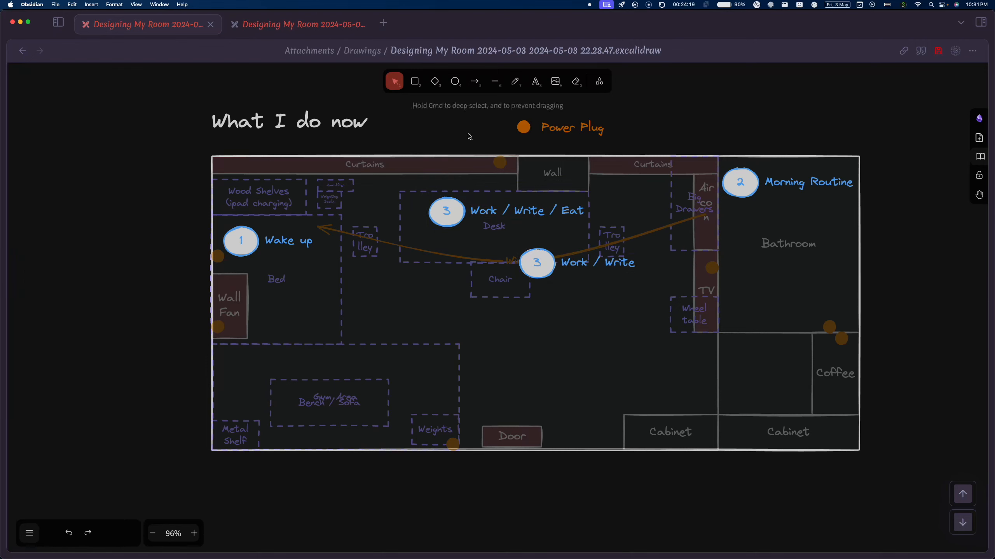
# Shift the desk marker with its label slightly left and reword the label as "Work + Write + Eat"
pyautogui.moveTo(644, 234); pyautogui.dragTo(383, 169)
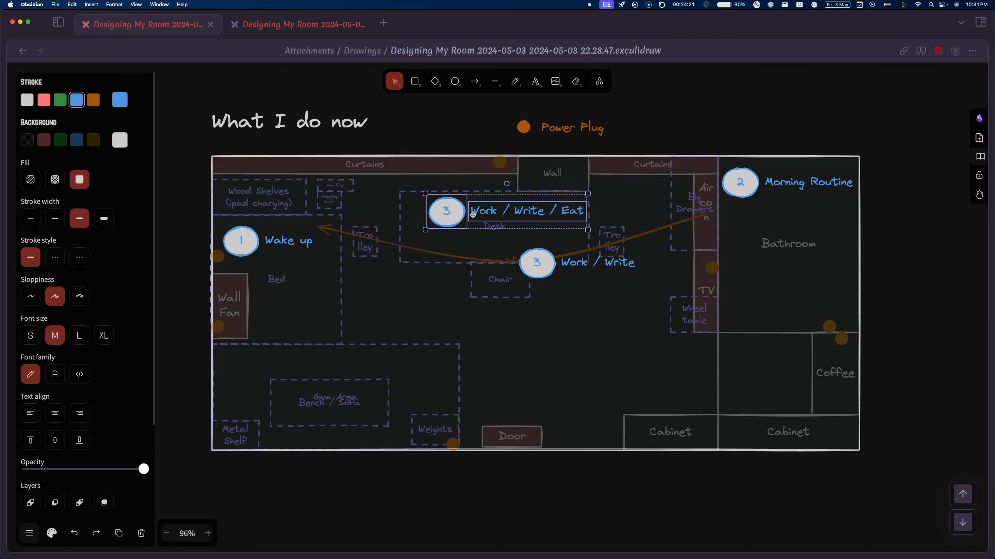
pyautogui.moveTo(473, 215); pyautogui.dragTo(457, 216)
pyautogui.click(529, 214)
pyautogui.doubleClick(529, 214)
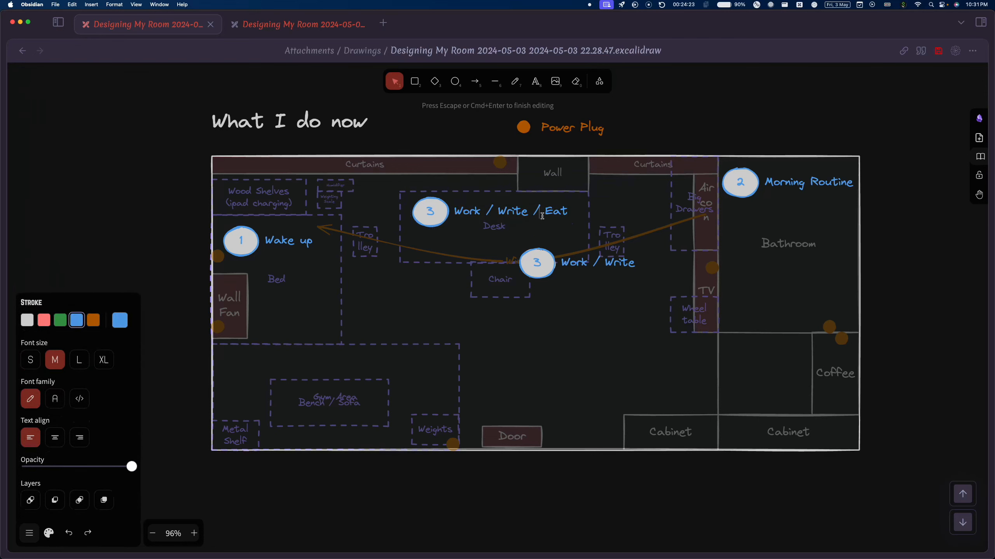
pyautogui.press('BackSpace')
pyautogui.write('+')
pyautogui.press('BackSpace')
pyautogui.write('+')
pyautogui.press('Escape')
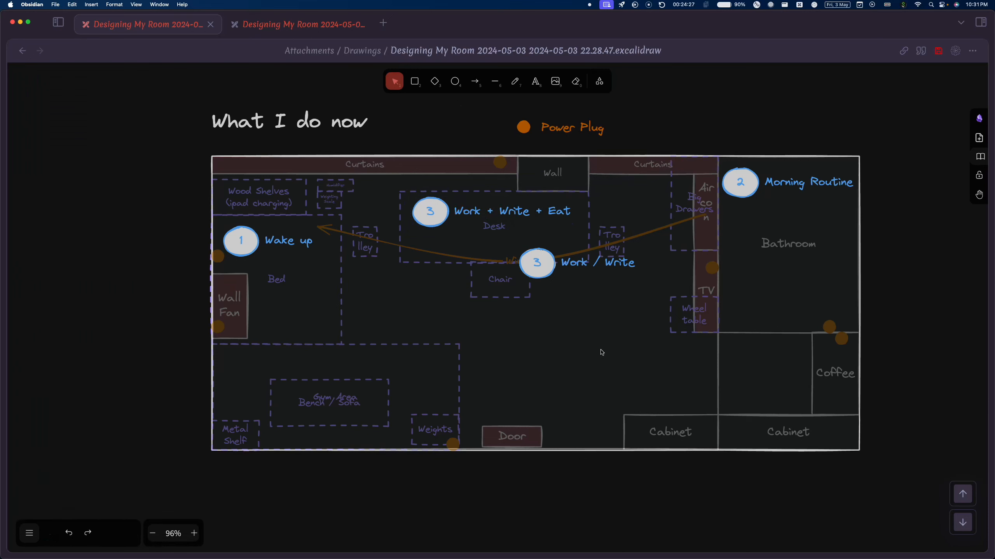
# Move the spare marker 3 and its "Work / Write" label to the bathroom's right wall, just above the coffee area
pyautogui.click(530, 254)
pyautogui.moveTo(529, 254); pyautogui.dragTo(841, 291)
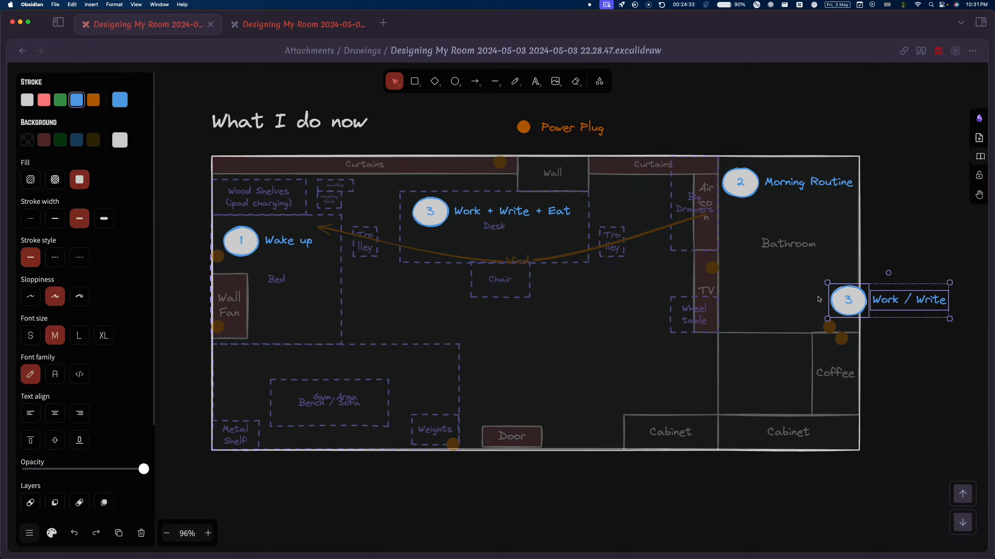
pyautogui.doubleClick(845, 304)
pyautogui.click(889, 282)
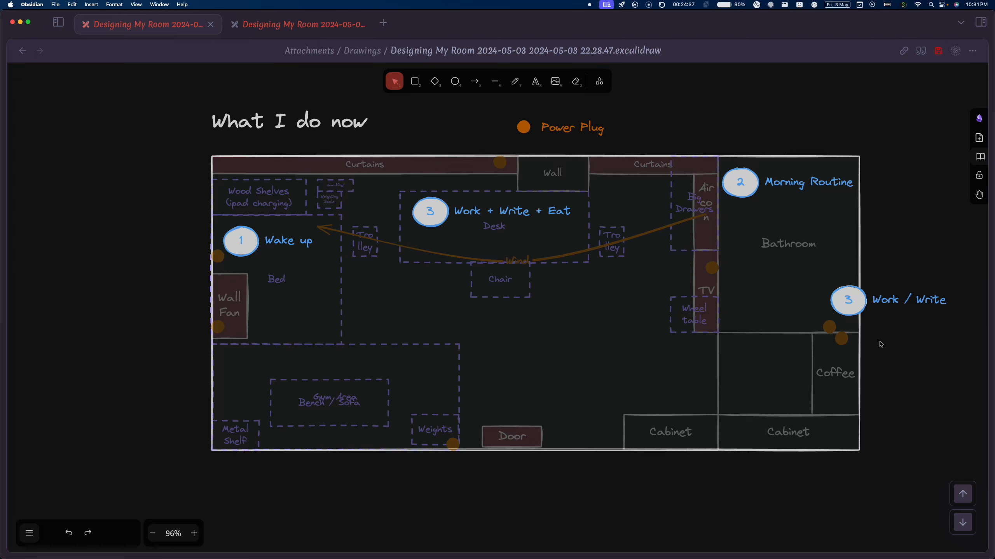
# Duplicate the spare marker's oval onto the coffee area, clear its number and shrink it to a small dot
pyautogui.click(851, 310)
pyautogui.press('super+c')
pyautogui.press('super+v')
pyautogui.doubleClick(847, 371)
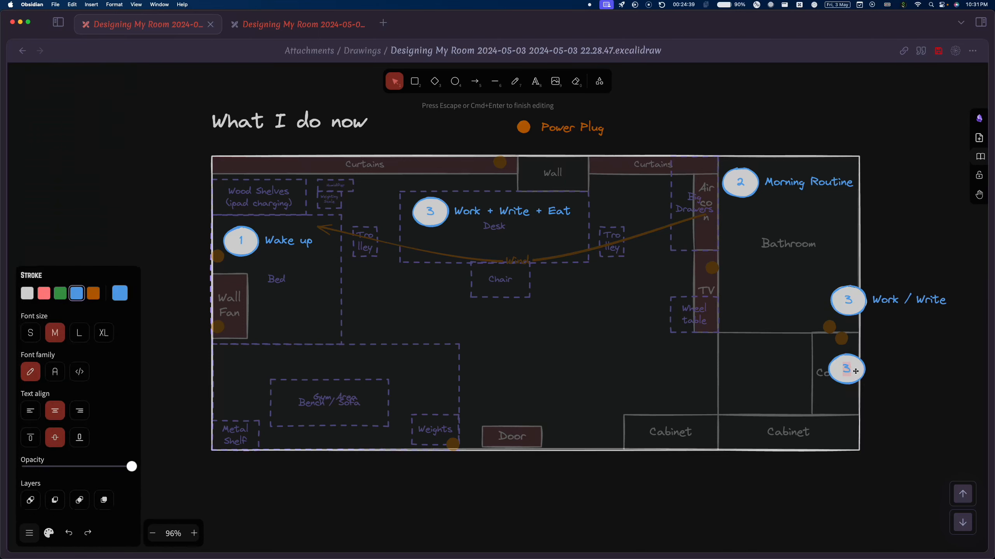
pyautogui.press('BackSpace')
pyautogui.click(931, 375)
pyautogui.click(856, 375)
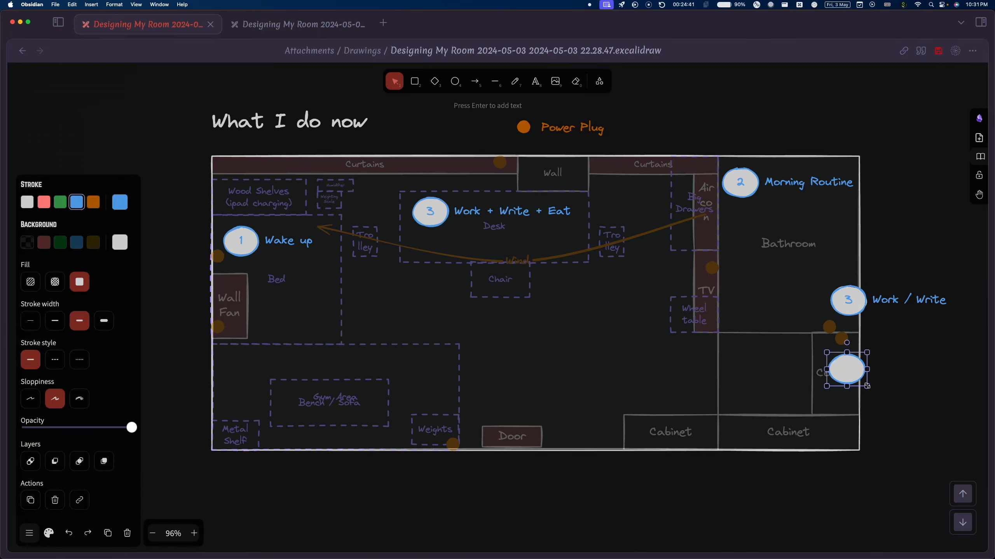
pyautogui.moveTo(867, 386); pyautogui.dragTo(812, 342)
# Duplicate the "Work / Write" text, change the copy to "Clothes" and place it in a smaller size beside the small dot
pyautogui.click(924, 308)
pyautogui.press('super+c')
pyautogui.press('super+v')
pyautogui.press('Return')
pyautogui.write('Clothes')
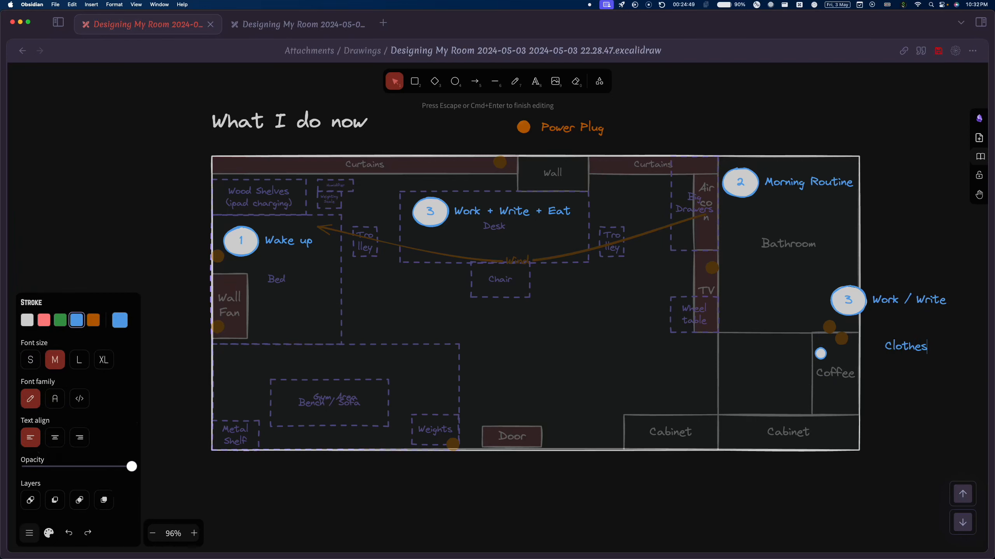
pyautogui.click(938, 331)
pyautogui.moveTo(908, 346); pyautogui.dragTo(847, 354)
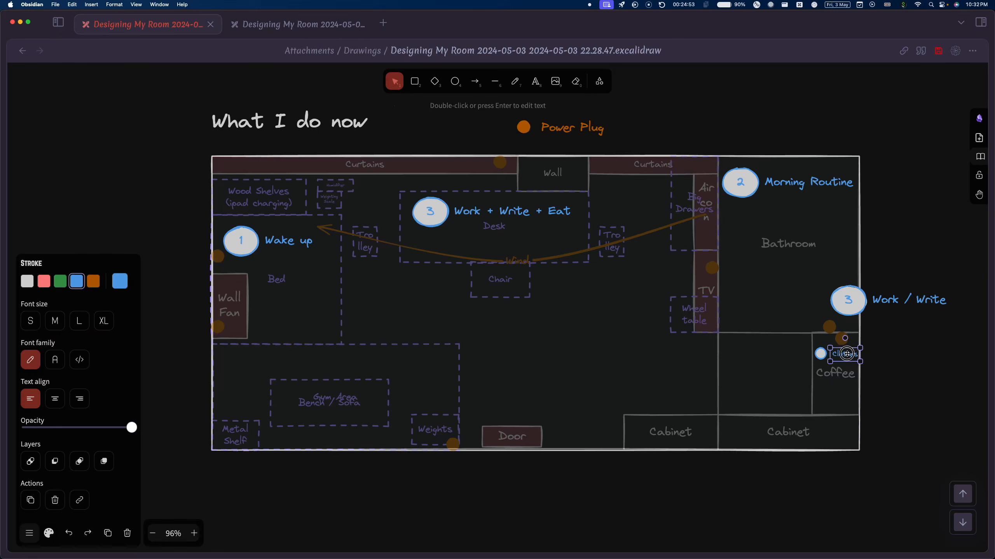
pyautogui.click(910, 354)
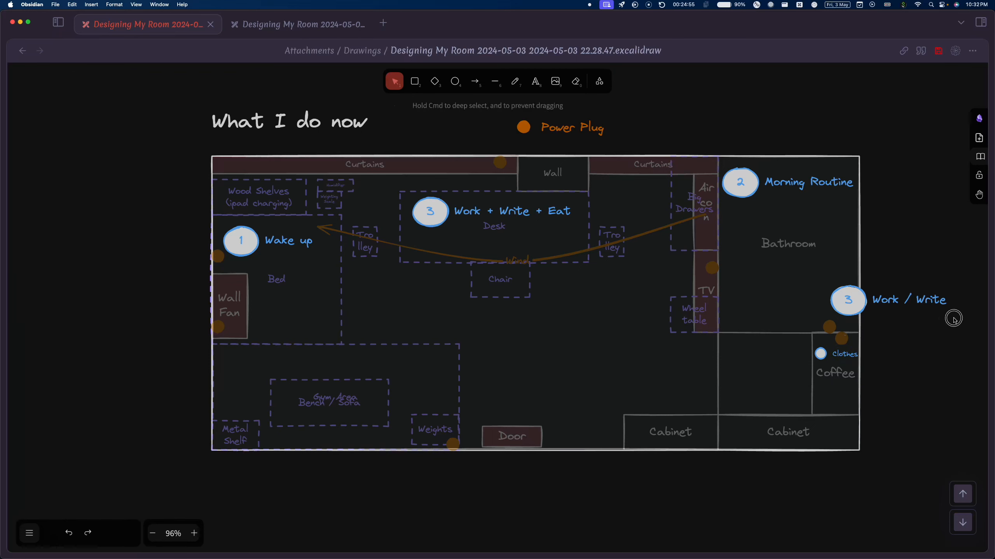
# Move the spare marker pair below "Morning Routine" in the bathroom, renumber it 4 and label it "Bath"
pyautogui.moveTo(953, 318); pyautogui.dragTo(818, 262)
pyautogui.moveTo(898, 308); pyautogui.dragTo(790, 230)
pyautogui.click(902, 251)
pyautogui.click(741, 228)
pyautogui.doubleClick(741, 229)
pyautogui.write('4')
pyautogui.doubleClick(815, 227)
pyautogui.write('Bath')
pyautogui.click(816, 226)
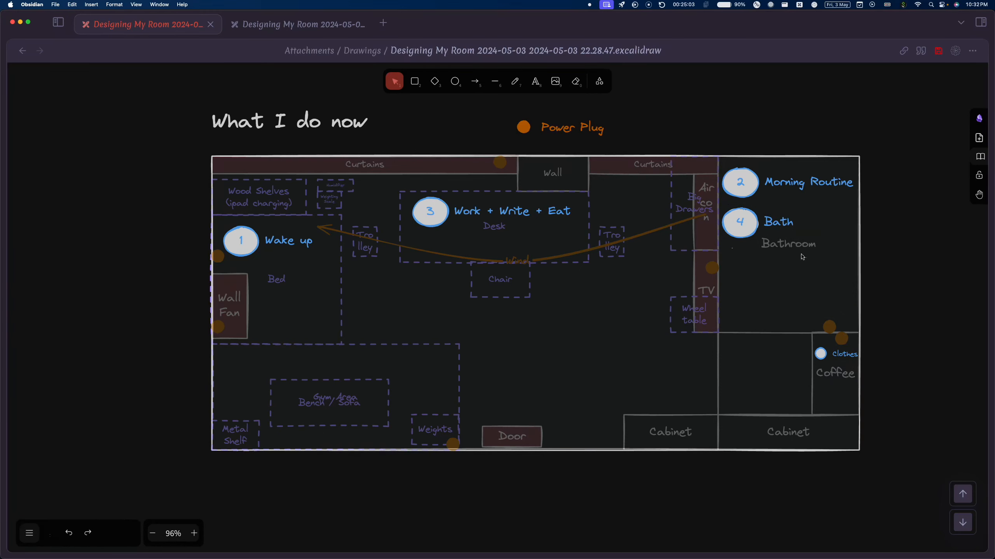
# Duplicate the "Bath" marker pair onto the bed below "Wake up", renumber the copy 5 and label it "Sleep"
pyautogui.click(773, 228)
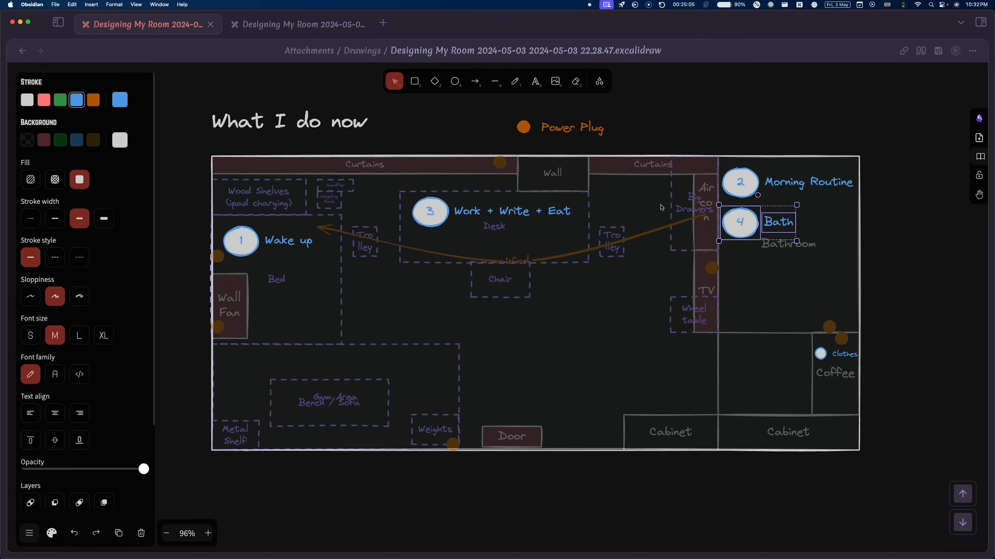
pyautogui.press('super+v')
pyautogui.moveTo(200, 300); pyautogui.dragTo(272, 269)
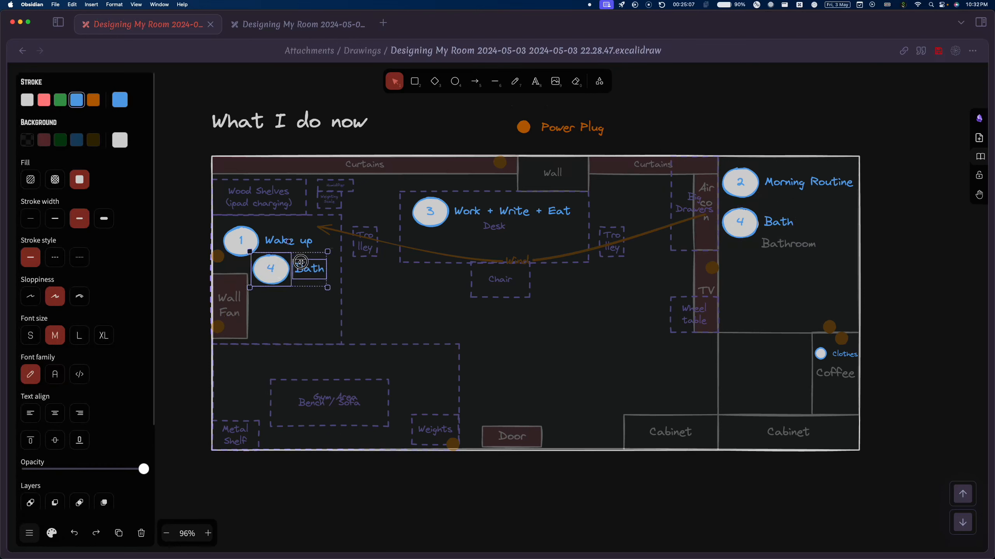
pyautogui.doubleClick(272, 269)
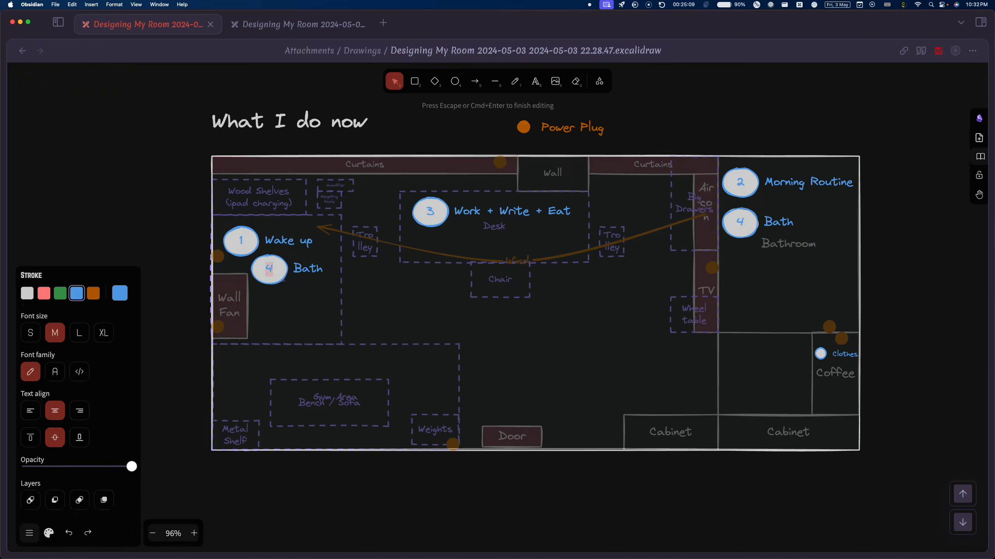
pyautogui.write('5')
pyautogui.doubleClick(308, 268)
pyautogui.write('Sli')
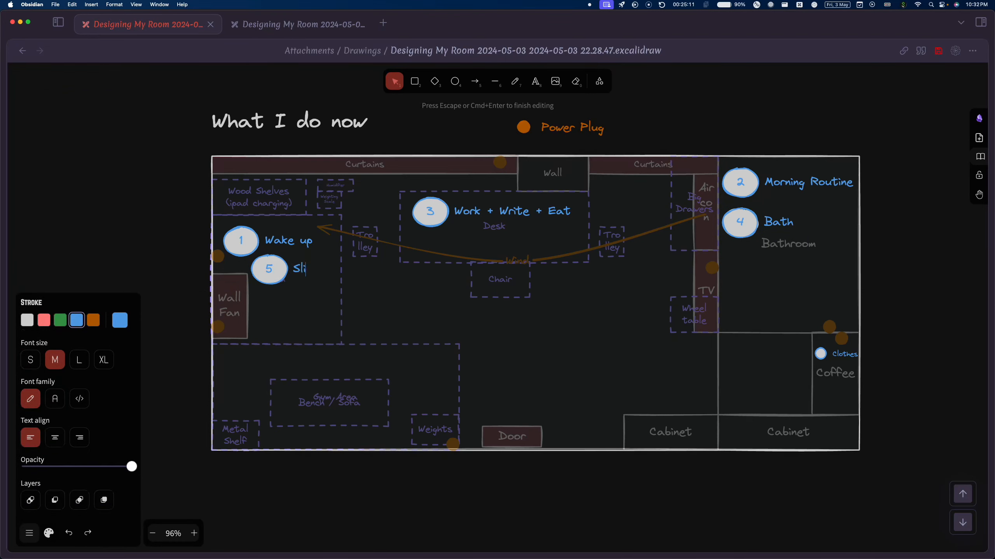
pyautogui.press('BackSpace')
pyautogui.write('eep')
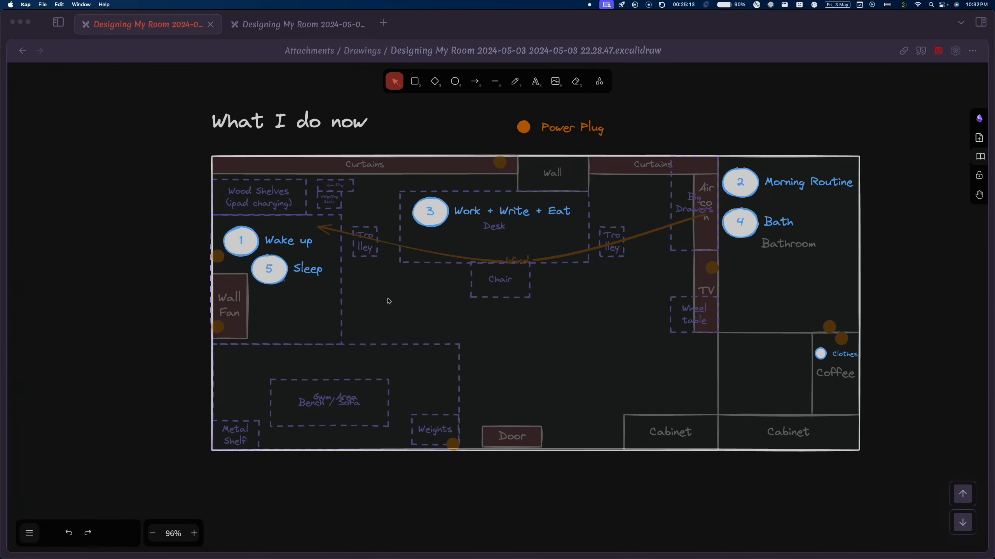
# Duplicate the small activity dot onto the wood shelves and label the copy "ipad" beside it
pyautogui.click(820, 354)
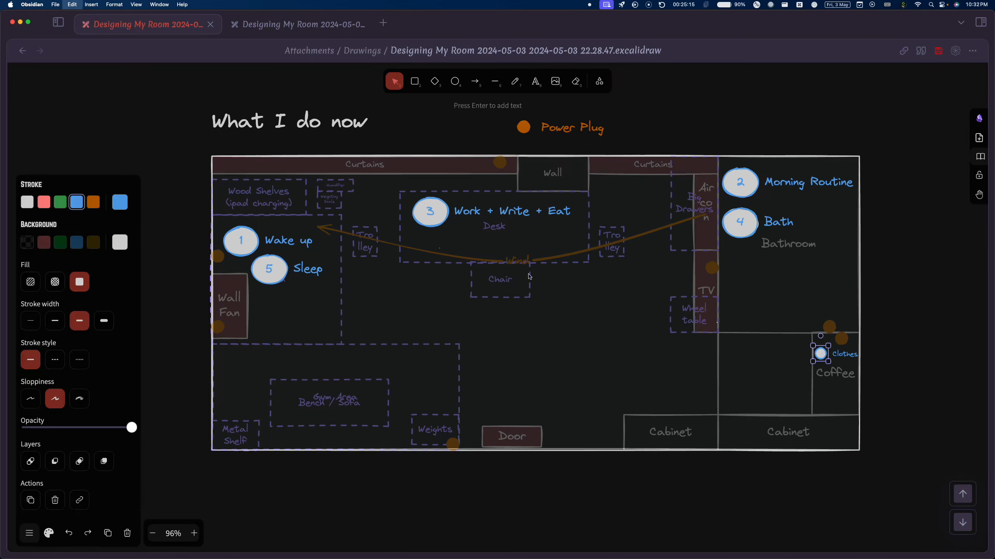
pyautogui.press('super+c')
pyautogui.press('super+v')
pyautogui.moveTo(267, 194)
pyautogui.mouseDown()
pyautogui.moveTo(237, 201)
pyautogui.moveTo(254, 203)
pyautogui.mouseUp()
pyautogui.doubleClick(287, 211)
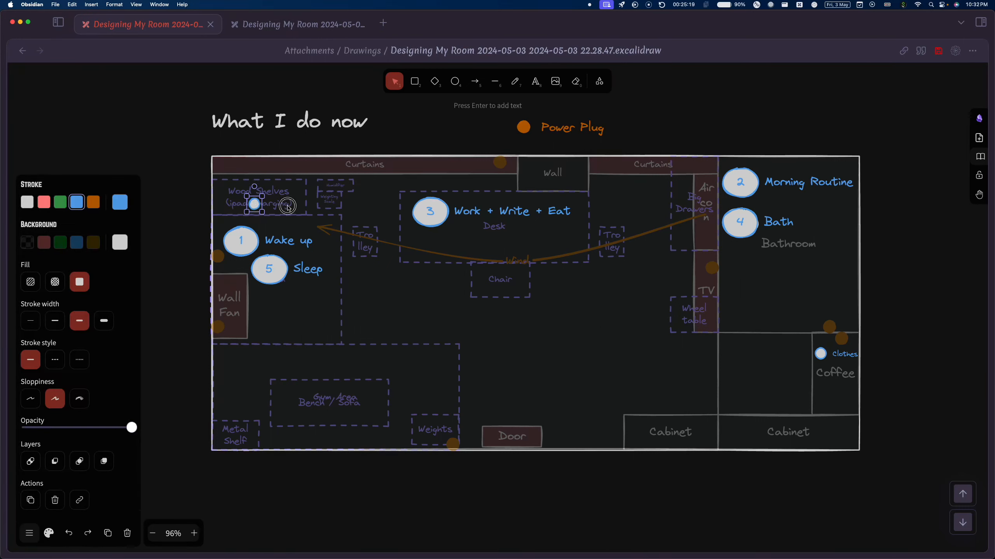
pyautogui.write('ipad')
pyautogui.click(388, 201)
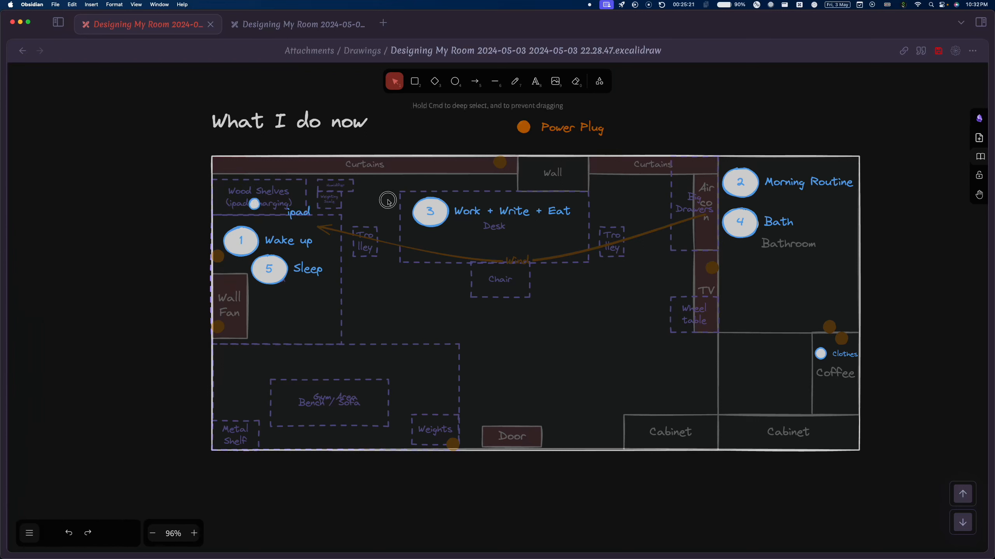
pyautogui.moveTo(302, 215); pyautogui.dragTo(269, 203)
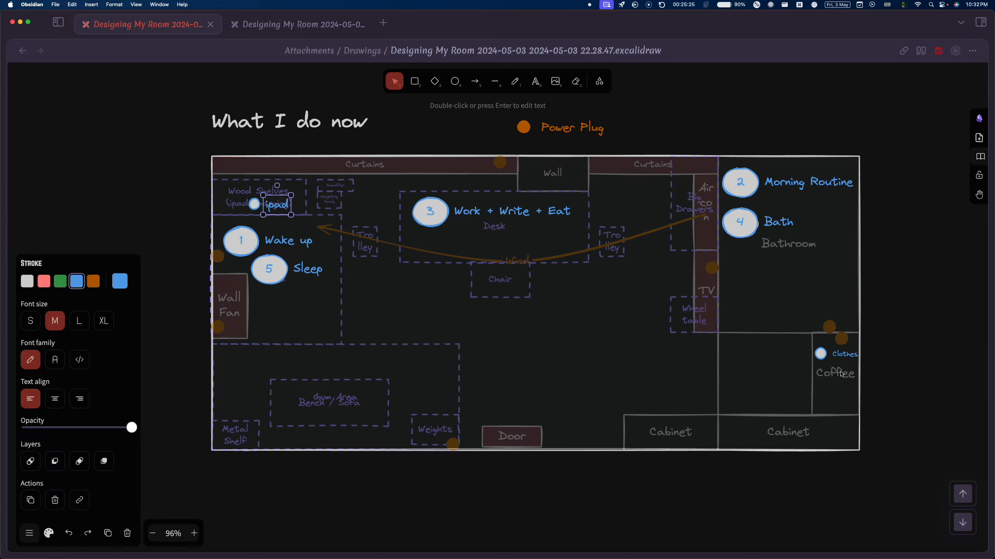
# Duplicate the small activity dot beside the TV and place a small "Charge phone" label beneath the copy
pyautogui.click(821, 354)
pyautogui.press('super+c')
pyautogui.press('super+v')
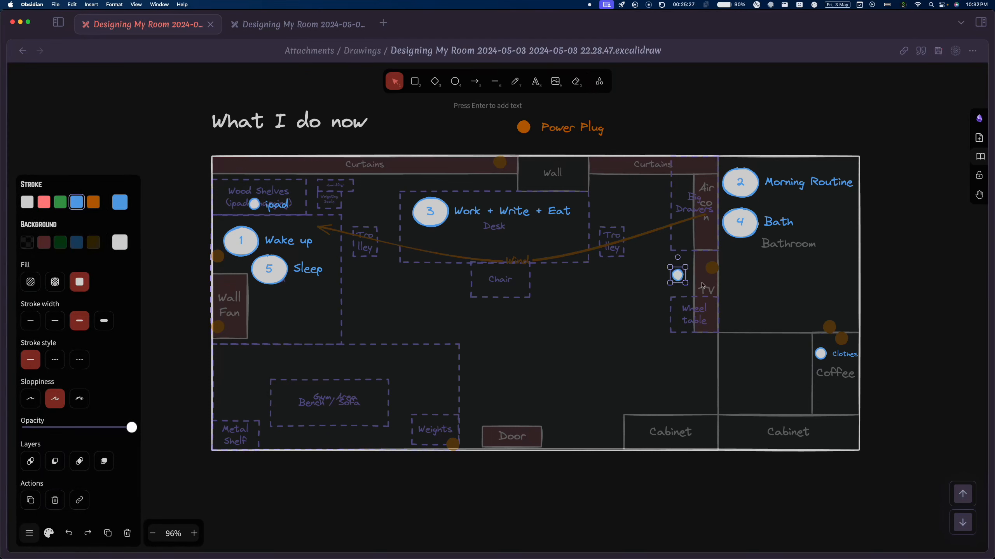
pyautogui.press('Return')
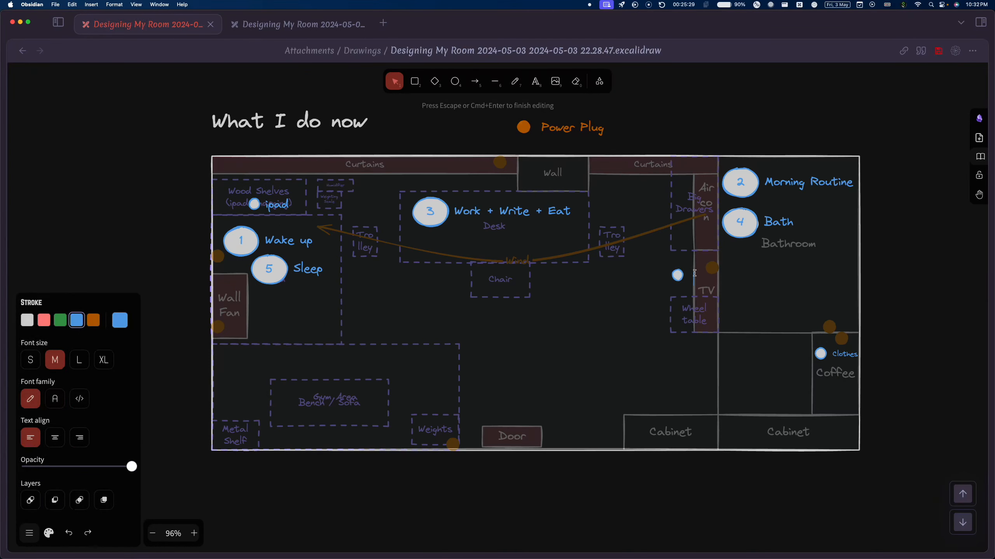
pyautogui.write('Charge phone')
pyautogui.click(703, 270)
pyautogui.moveTo(678, 275)
pyautogui.mouseDown()
pyautogui.moveTo(675, 267)
pyautogui.moveTo(669, 285)
pyautogui.moveTo(658, 277)
pyautogui.moveTo(678, 277)
pyautogui.mouseUp()
# Add another copy of the small dot on the metal shelf and label it "Store bag" alongside
pyautogui.click(260, 462)
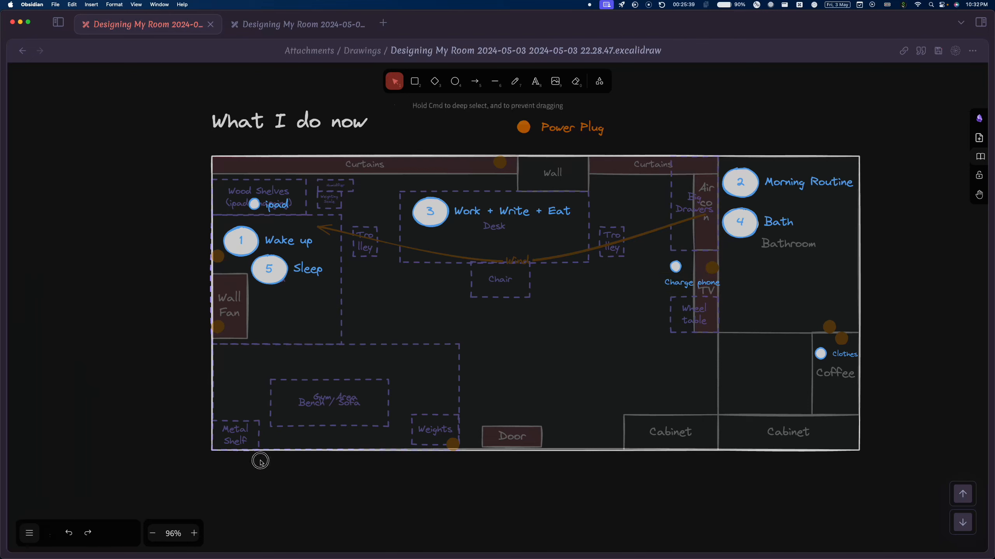
pyautogui.press('super+v')
pyautogui.moveTo(251, 418); pyautogui.dragTo(220, 435)
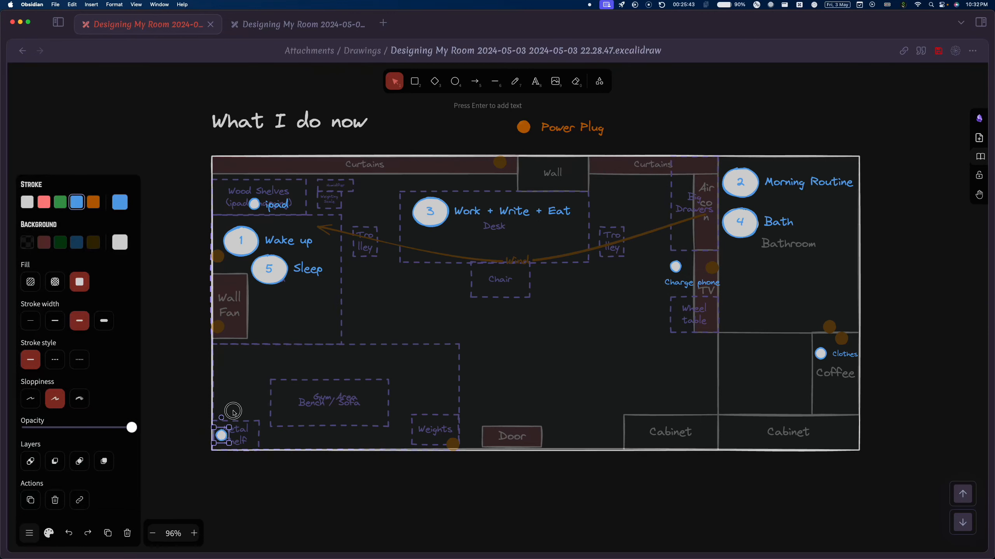
pyautogui.doubleClick(234, 412)
pyautogui.write('Store')
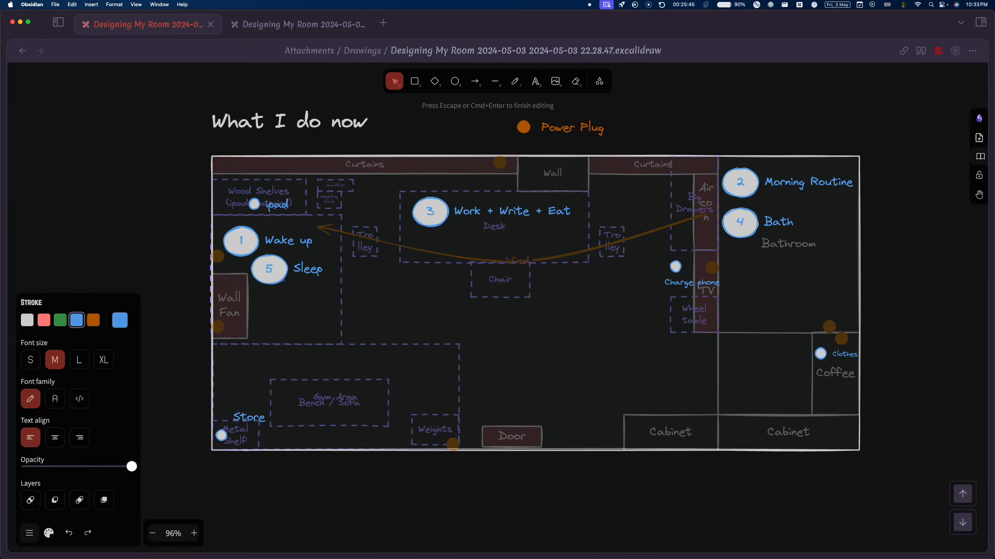
pyautogui.write(' bag')
pyautogui.press('Escape')
pyautogui.moveTo(257, 415); pyautogui.dragTo(224, 438)
pyautogui.click(266, 439)
pyautogui.click(497, 370)
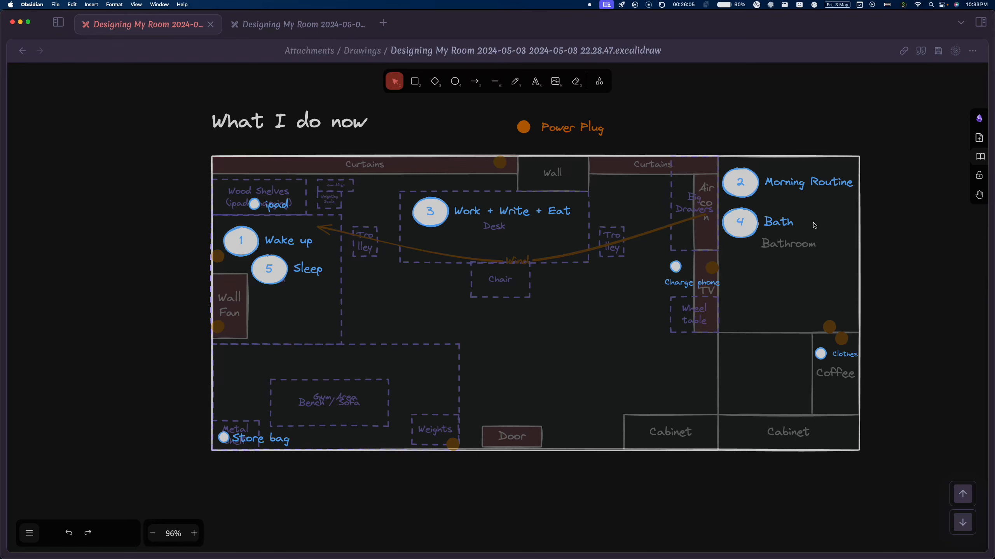
# Return to the room note and start a "What do I not like" bullet with "There is no area that is just for 'rest'"
pyautogui.press('super+alt+Left')
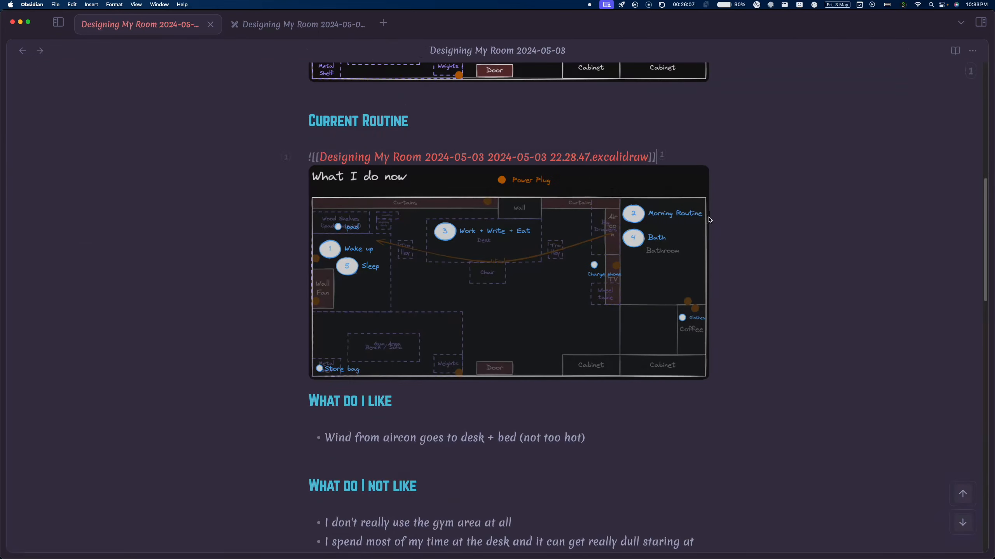
pyautogui.scroll(-10, 710, 220)
pyautogui.scroll(5, 690, 231)
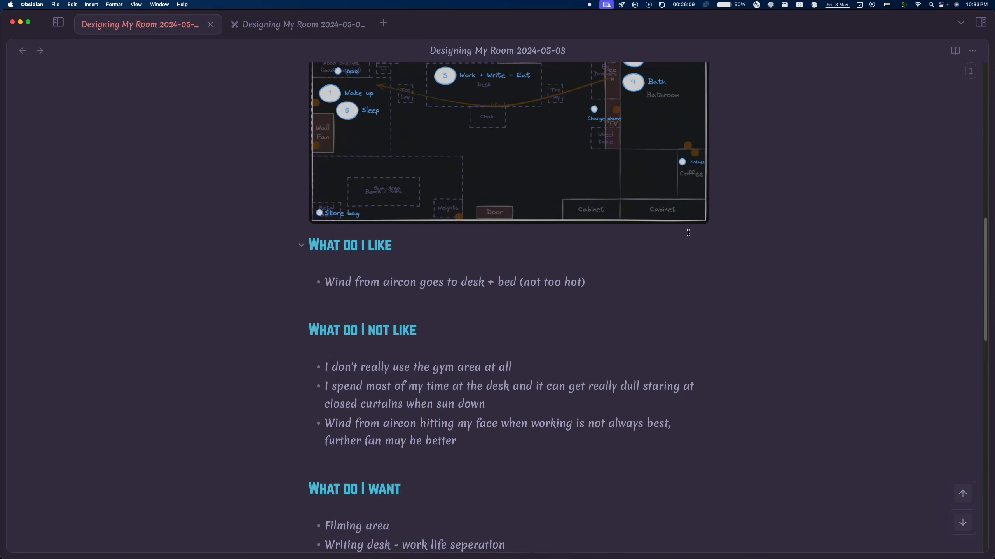
pyautogui.scroll(3, 652, 325)
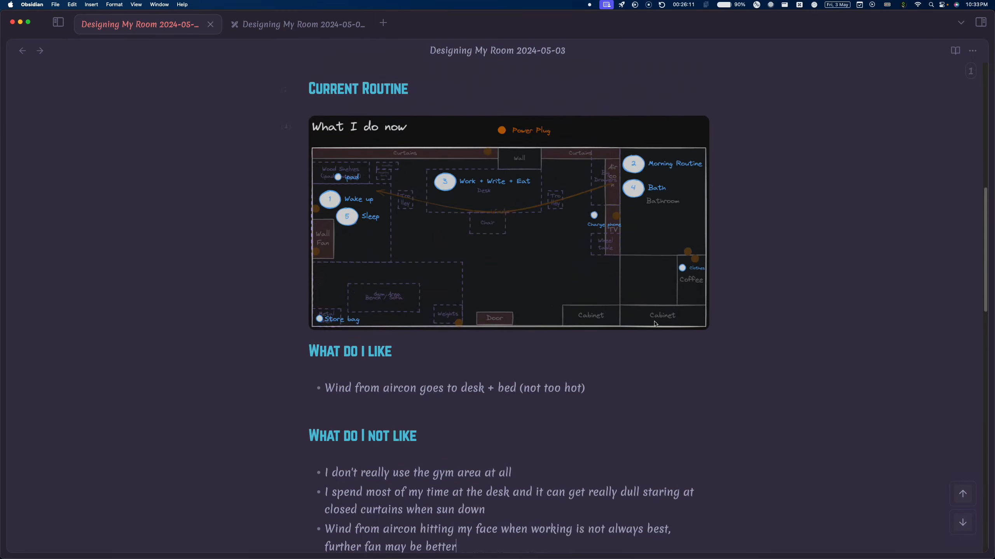
pyautogui.press('Return')
pyautogui.write('There si')
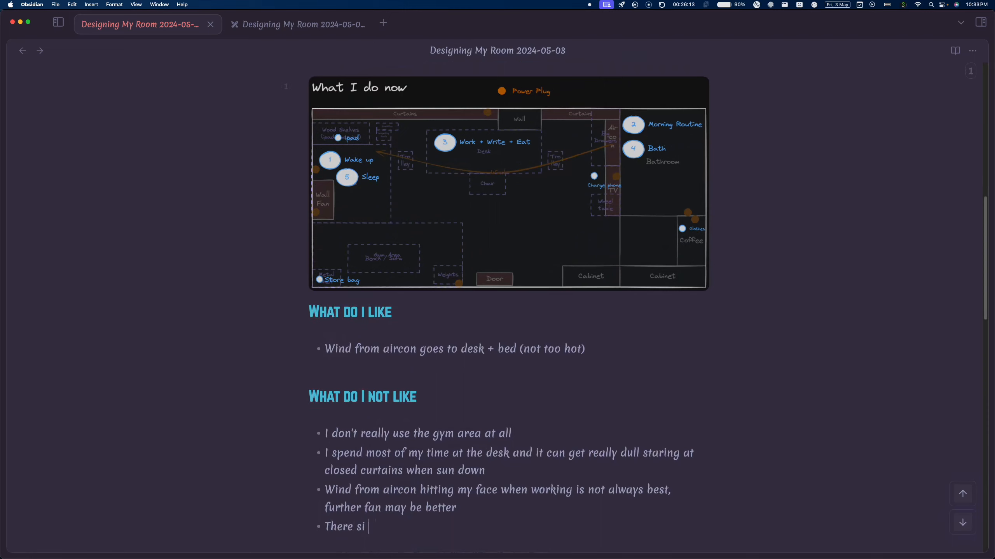
pyautogui.press('BackSpace')
pyautogui.press('BackSpace')
pyautogui.press('BackSpace')
pyautogui.write('is no area')
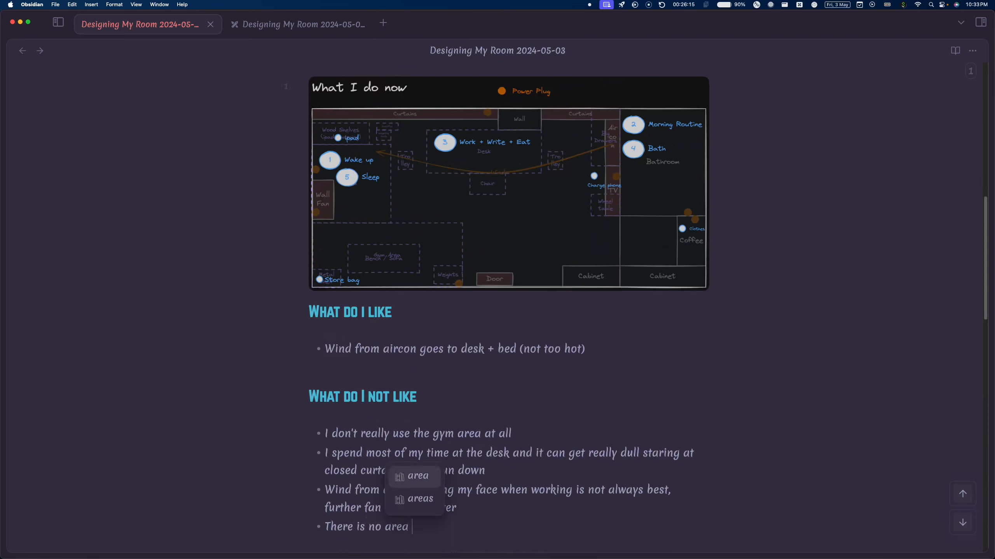
pyautogui.write(" that is just for 'rest'")
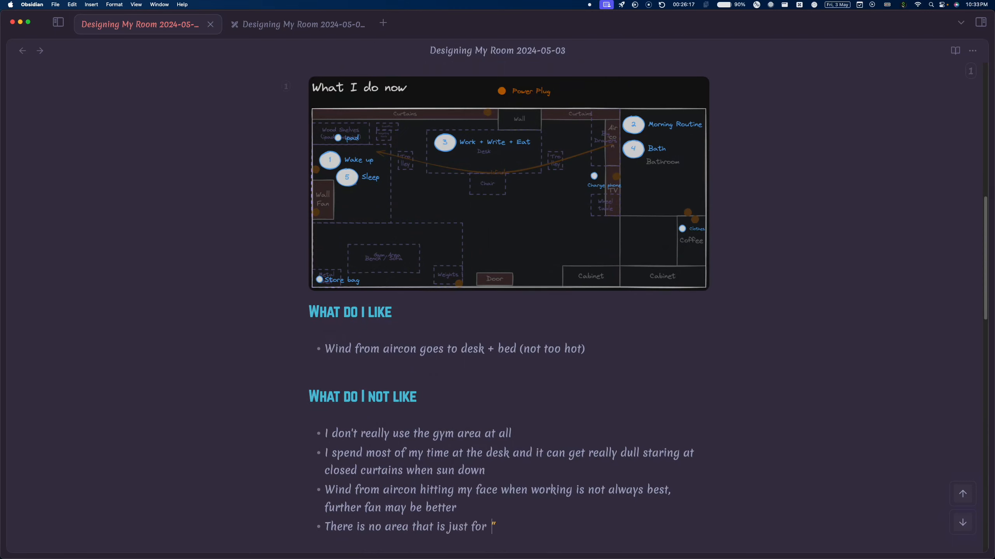
# Complete the 'rest' bullet with "it is all either combined with work, or me hiding away in the bathroom."
pyautogui.write(' it is all either combined wit')
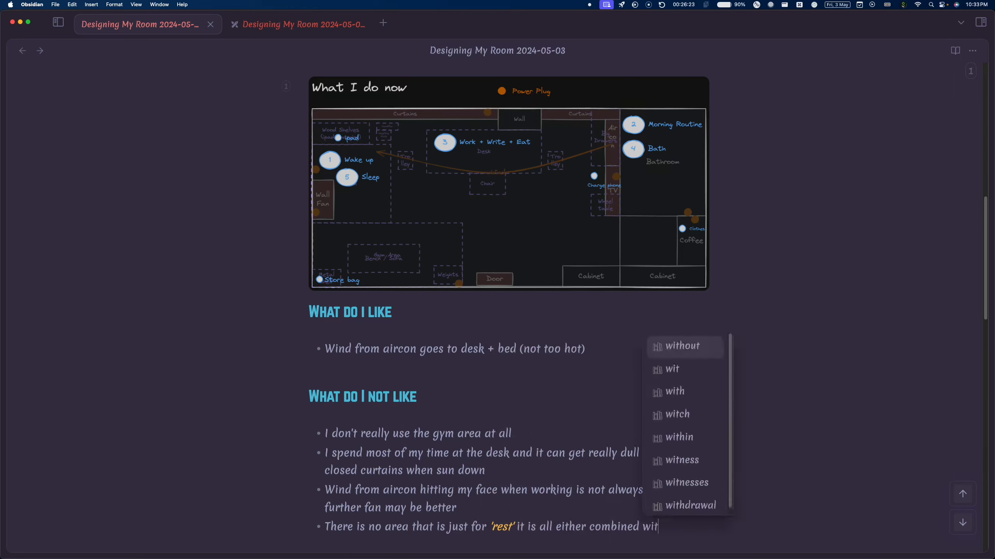
pyautogui.write('h work, or')
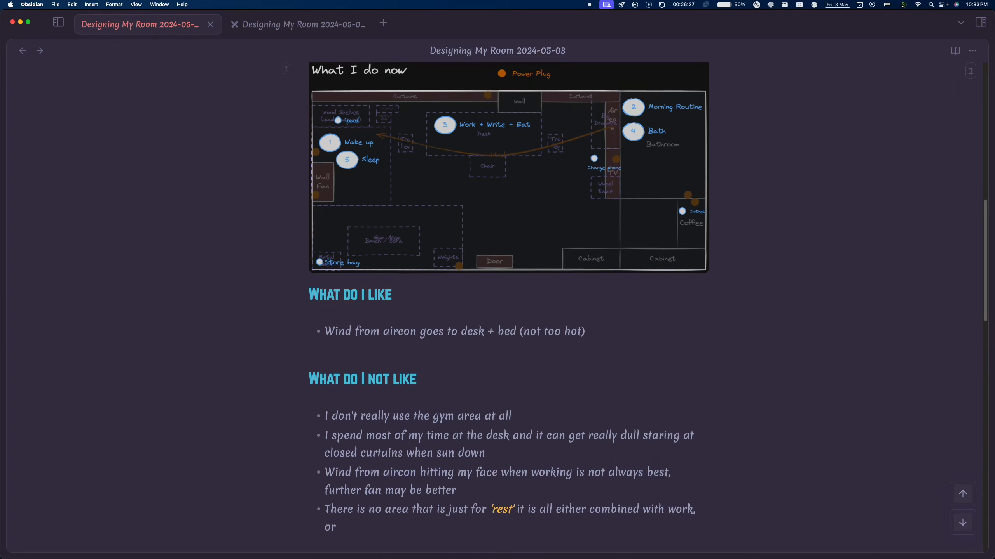
pyautogui.write(' me hiding away in the ')
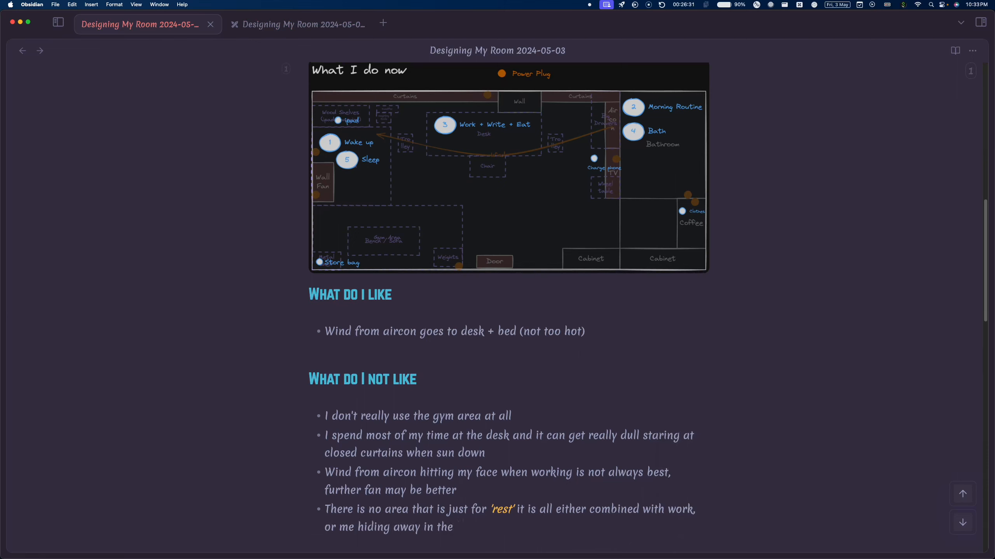
pyautogui.write('bathroom.')
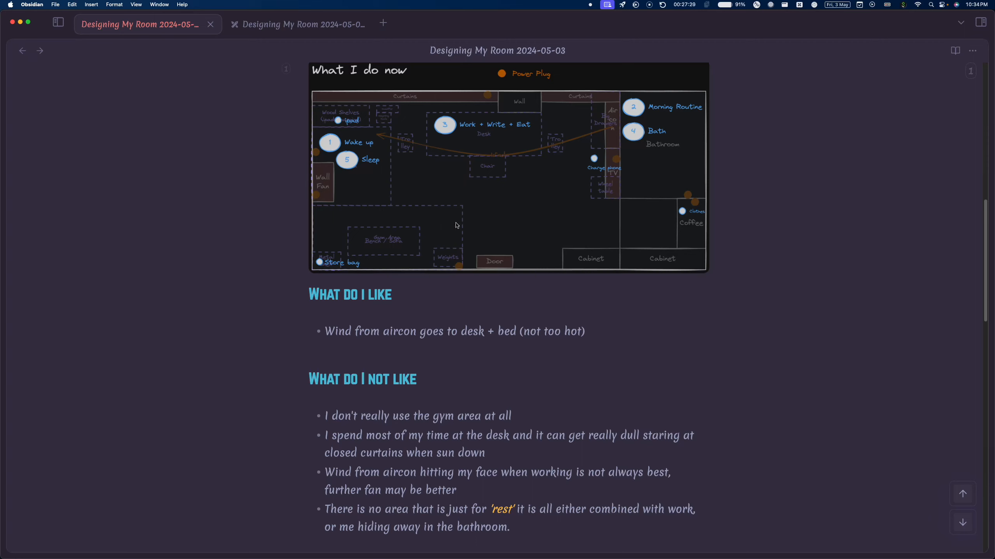
# Add the bullet "Bed against wall = pillows don't fall off" under "What do I like"
pyautogui.click(619, 338)
pyautogui.press('Return')
pyautogui.write('Bed ')
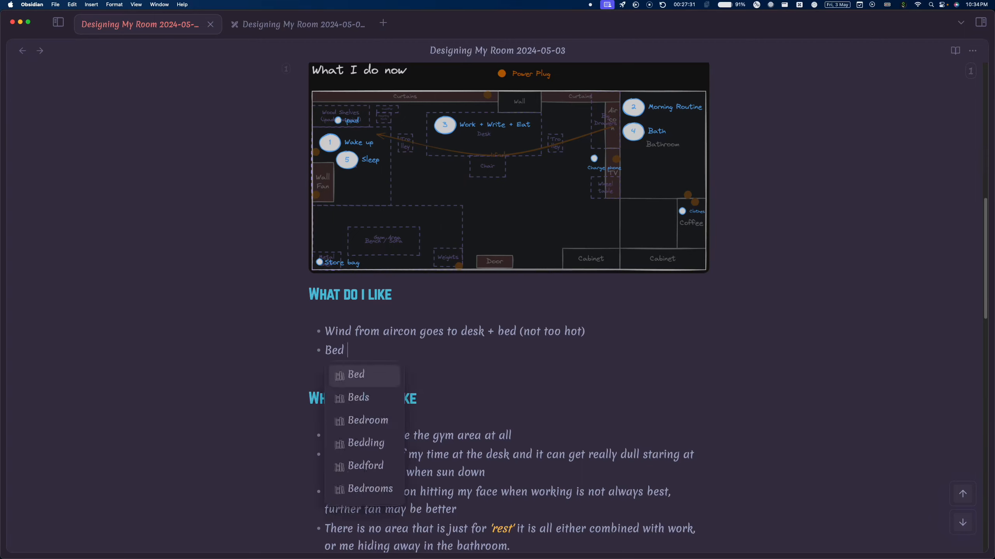
pyautogui.write('against')
pyautogui.write('wa')
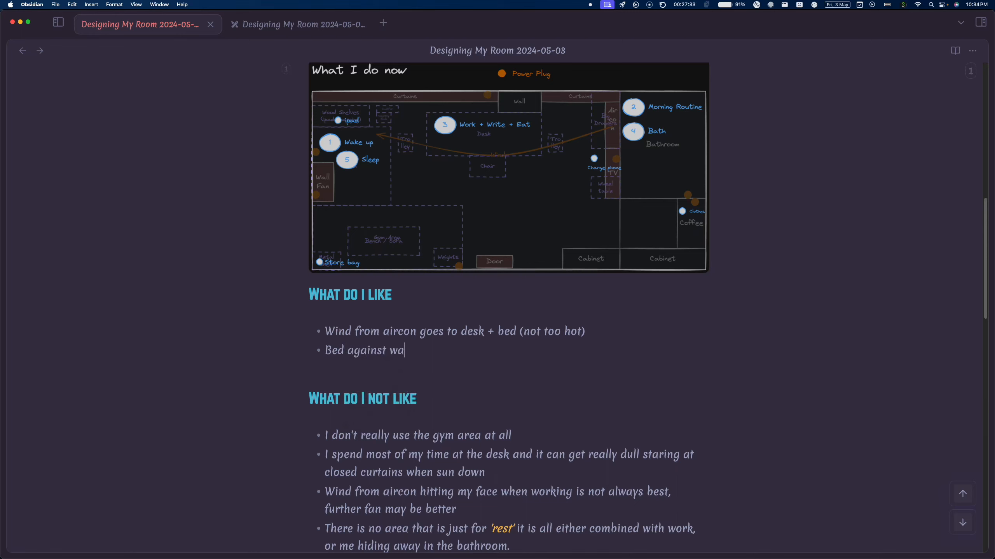
pyautogui.write('ll = pillow')
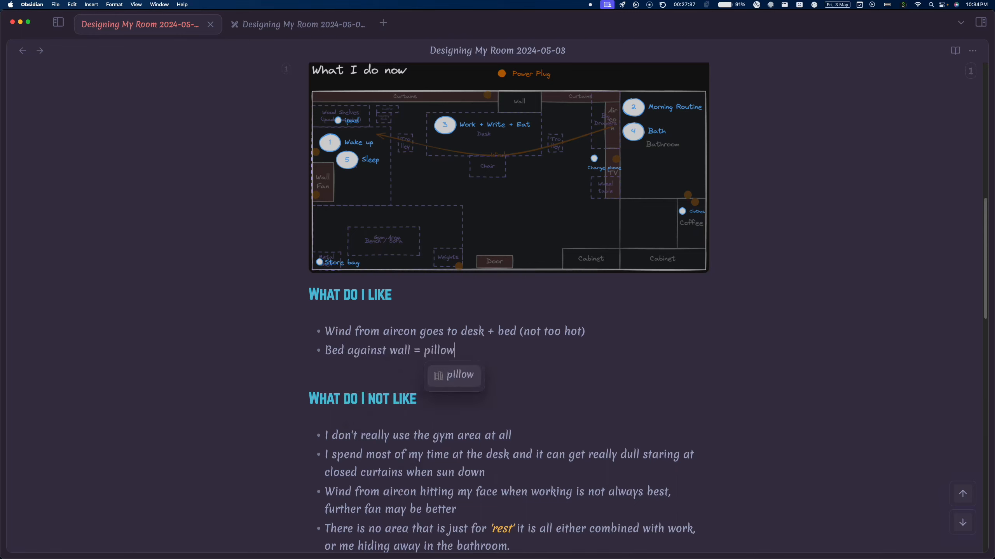
pyautogui.write("s don't fal")
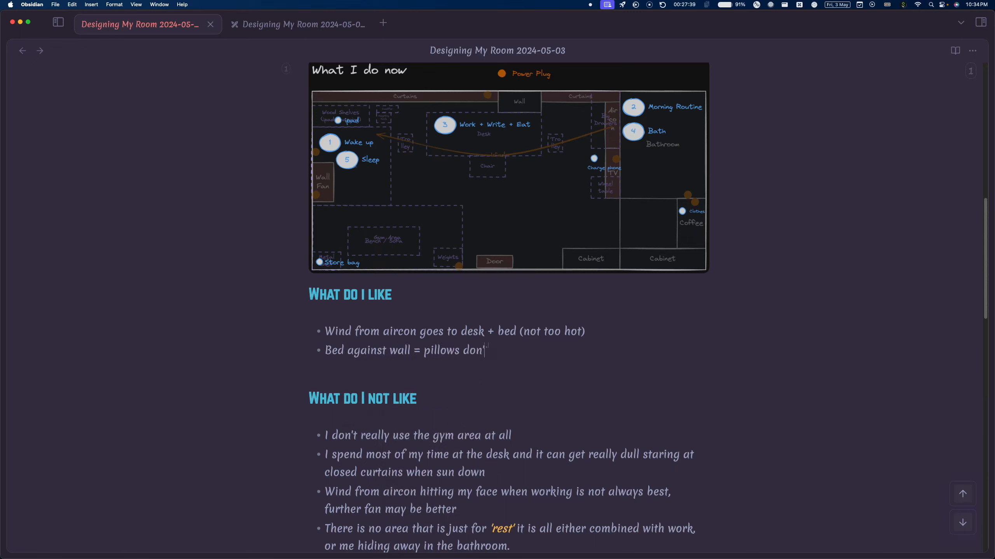
pyautogui.write('l off')
# Add the nested bullet "Non noisy source of cooling air at night" under the aircon wind point
pyautogui.click(614, 331)
pyautogui.press('Return')
pyautogui.press('Tab')
pyautogui.write('No')
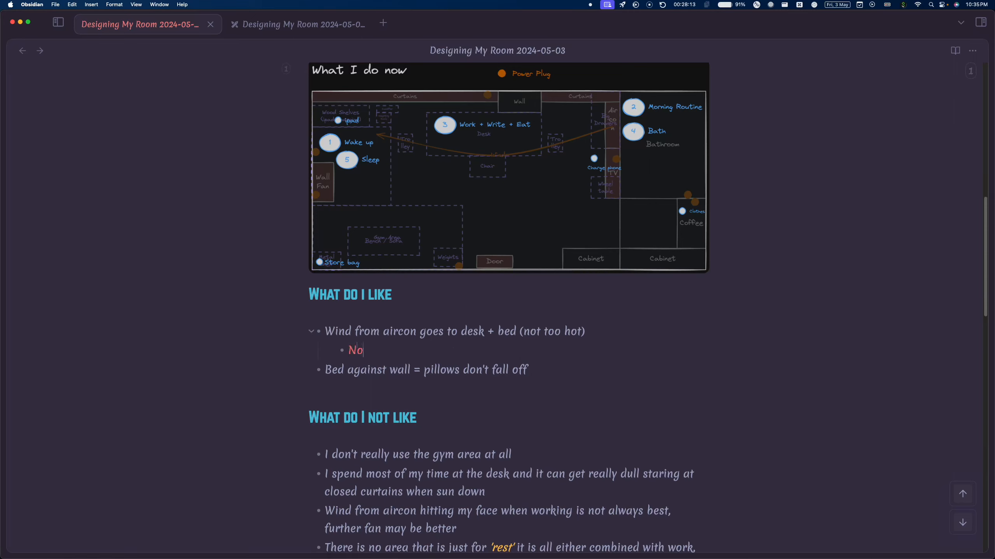
pyautogui.press('BackSpace')
pyautogui.write('on noisy')
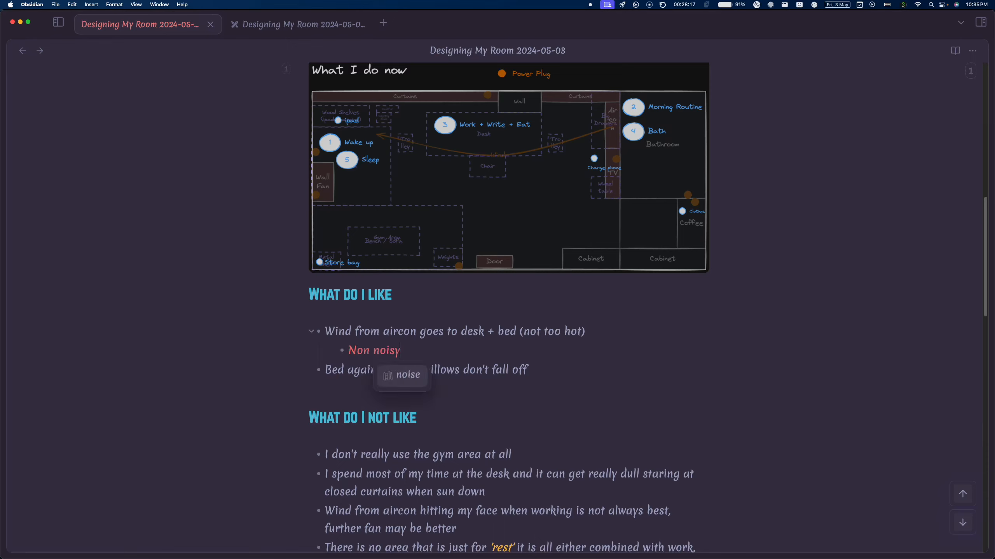
pyautogui.write(' source fo')
pyautogui.press('BackSpace')
pyautogui.press('BackSpace')
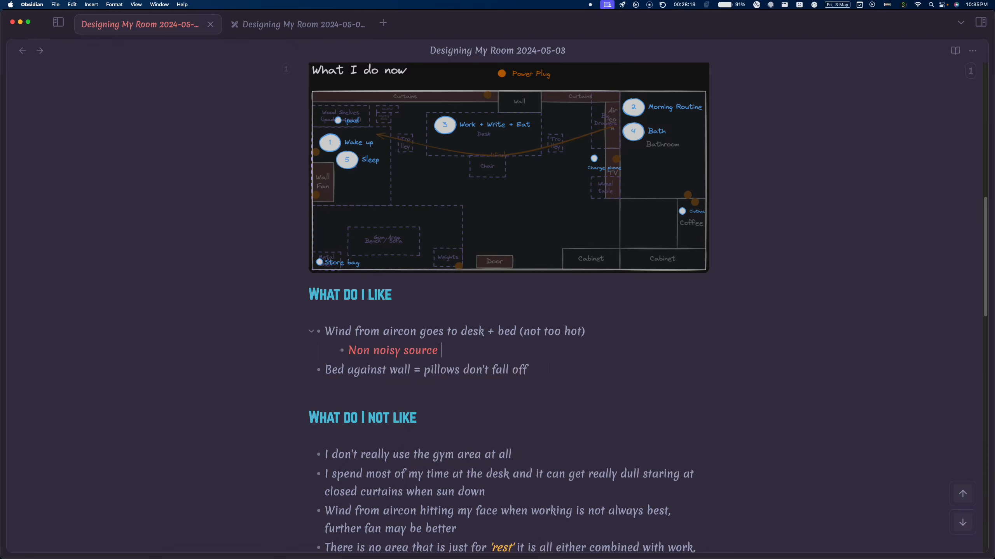
pyautogui.write('of cooling air')
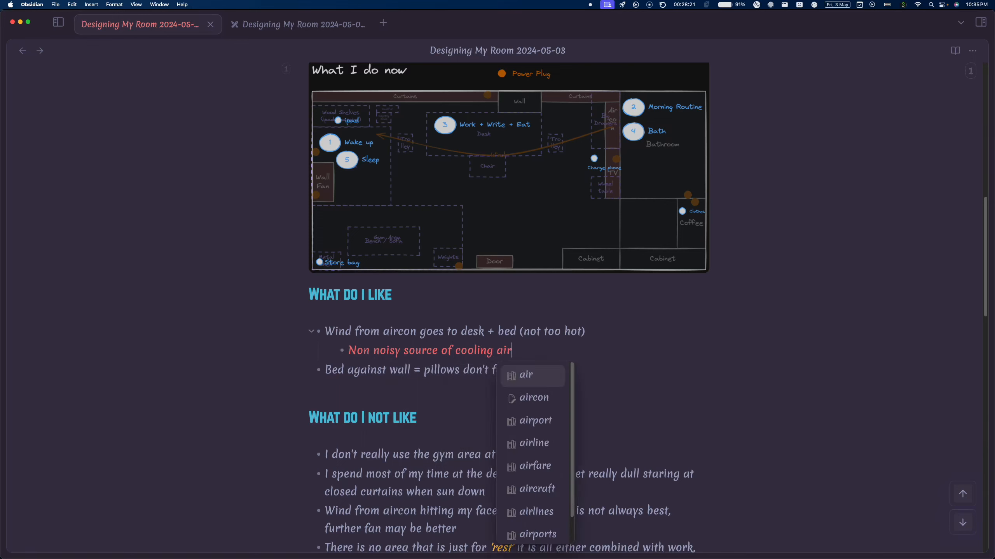
pyautogui.write(' at night')
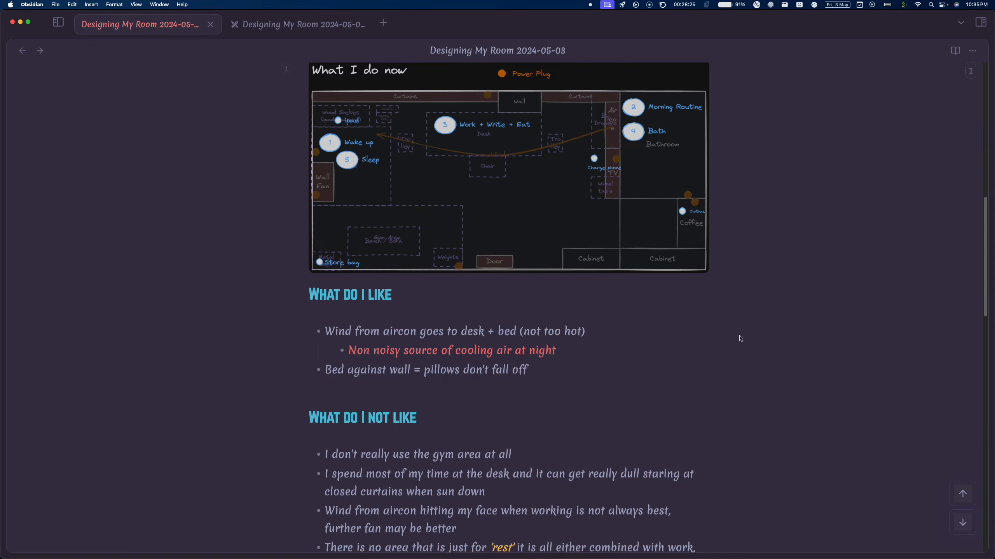
# Move the "Filming area" bullet to the end of the "What do I want" list, keeping a blank line before "Possible Changes"
pyautogui.scroll(-1, 741, 338)
pyautogui.scroll(-5, 741, 338)
pyautogui.scroll(5, 741, 336)
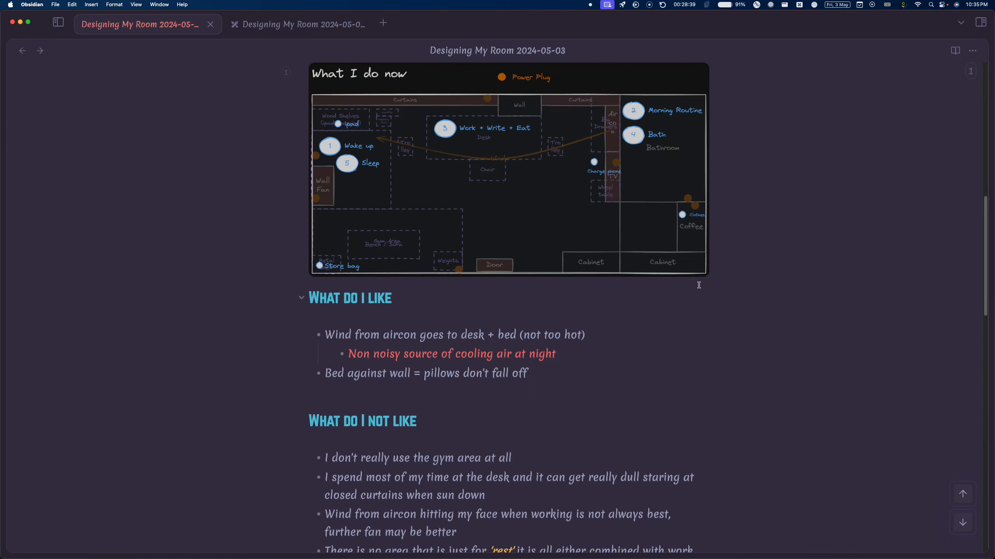
pyautogui.scroll(-10, 699, 285)
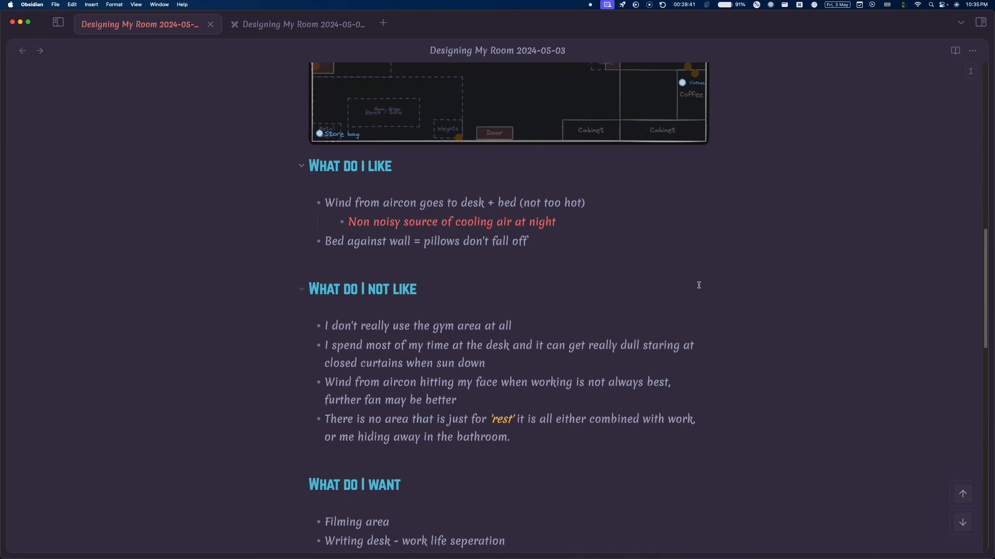
pyautogui.scroll(-5, 699, 285)
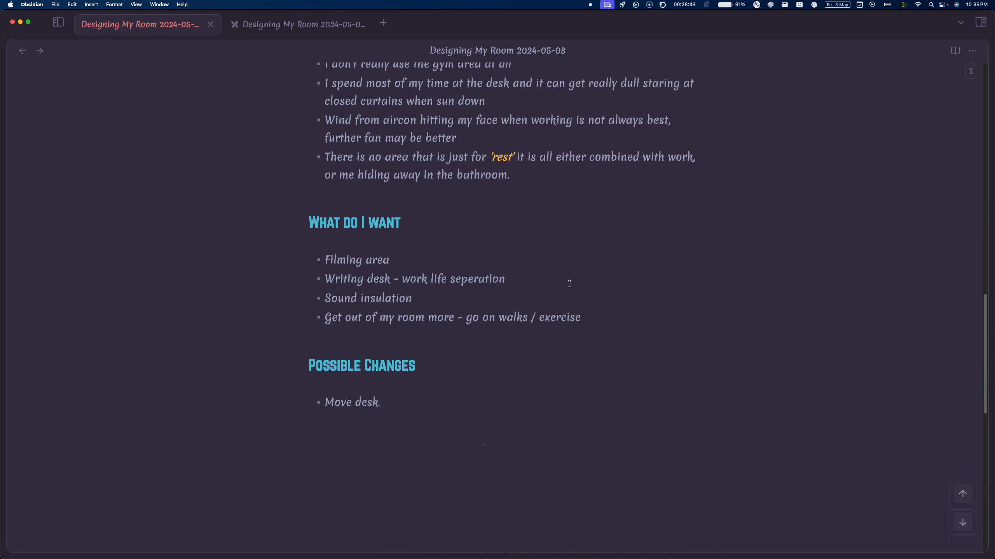
pyautogui.click(415, 243)
pyautogui.press('BackSpace')
pyautogui.click(413, 245)
pyautogui.press('shift+super+Left')
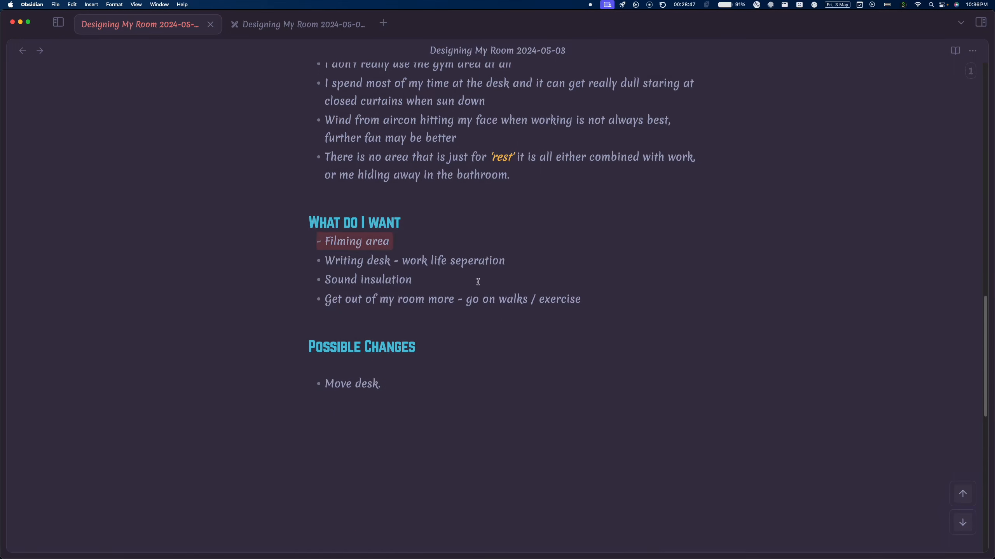
pyautogui.press('super+x')
pyautogui.click(493, 313)
pyautogui.press('super+v')
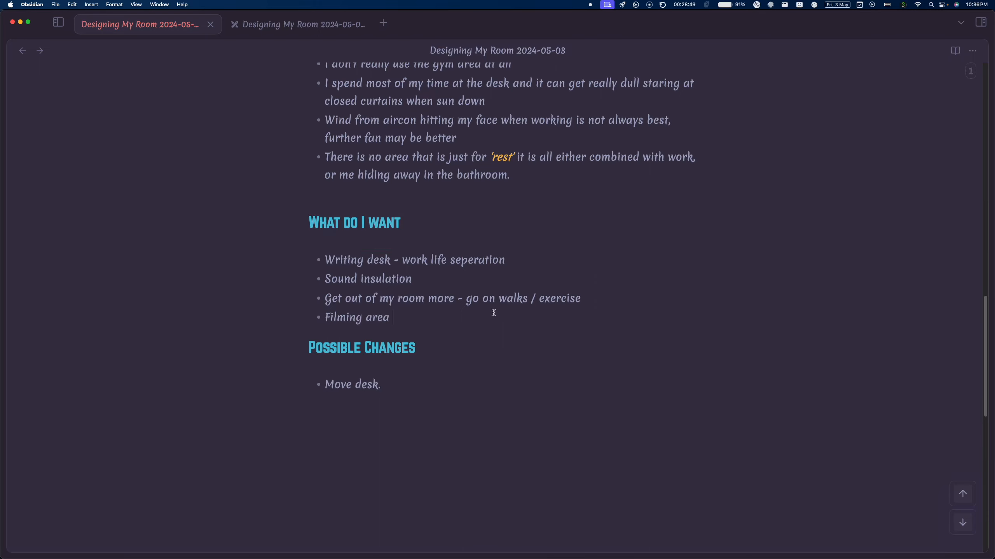
pyautogui.press('Return')
pyautogui.scroll(9, 500, 301)
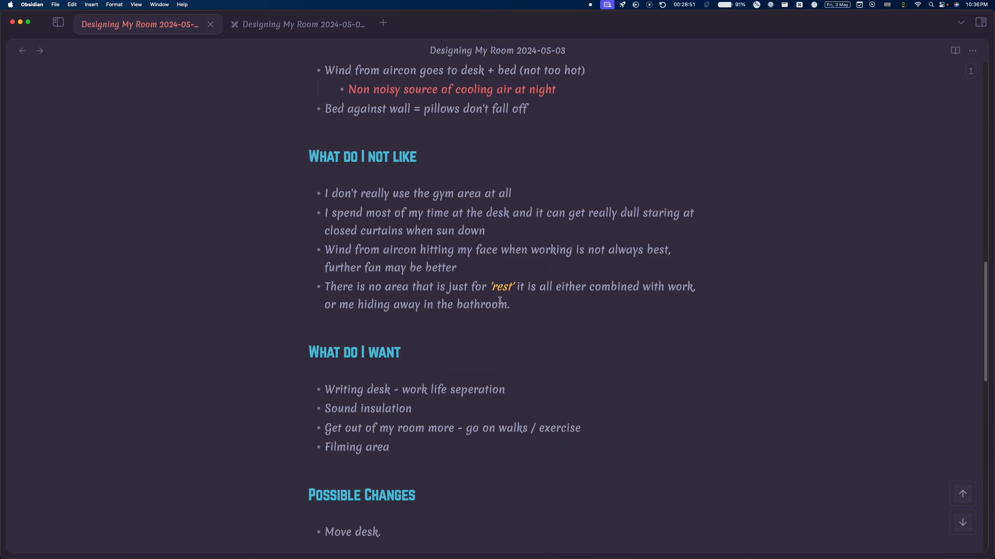
pyautogui.scroll(6, 502, 296)
pyautogui.scroll(-13, 502, 296)
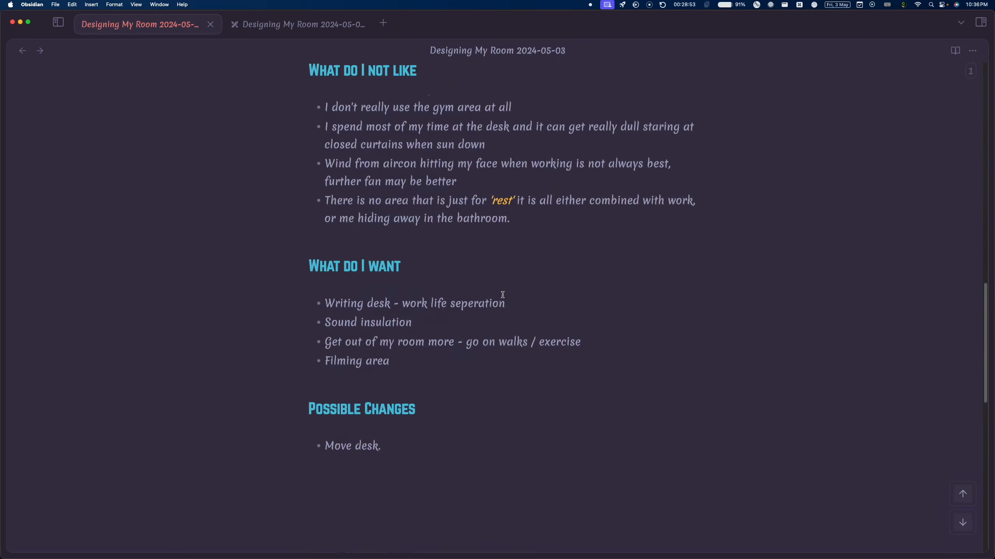
pyautogui.scroll(9, 451, 367)
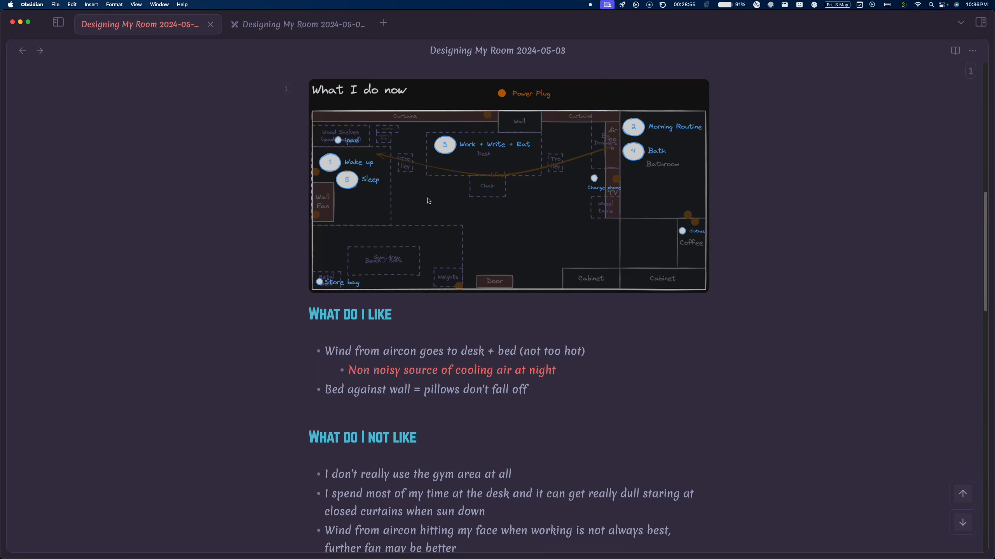